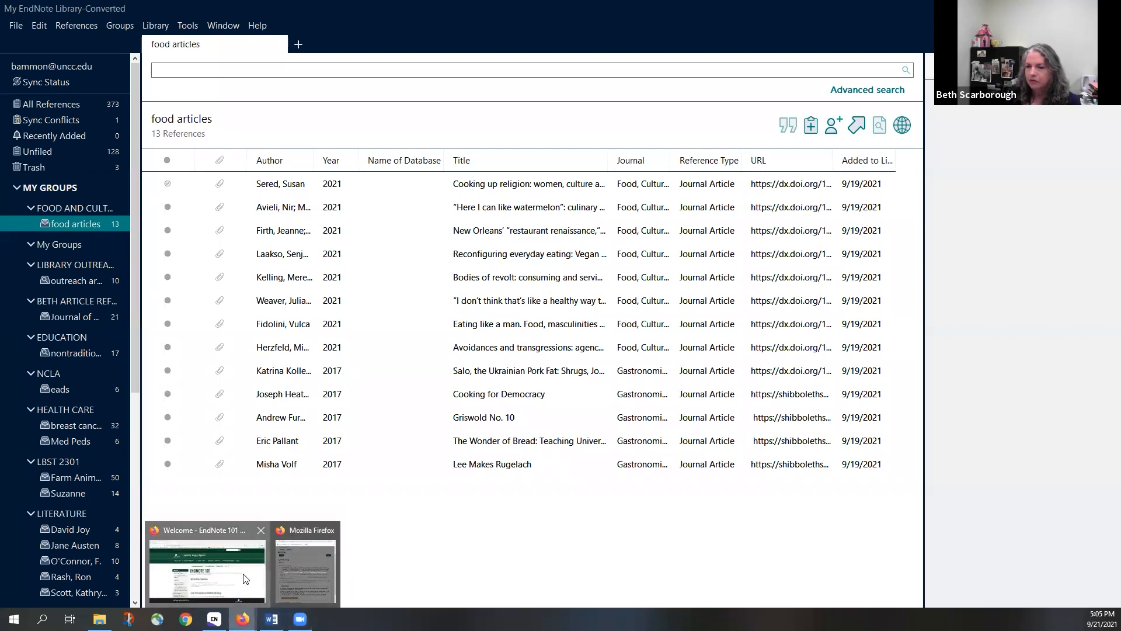
Bring up the EndNote 101 library guide in the browser and scroll through it
click(244, 578)
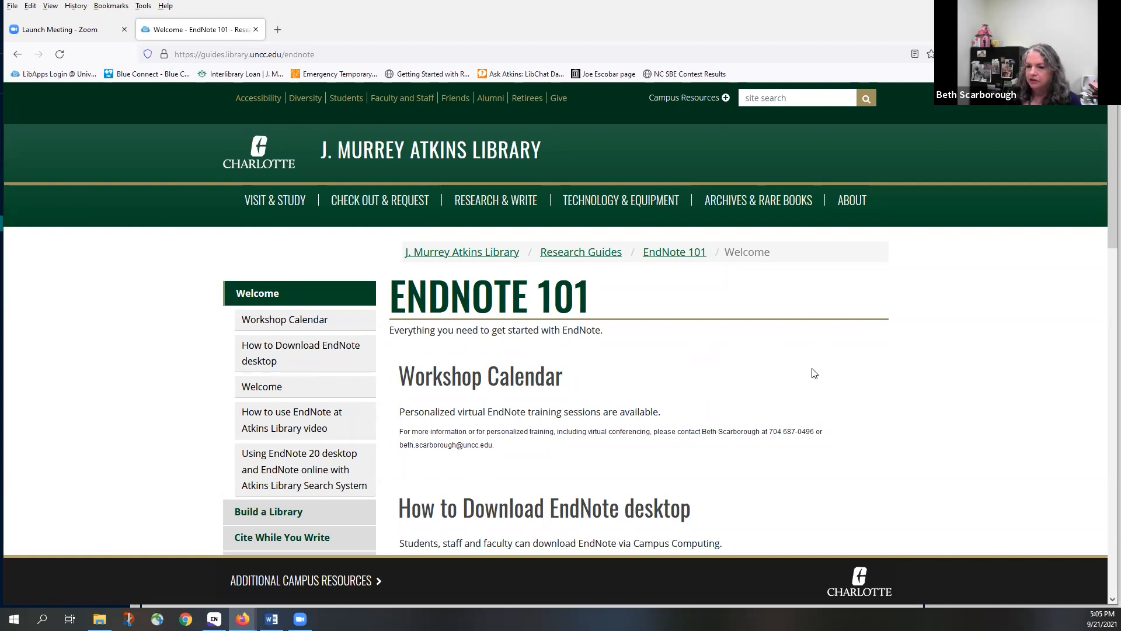
scroll(815, 372, down, 5)
scroll(815, 372, down, 7)
scroll(815, 372, down, 4)
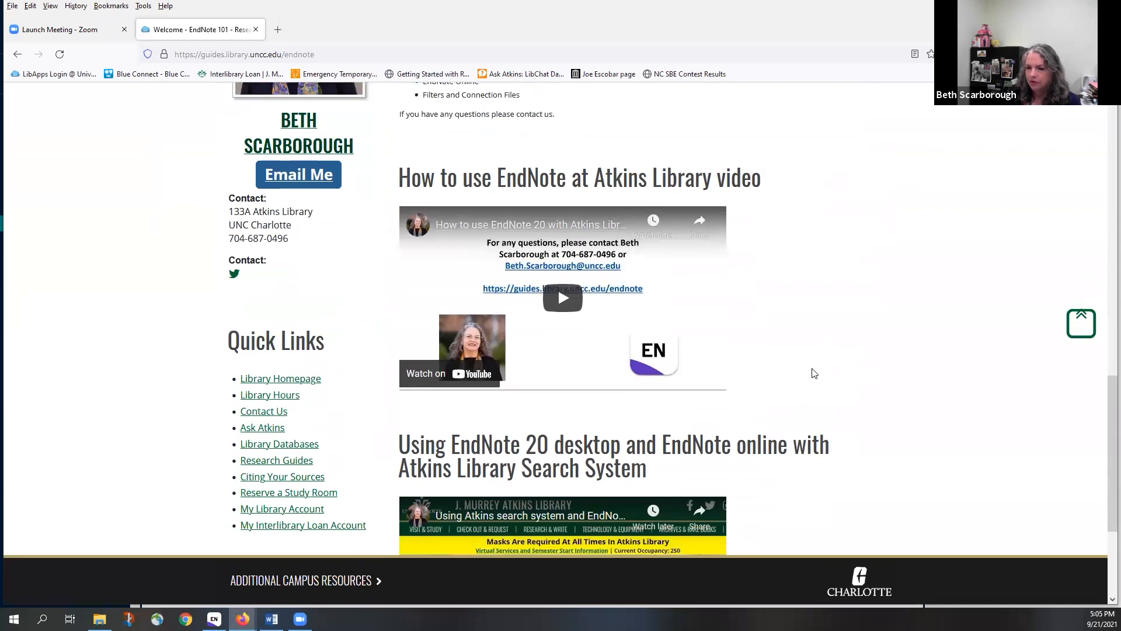
scroll(815, 373, up, 1)
scroll(814, 373, up, 3)
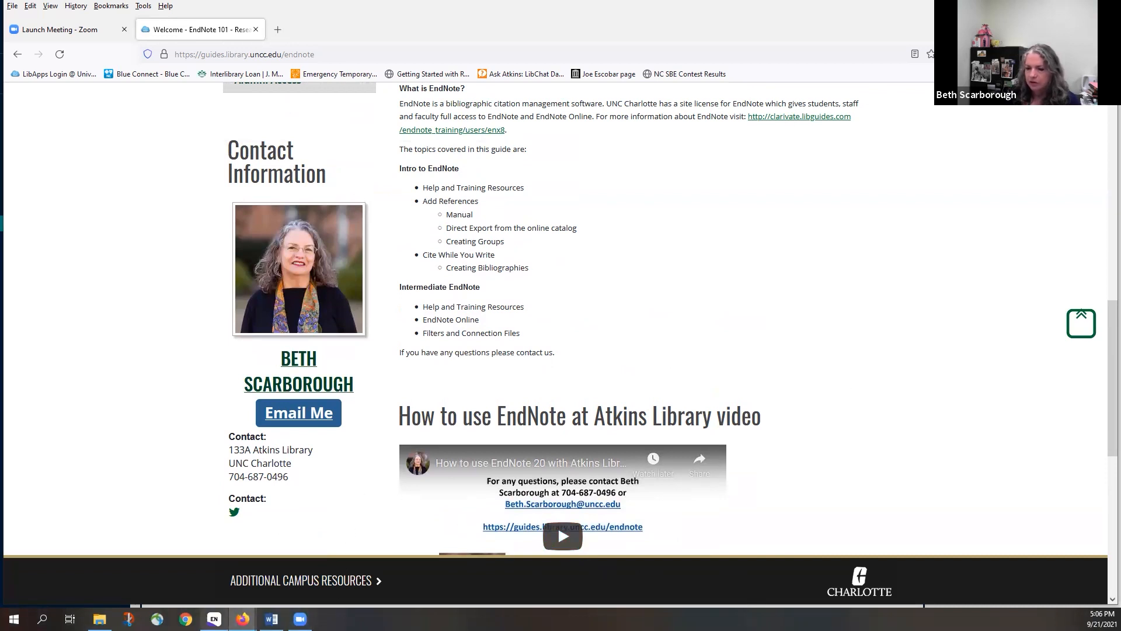
Back in EndNote, switch from the food articles group to All References (373 references)
mouse_move(214, 619)
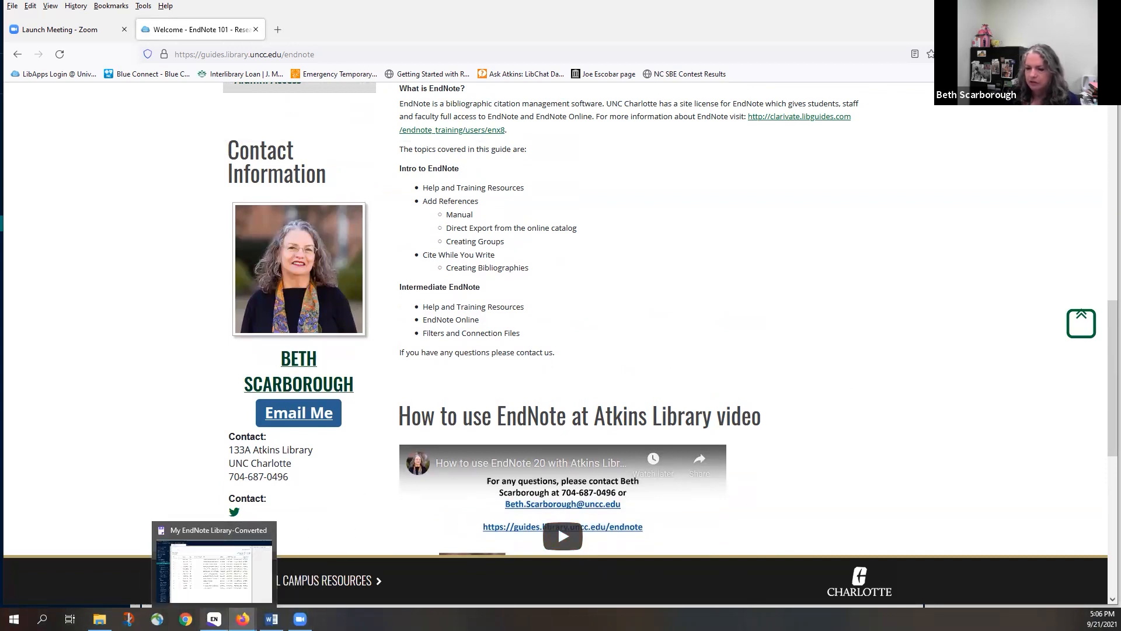
click(214, 570)
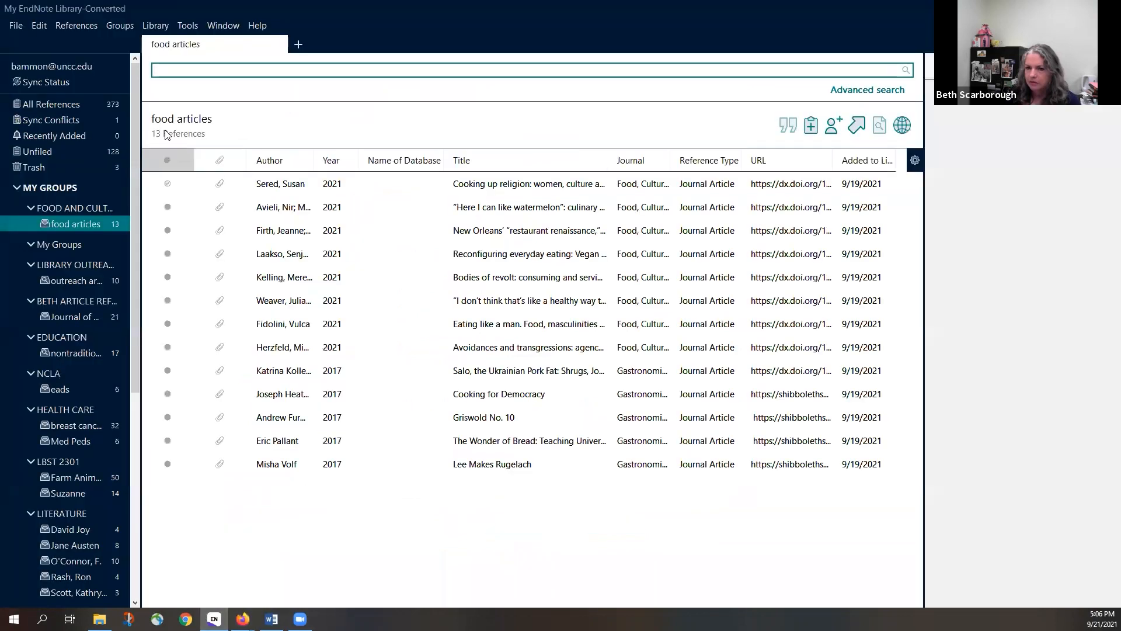
click(50, 105)
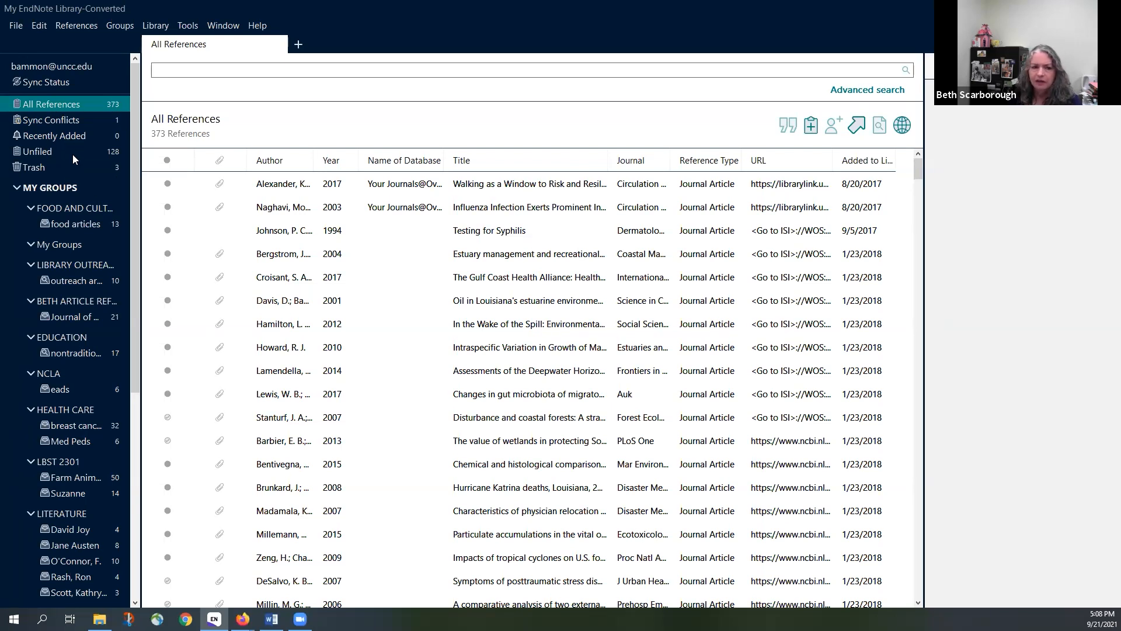
Preview the attached PDF of the 2017 Alexander 'Walking as a Window to Risk and Resiliency' editorial
drag(135, 257, 137, 339)
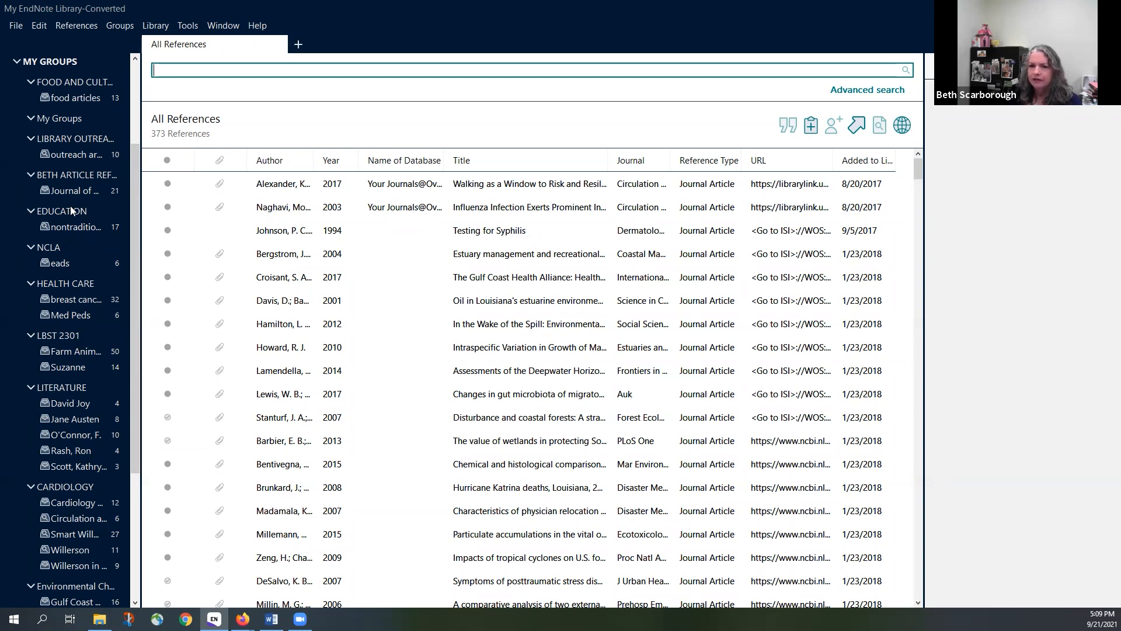
click(206, 192)
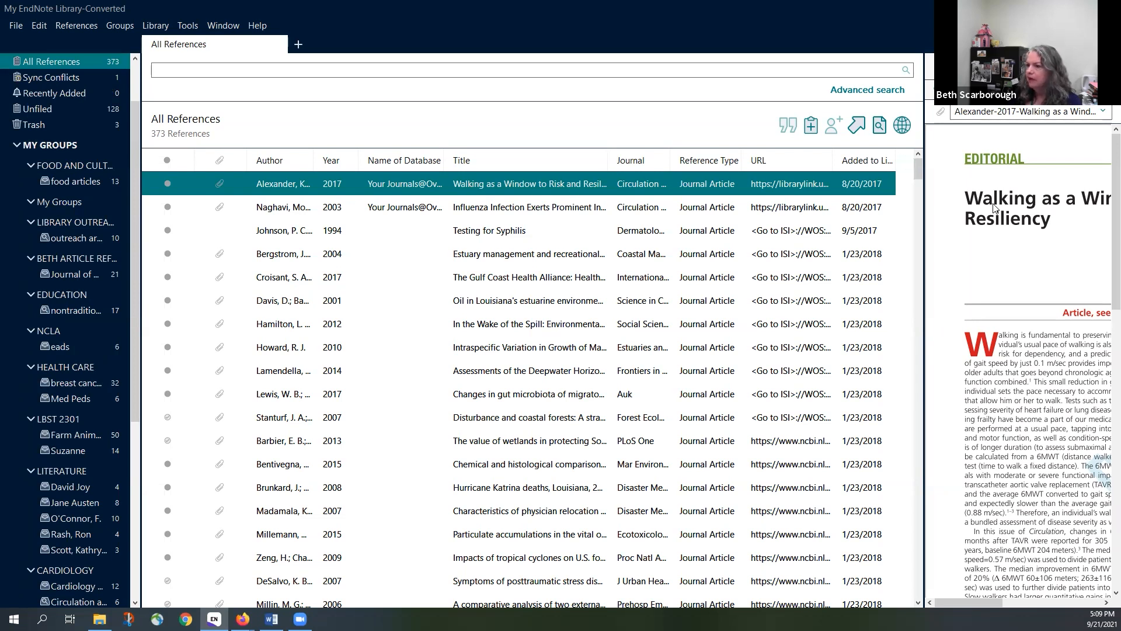
Switch the Alexander reference to its Summary and enlarge the MLA citation preview area
click(955, 68)
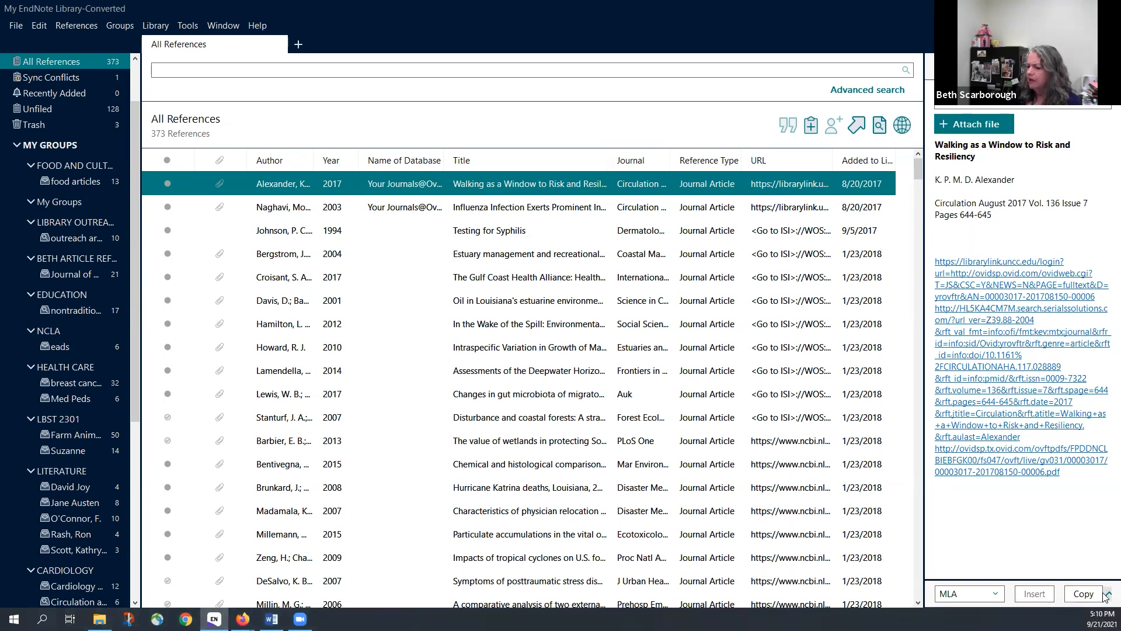
drag(1112, 578, 1107, 416)
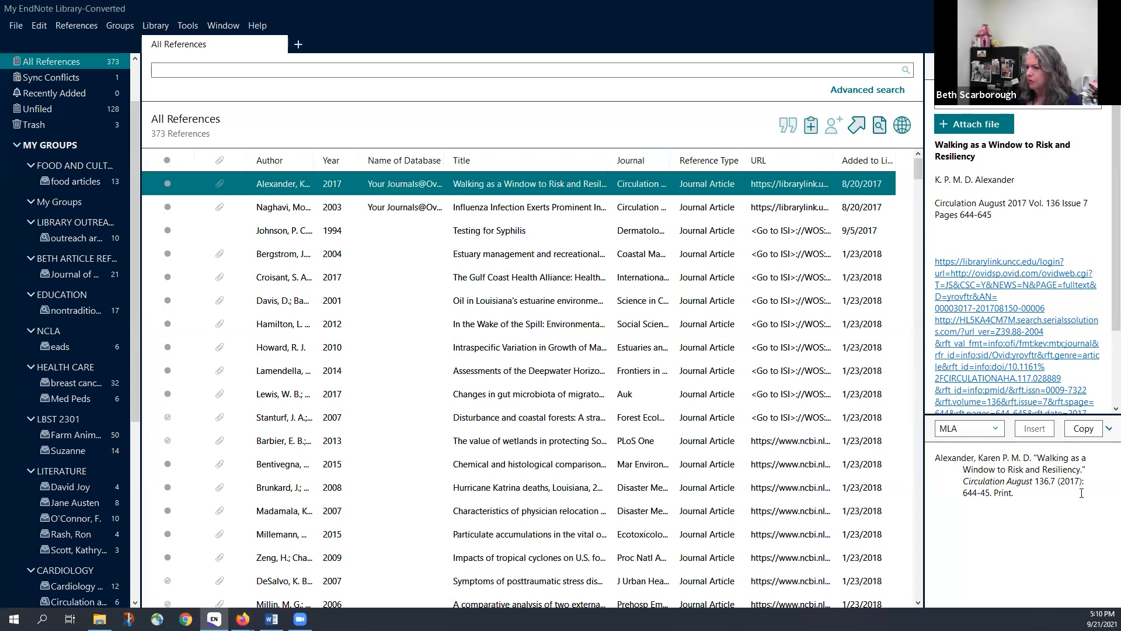
Try ACS, then format the Alexander citation preview in APA 7th style
click(998, 429)
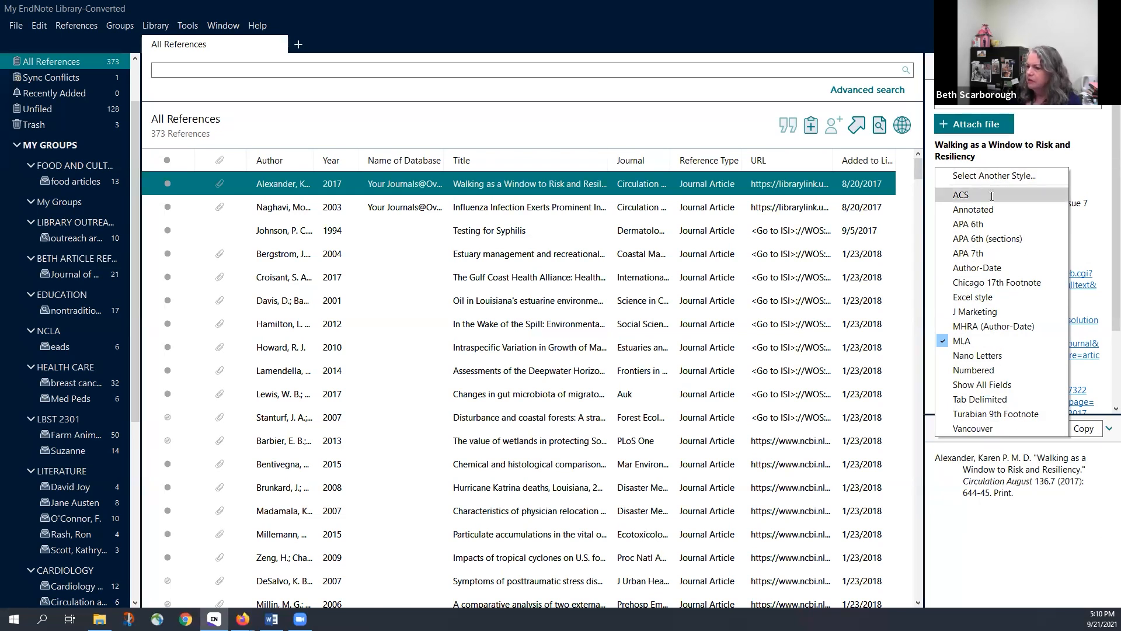
click(964, 195)
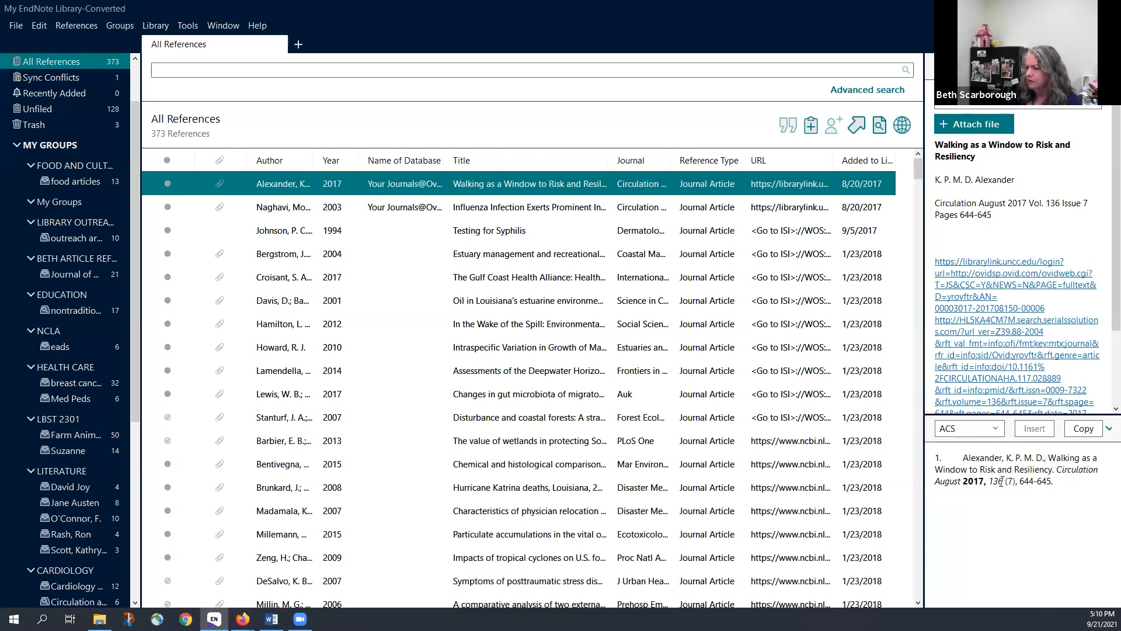
click(996, 431)
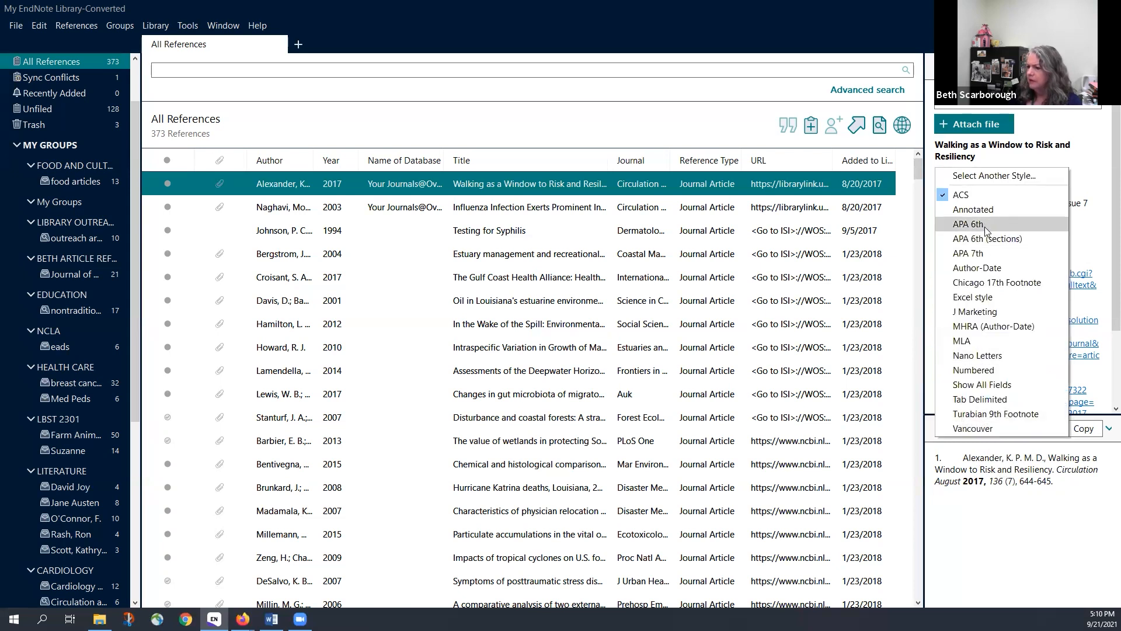
click(969, 253)
scroll(1065, 495, down, 2)
scroll(1066, 495, up, 2)
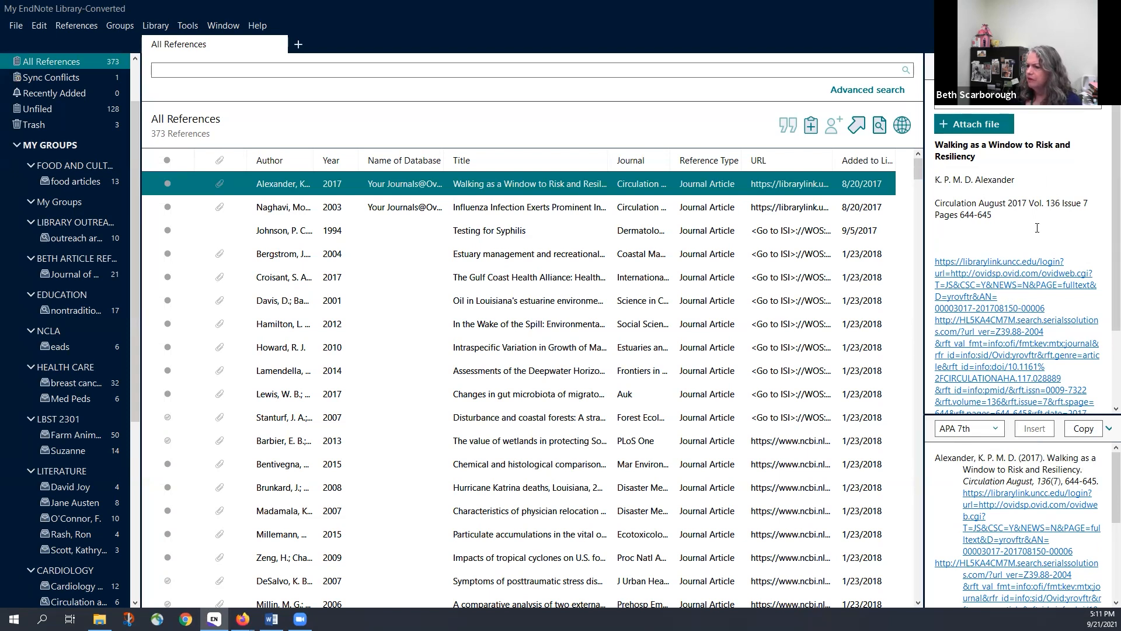
scroll(1037, 228, down, 1)
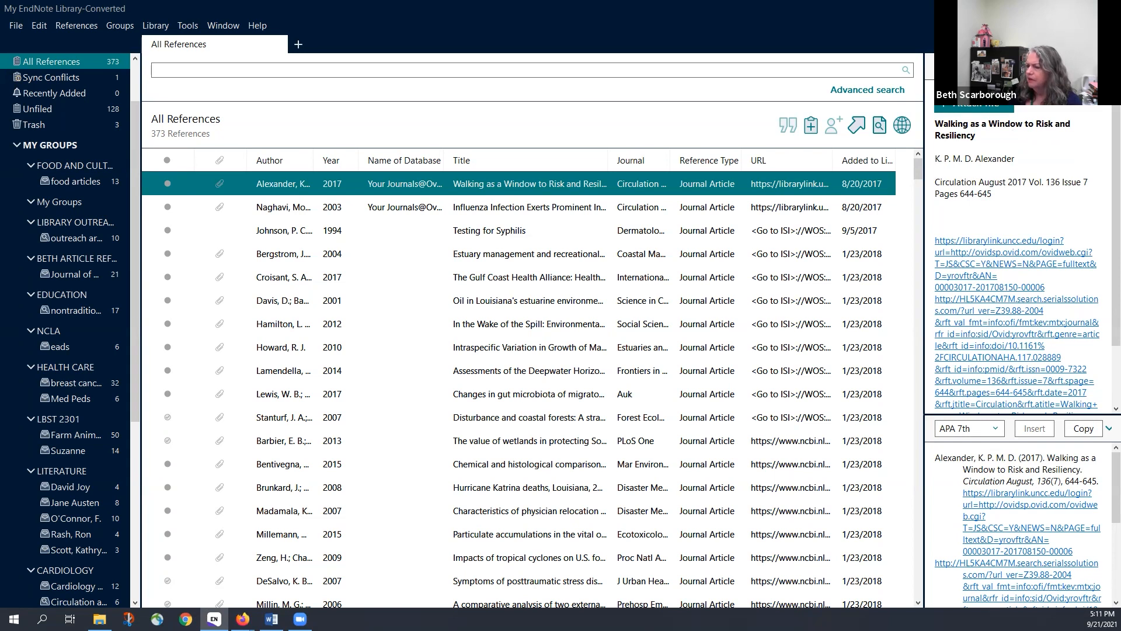
click(1031, 67)
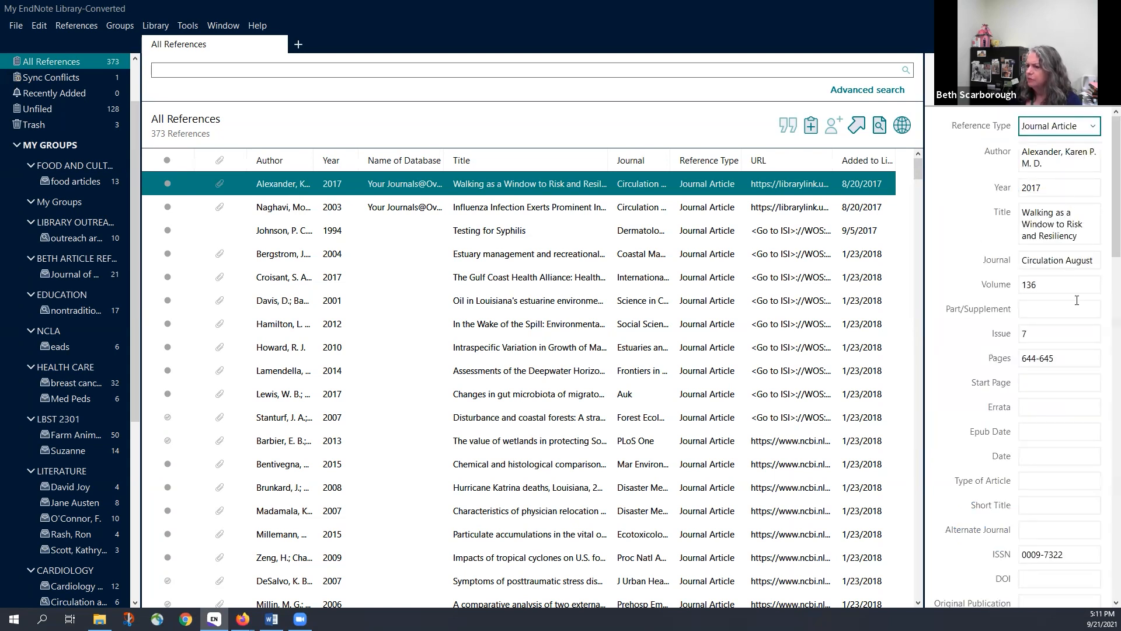
scroll(1060, 426, down, 5)
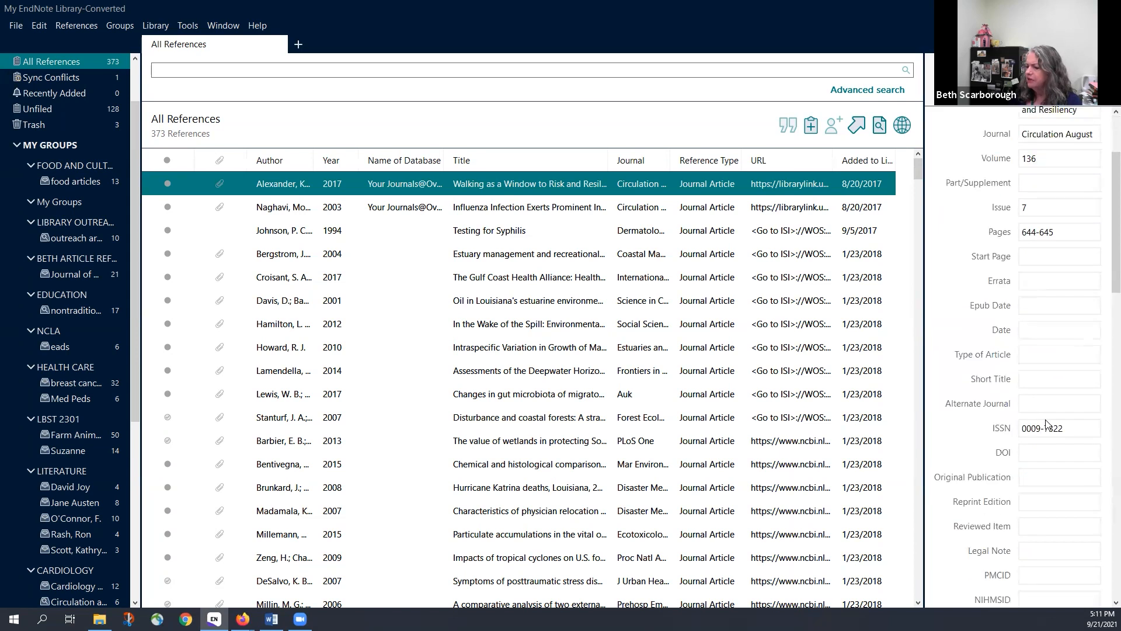
scroll(1043, 426, down, 6)
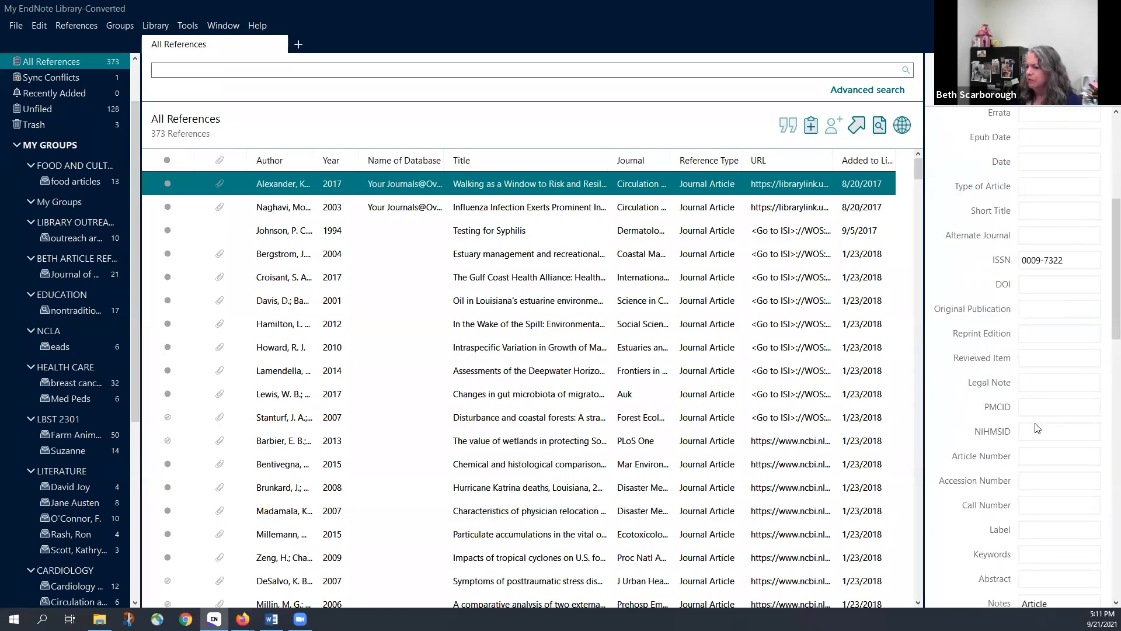
scroll(1037, 425, down, 2)
scroll(1035, 422, down, 2)
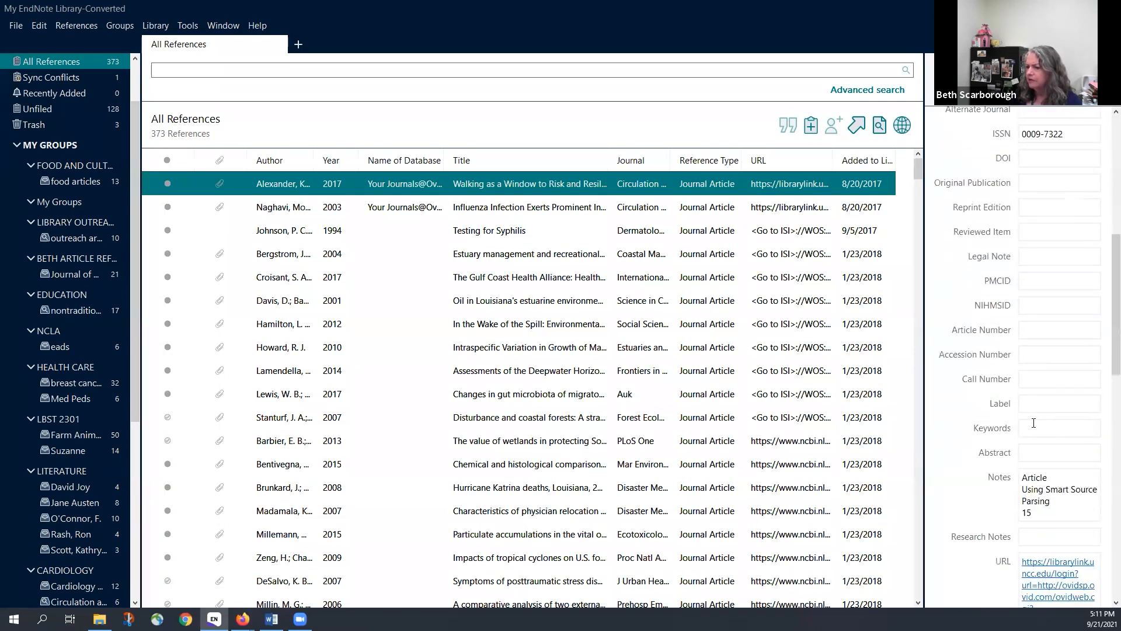
scroll(1036, 415, up, 9)
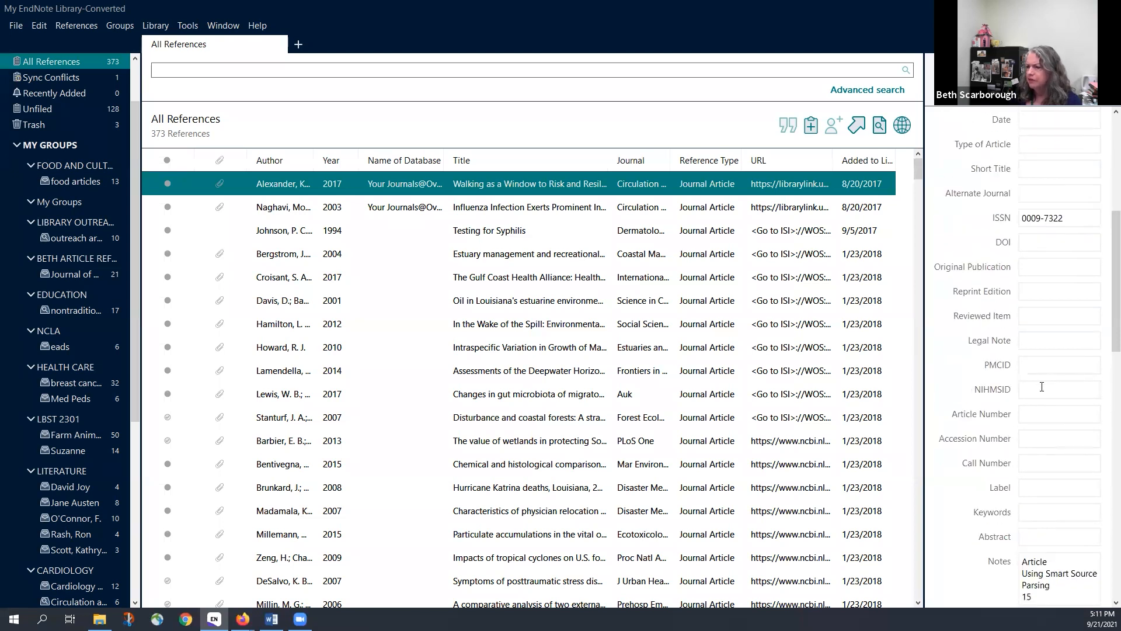
scroll(1041, 388, up, 4)
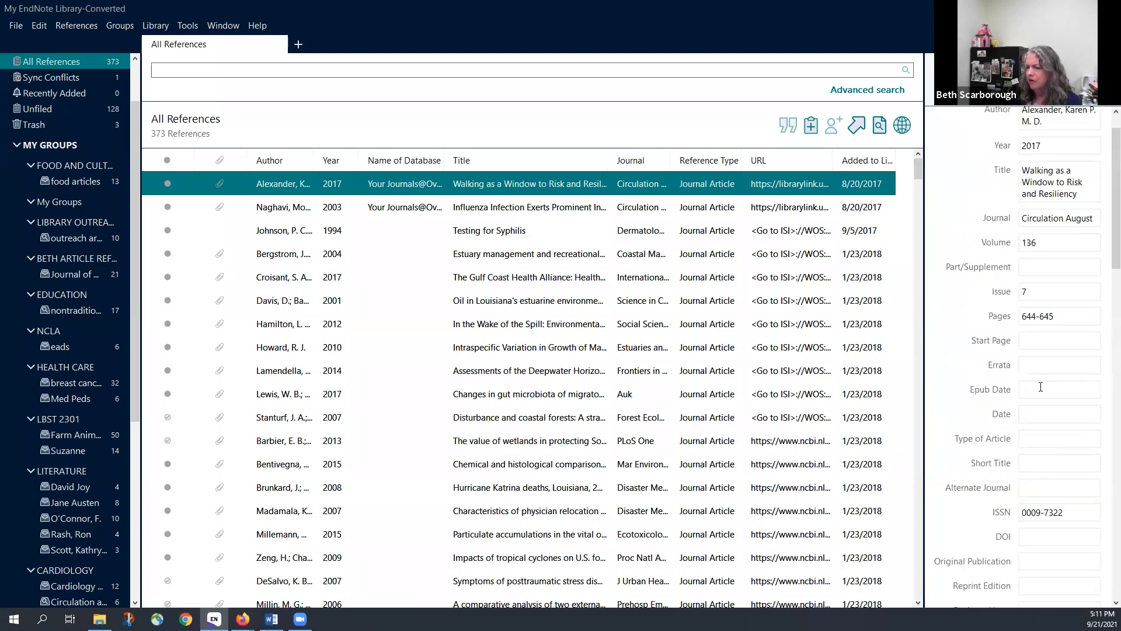
scroll(1059, 353, down, 4)
scroll(1059, 356, down, 8)
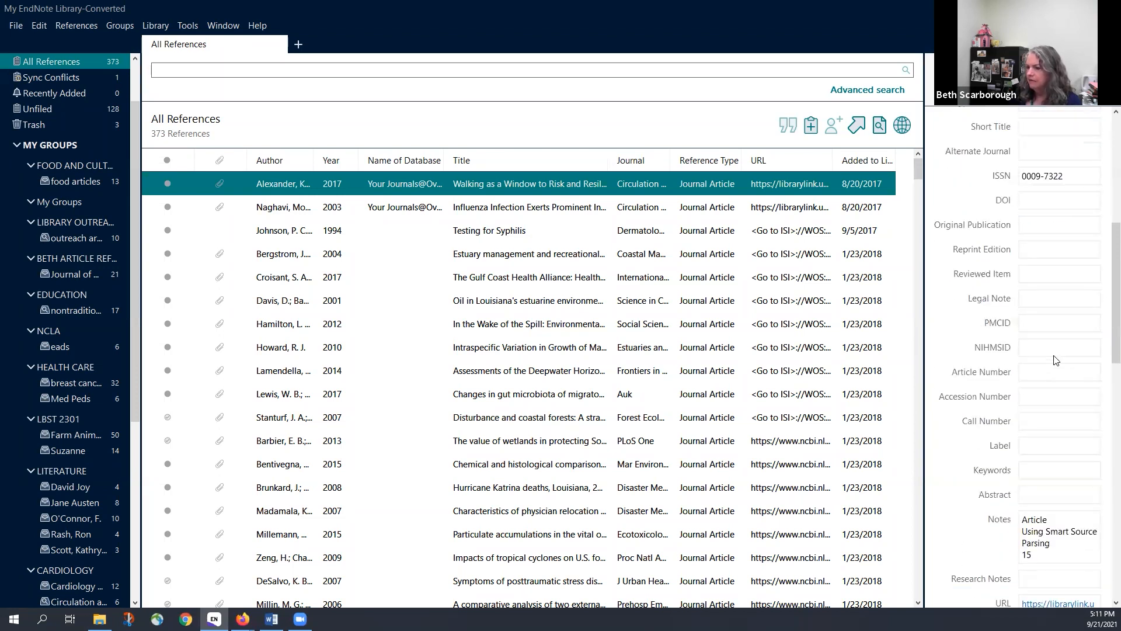
scroll(1056, 360, down, 3)
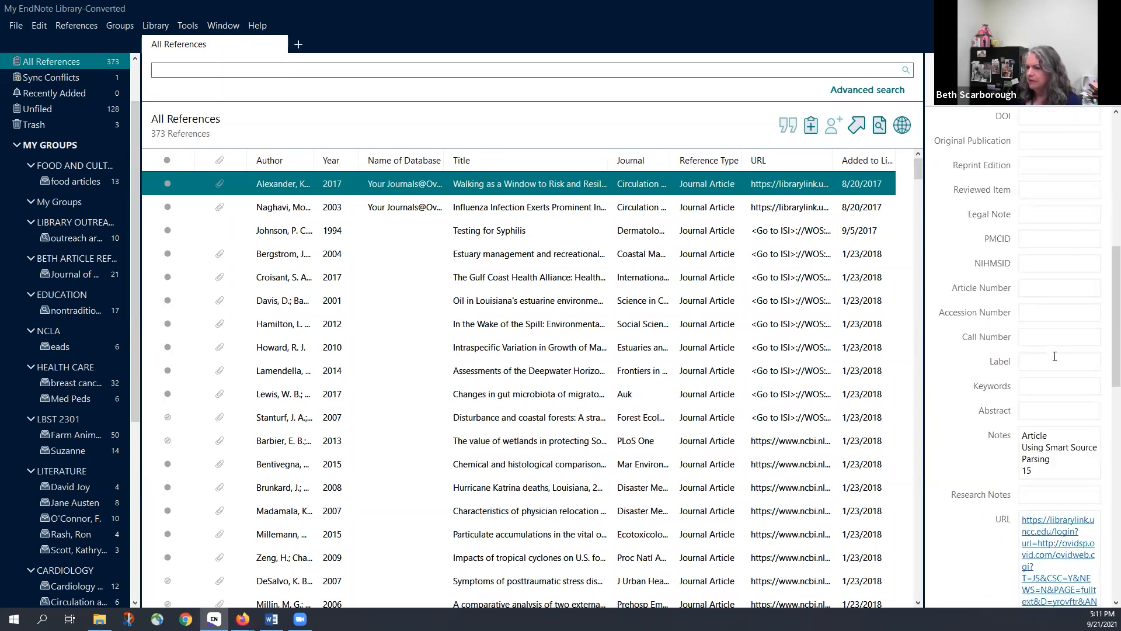
scroll(1055, 356, down, 9)
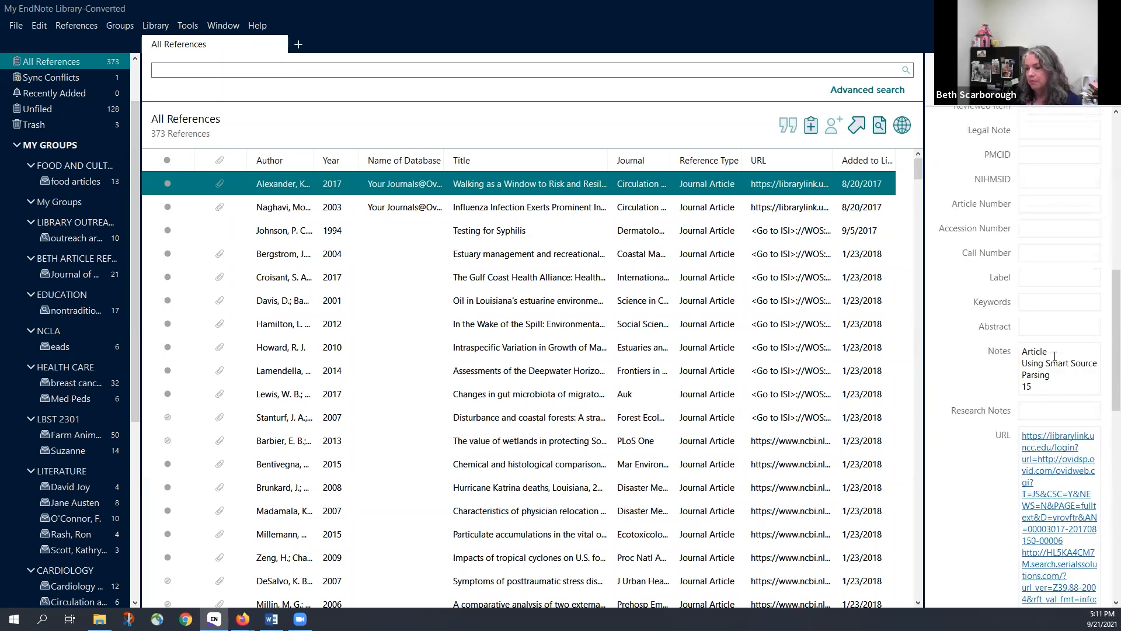
scroll(1055, 361, down, 7)
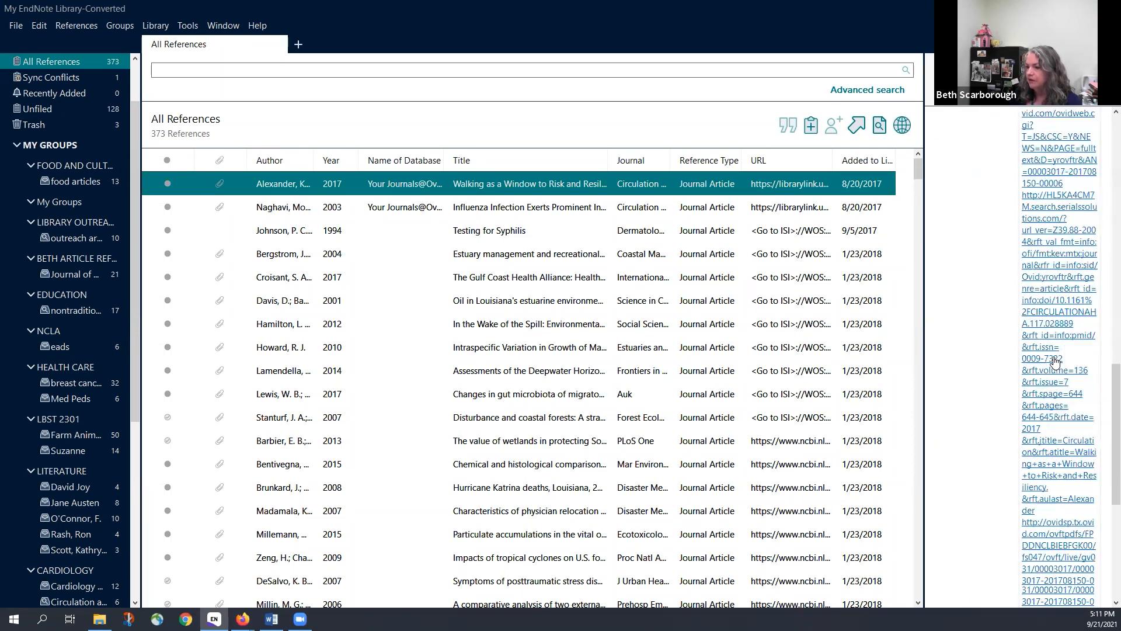
scroll(1055, 360, down, 3)
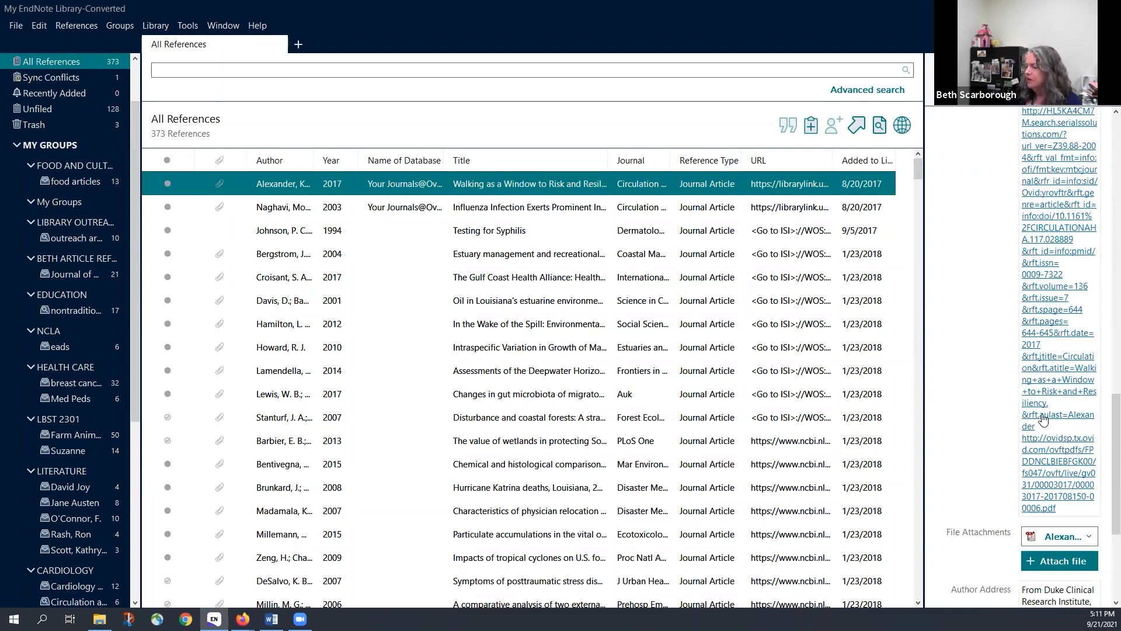
scroll(1045, 414, up, 3)
scroll(1045, 414, up, 18)
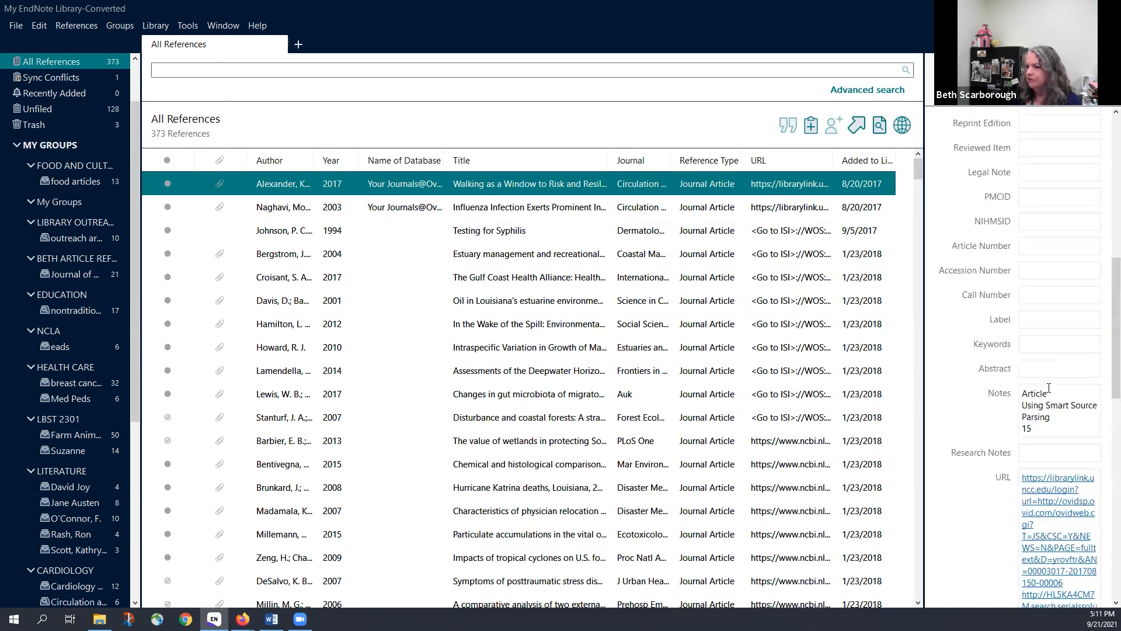
scroll(1048, 389, up, 14)
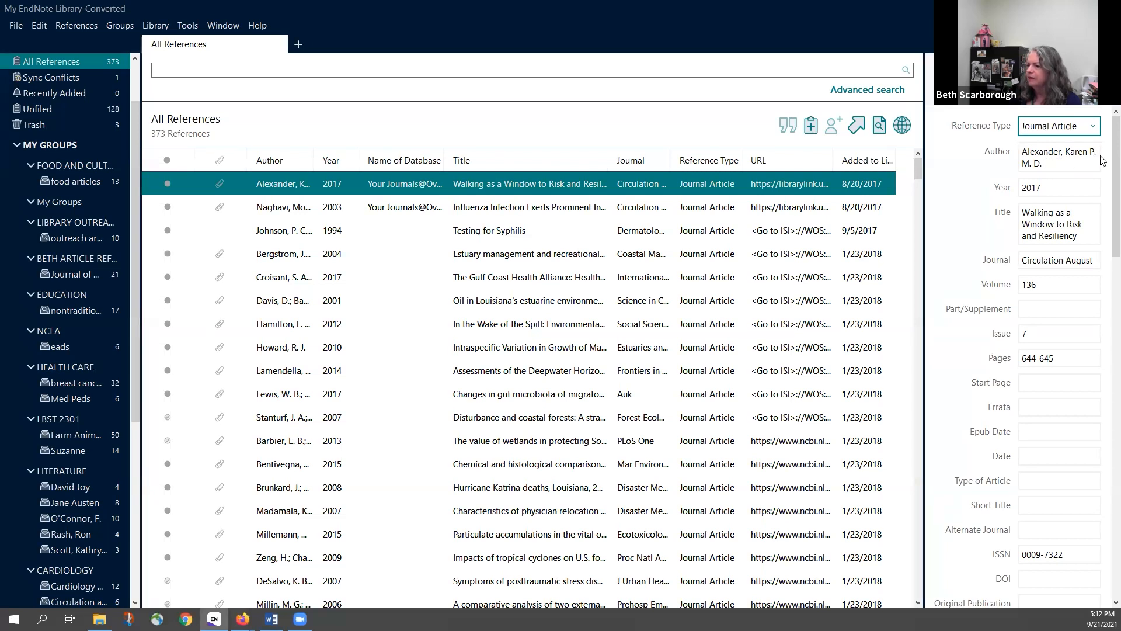
Add a trailing comma after 'M. D.' in the Author field and check the APA 7th summary
click(1045, 165)
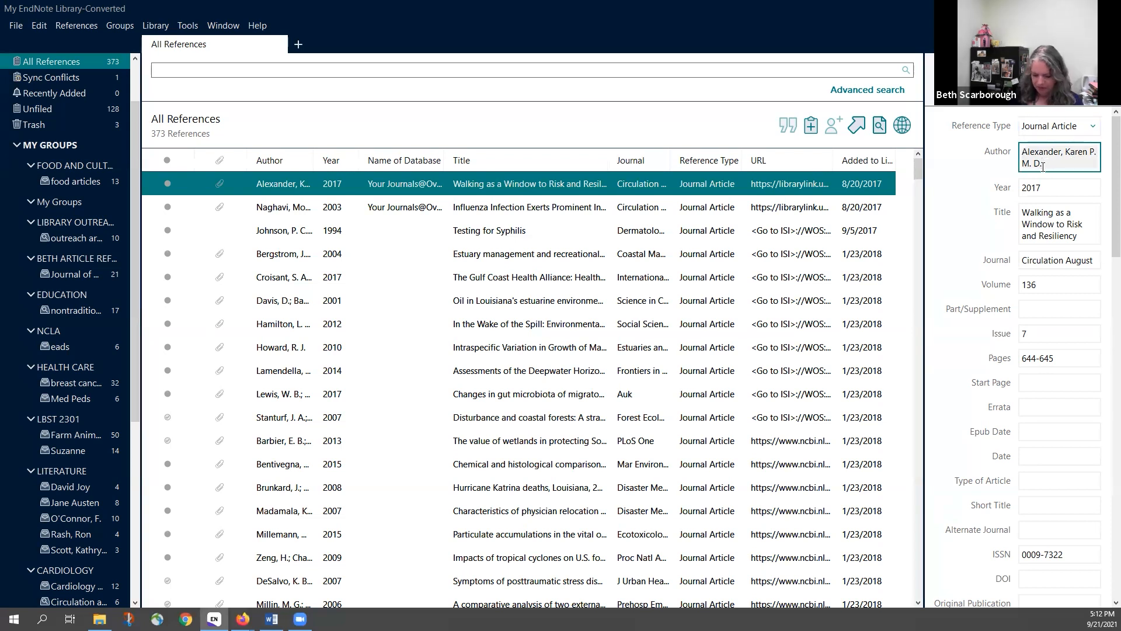
text(,)
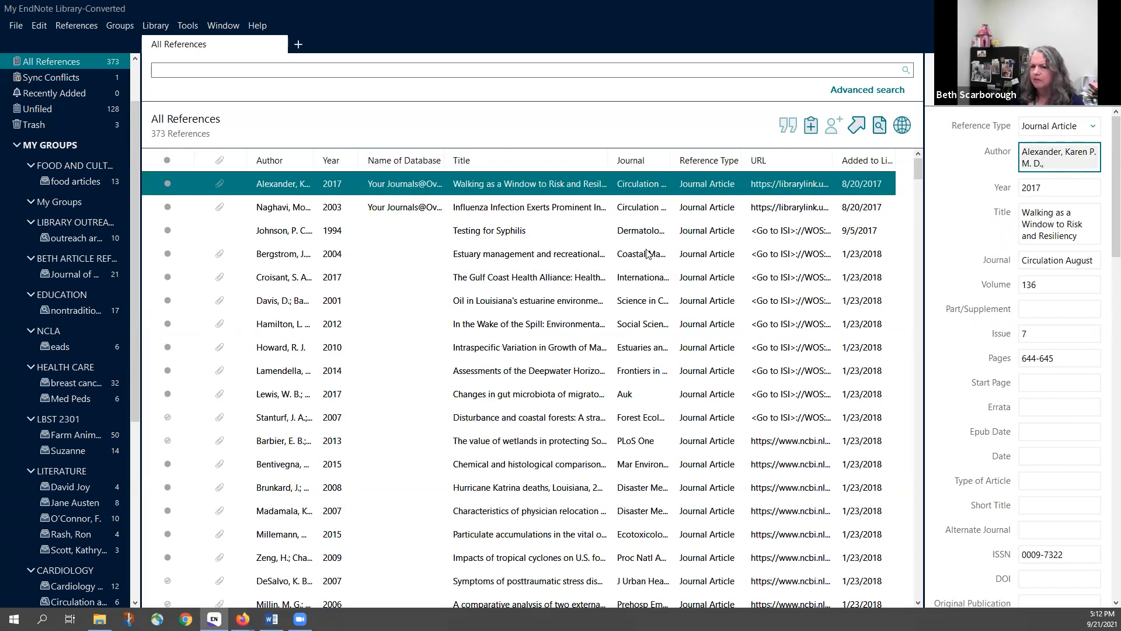
scroll(1037, 377, down, 5)
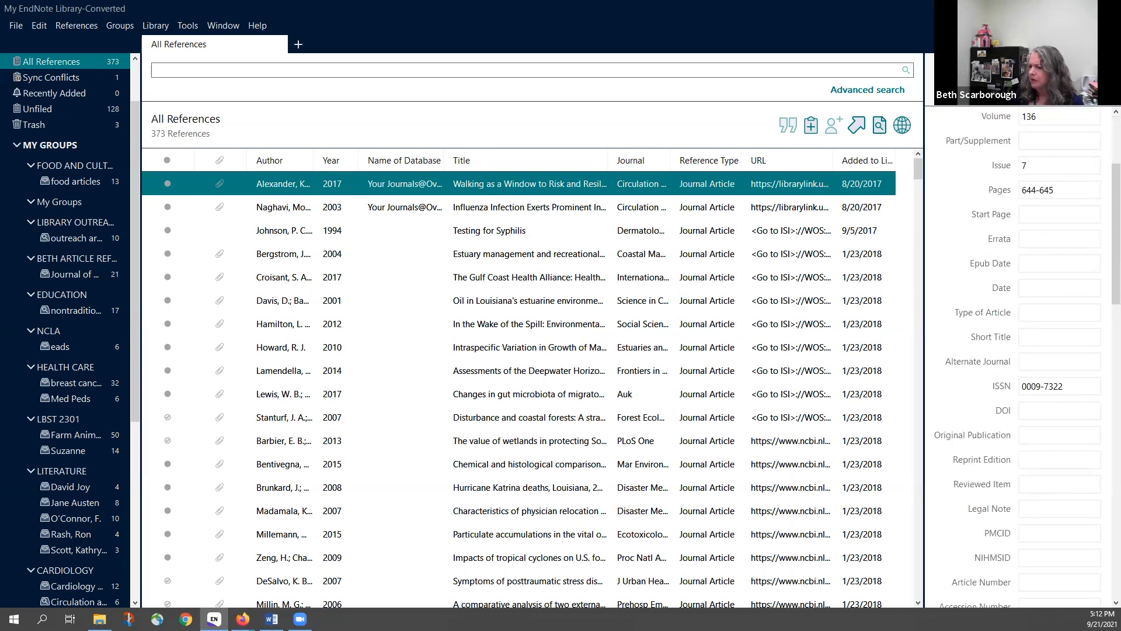
click(954, 68)
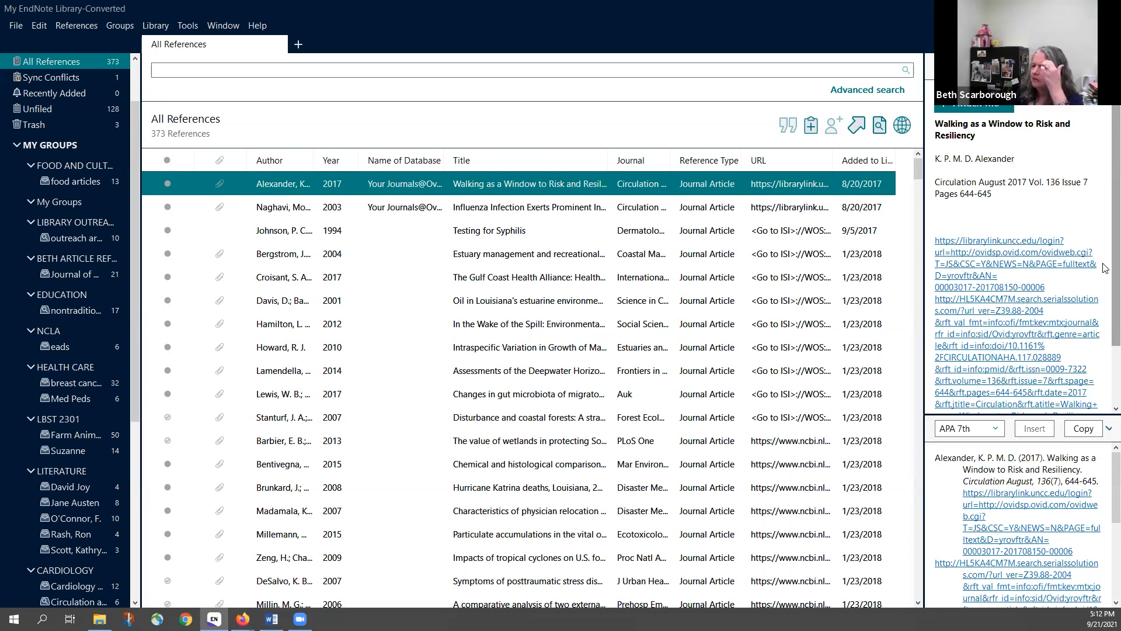
scroll(1104, 269, up, 1)
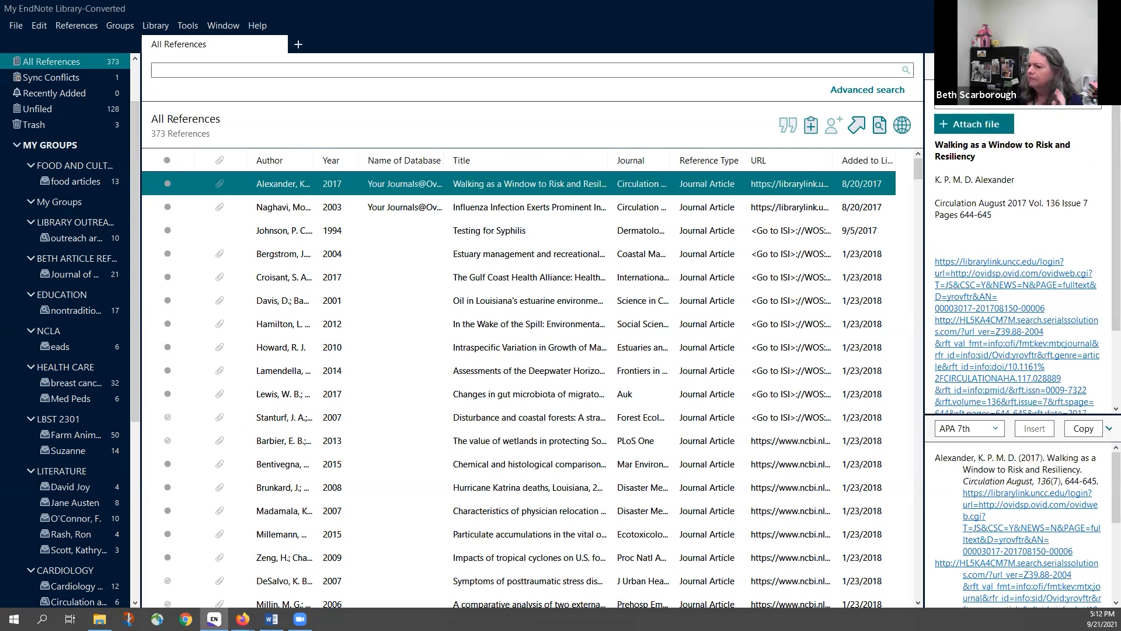
Leave the Author field in Edit view and display the article's attached PDF again
click(997, 68)
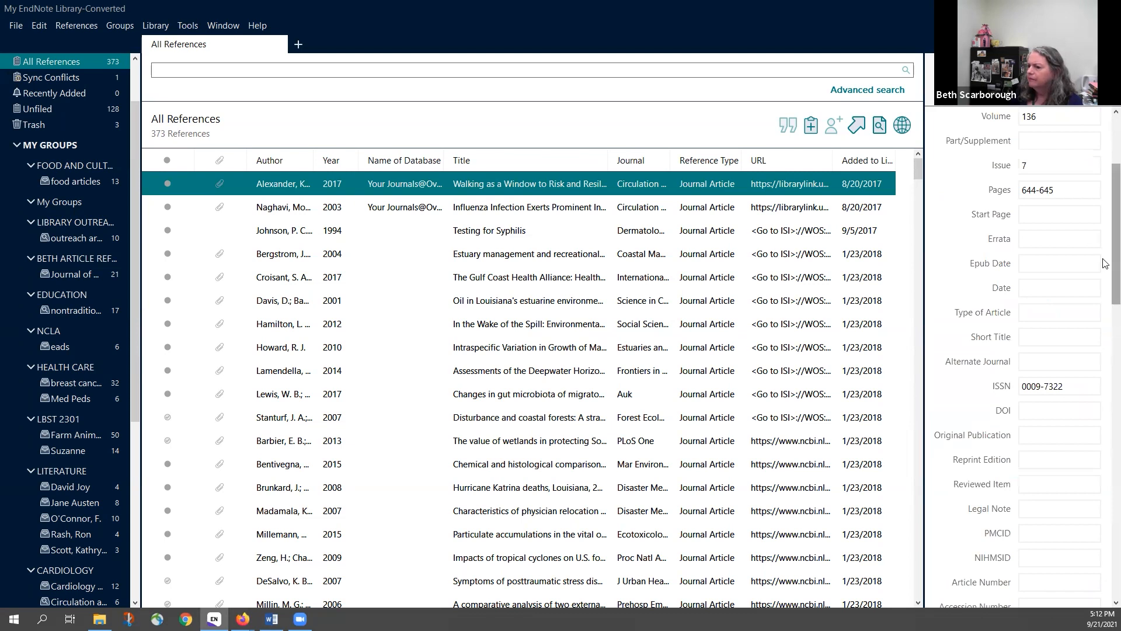
scroll(1117, 234, up, 5)
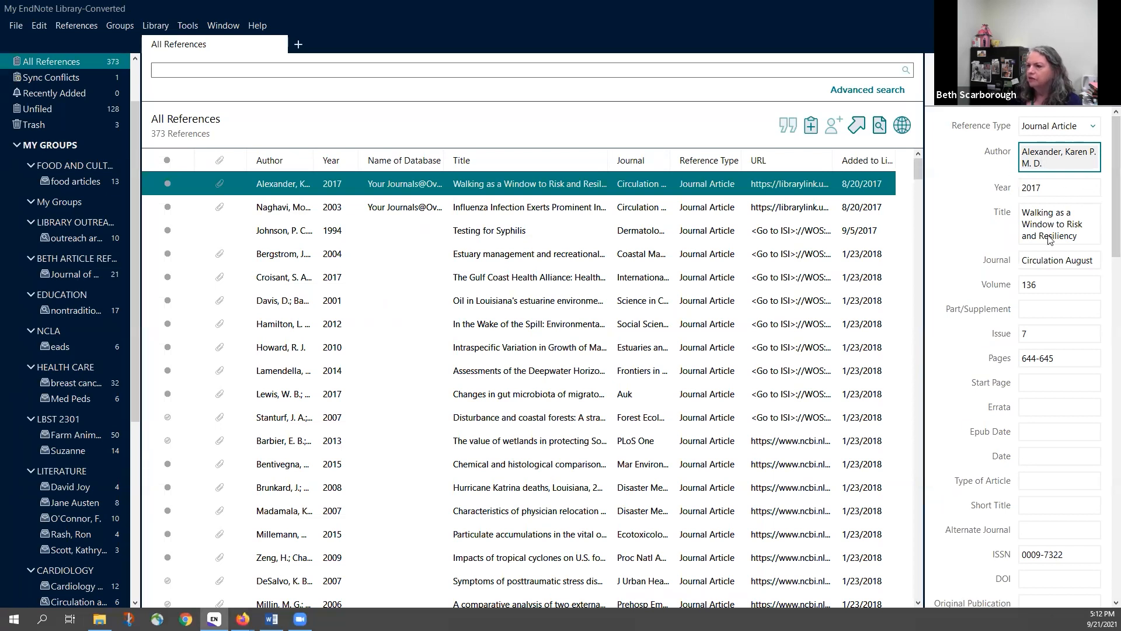
click(1040, 381)
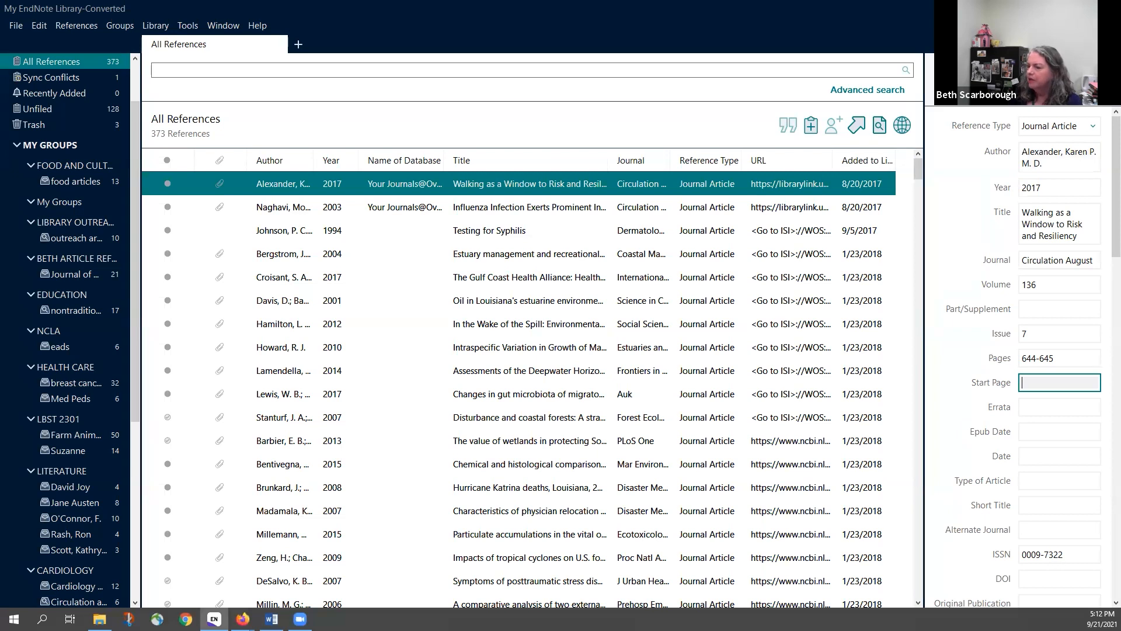
click(1022, 69)
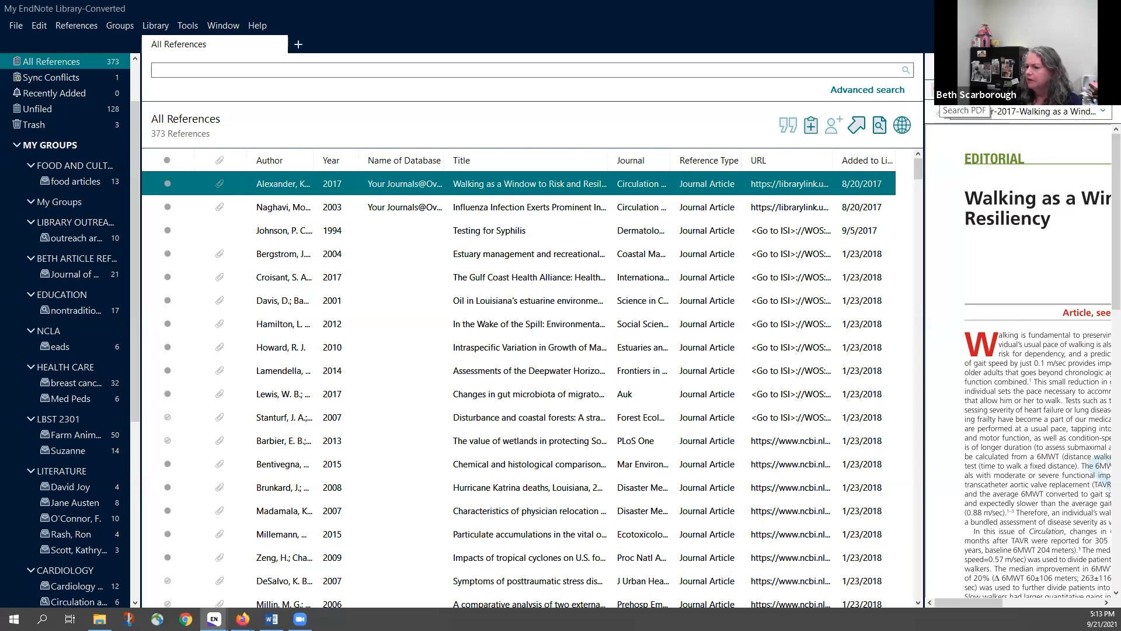
Show the PDF Find bar, then switch to the note and highlight annotation toolbar
click(938, 112)
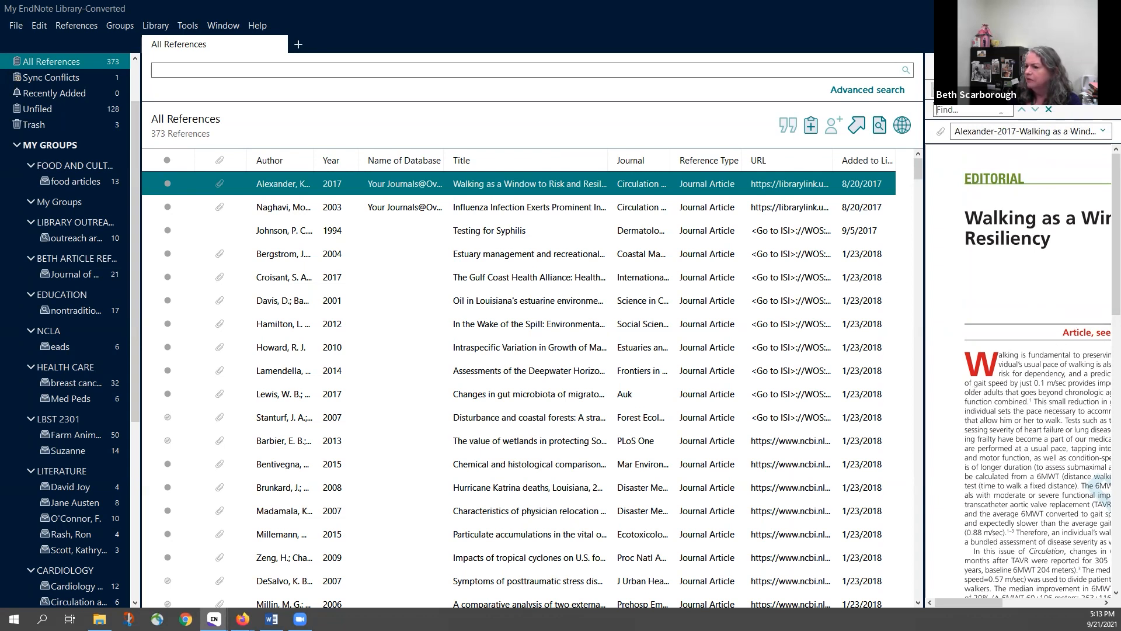
click(958, 90)
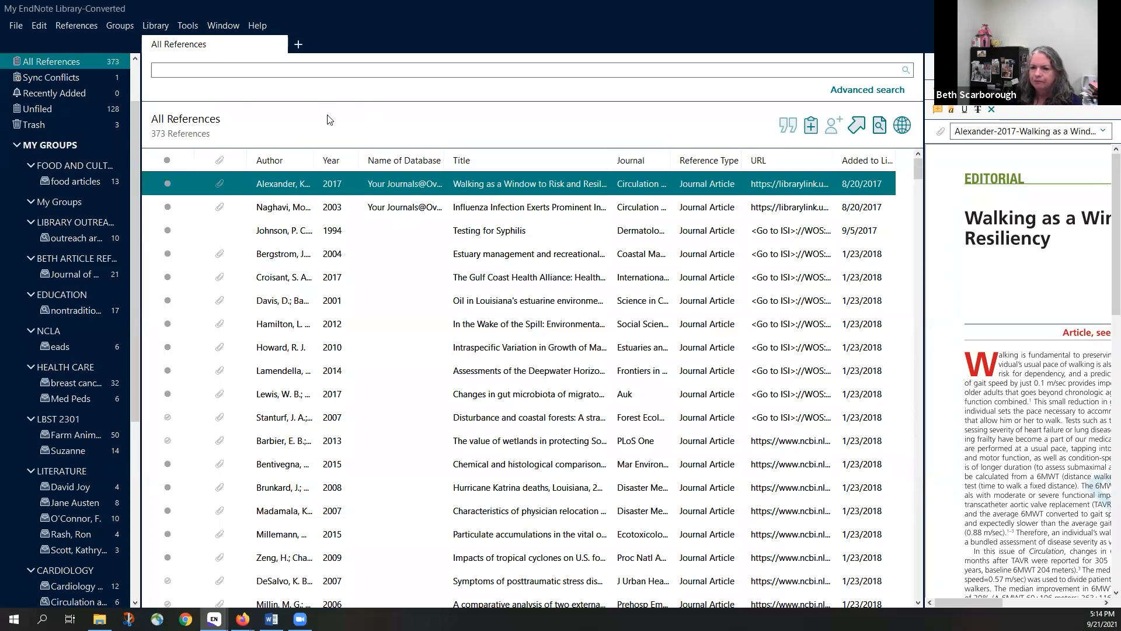
Run an advanced search for 'Cardiology' in PDF Notes, leaving only the Alexander reference
click(854, 92)
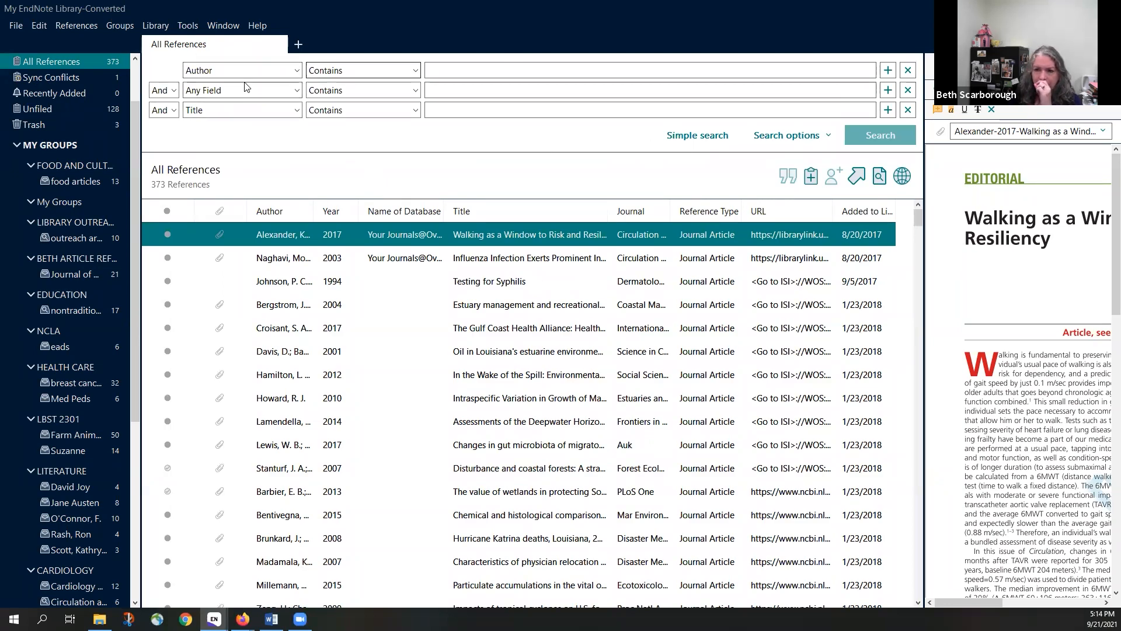
click(294, 71)
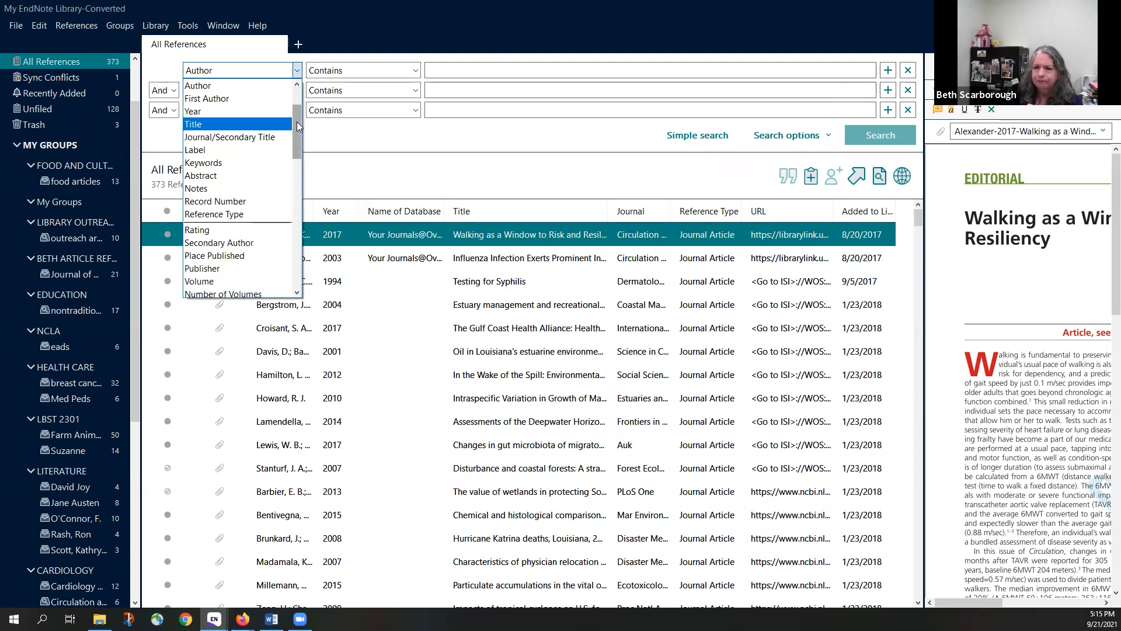
drag(296, 121, 294, 92)
click(237, 127)
click(445, 70)
text(C)
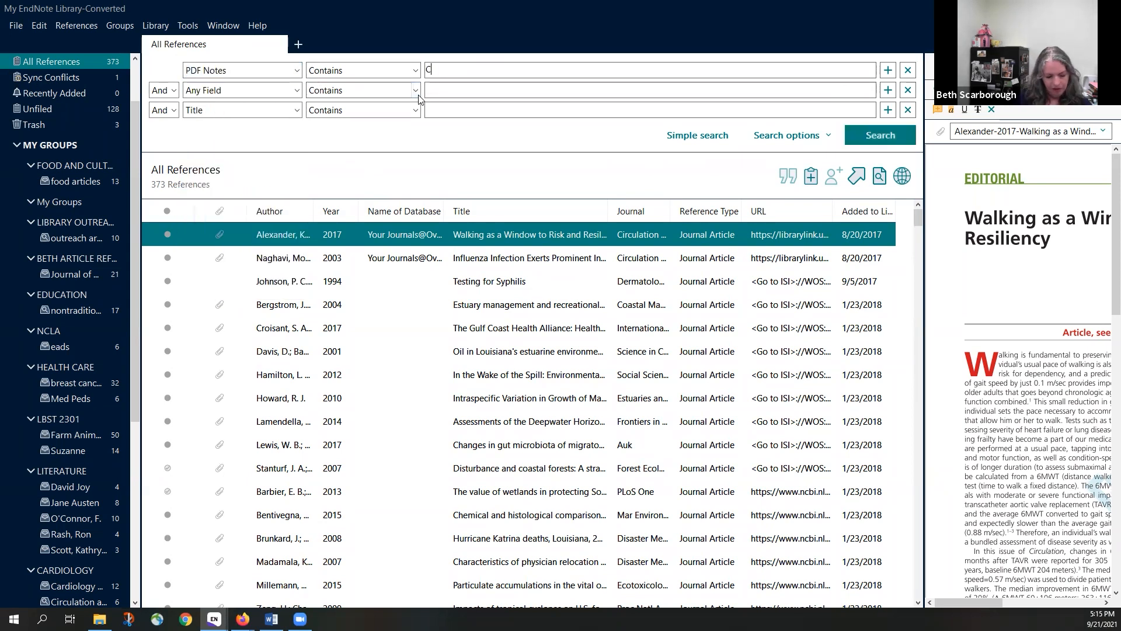
text(ardiology)
key(Return)
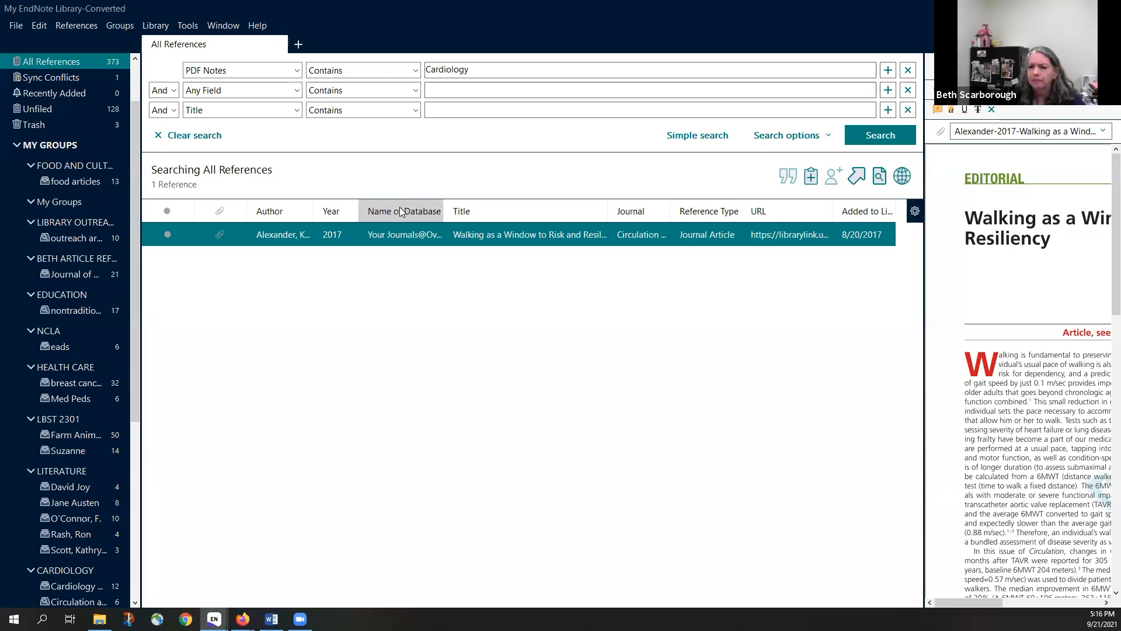
right_click(415, 208)
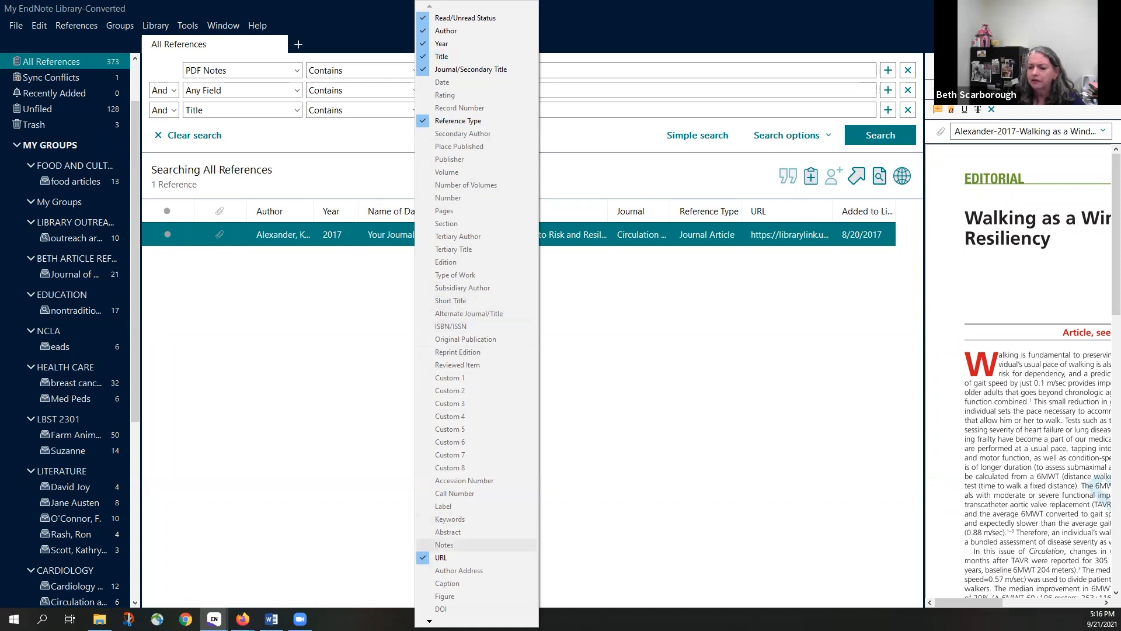
mouse_move(430, 621)
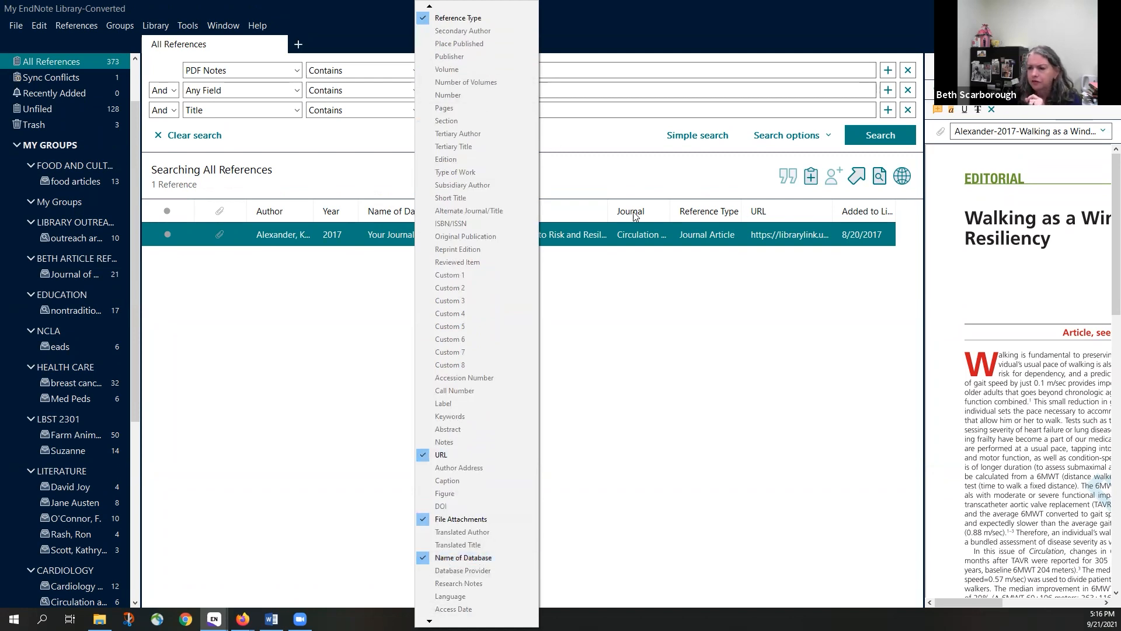
click(331, 218)
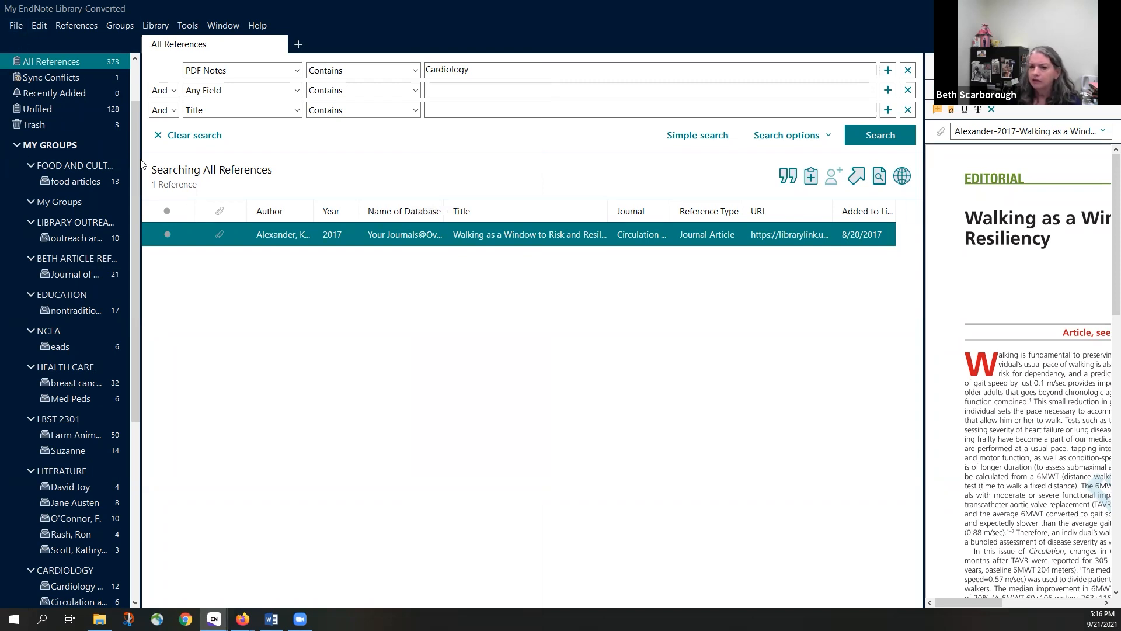
click(11, 26)
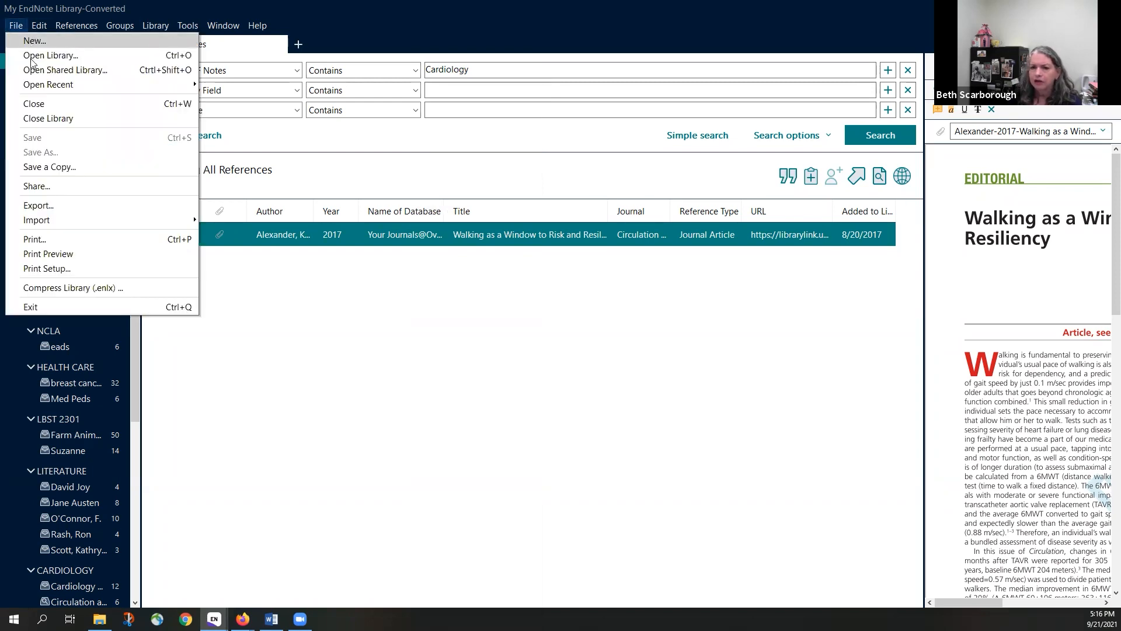
Create a new empty library named 'cgl 2'
click(33, 40)
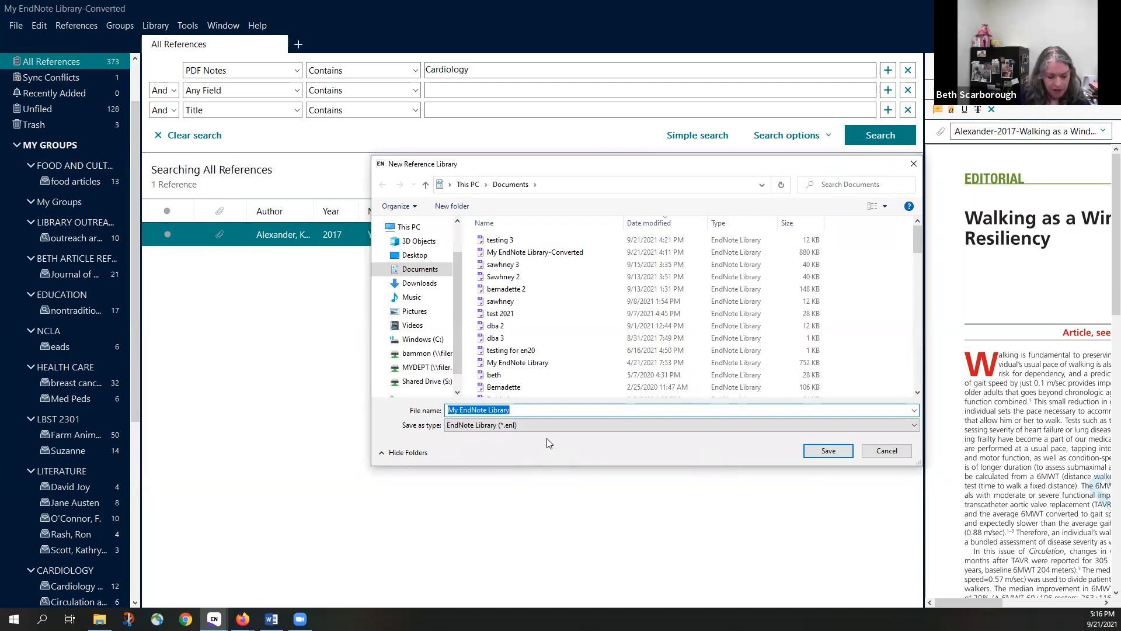
text(cgl 2)
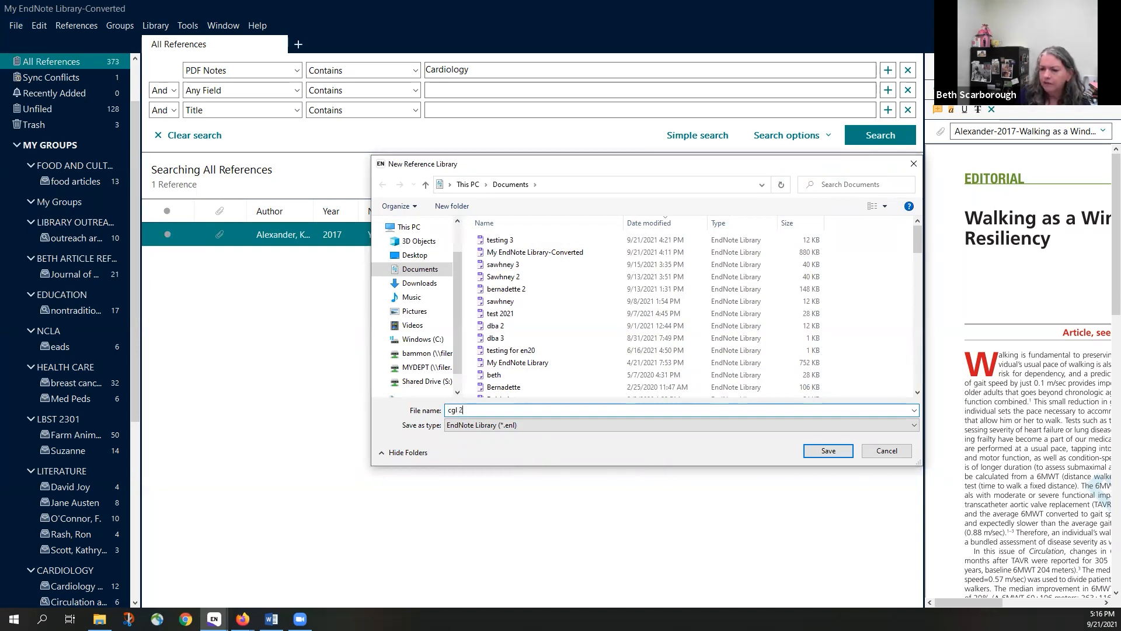
key(Return)
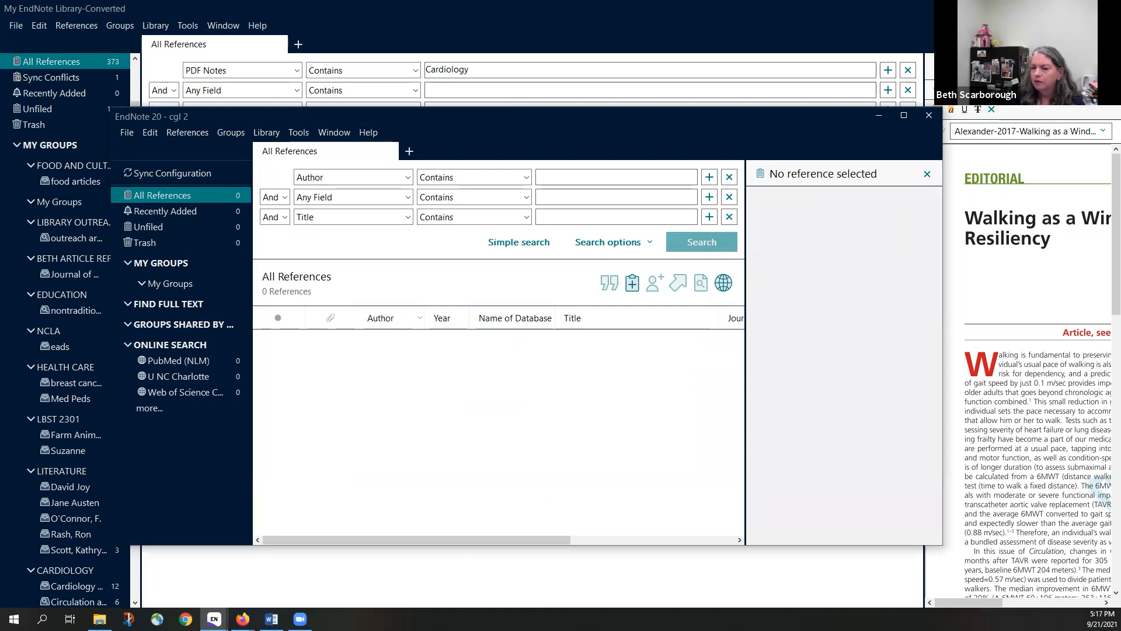
Close the original converted library without saving or syncing the reference changes
click(106, 90)
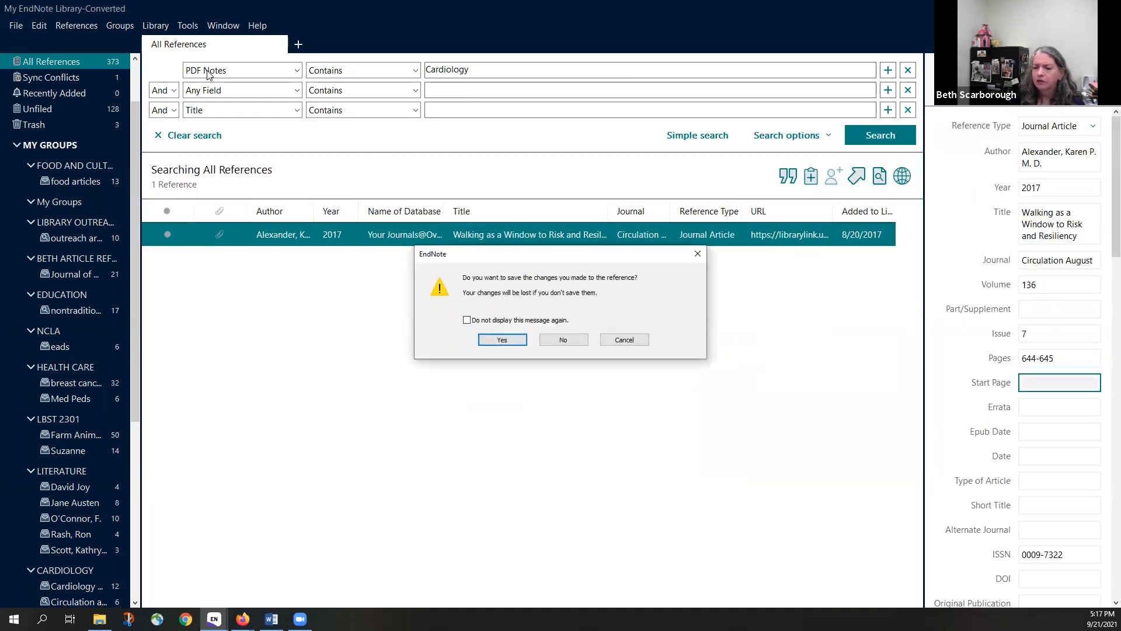
click(563, 341)
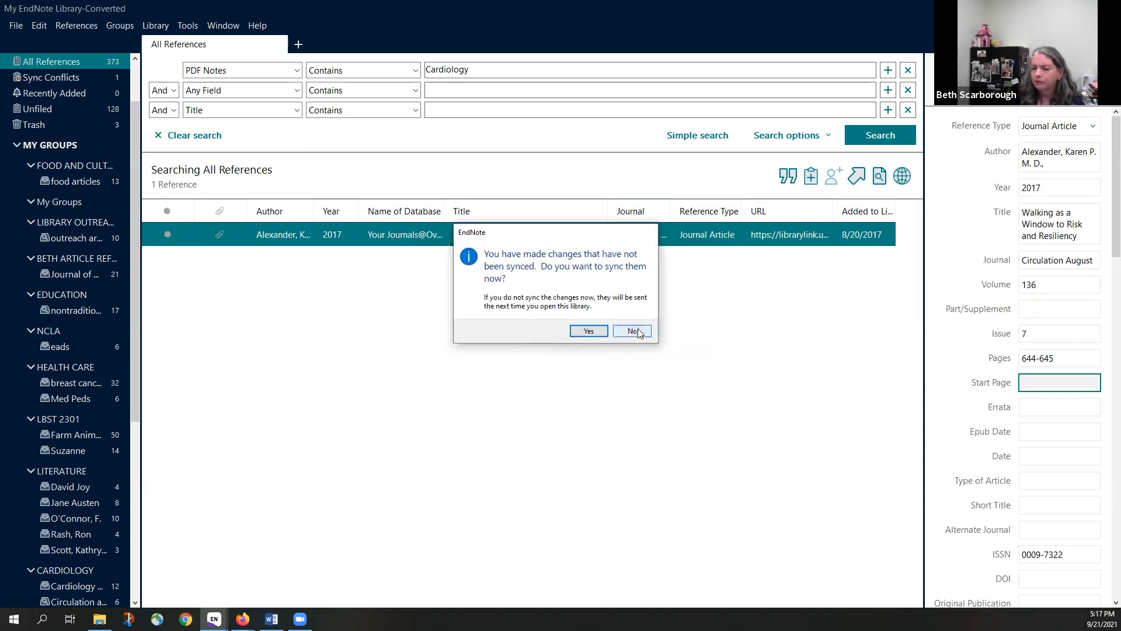
click(632, 331)
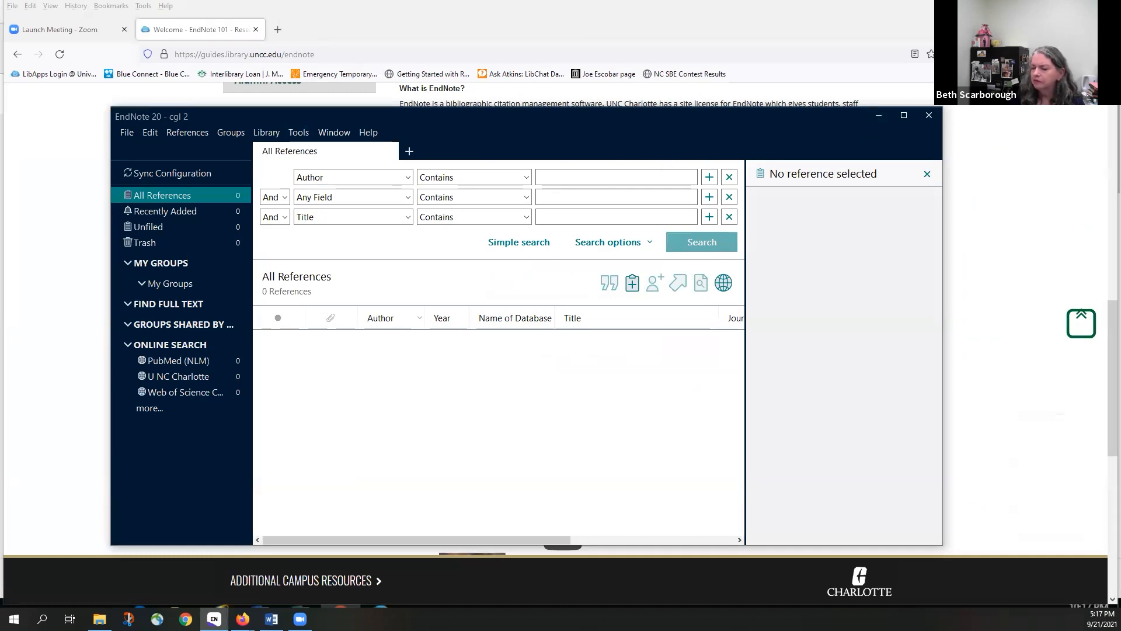
click(905, 116)
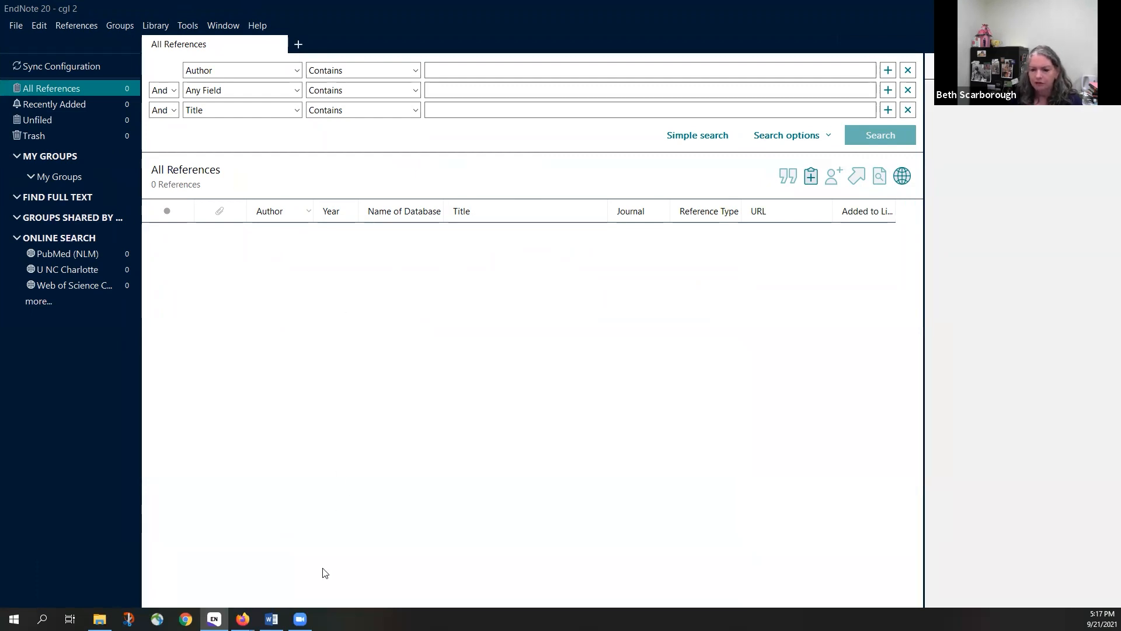
mouse_move(271, 619)
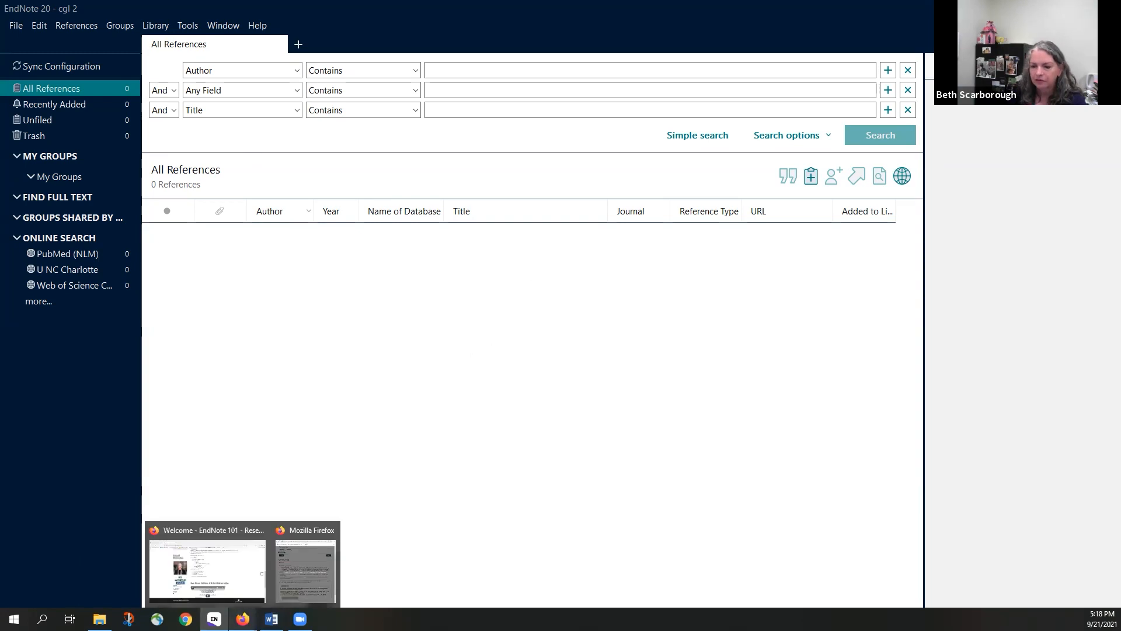
Replace the EndNote guide tab with library.uncc.edu and open the Atkins Library Databases page
click(257, 569)
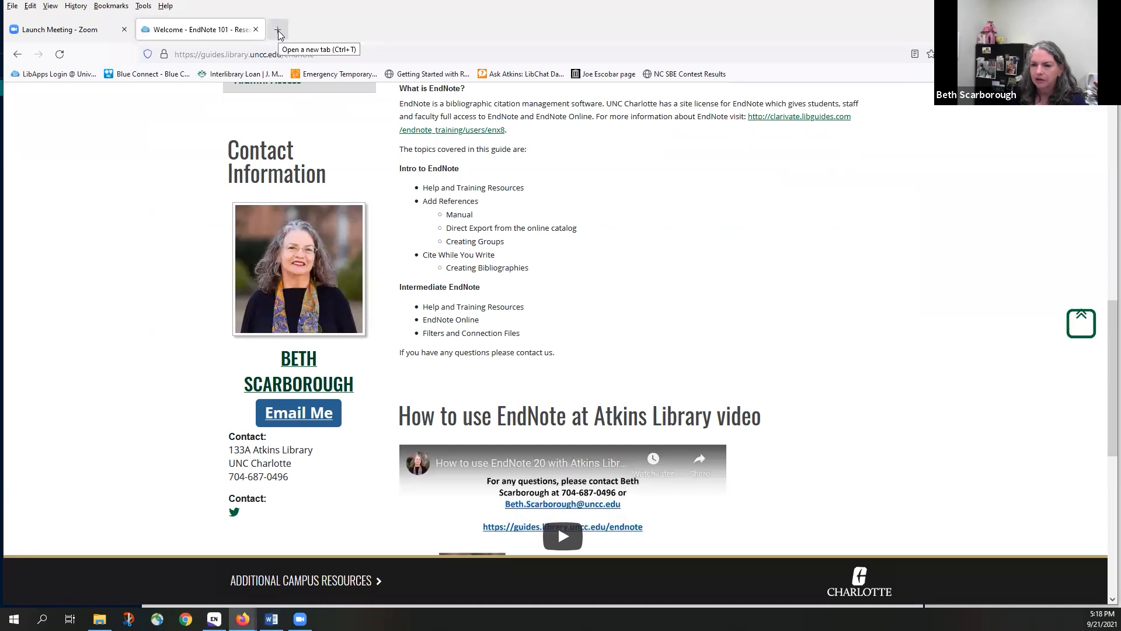
click(255, 29)
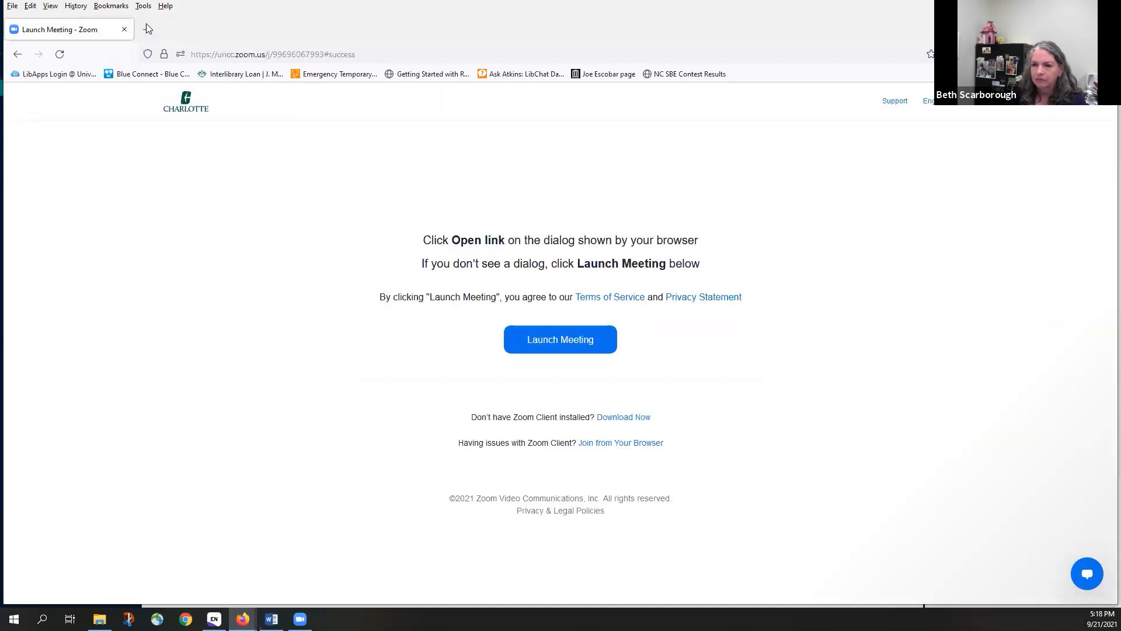
click(147, 29)
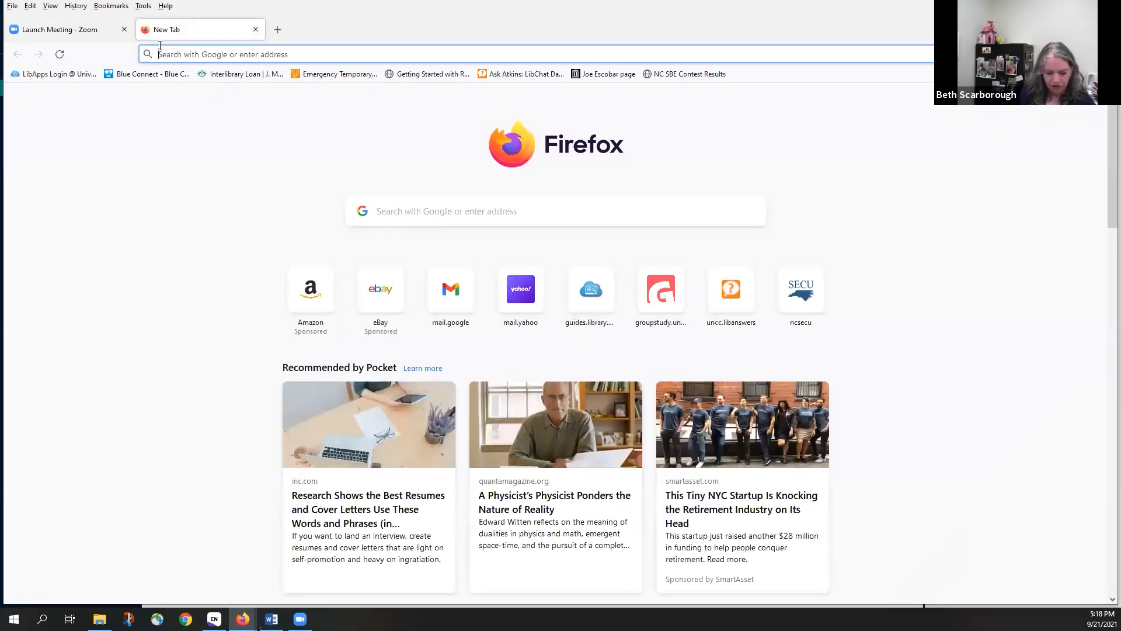
text(library.uncc.edu/)
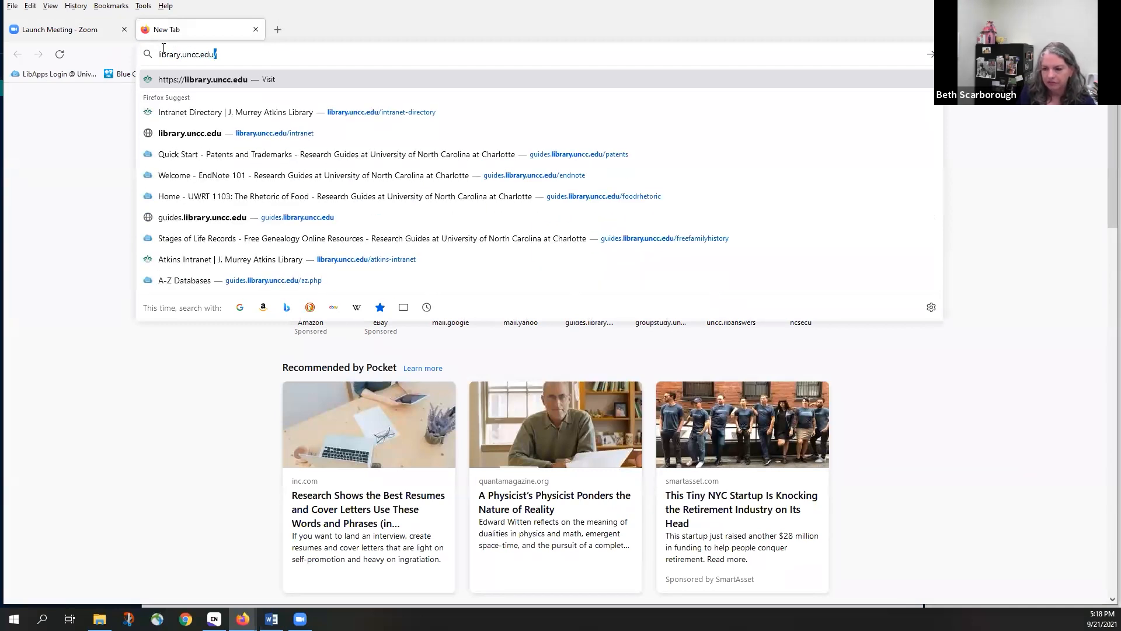
key(Return)
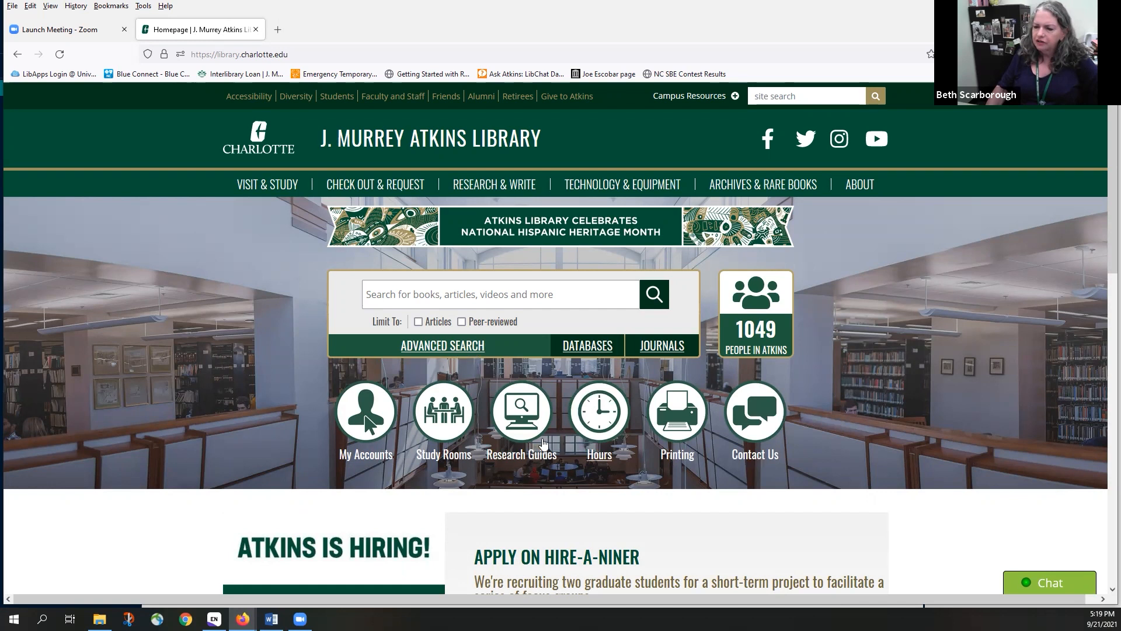
click(590, 349)
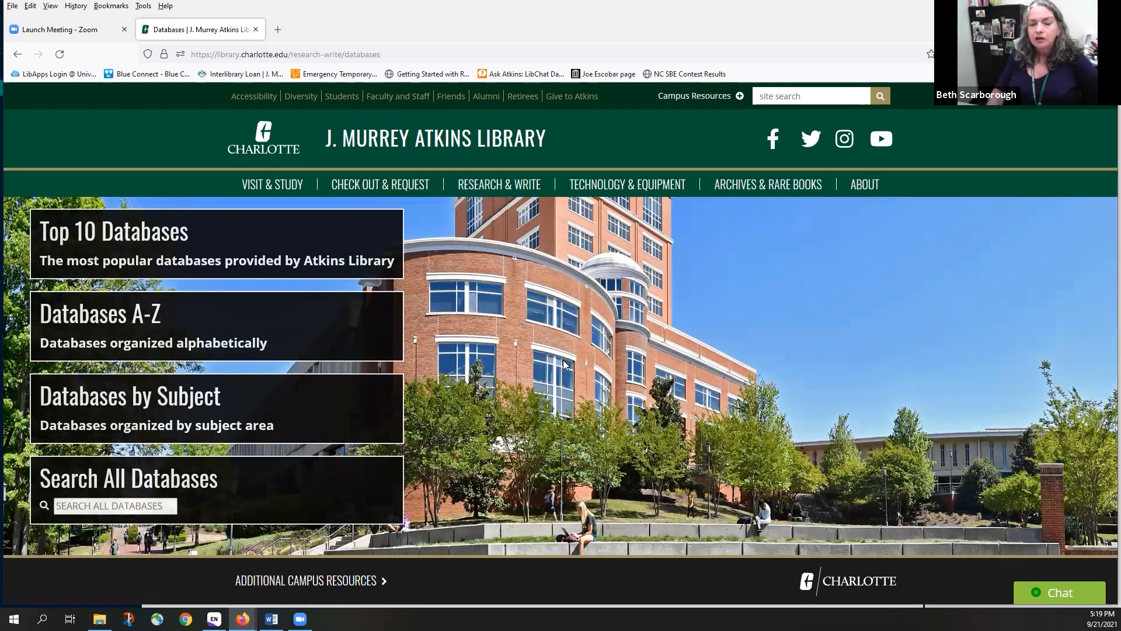
Open the Databases by Subject list and look at the Business Databases guide
click(117, 407)
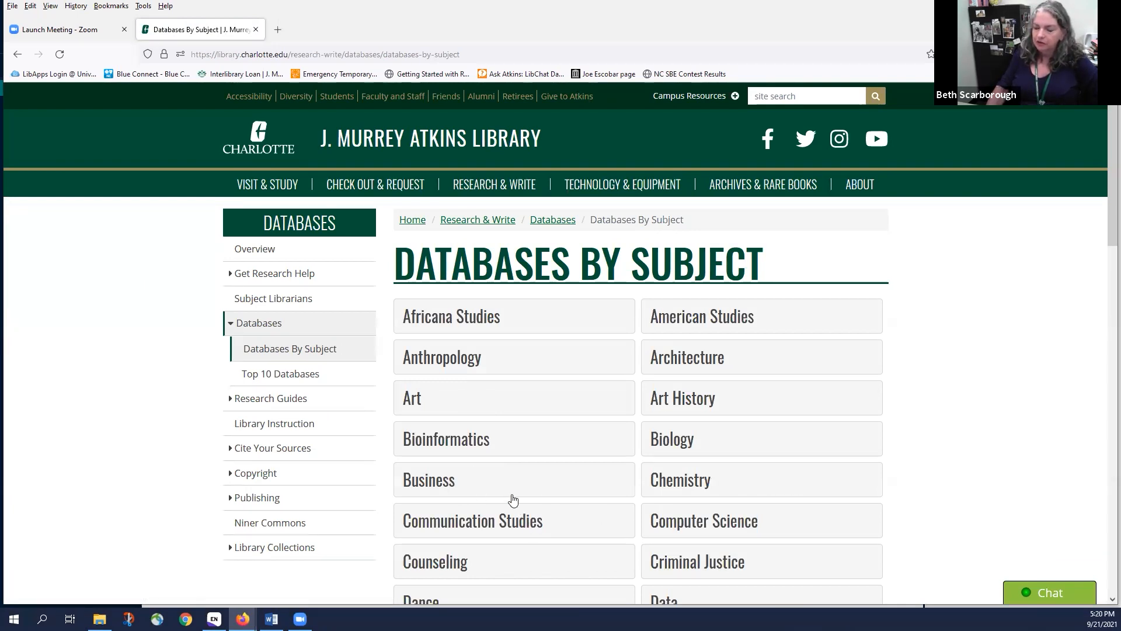
click(450, 484)
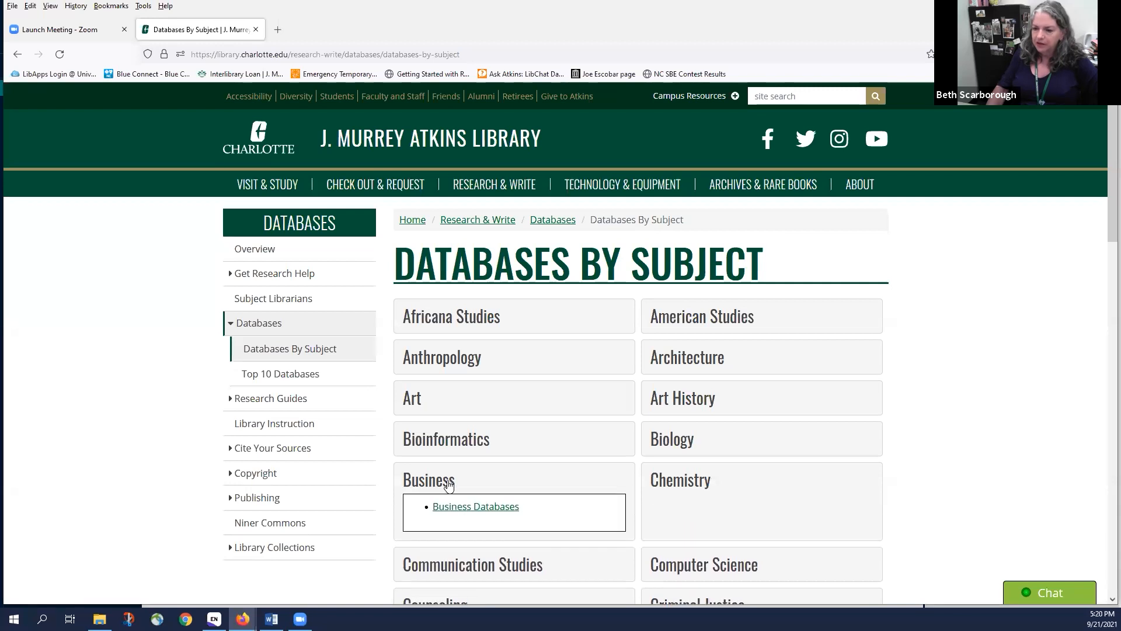
scroll(479, 448, down, 1)
click(479, 447)
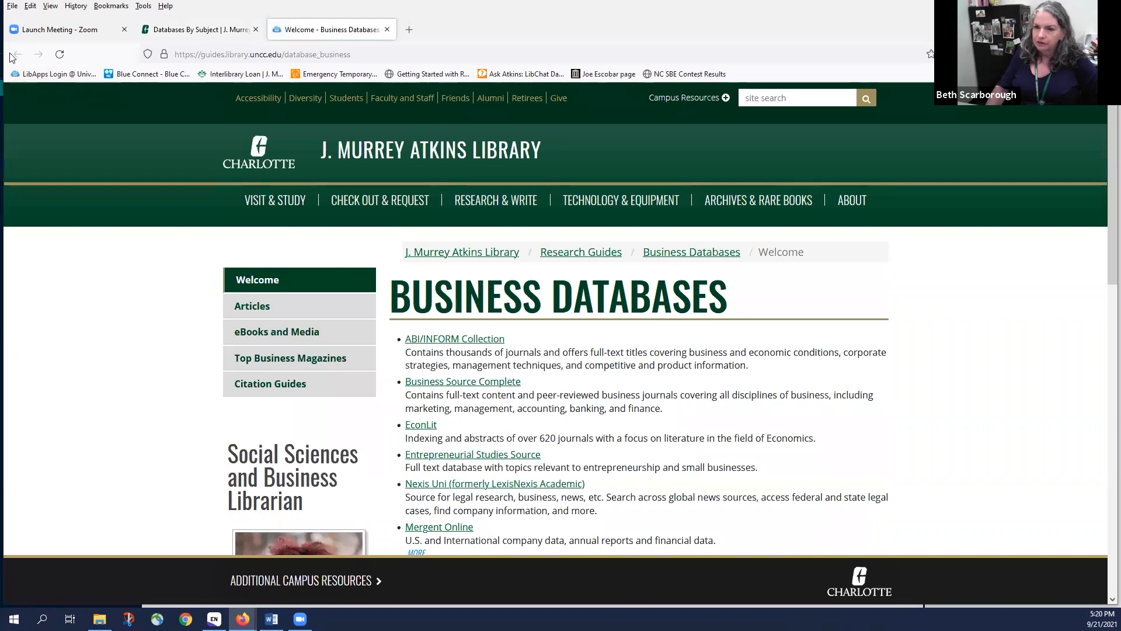
click(201, 30)
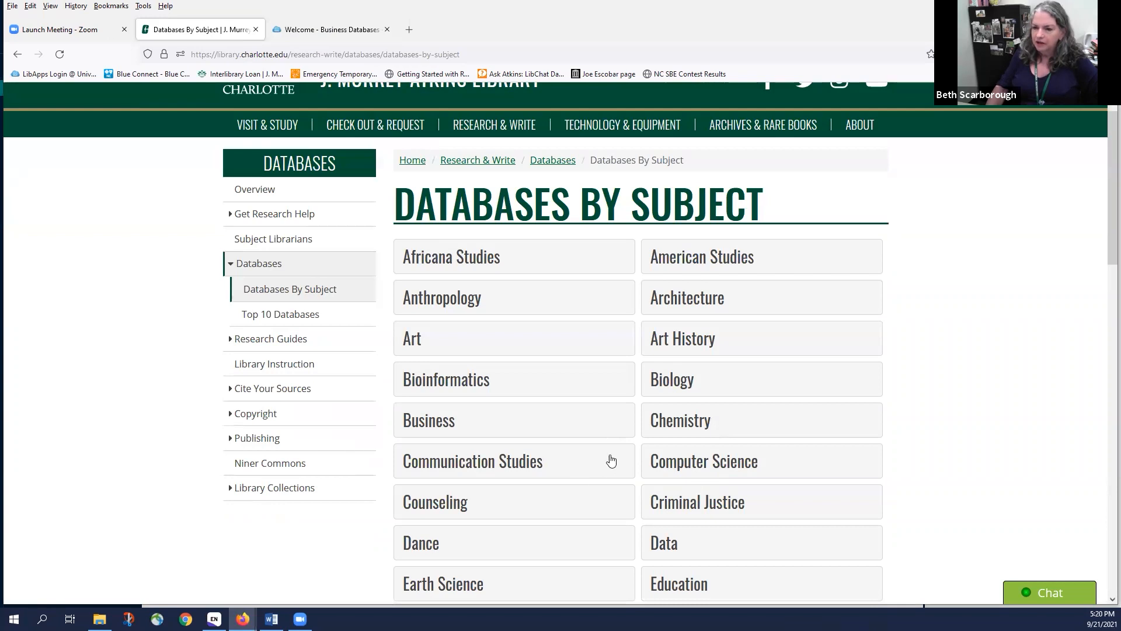
Expand Education, open the Education Databases guide, and launch the ERIC database
scroll(611, 460, down, 2)
click(671, 468)
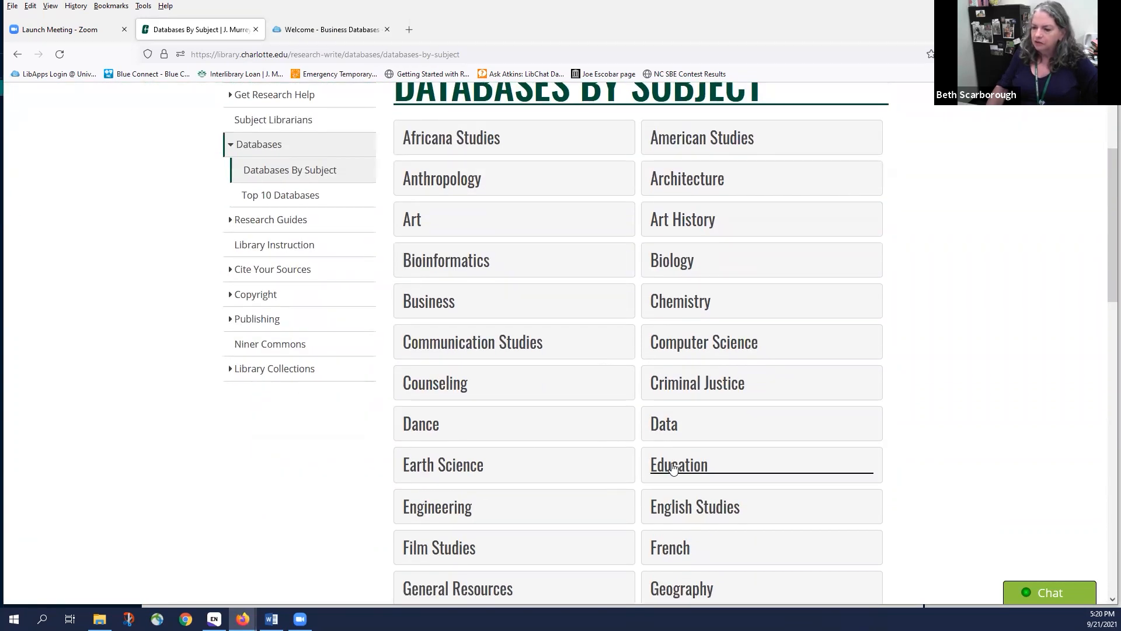
click(723, 492)
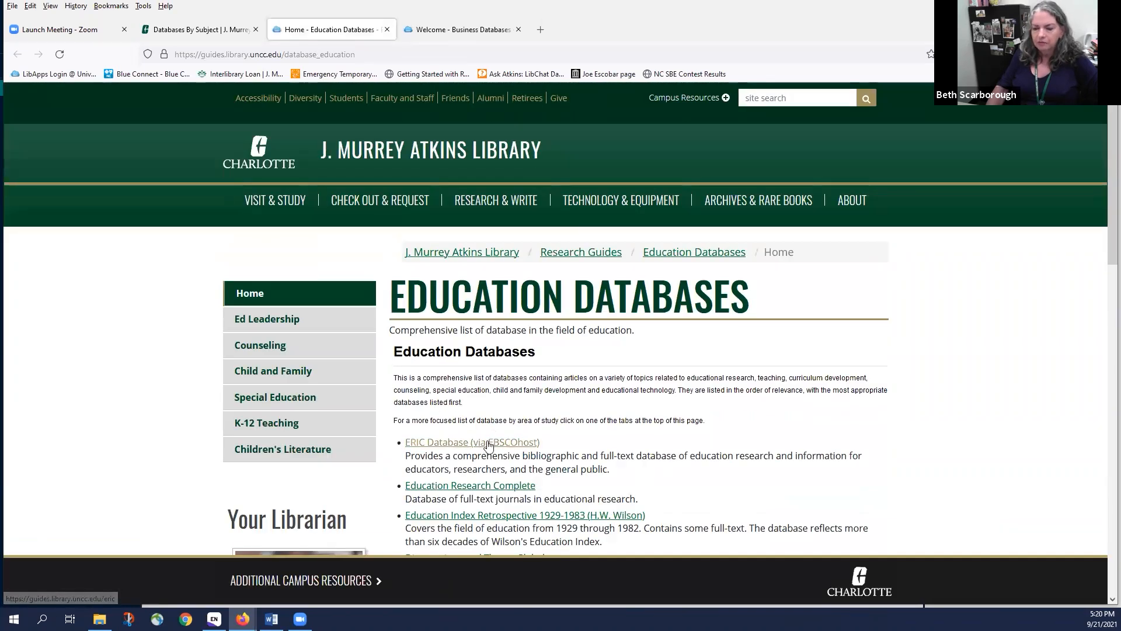
click(455, 446)
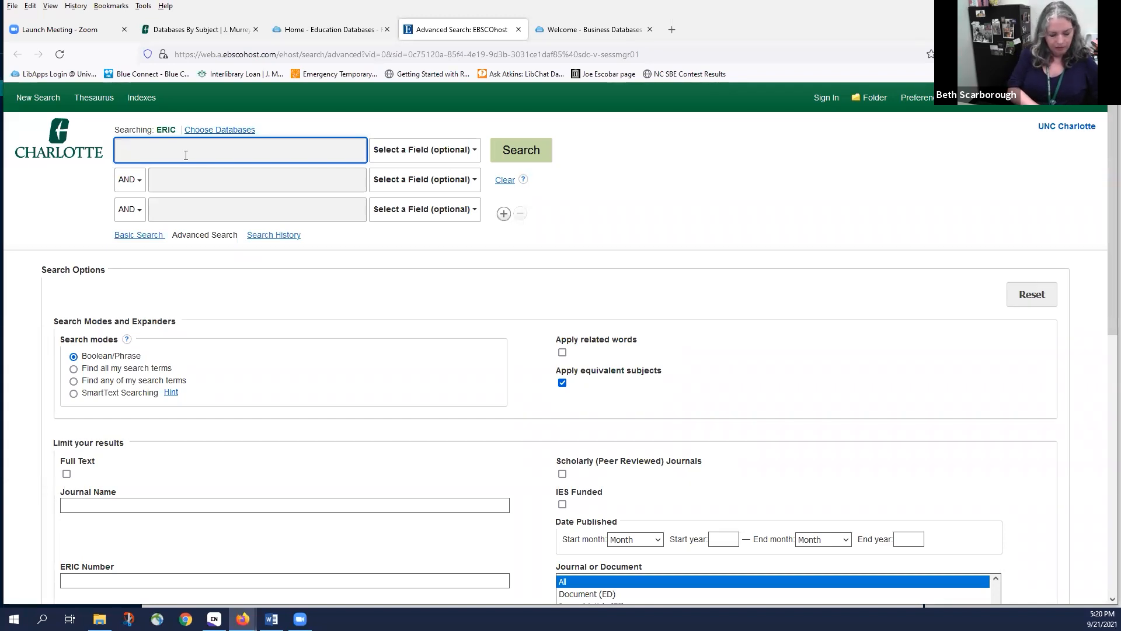
Search ERIC for 'student success interventions and community college', getting 22 results
text(tuden)
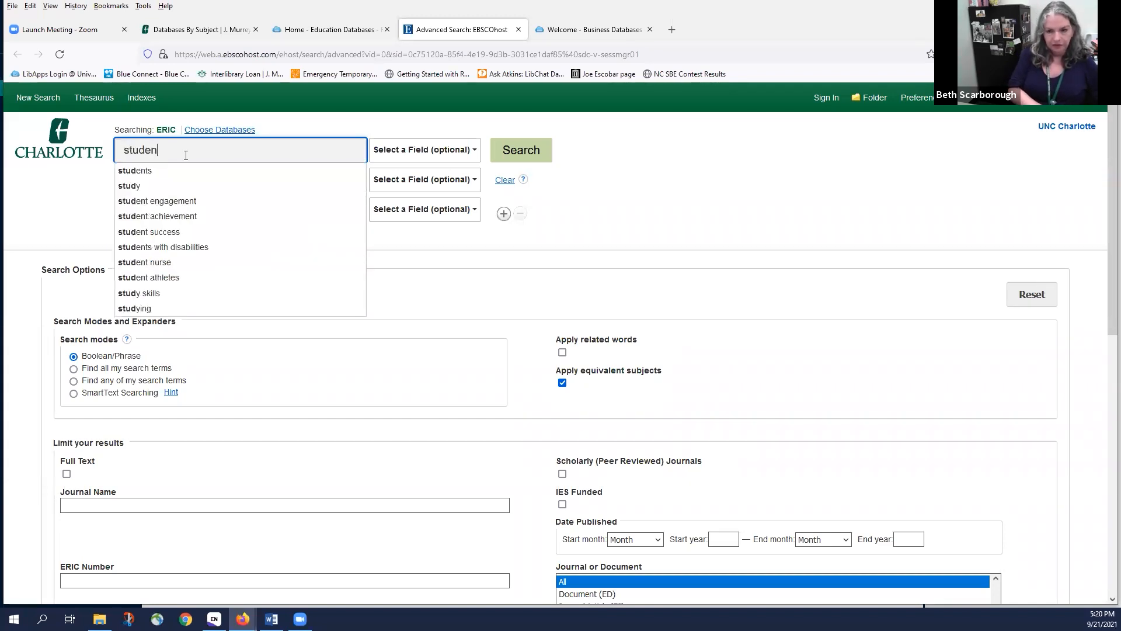
text(t success)
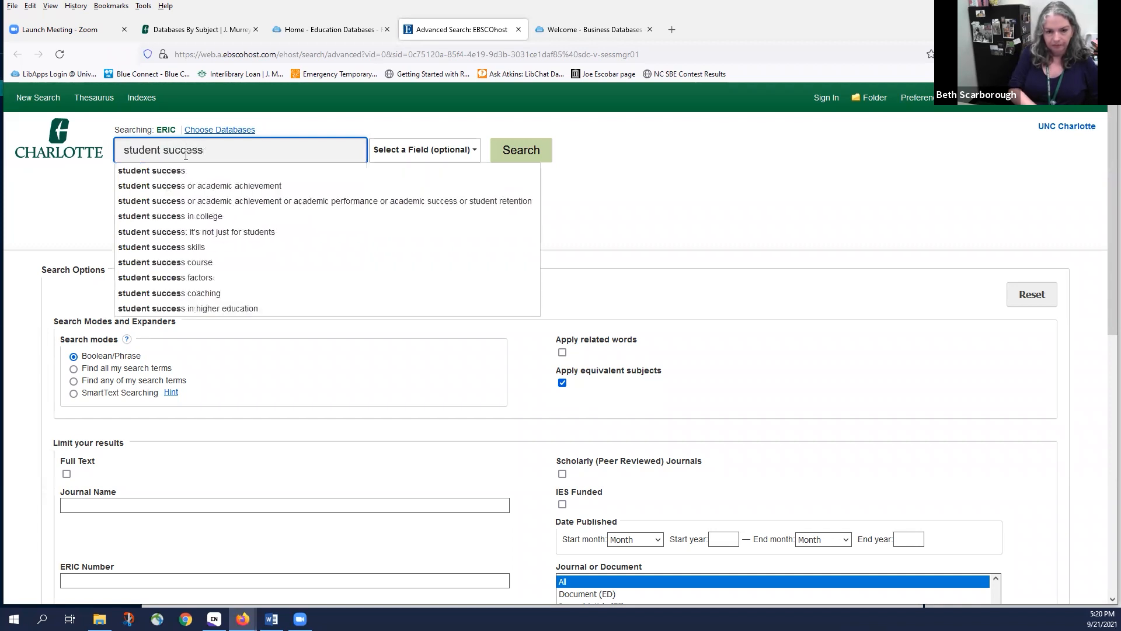
text( interventions and com)
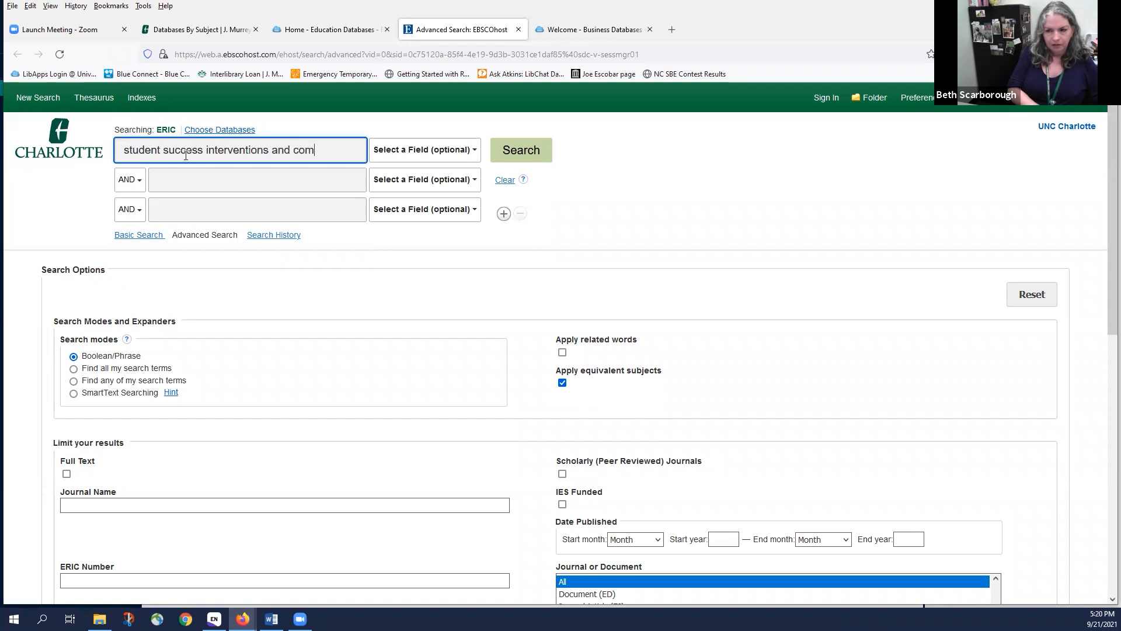
text(munity college)
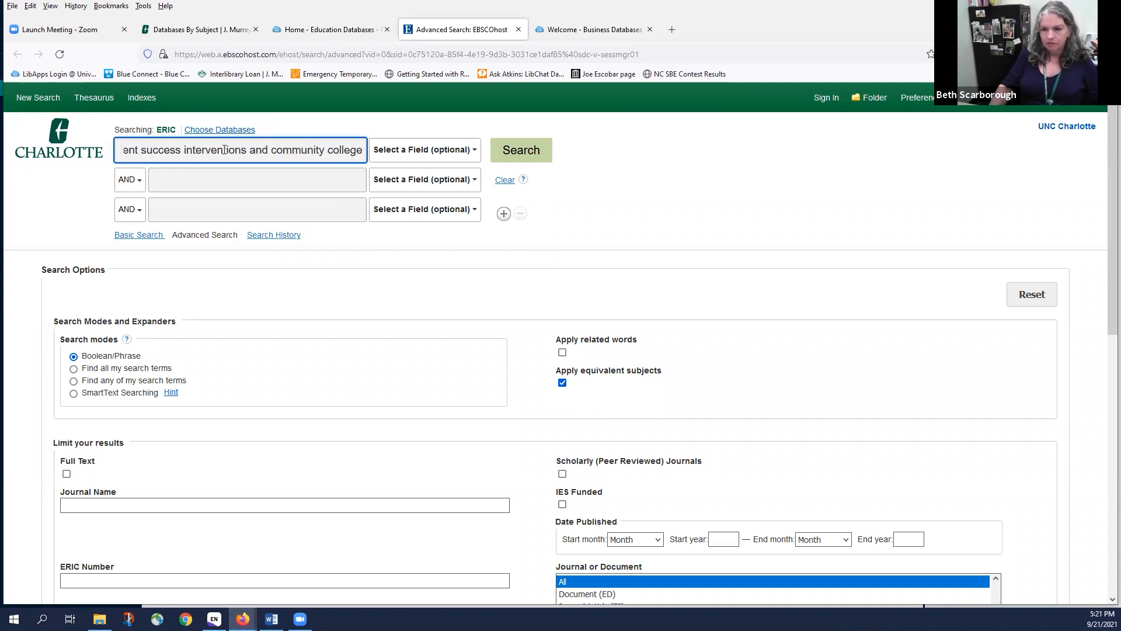
click(512, 156)
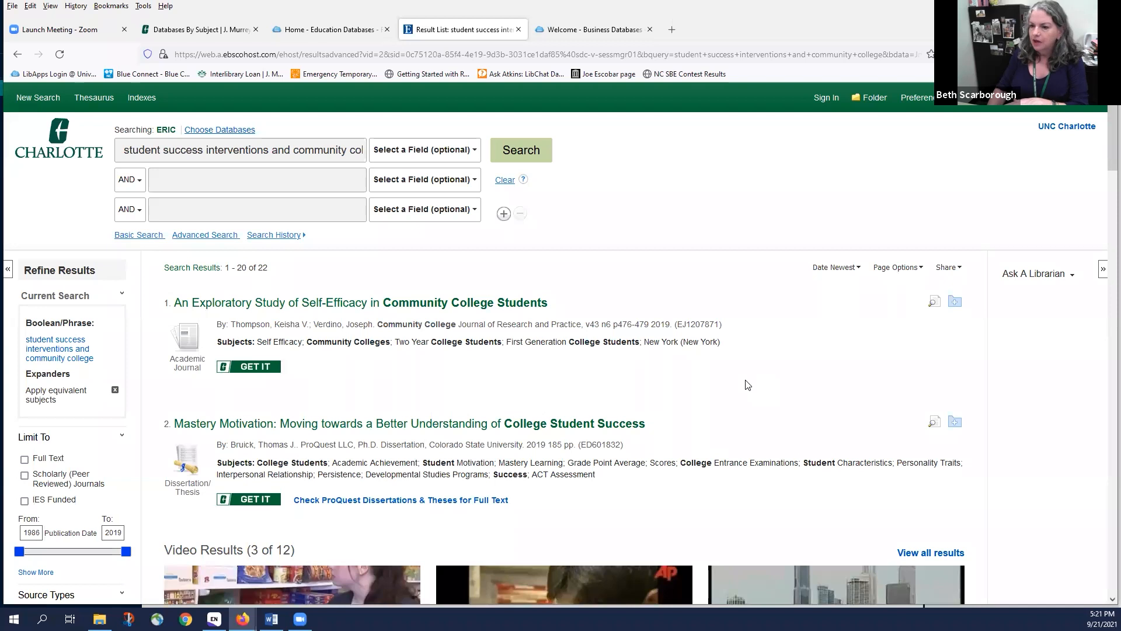
Add the self-efficacy study, Mastery Motivation, nursing program dissertation and Best Laid Plans to the folder
scroll(747, 385, down, 3)
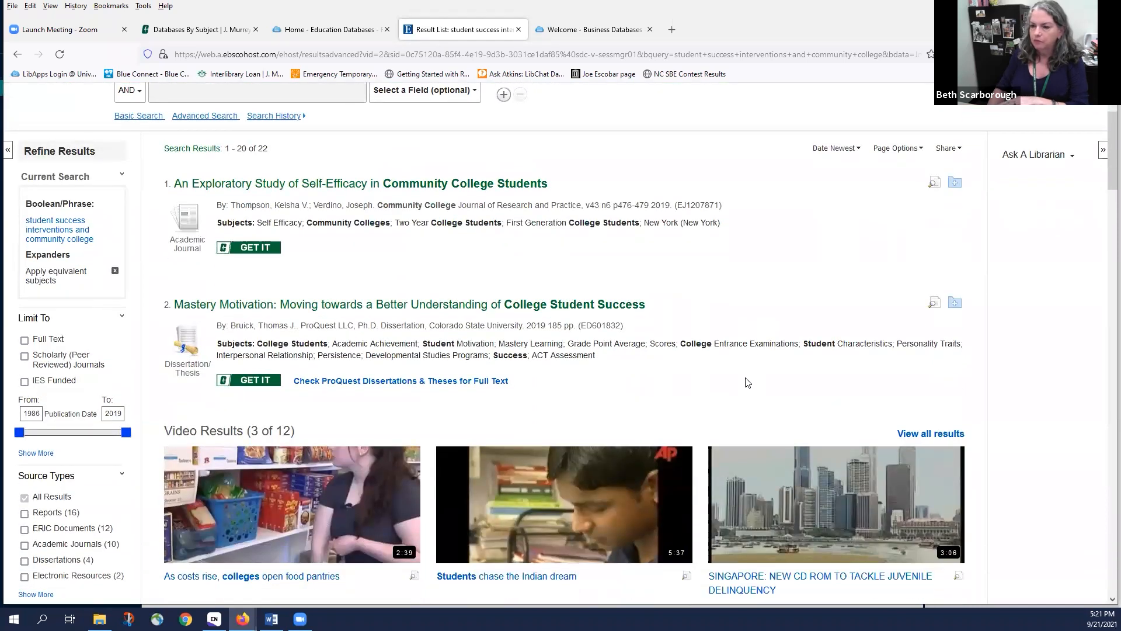
scroll(747, 383, up, 2)
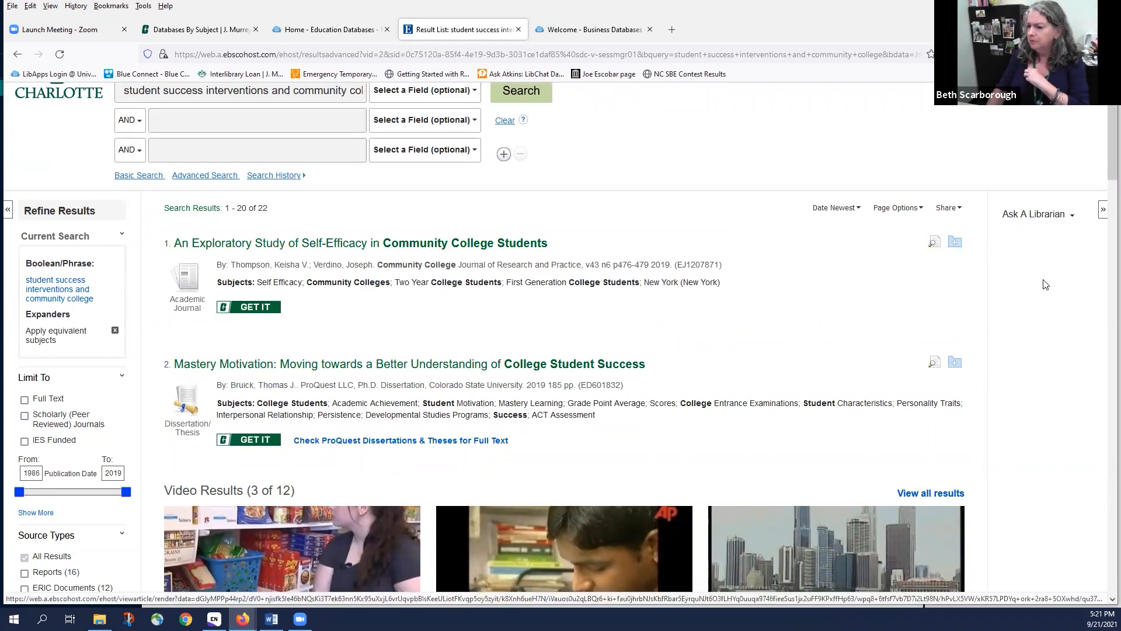
click(955, 244)
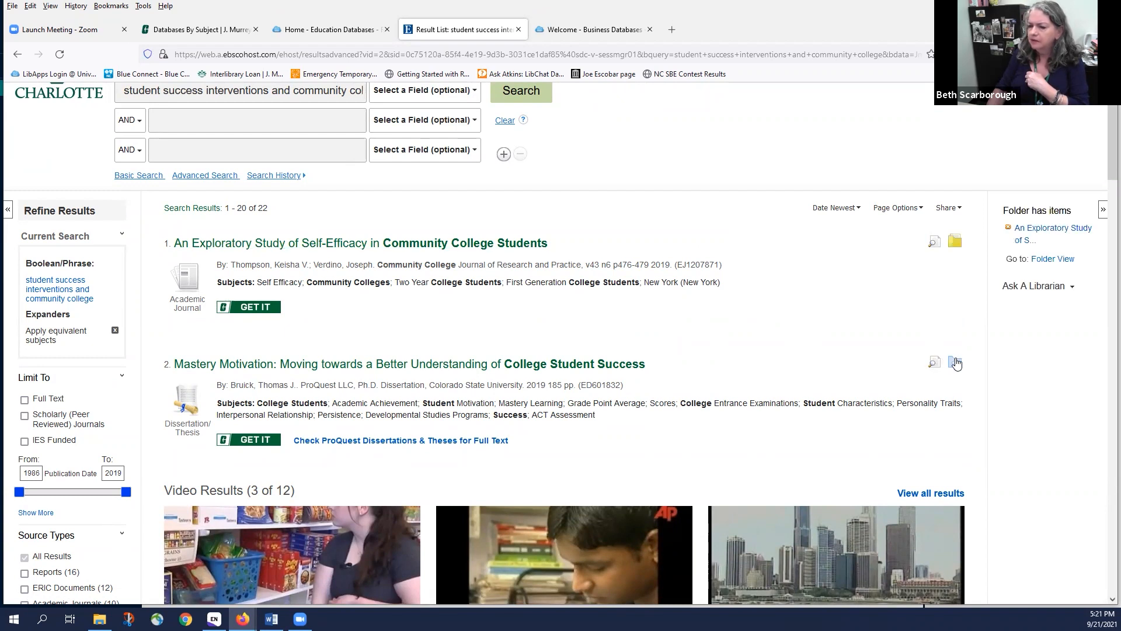
click(954, 363)
scroll(929, 333, down, 5)
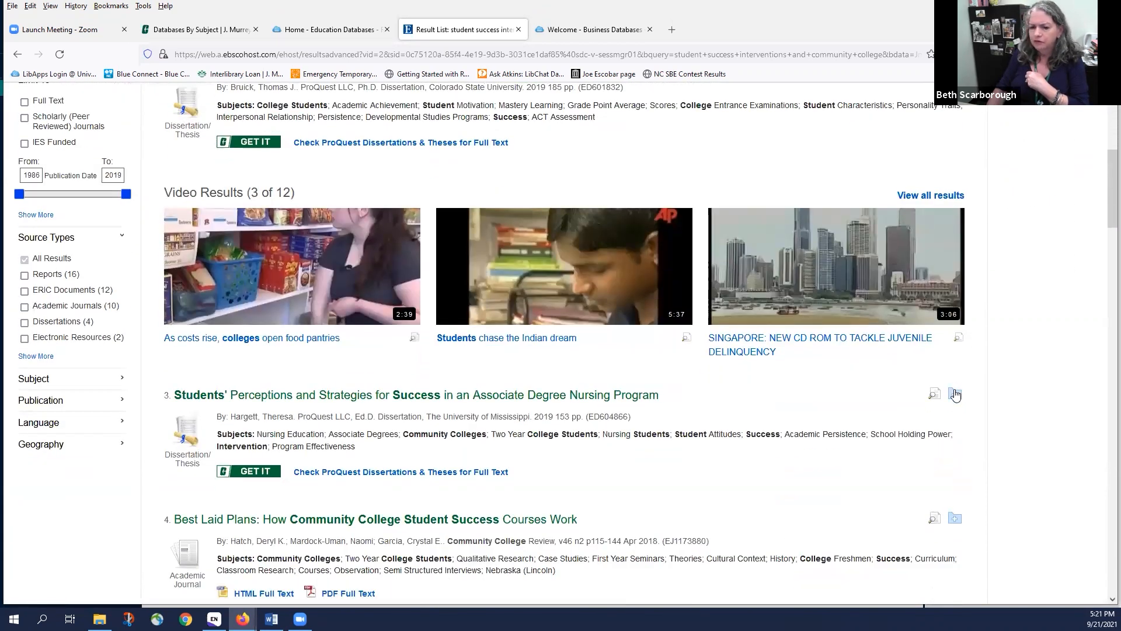
click(955, 394)
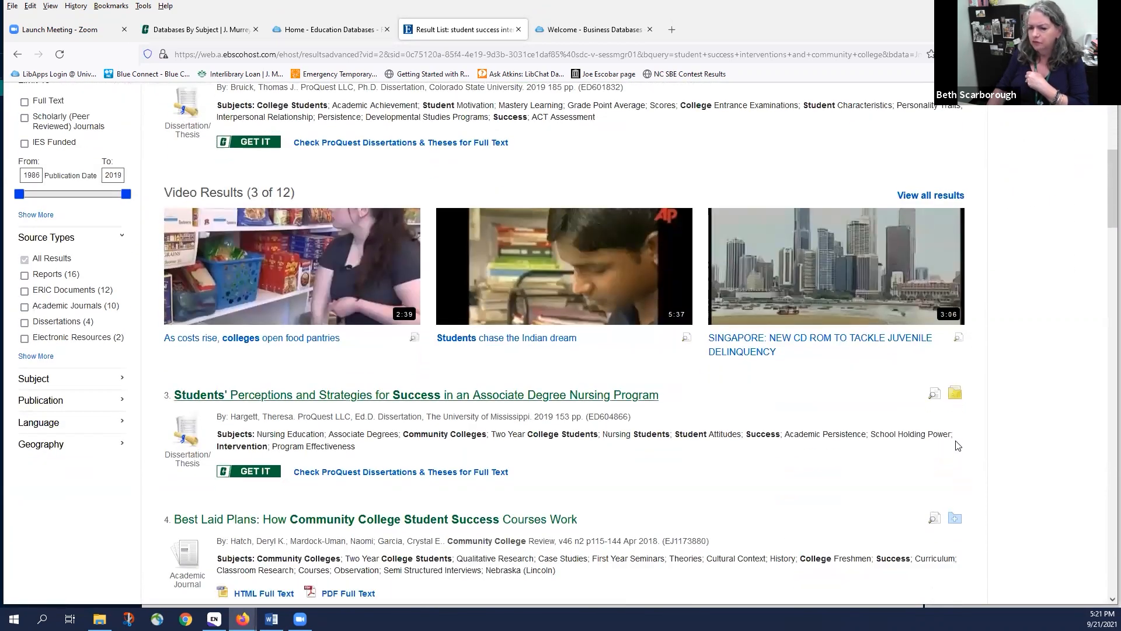
click(956, 521)
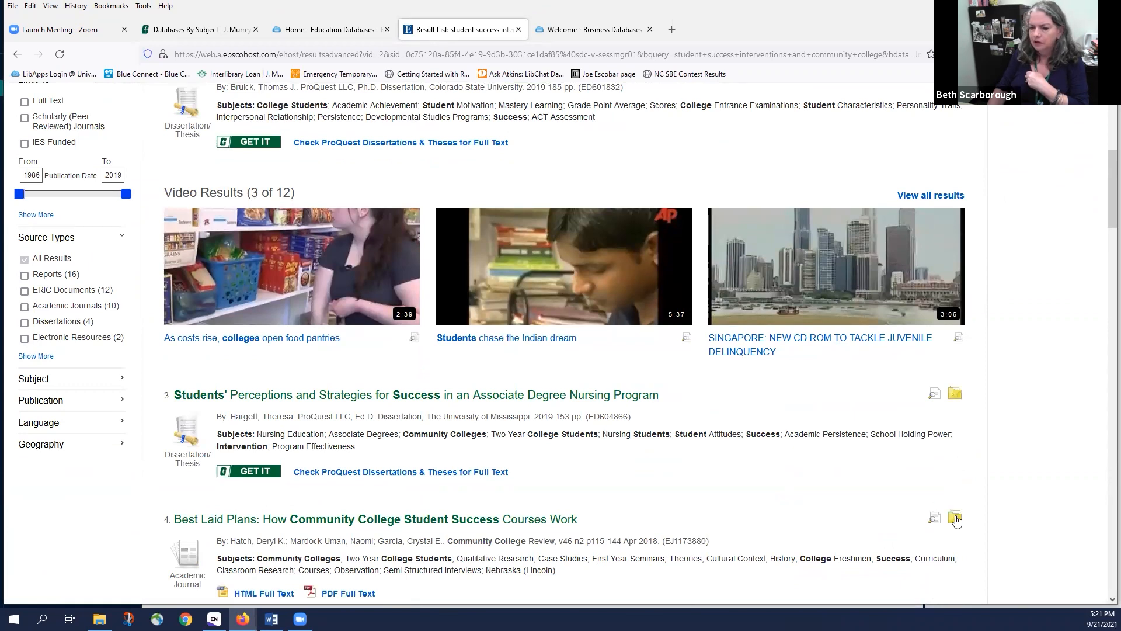
scroll(859, 418, up, 6)
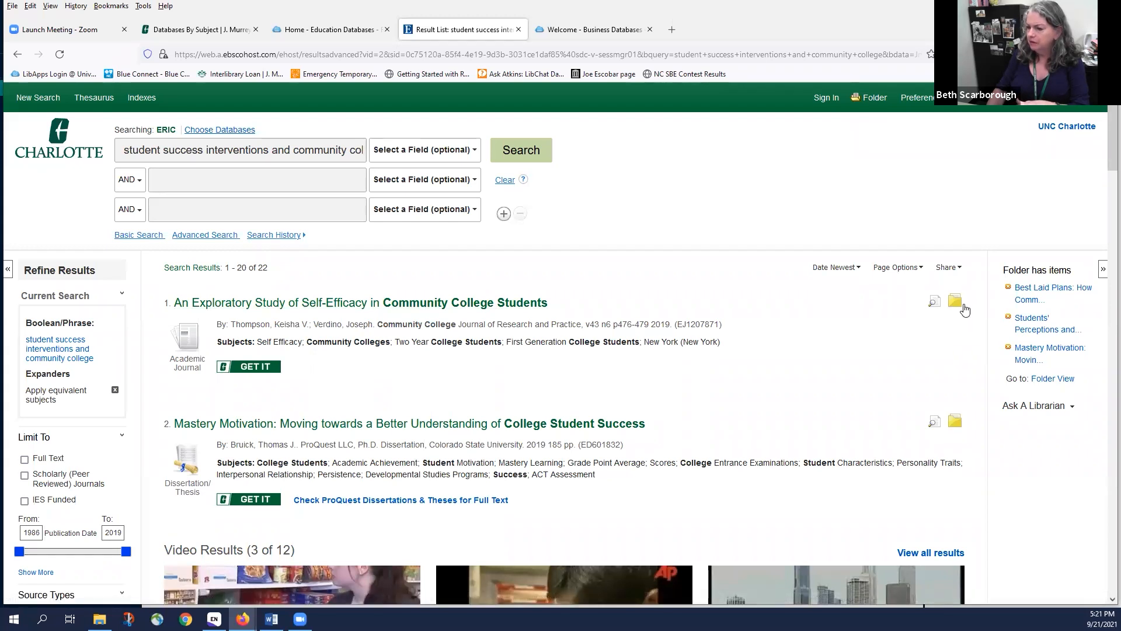
In the folder, select all four saved articles and bring up the Export Manager
click(871, 100)
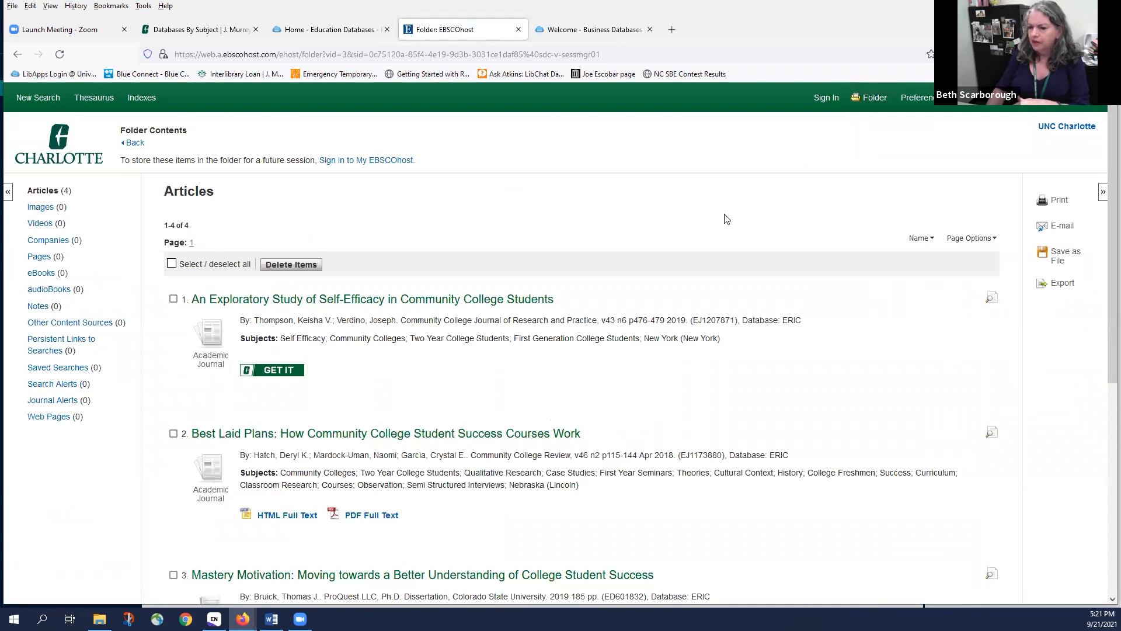
click(172, 264)
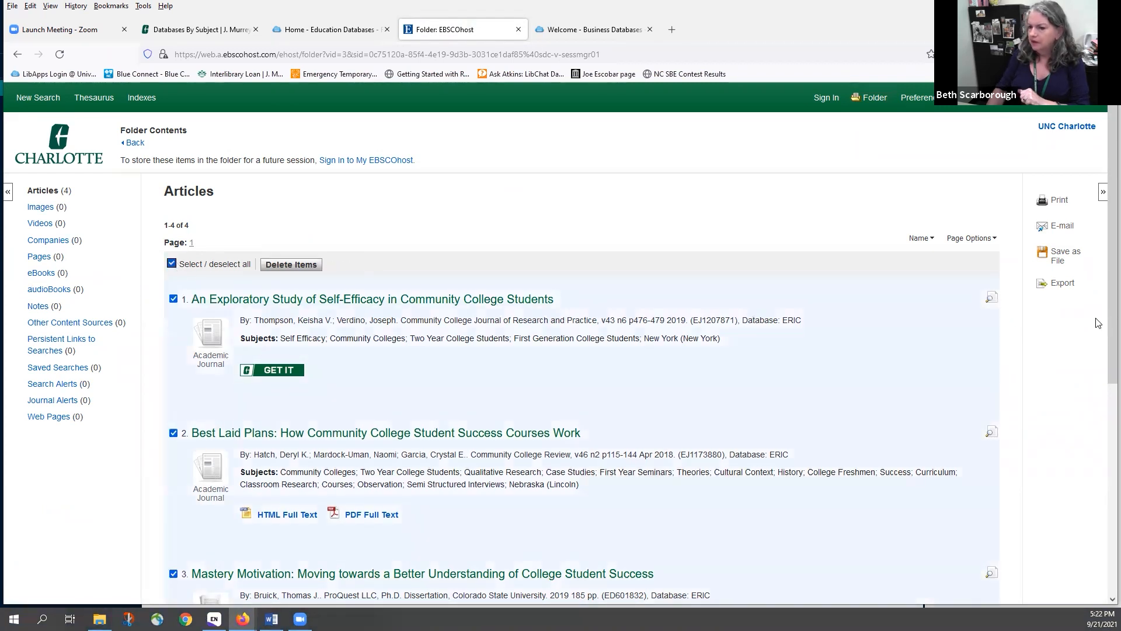
click(1067, 289)
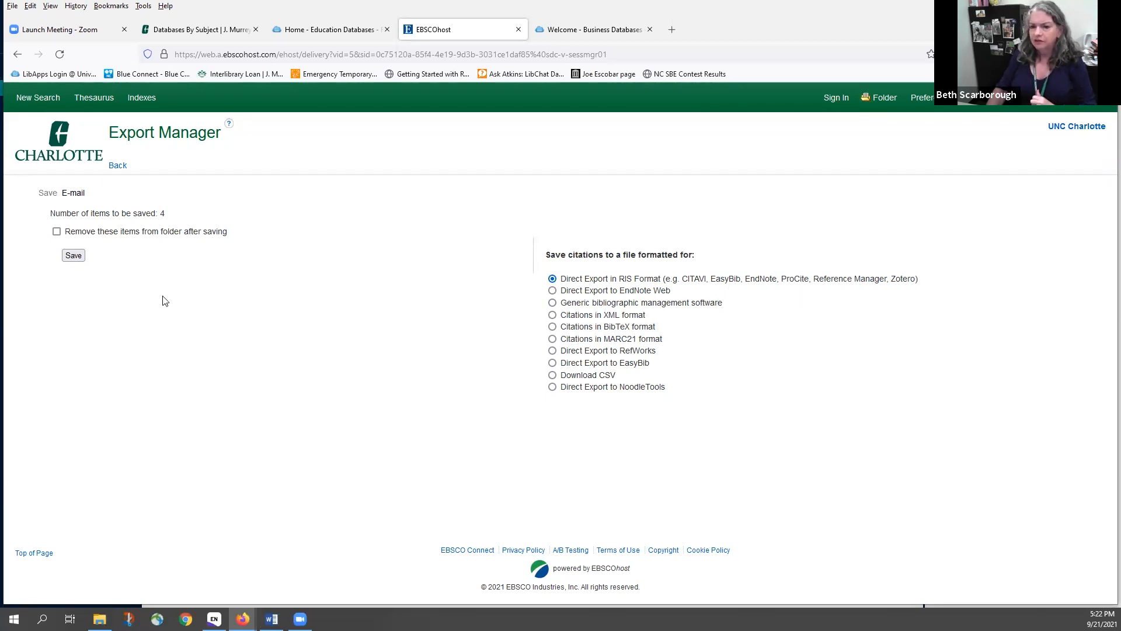
Export the four citations in RIS format and open delivery.ris with EndNote
click(74, 256)
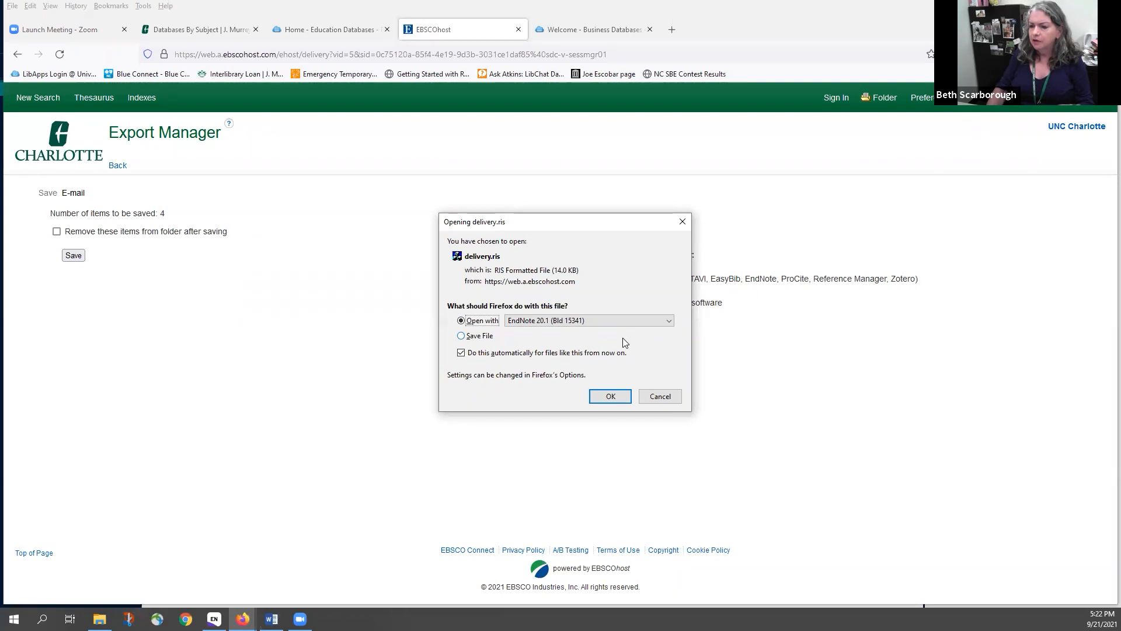
click(611, 398)
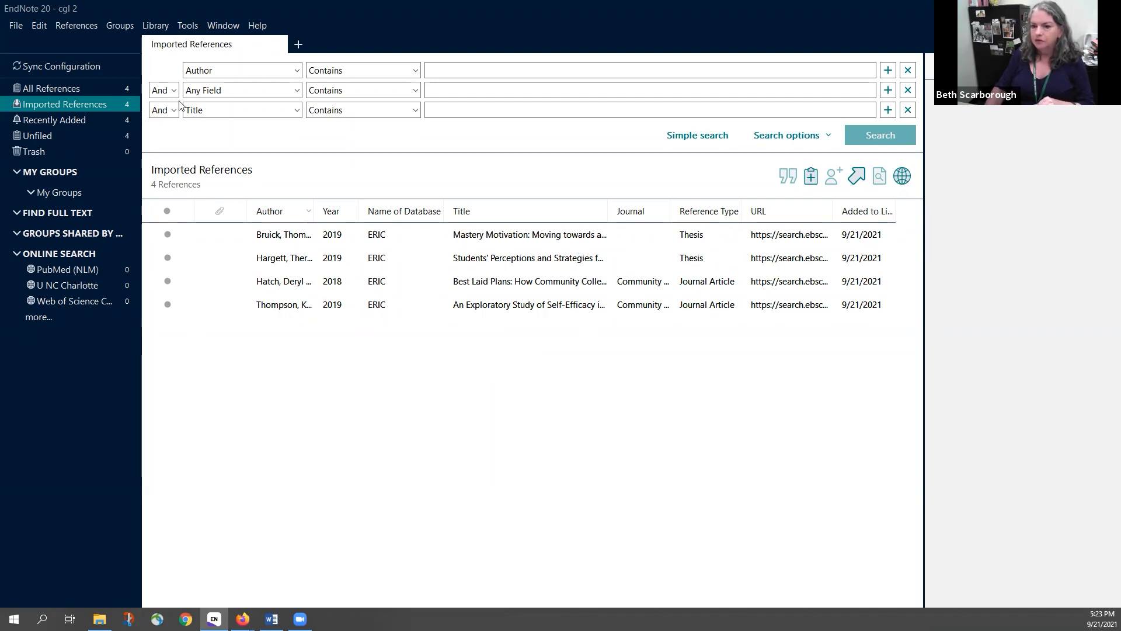
Create a new group set named 'Education'
click(119, 25)
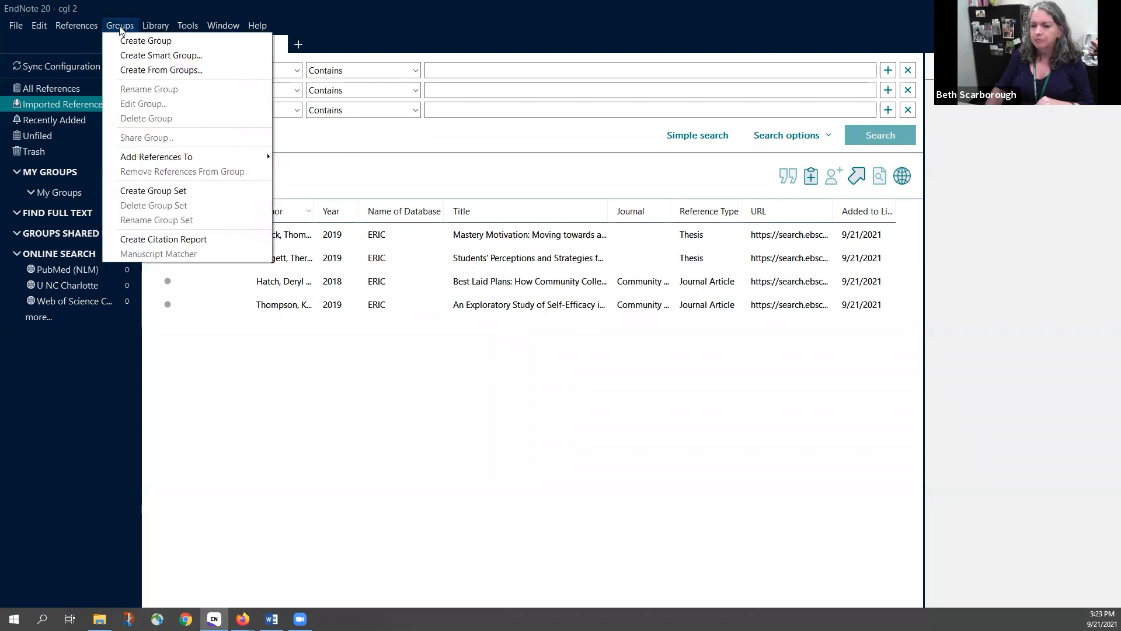
click(181, 199)
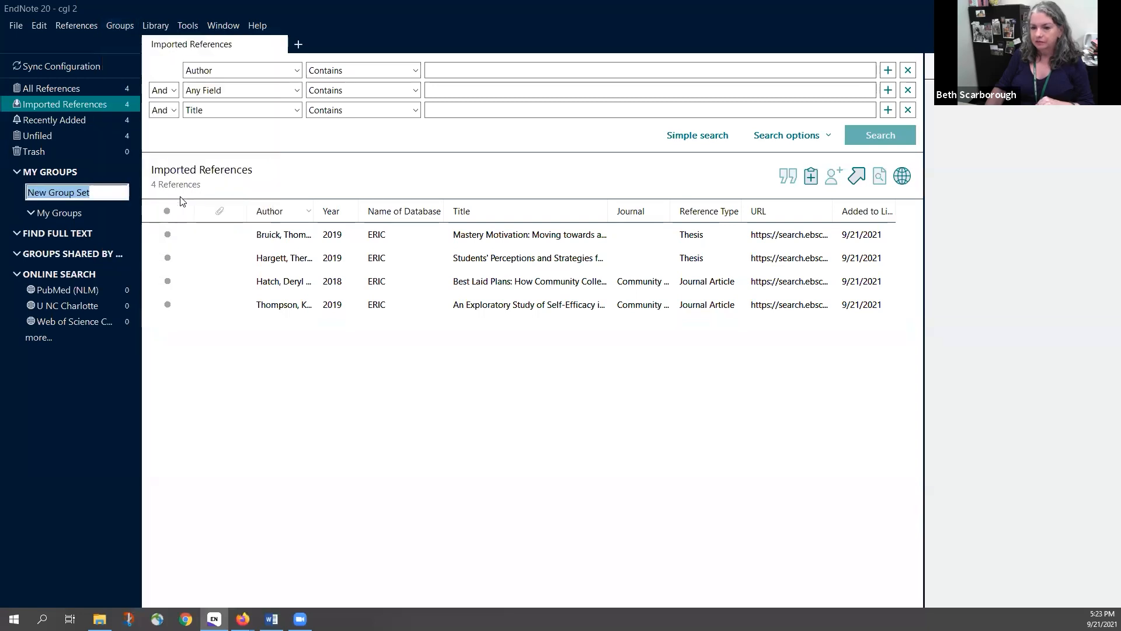
text(E)
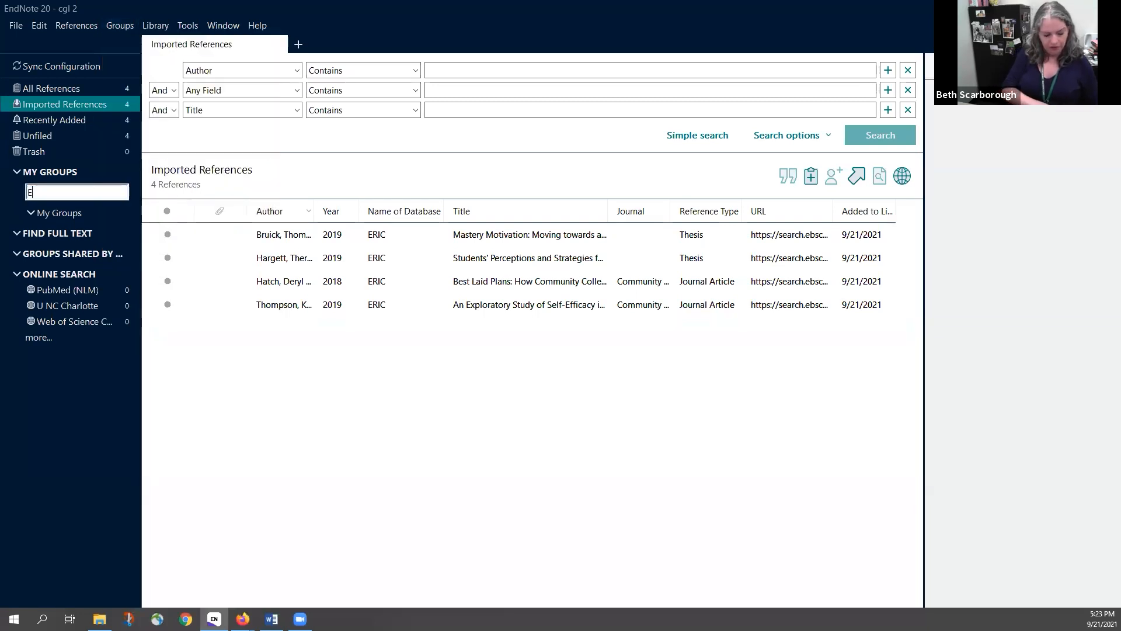
text(ducation)
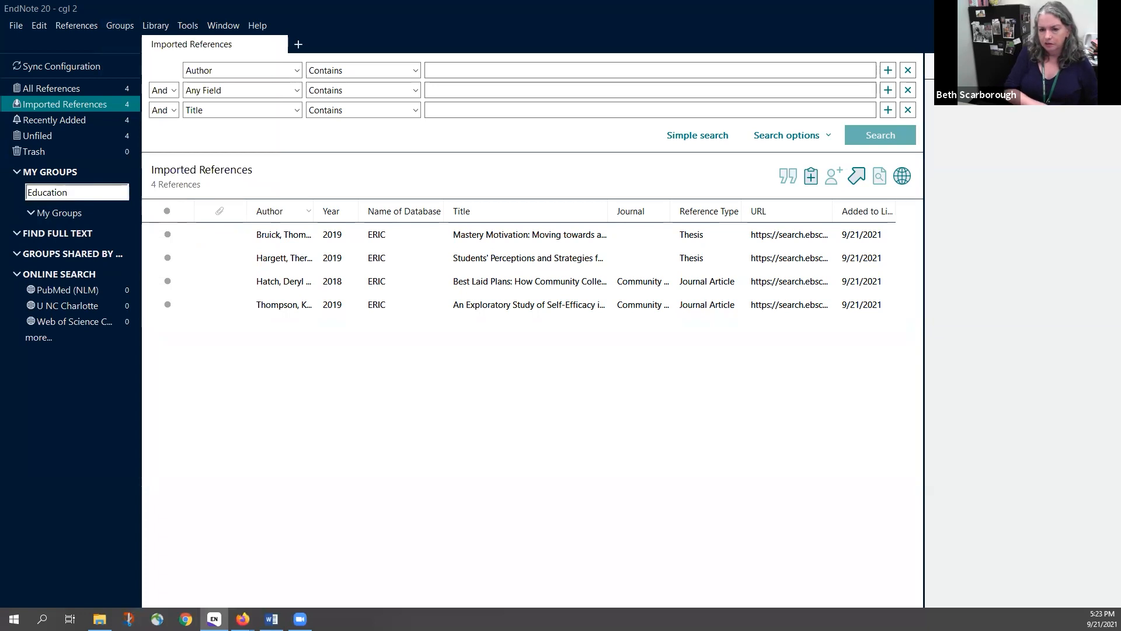
key(Return)
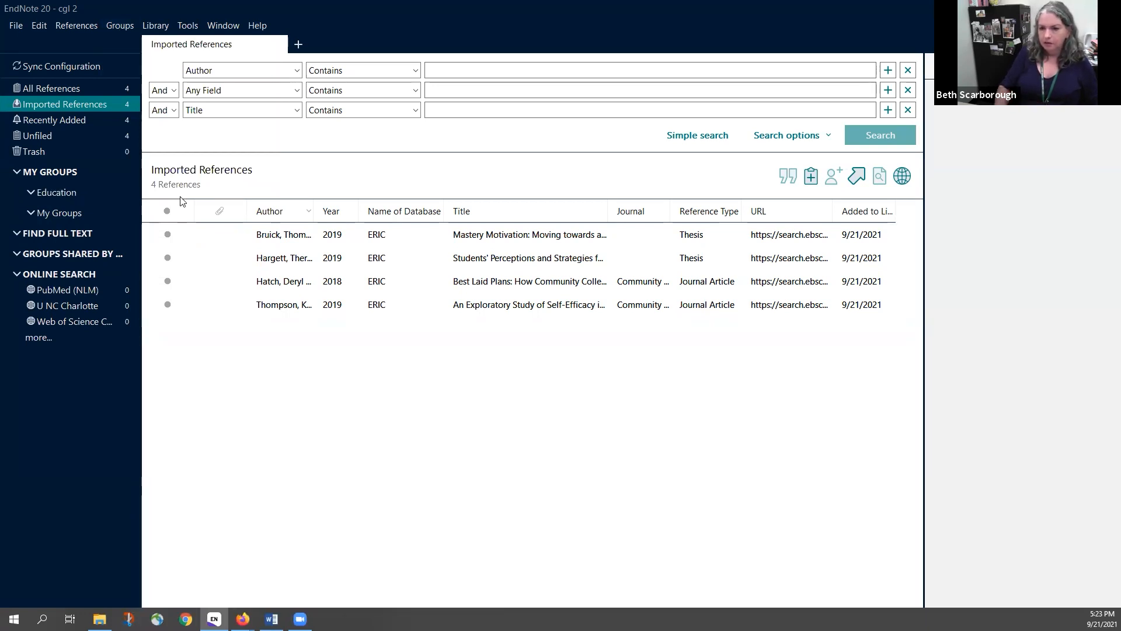
click(66, 194)
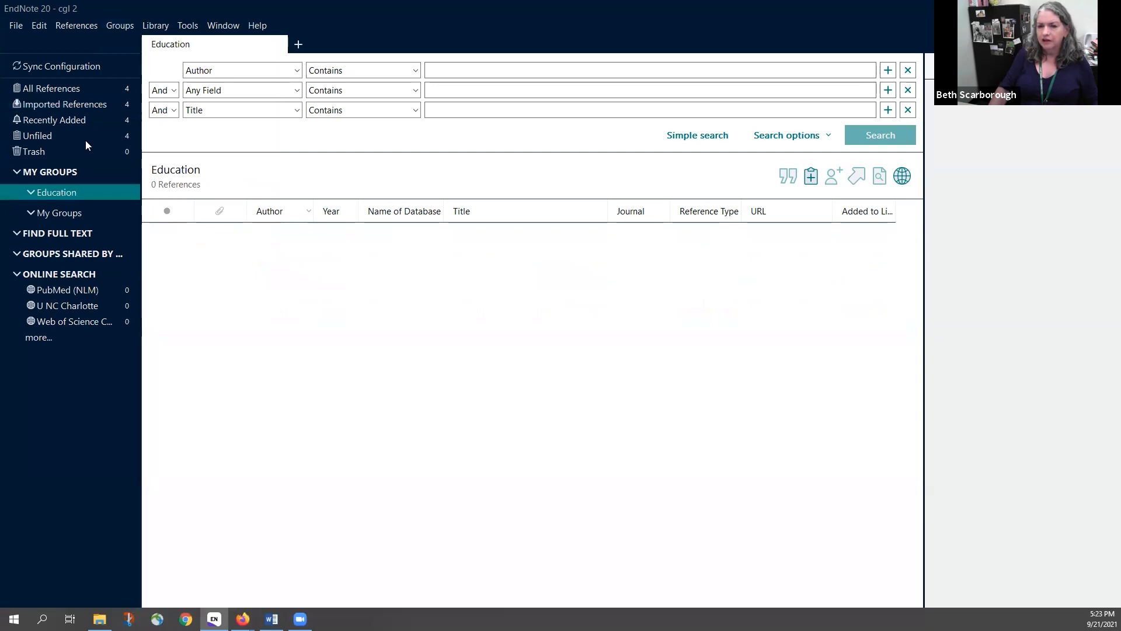
Add a 'Student success community college' group to Education, then return to Imported References
click(117, 23)
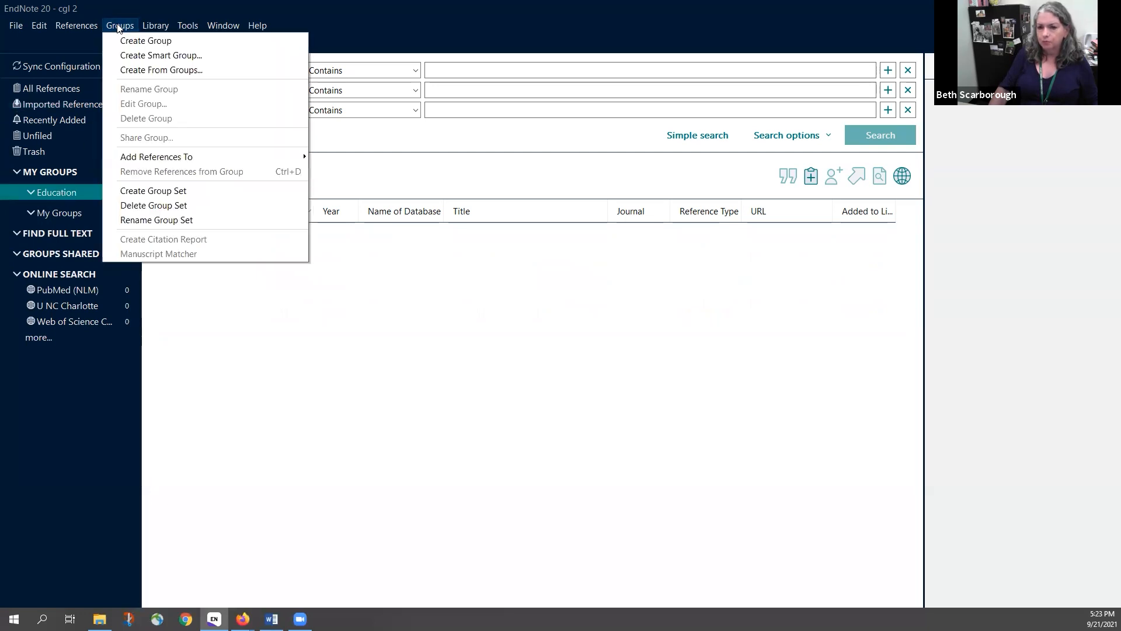
click(130, 42)
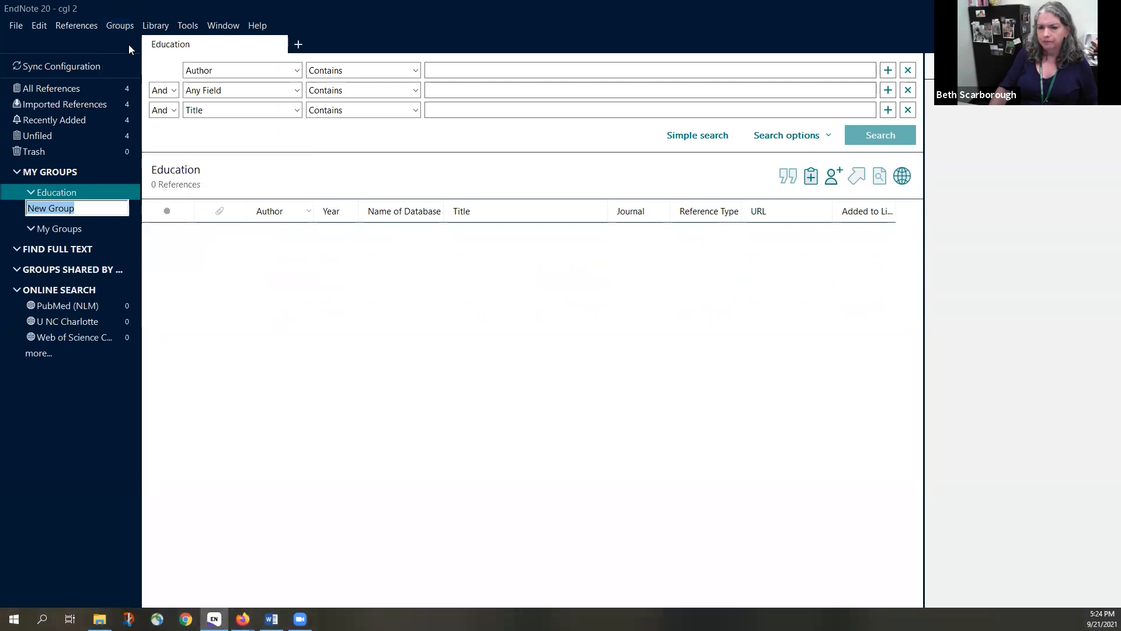
text(Student )
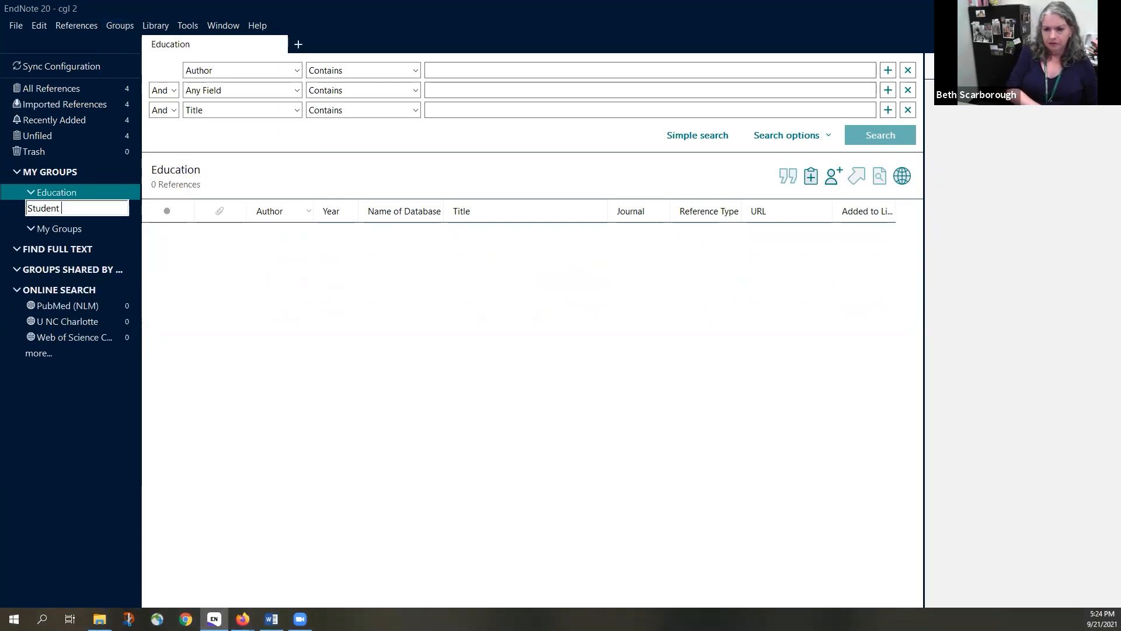
text(success community college)
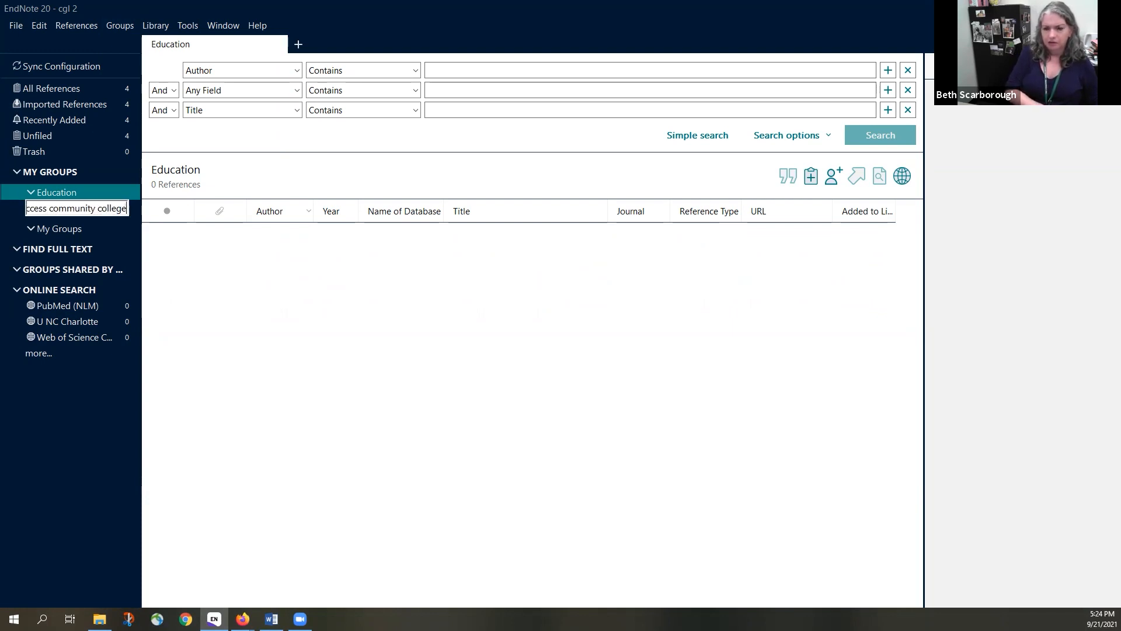
key(Return)
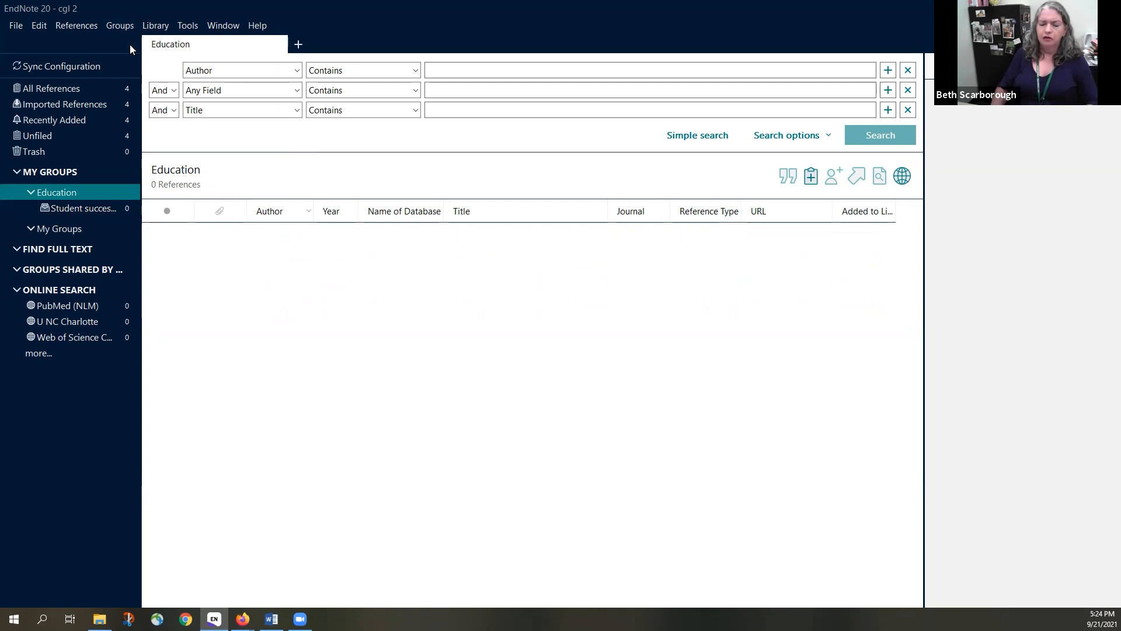
click(66, 209)
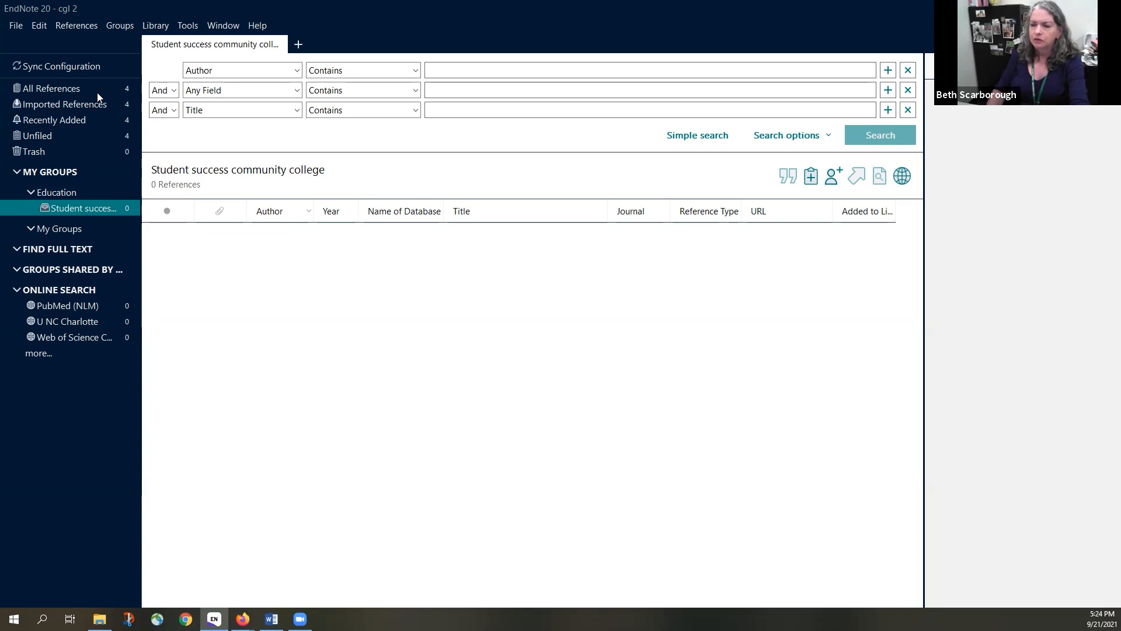
click(88, 104)
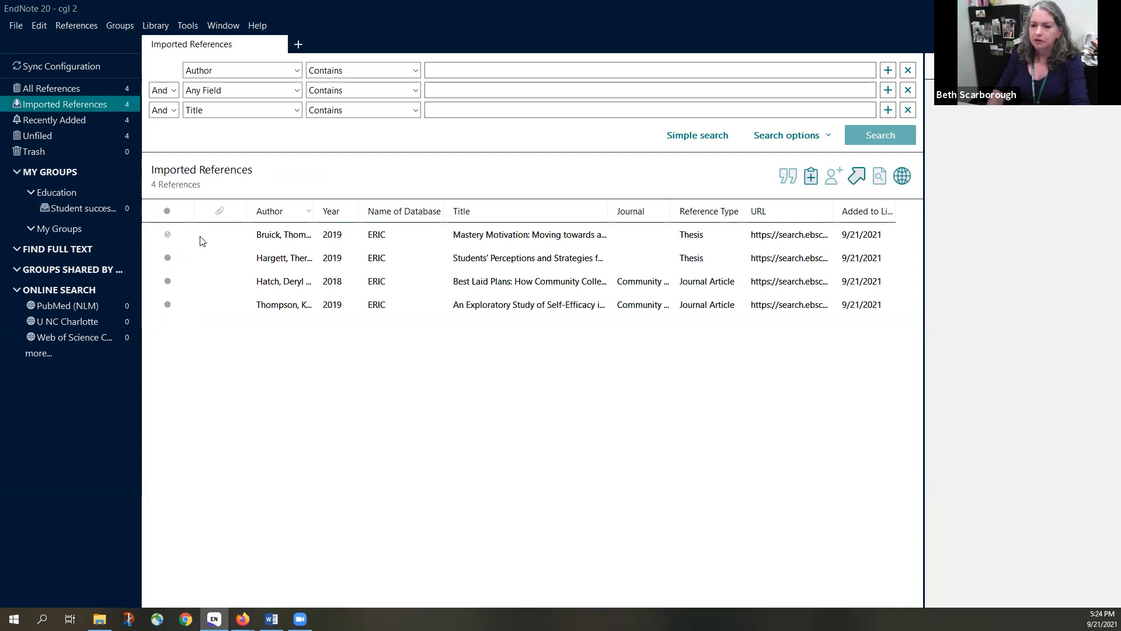
click(225, 234)
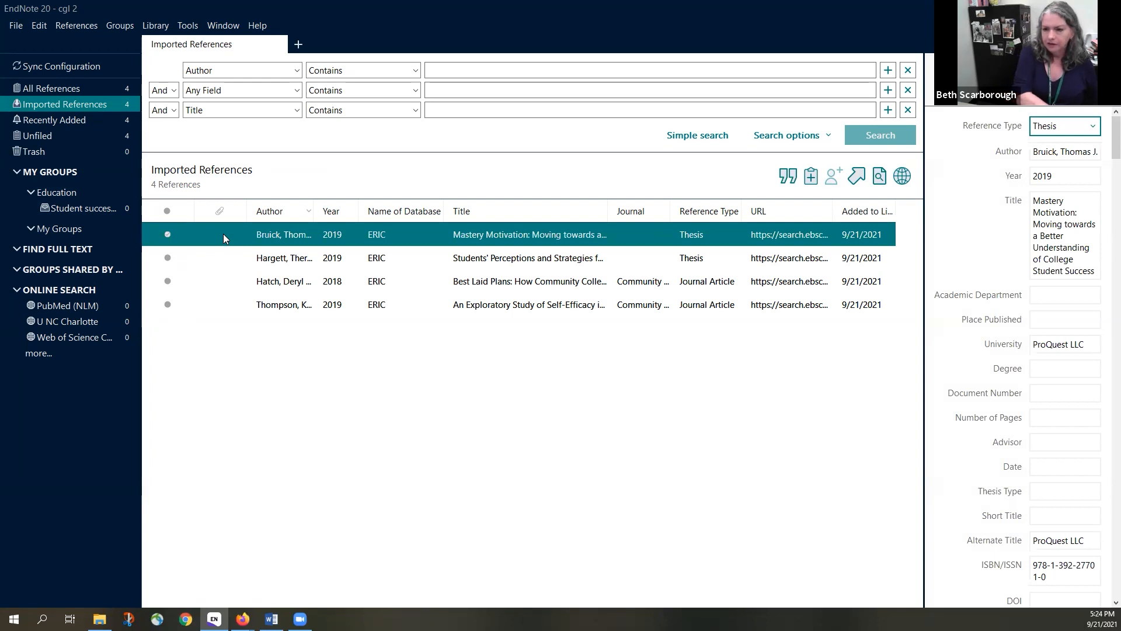
Select all four imported references and drag them into the Student success community college group
key(ctrl+a)
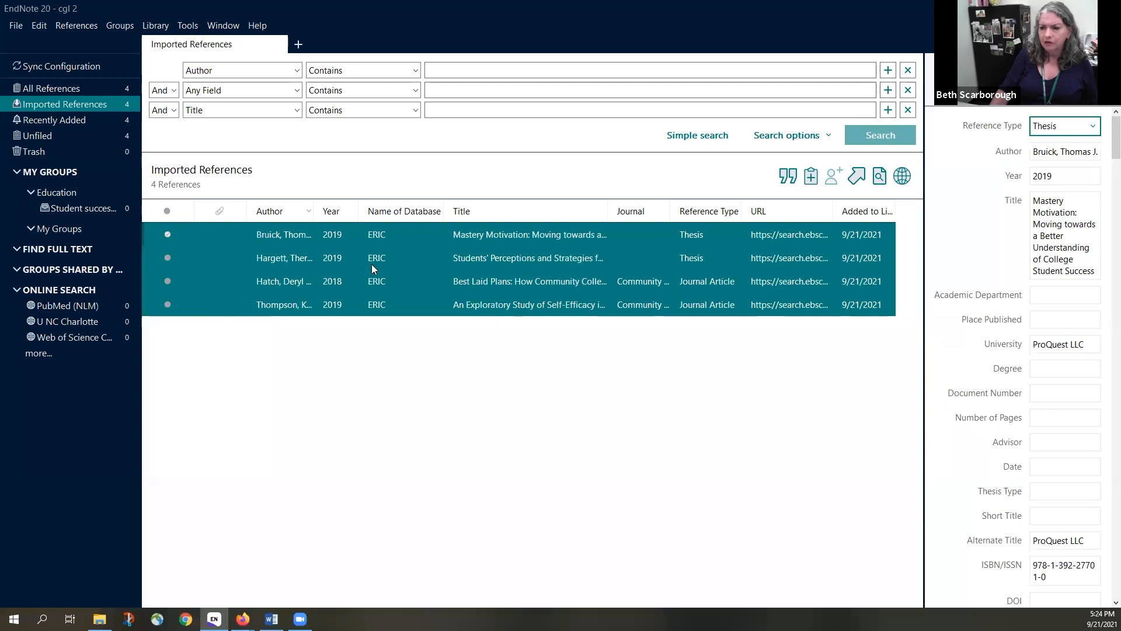
mouse_move(228, 286)
mouse_down()
mouse_move(209, 359)
mouse_move(118, 212)
mouse_up()
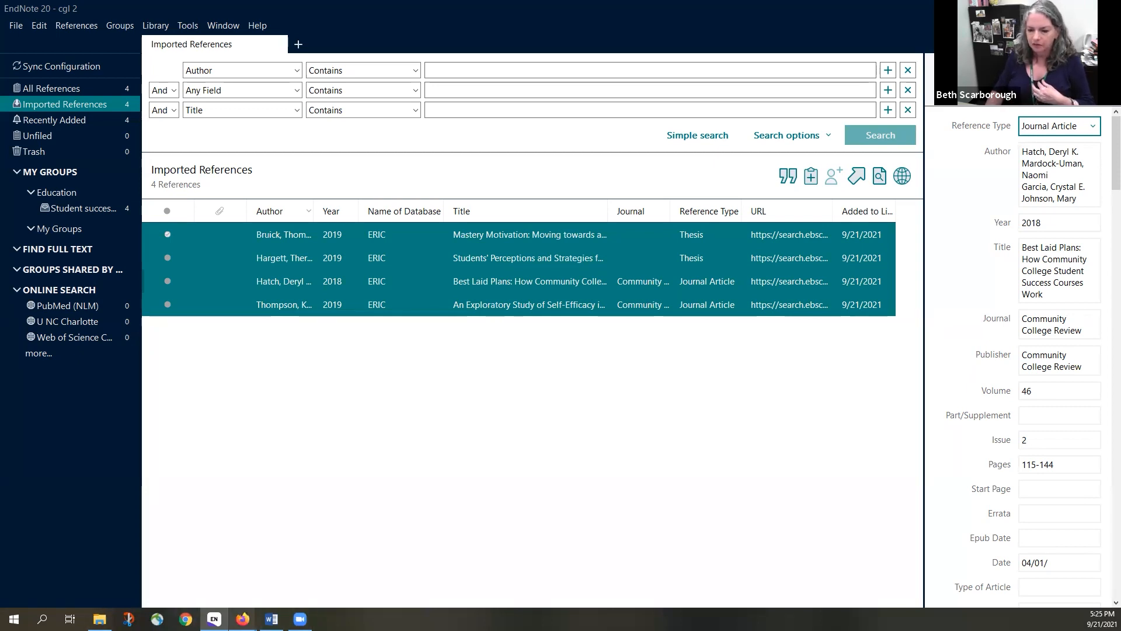
mouse_move(243, 618)
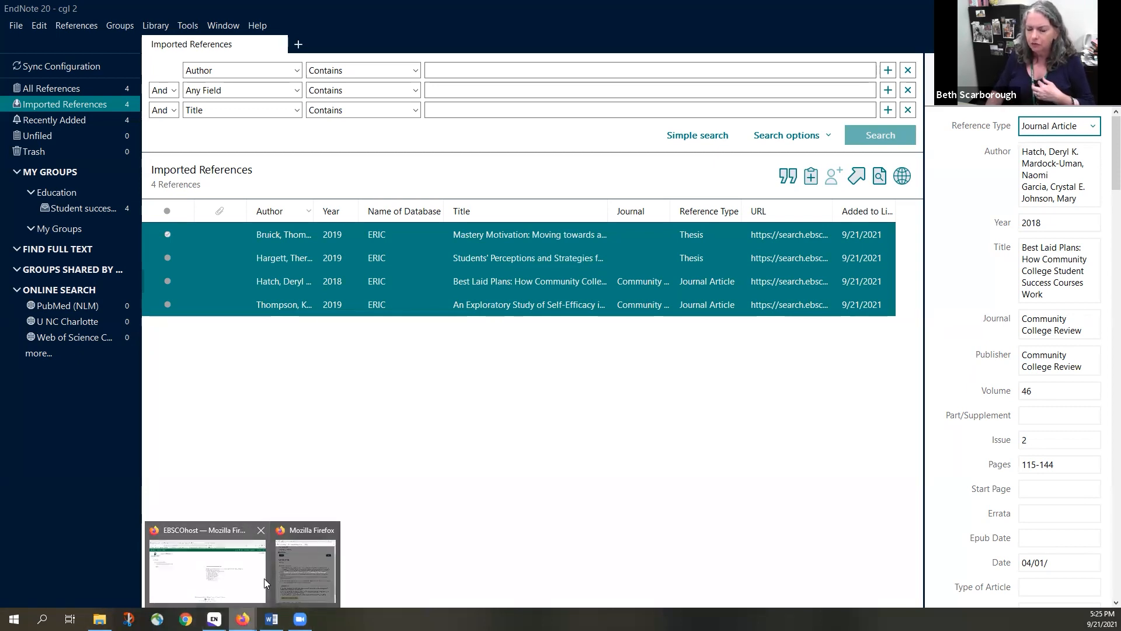
From the EBSCOhost folder, open the self-efficacy article's record and follow GET IT to the full text
click(239, 575)
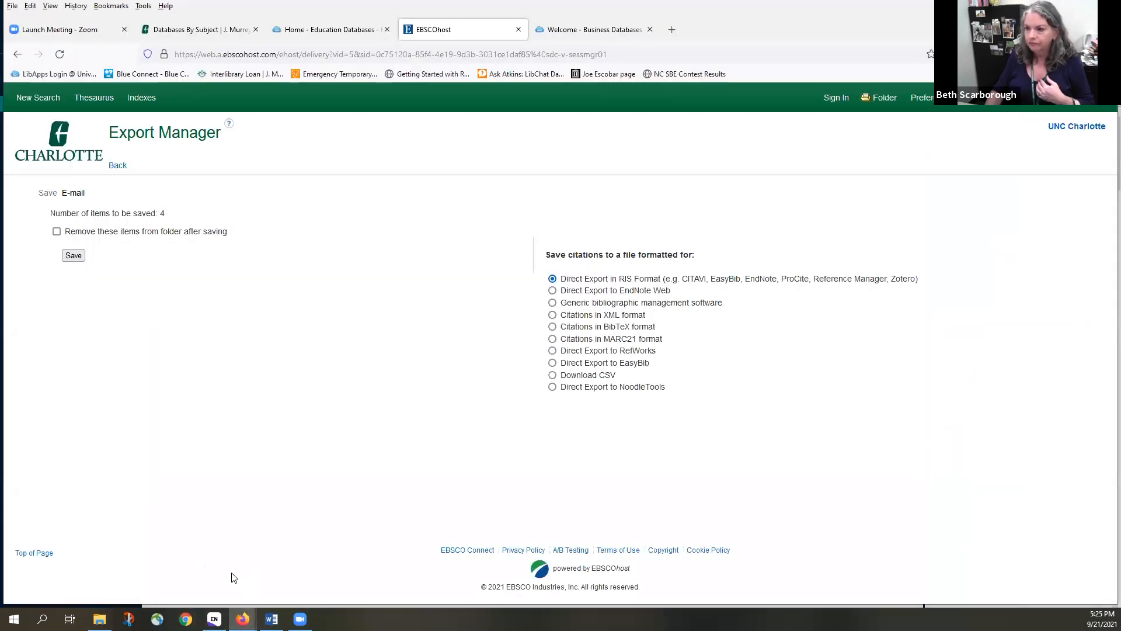
click(18, 55)
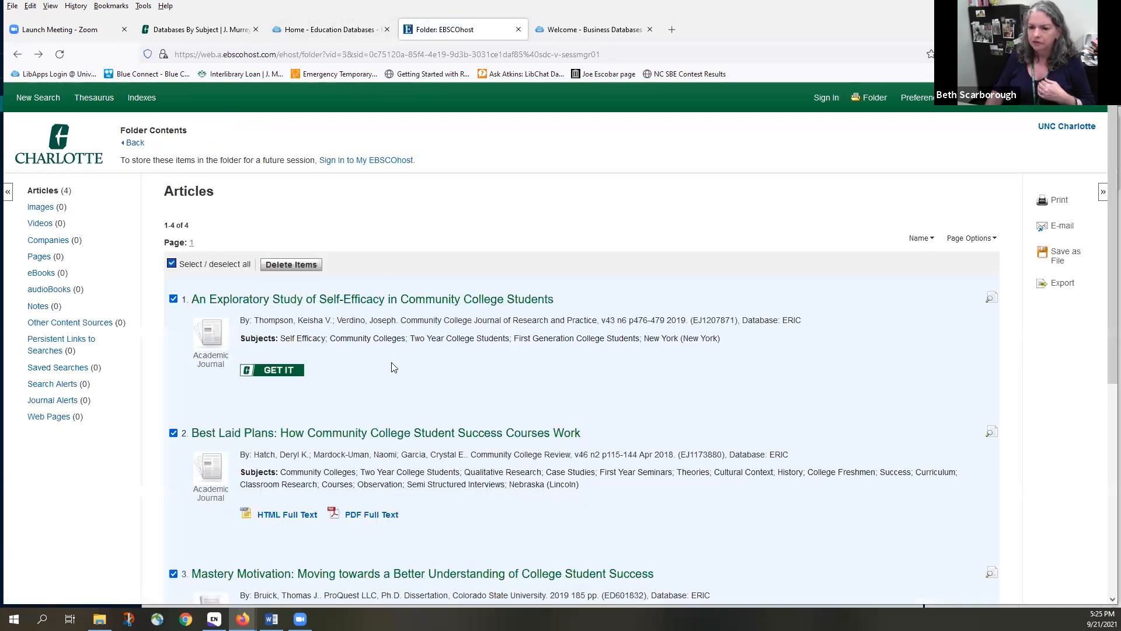
click(390, 306)
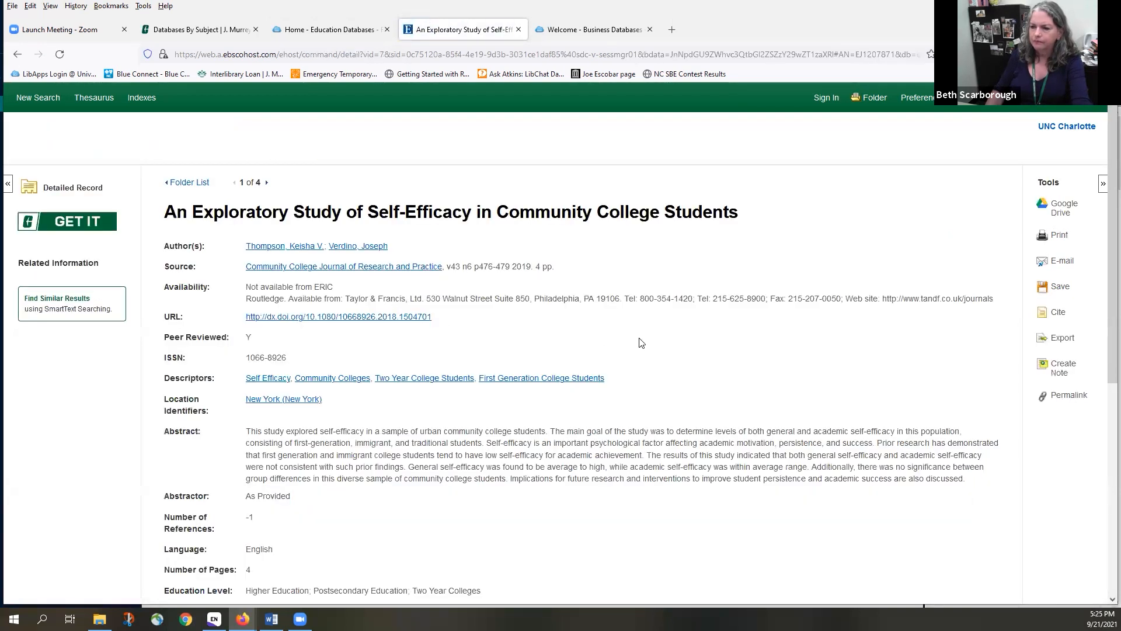
click(70, 223)
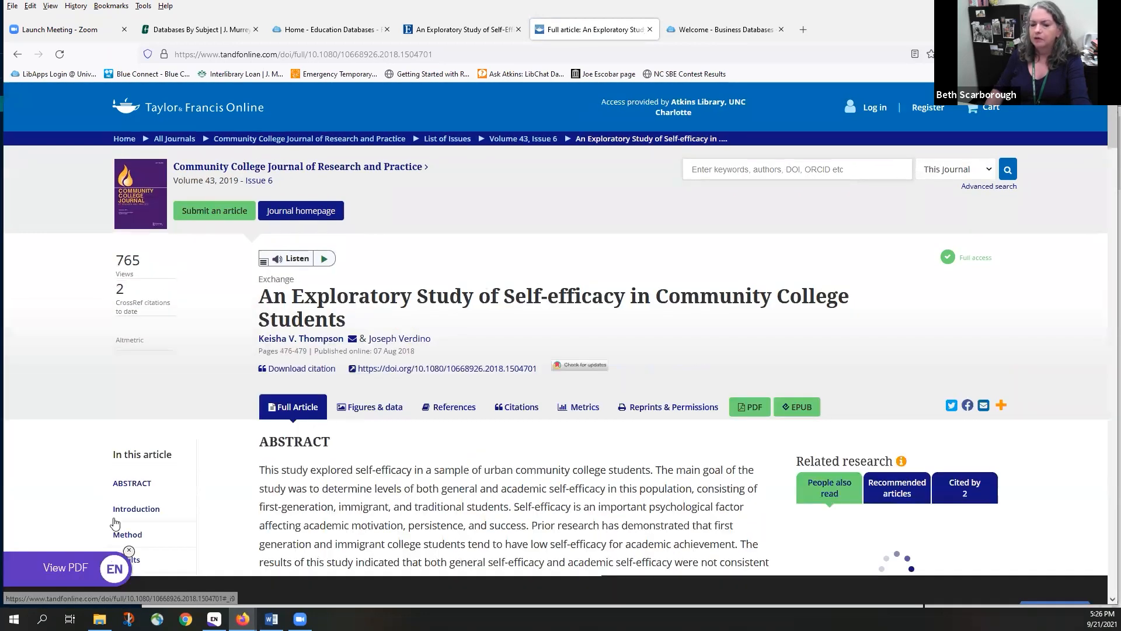
Export the self-efficacy article's citation from EndNote Click and open it in EndNote 20
mouse_move(65, 577)
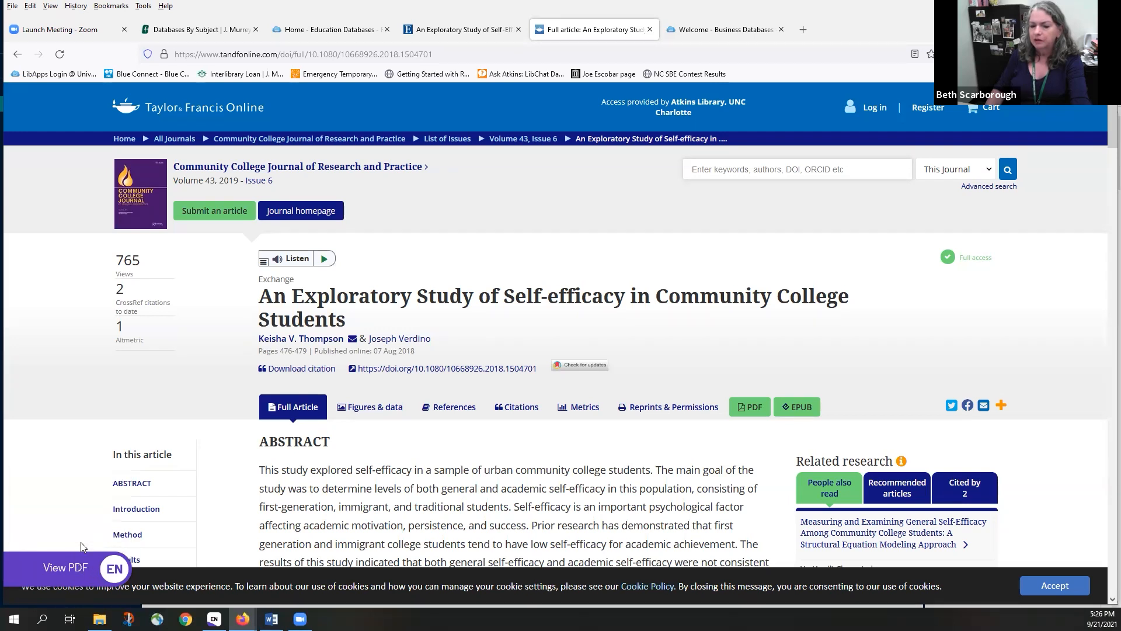
click(75, 569)
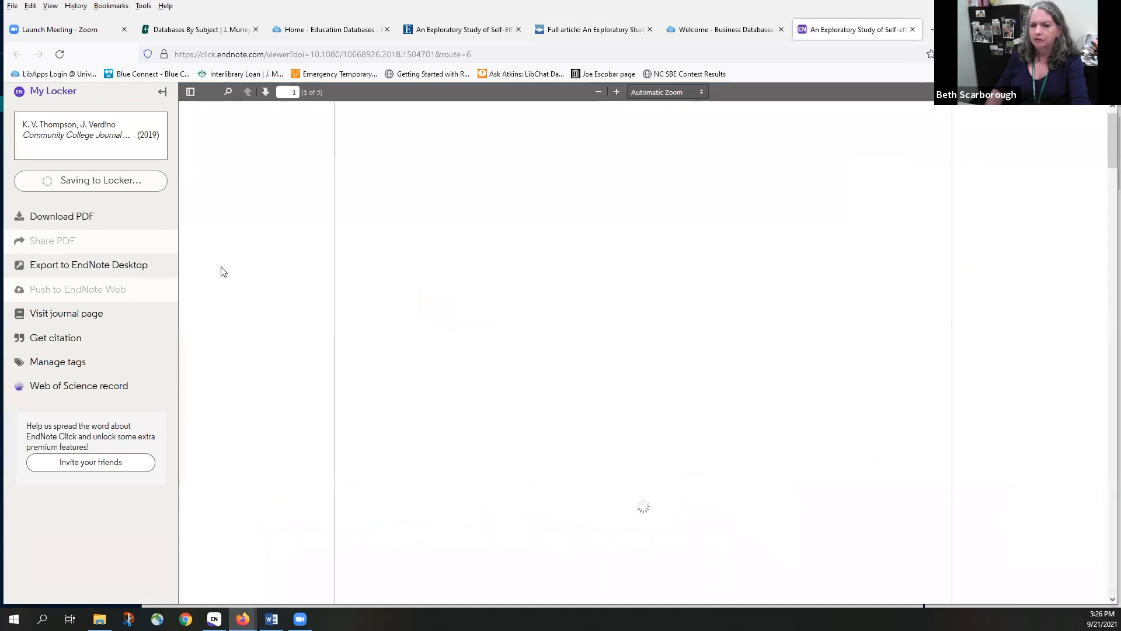
click(86, 263)
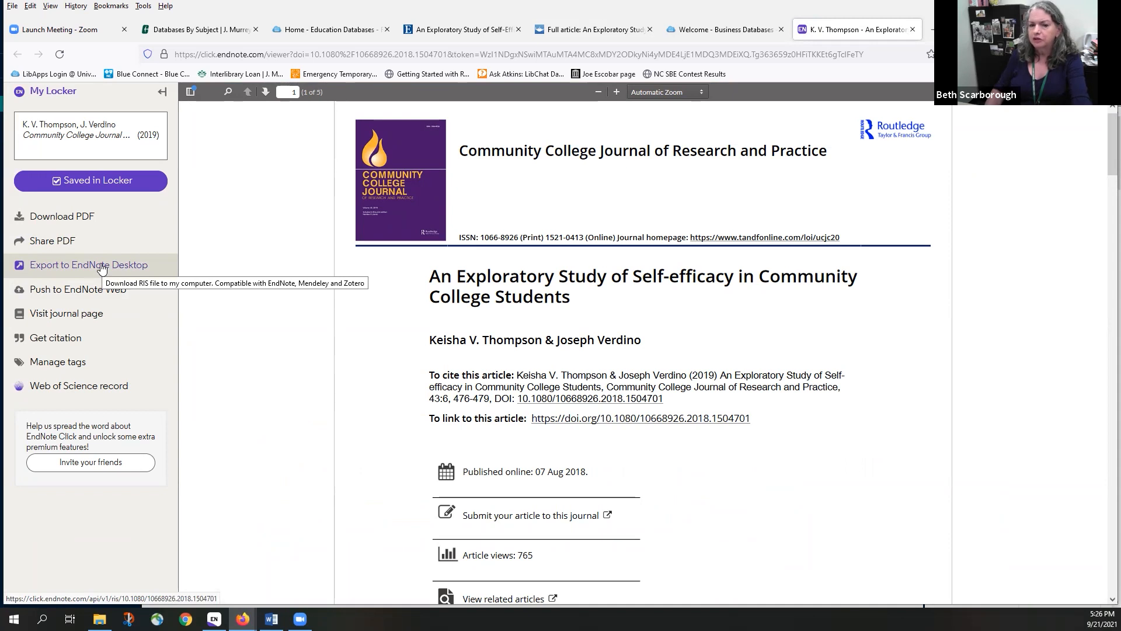
click(101, 266)
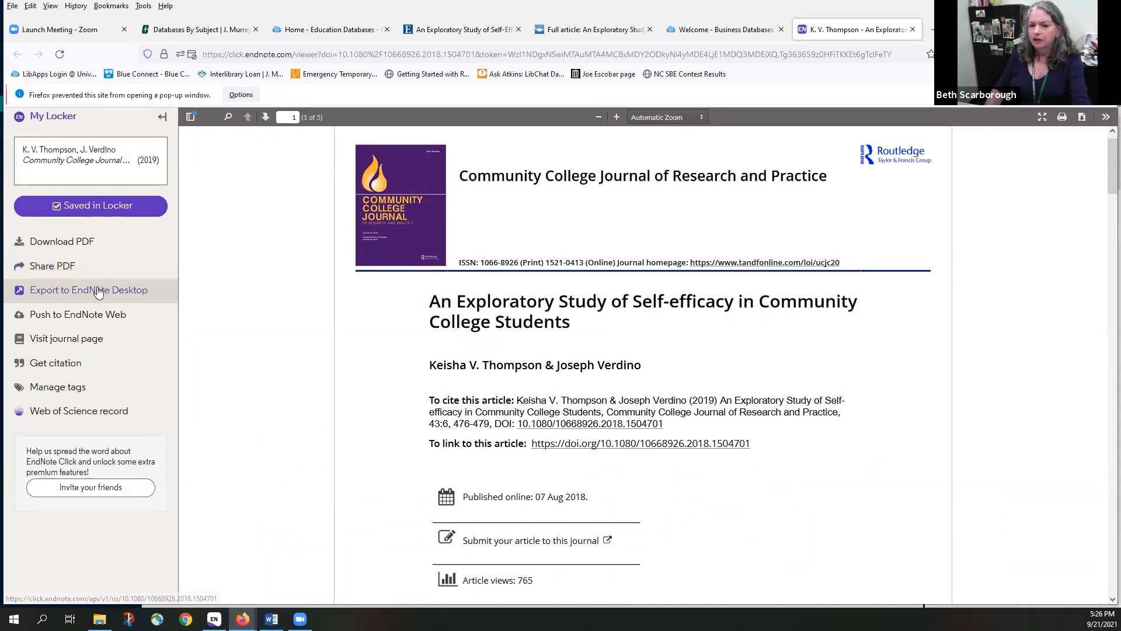
click(96, 291)
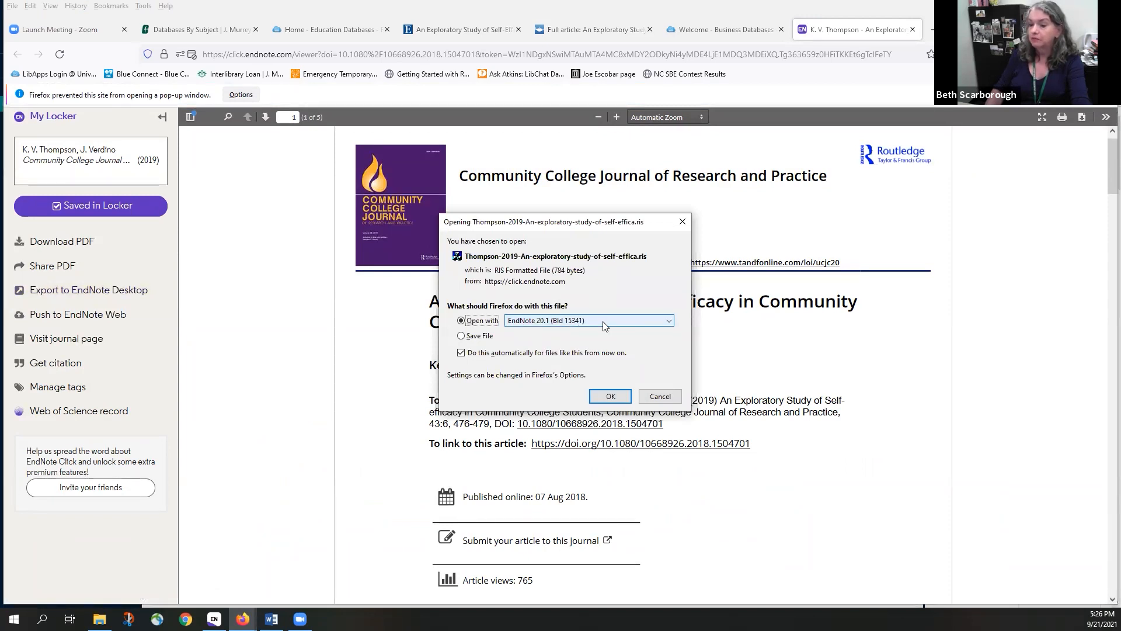
click(609, 397)
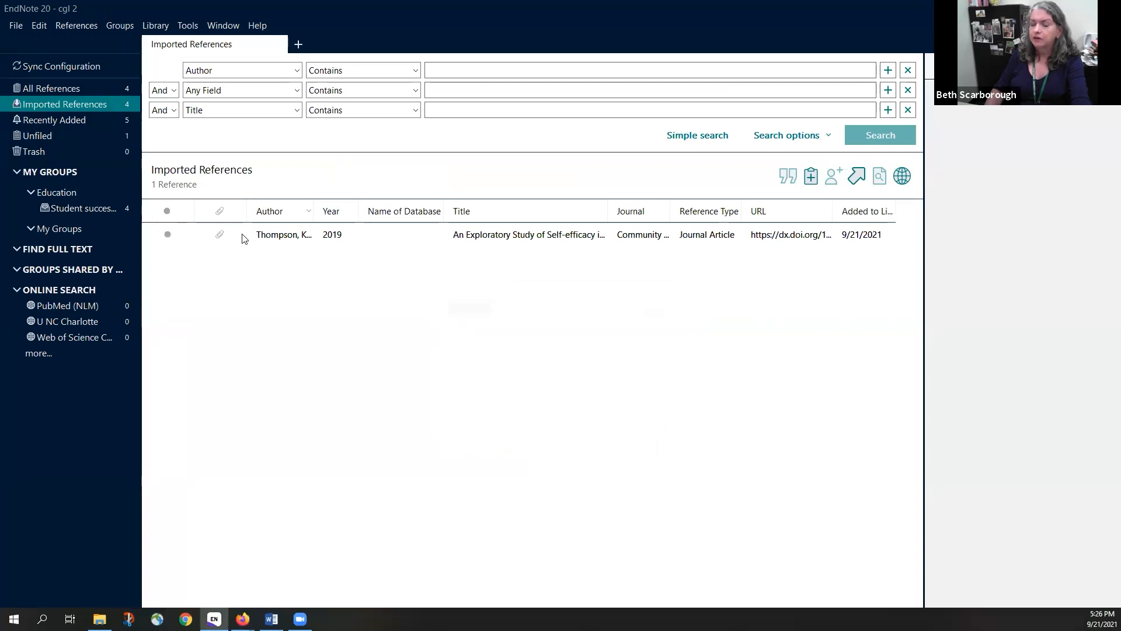
Inspect the self-efficacy reference's fields and attached PDF, then switch back to Firefox
click(279, 236)
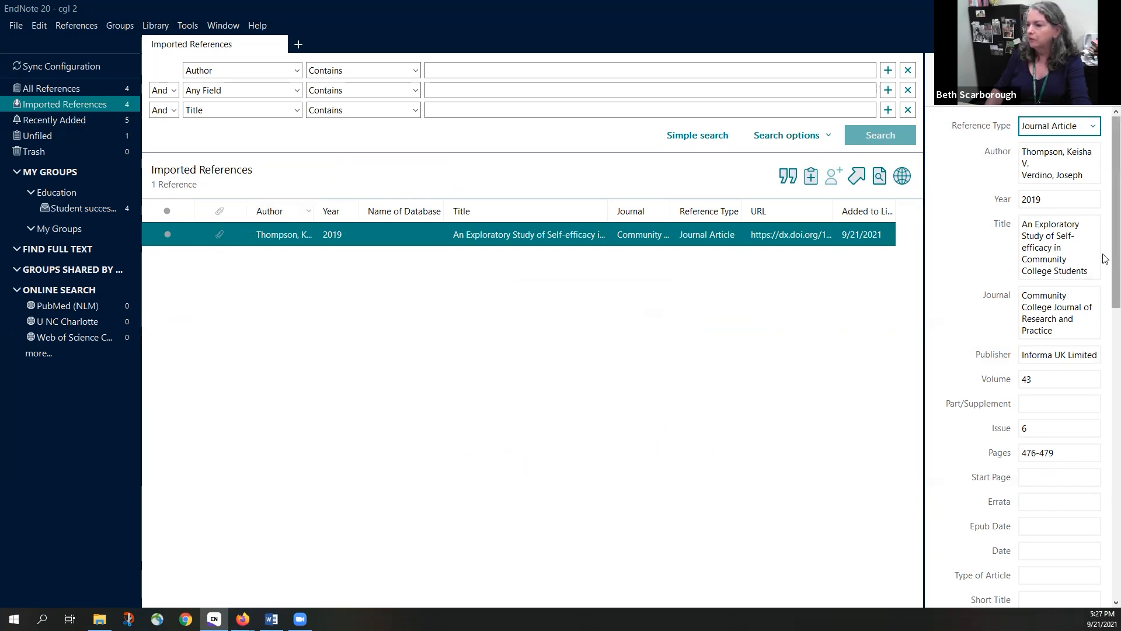
click(1067, 66)
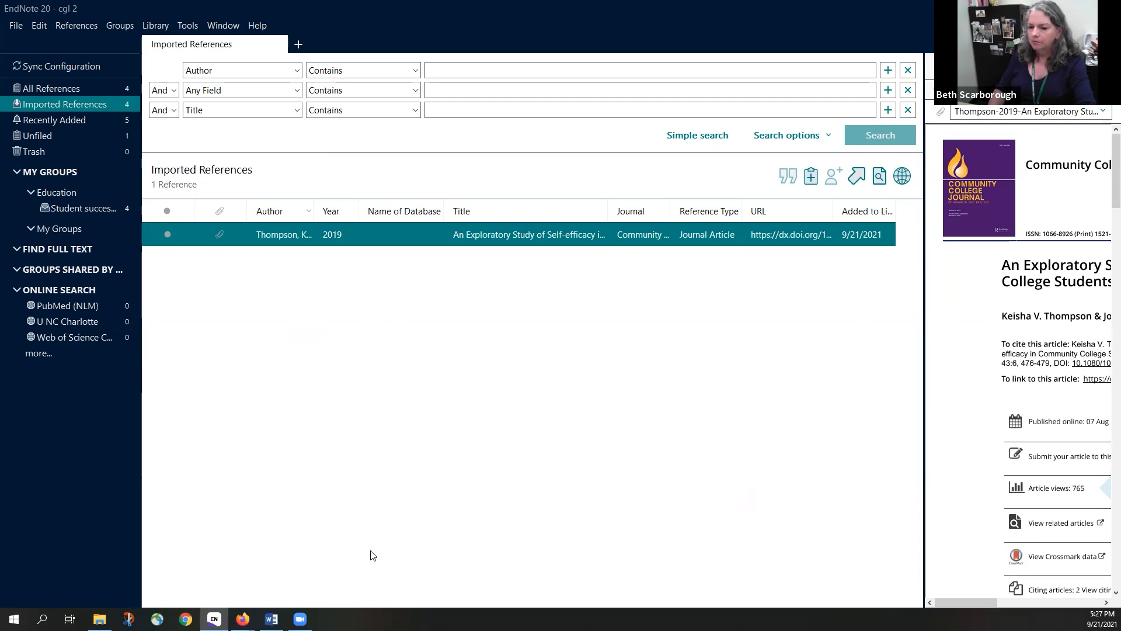
mouse_move(242, 618)
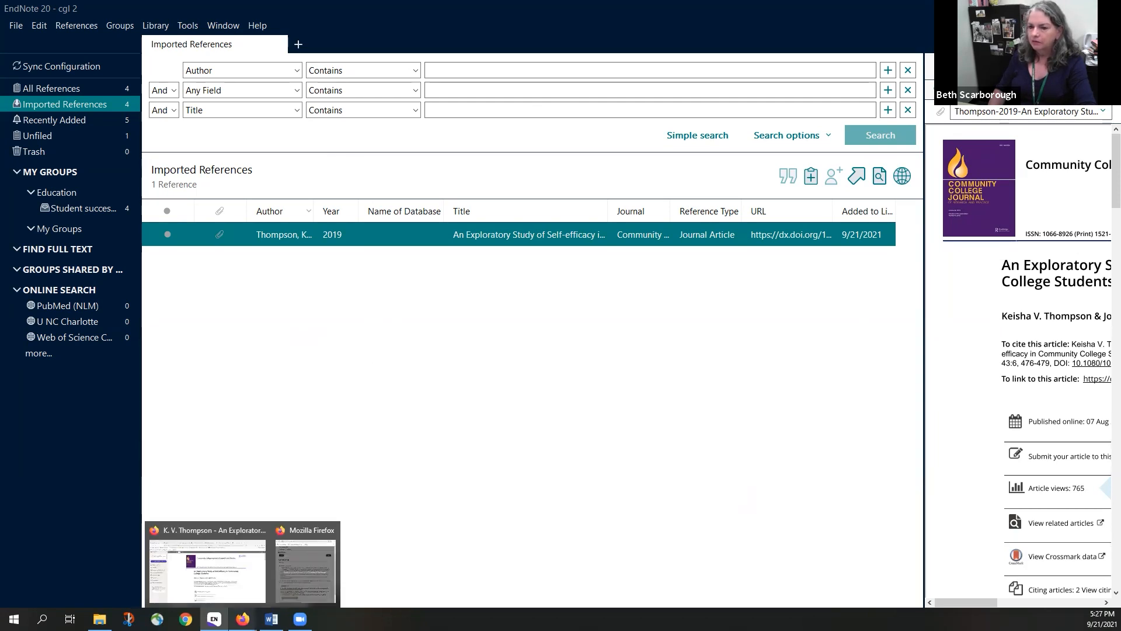
click(249, 575)
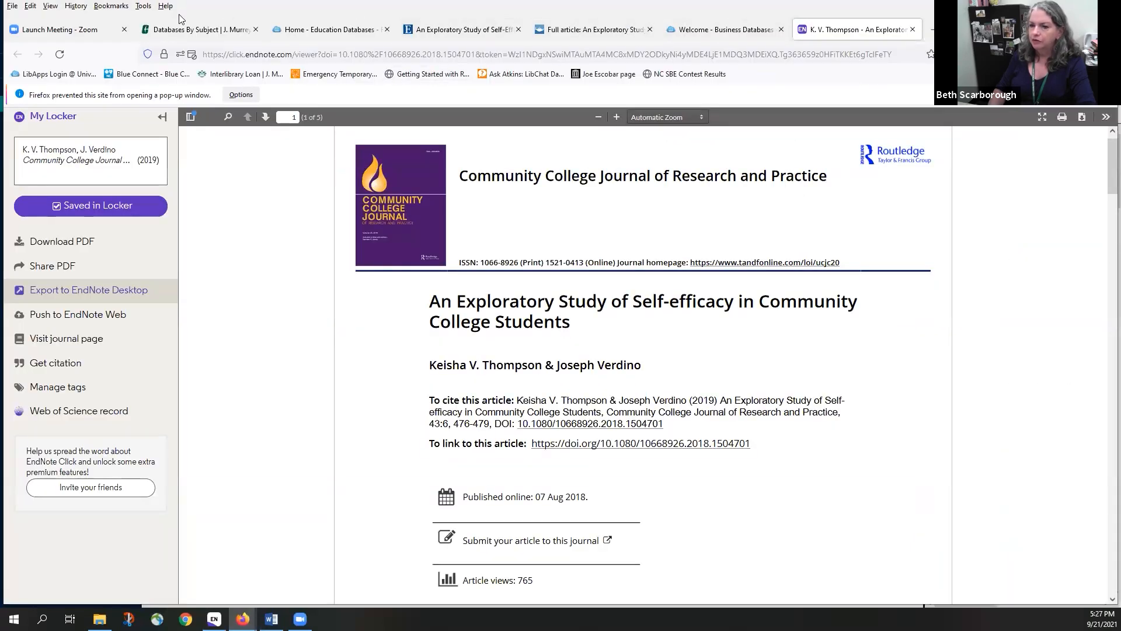
Open PubMed from the Atkins Library homepage via Research & Write > Databases > Top 10 Databases
click(185, 32)
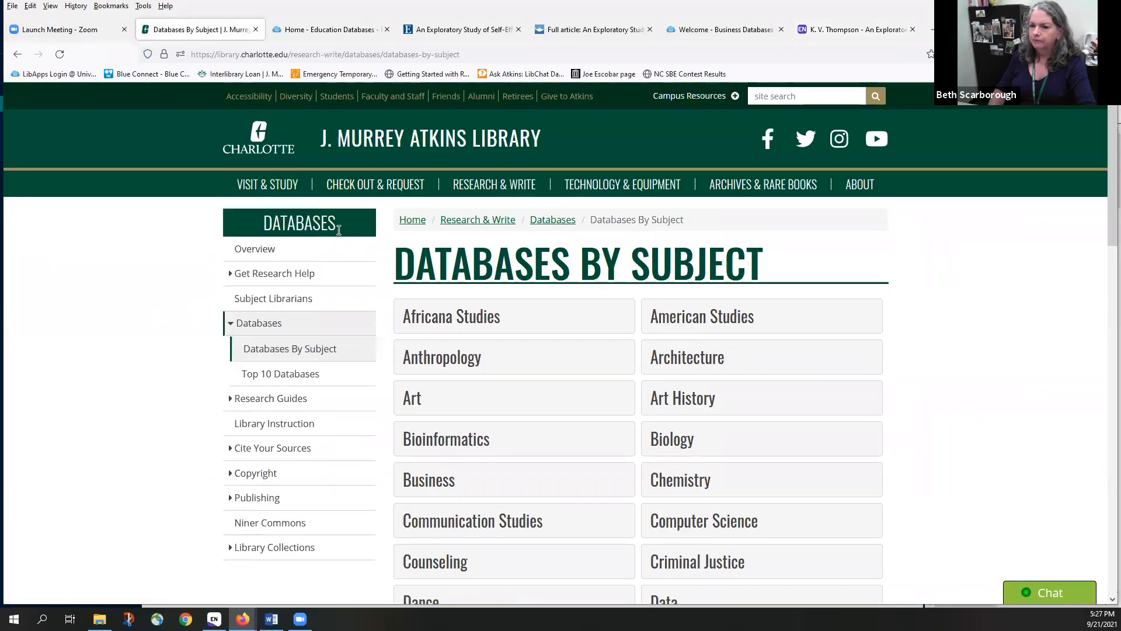
click(413, 144)
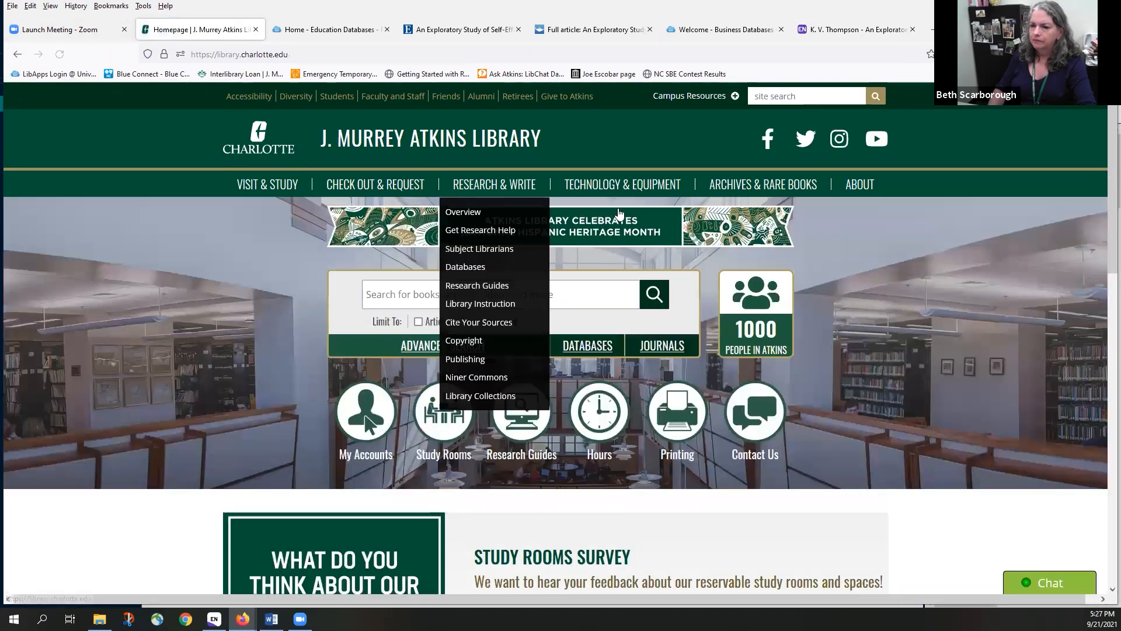
click(588, 345)
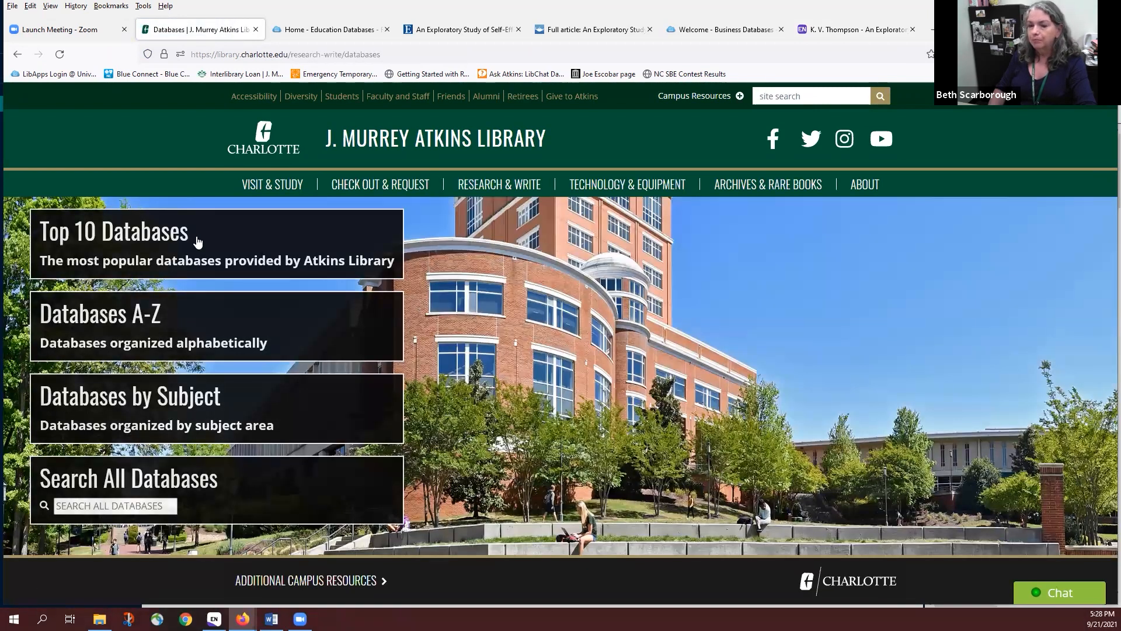
click(147, 239)
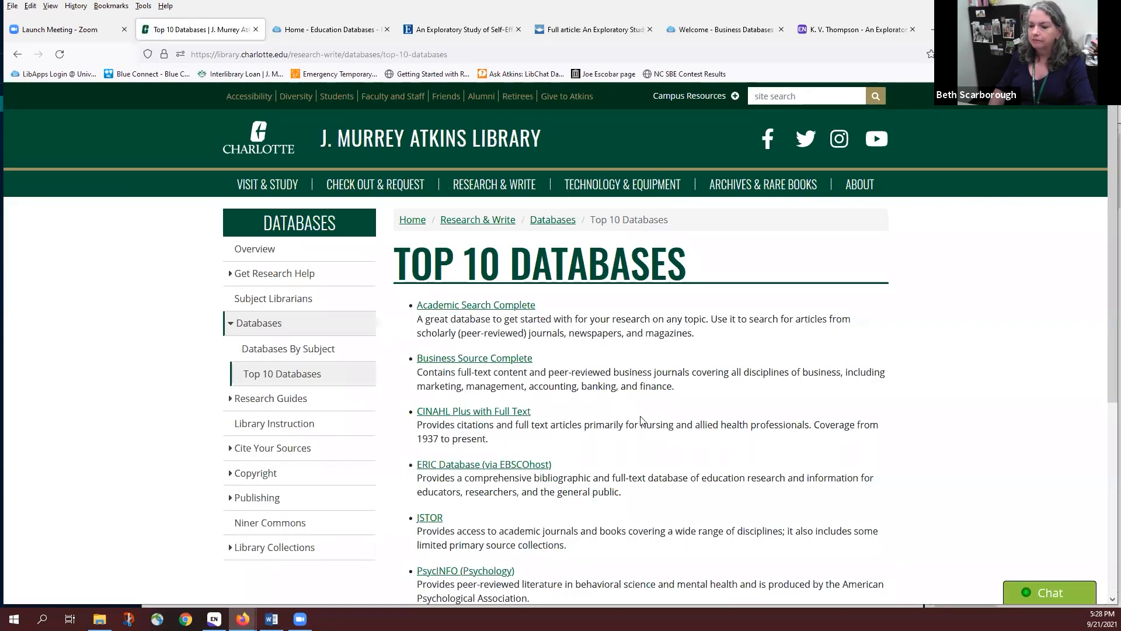
scroll(614, 464, down, 1)
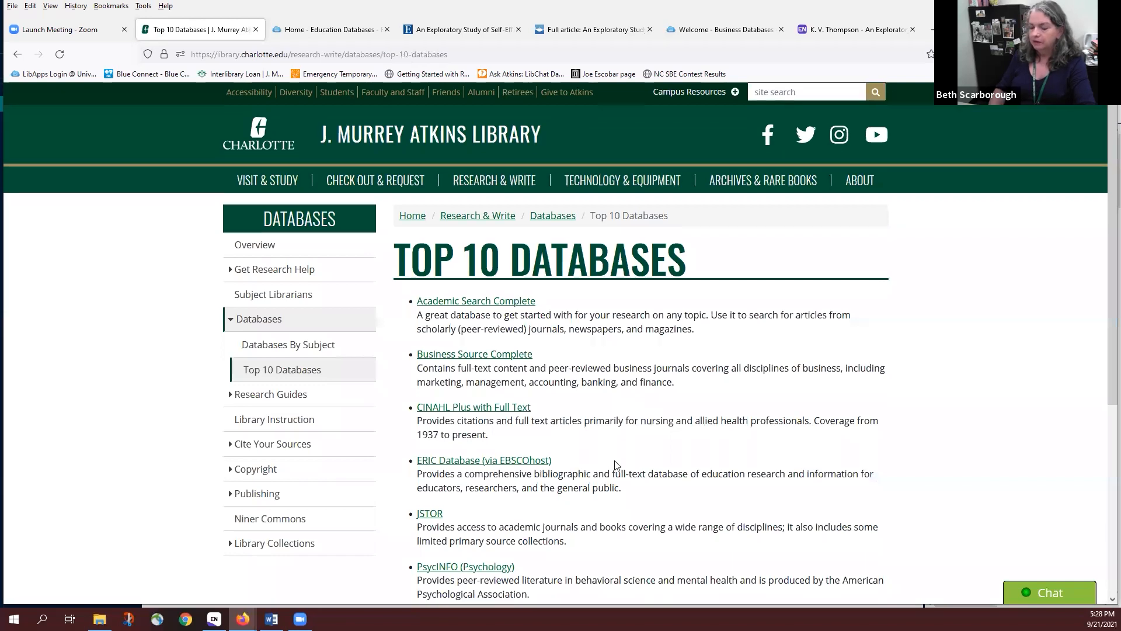
scroll(614, 464, down, 3)
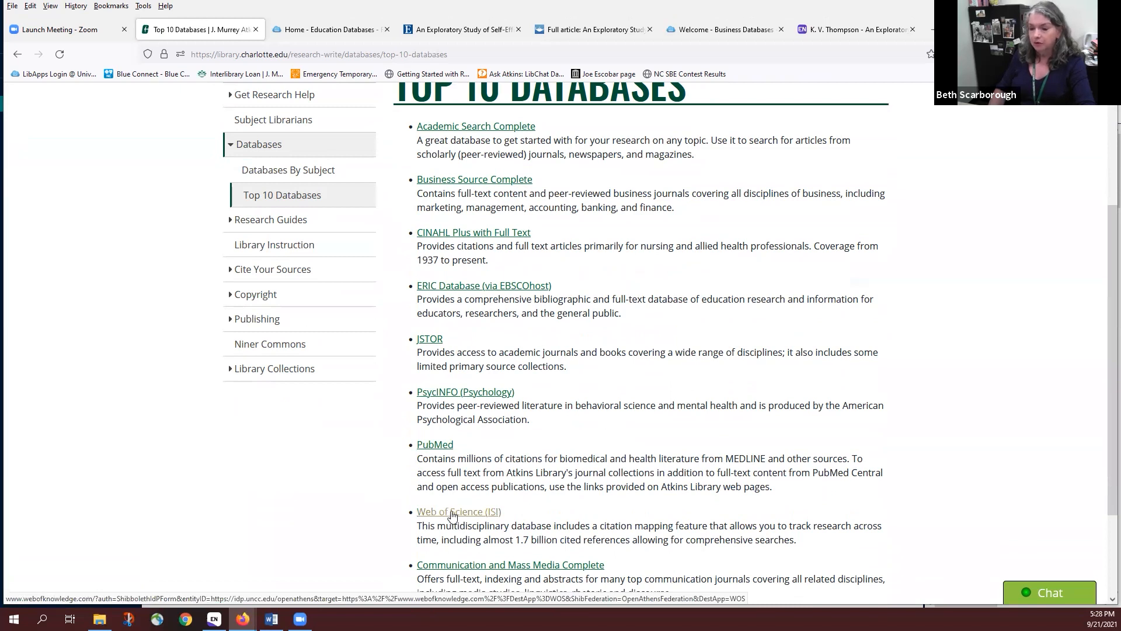
click(433, 445)
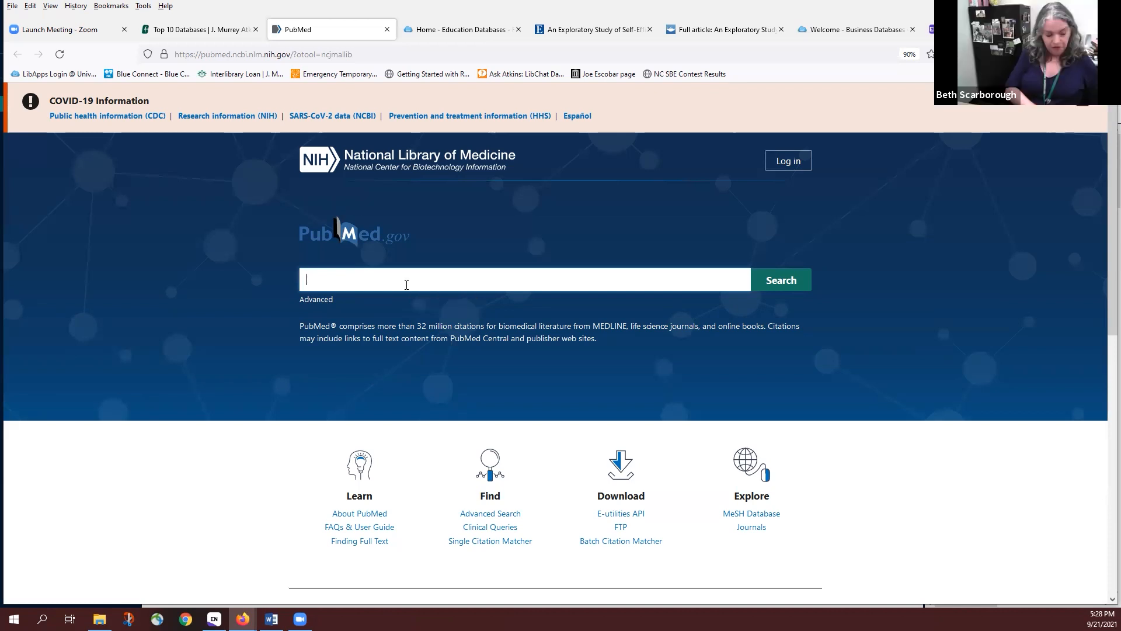
Search PubMed for 'rna splicing'
text(rna)
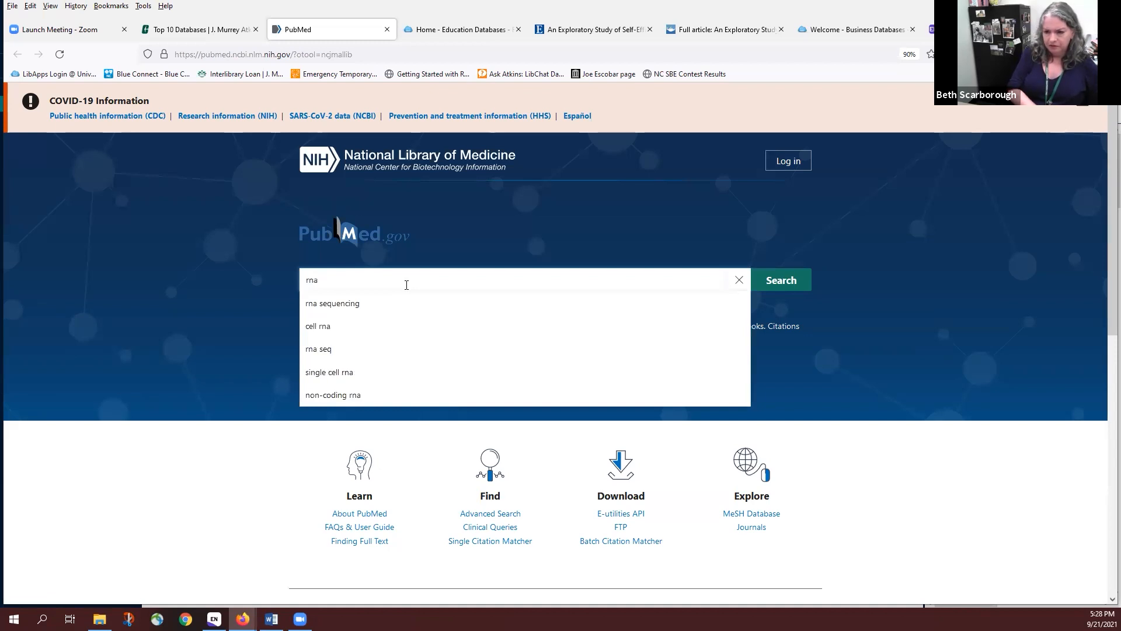
text( splicing)
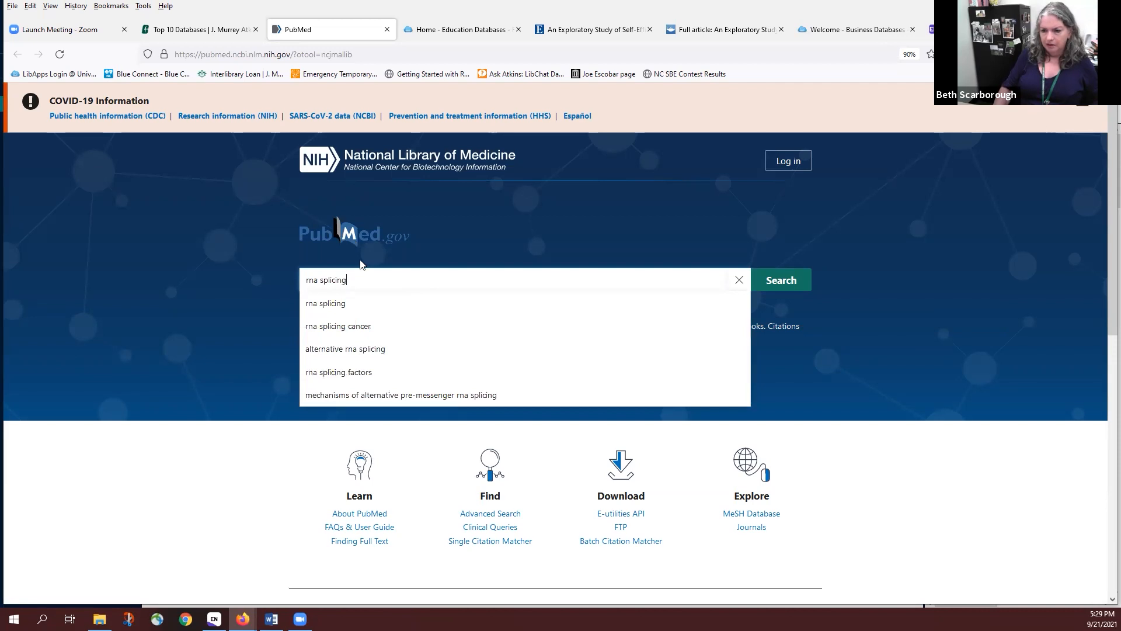
click(337, 303)
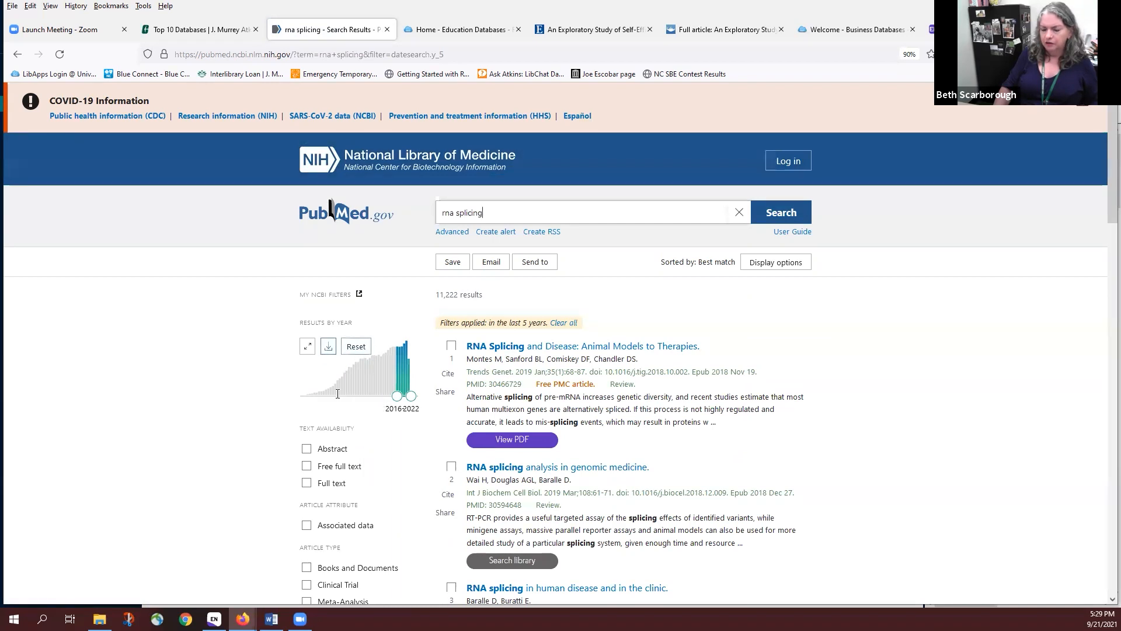
scroll(374, 469, down, 3)
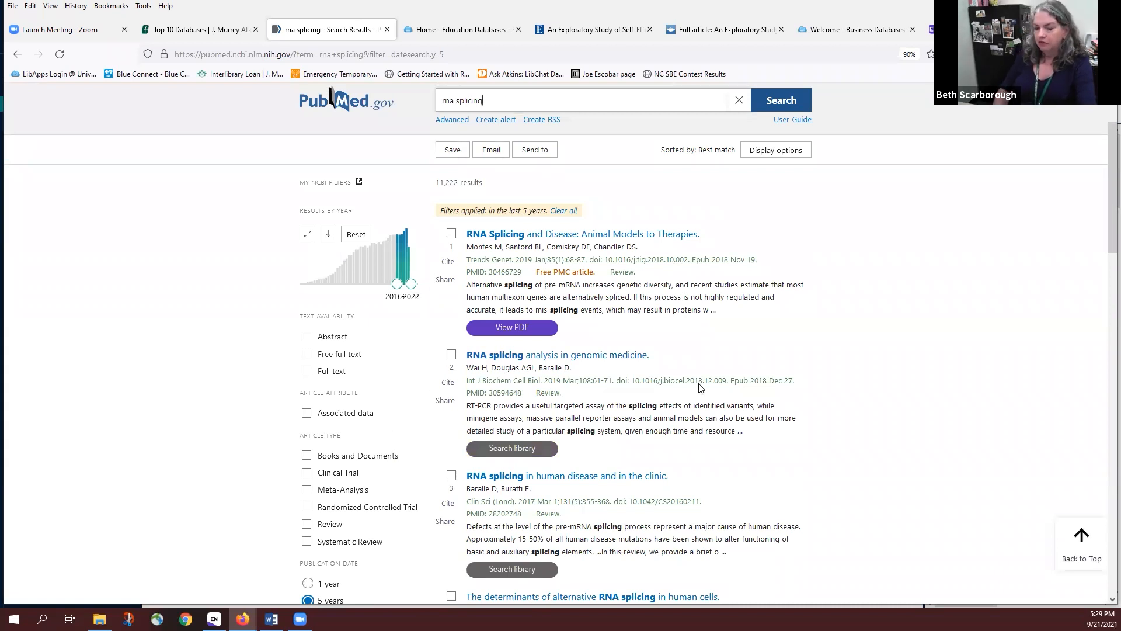
Tick the checkboxes of the first rna splicing results from the last five years
mouse_move(526, 331)
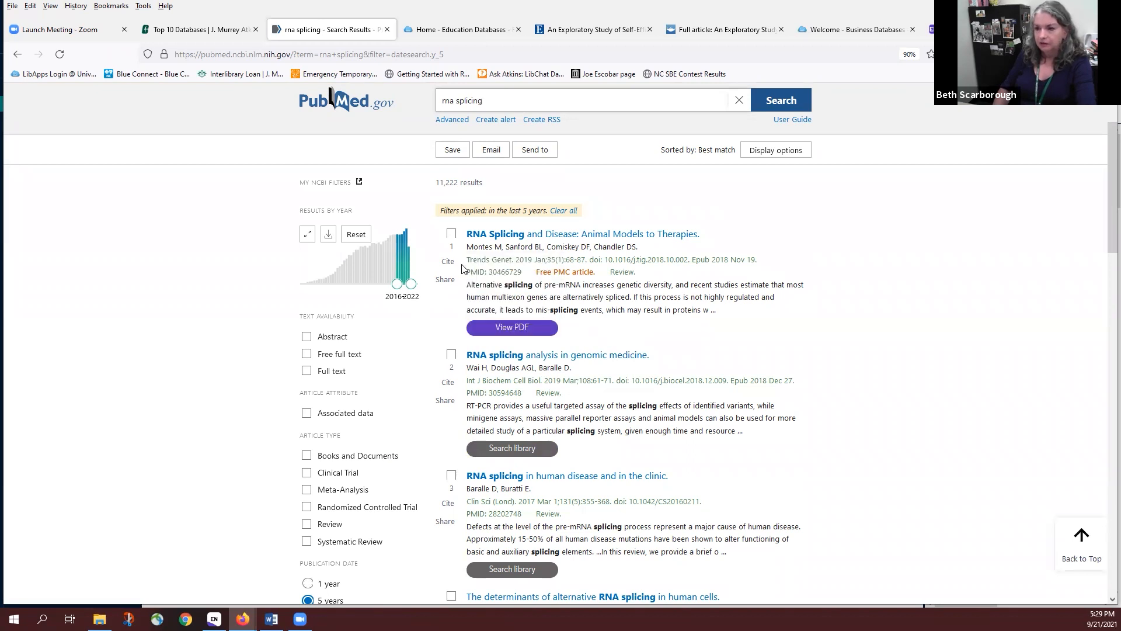
click(452, 236)
scroll(712, 396, down, 2)
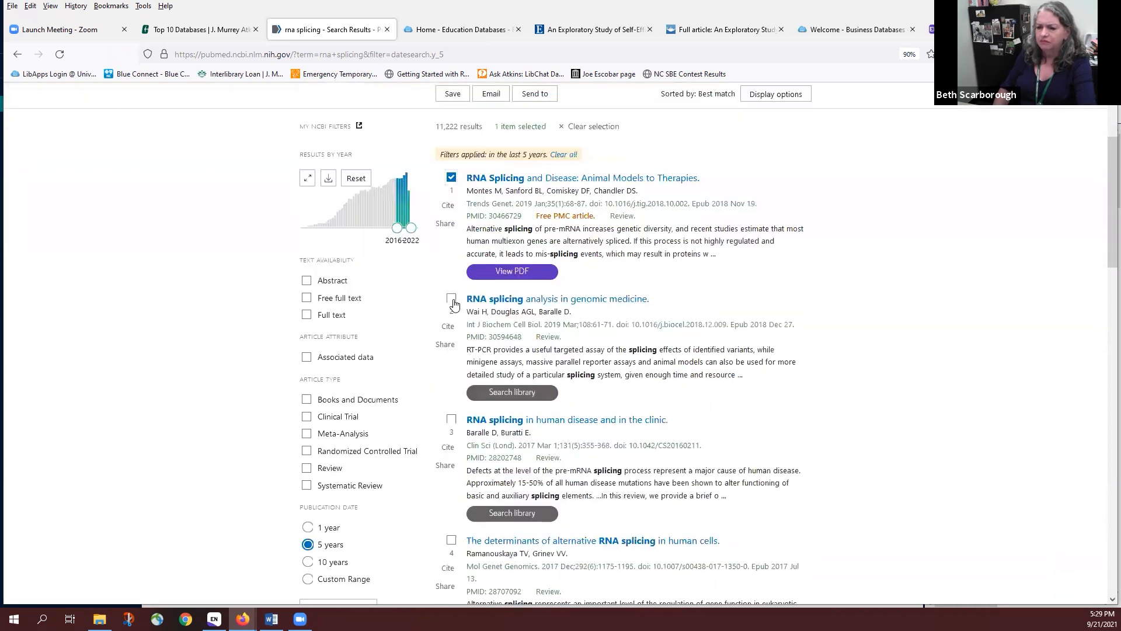
click(454, 303)
click(451, 419)
scroll(588, 448, down, 1)
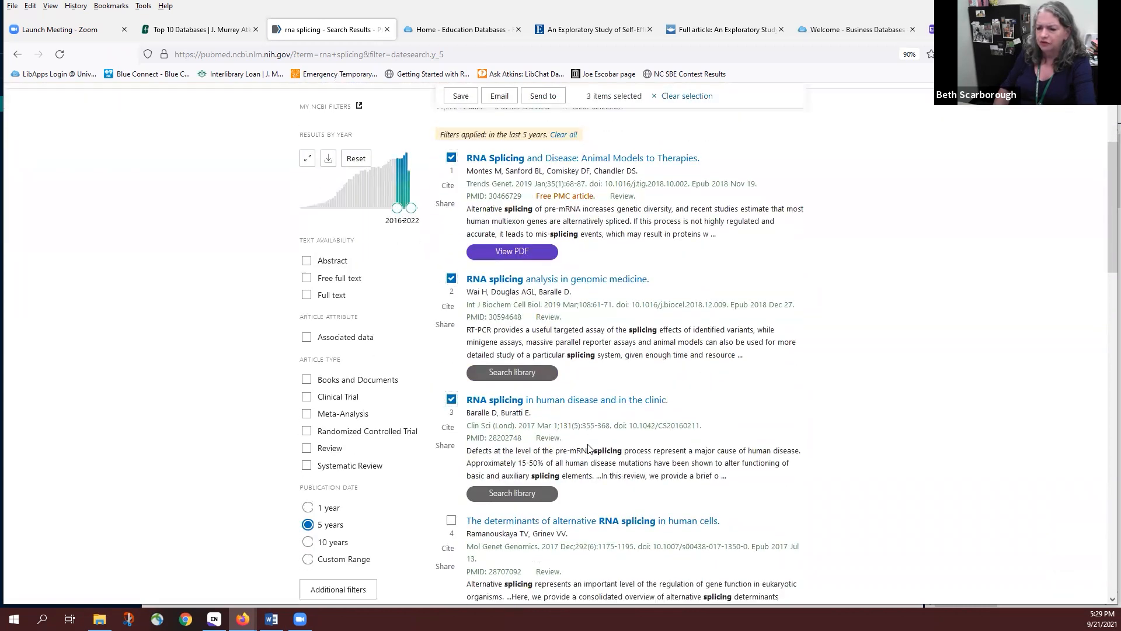
scroll(588, 449, down, 3)
click(451, 430)
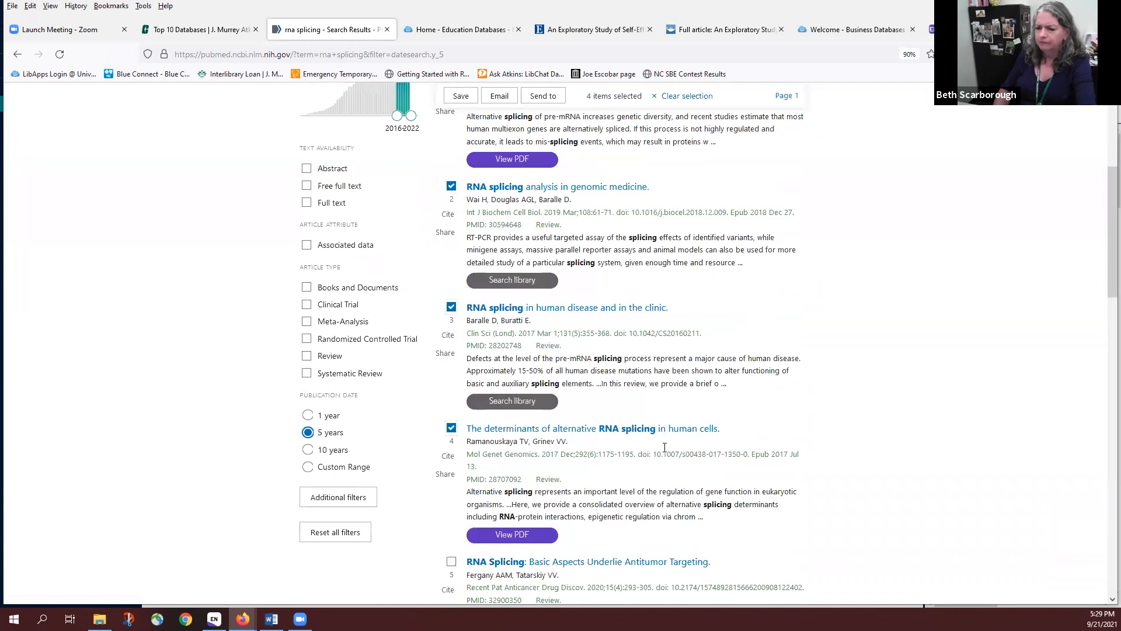
scroll(451, 444, down, 4)
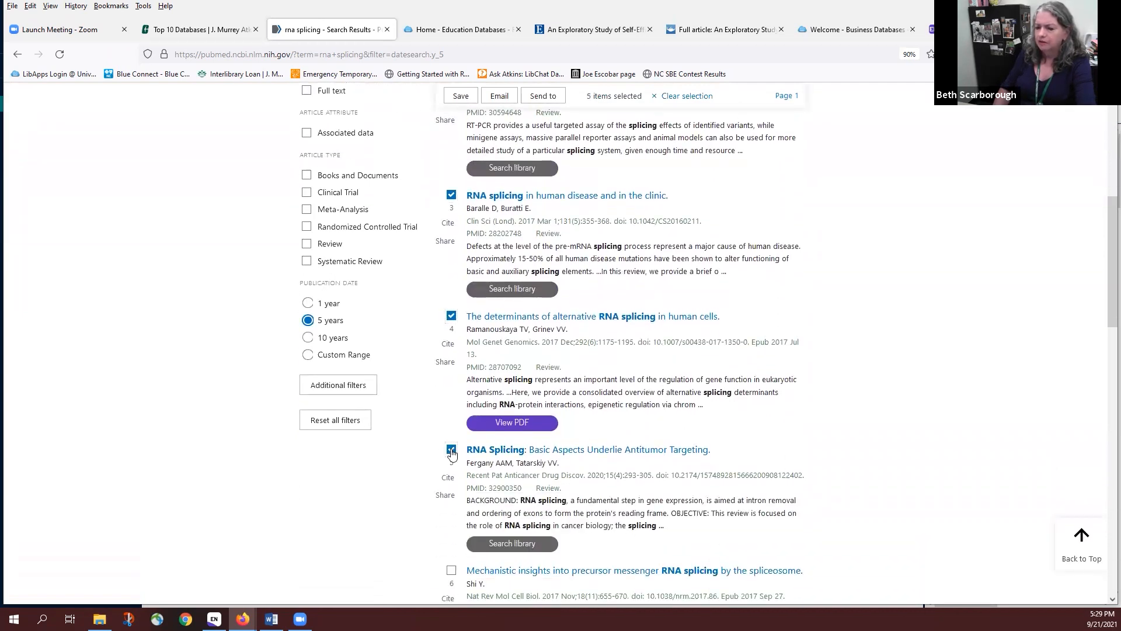
scroll(752, 397, up, 8)
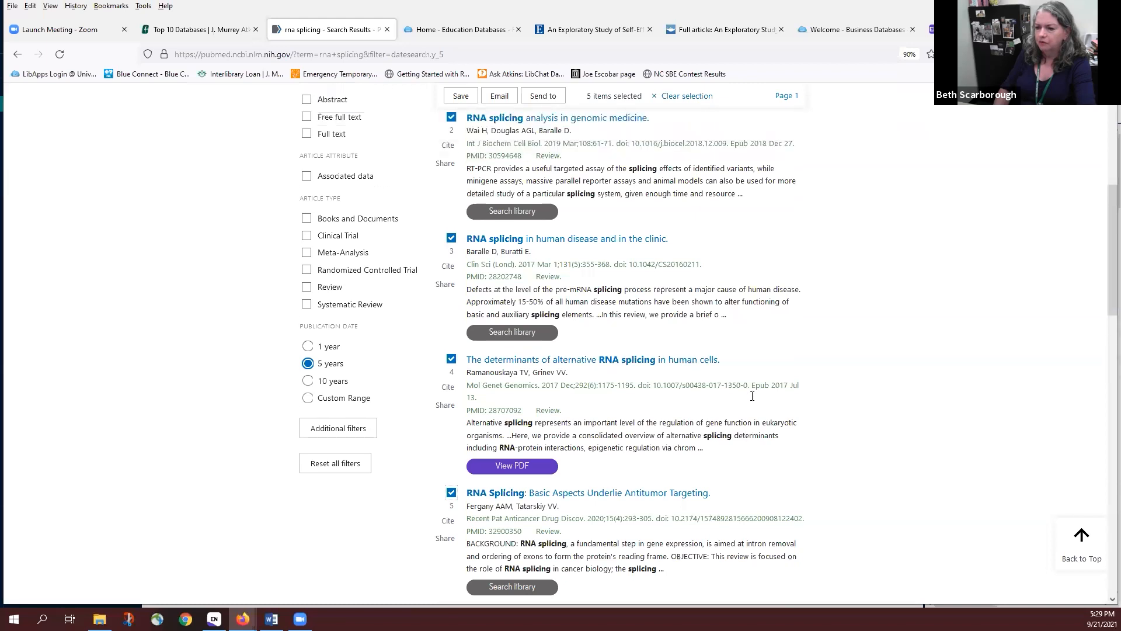
scroll(754, 400, up, 3)
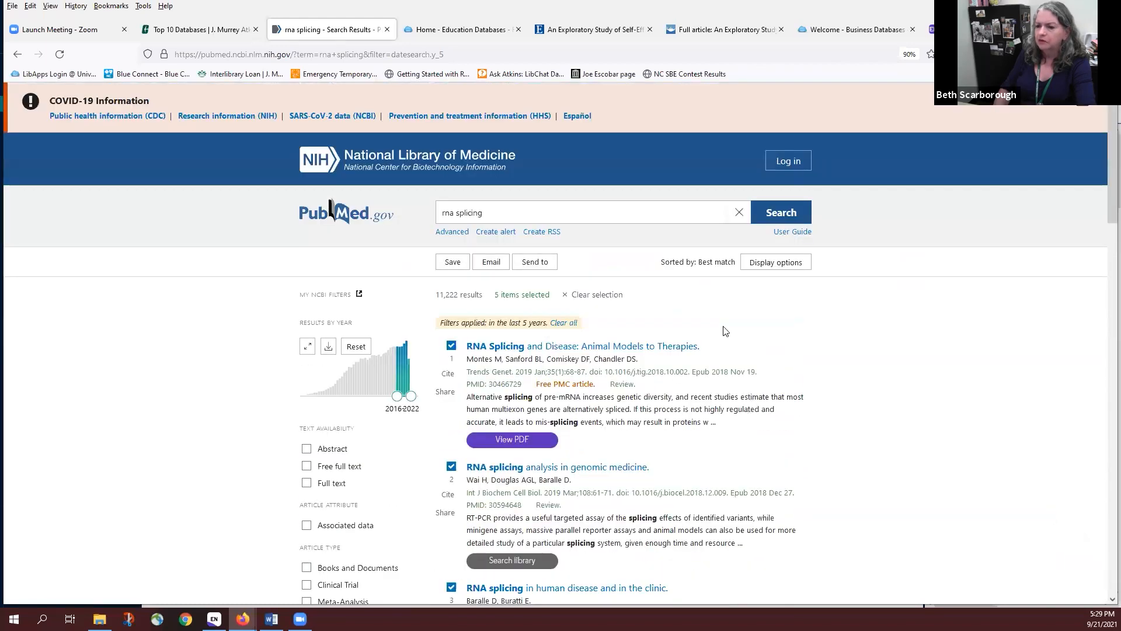
Export the selected results as the citation-manager file pubmed-rnasplicin-set.nbib and send it to EndNote
click(542, 265)
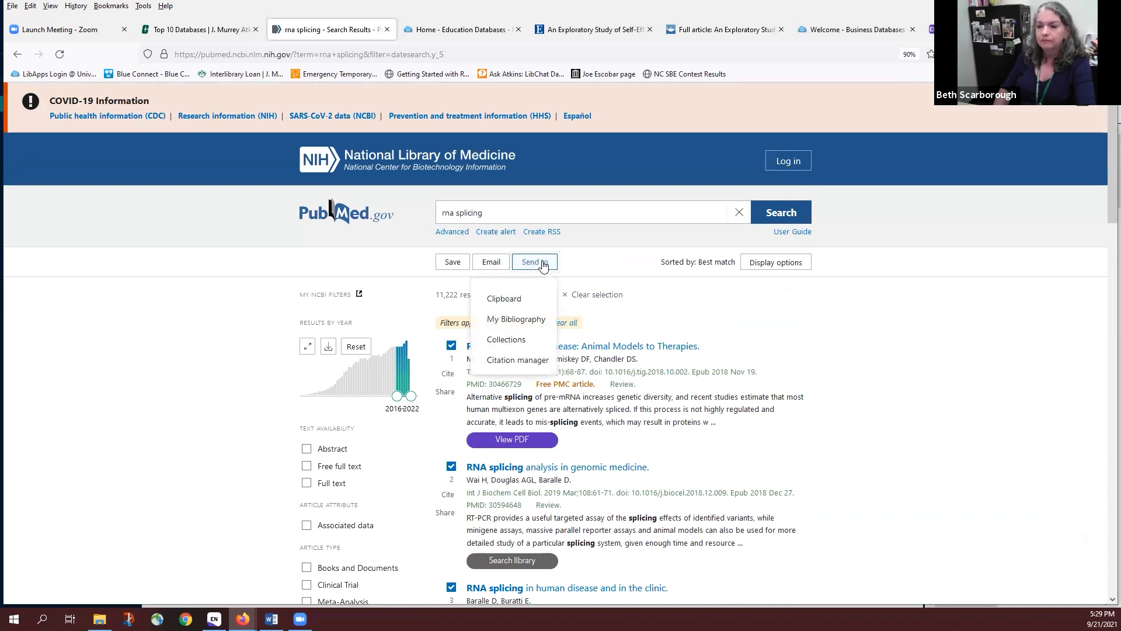
click(523, 360)
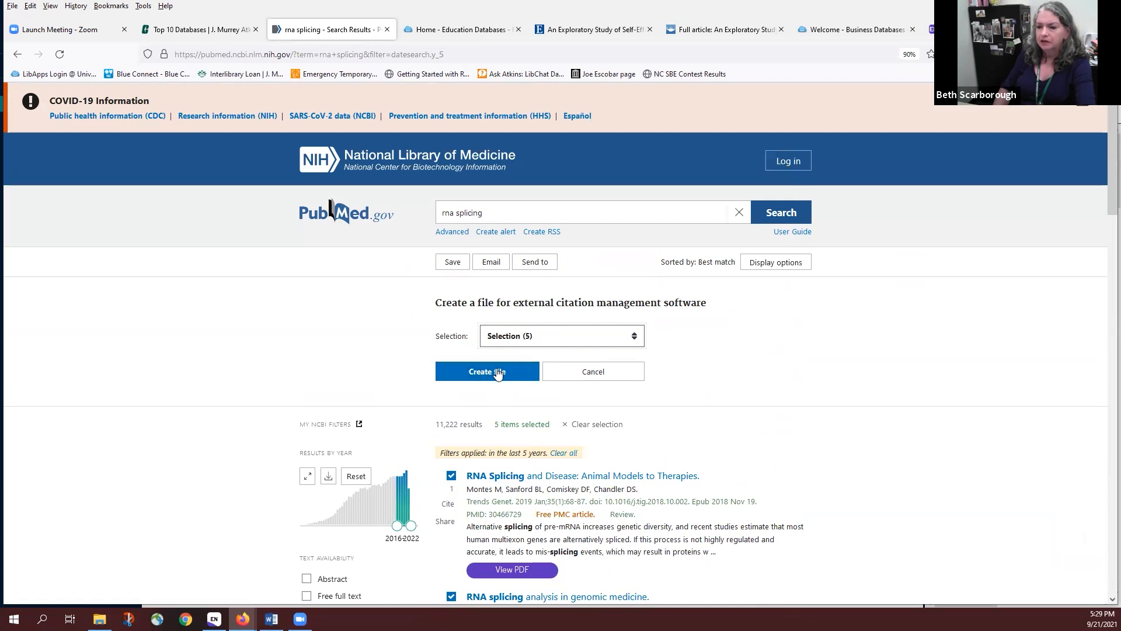
click(496, 372)
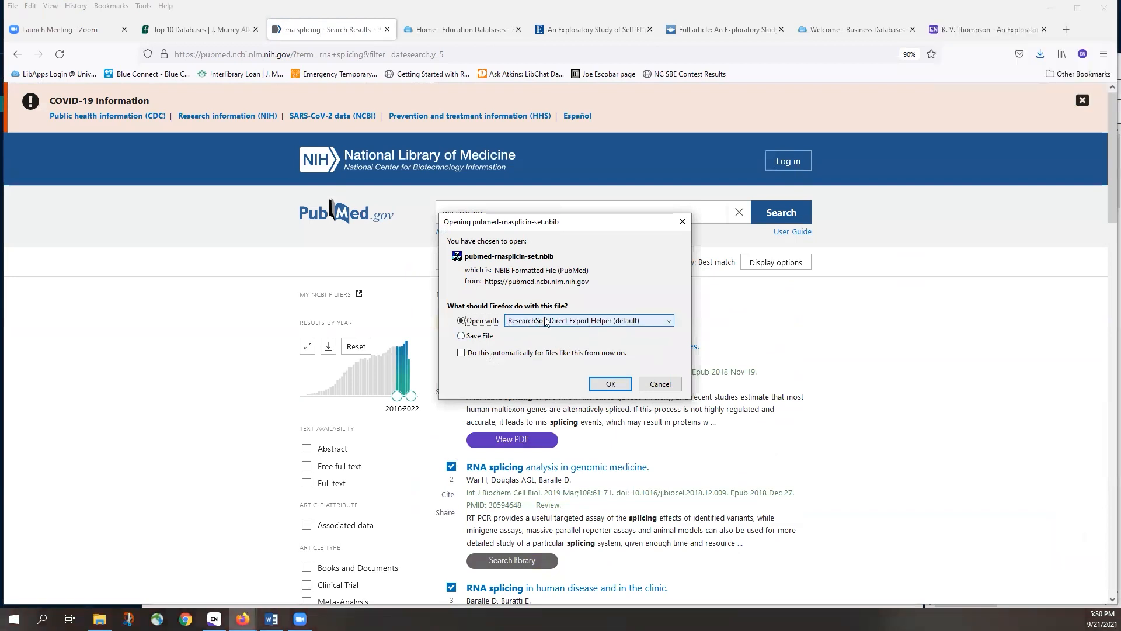
click(610, 385)
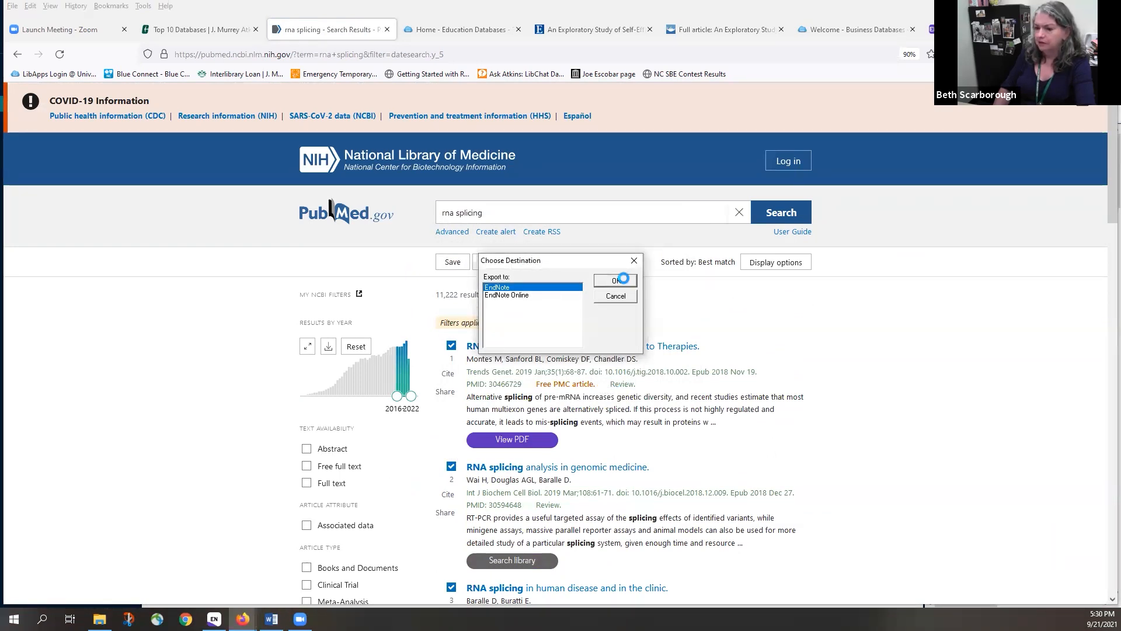
click(619, 281)
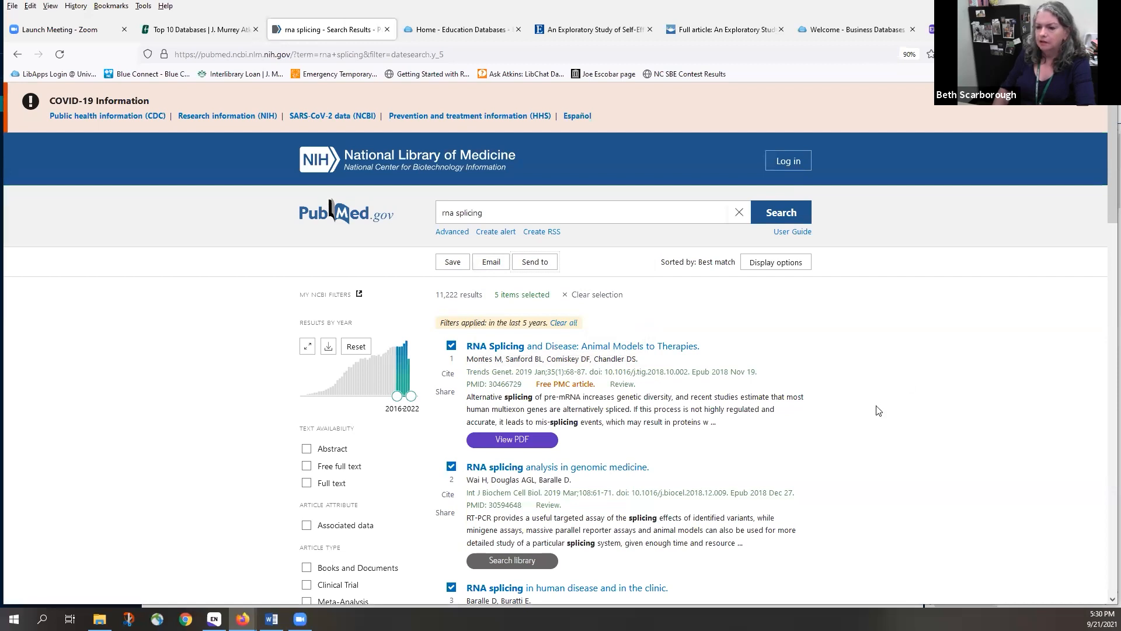
scroll(876, 409, down, 2)
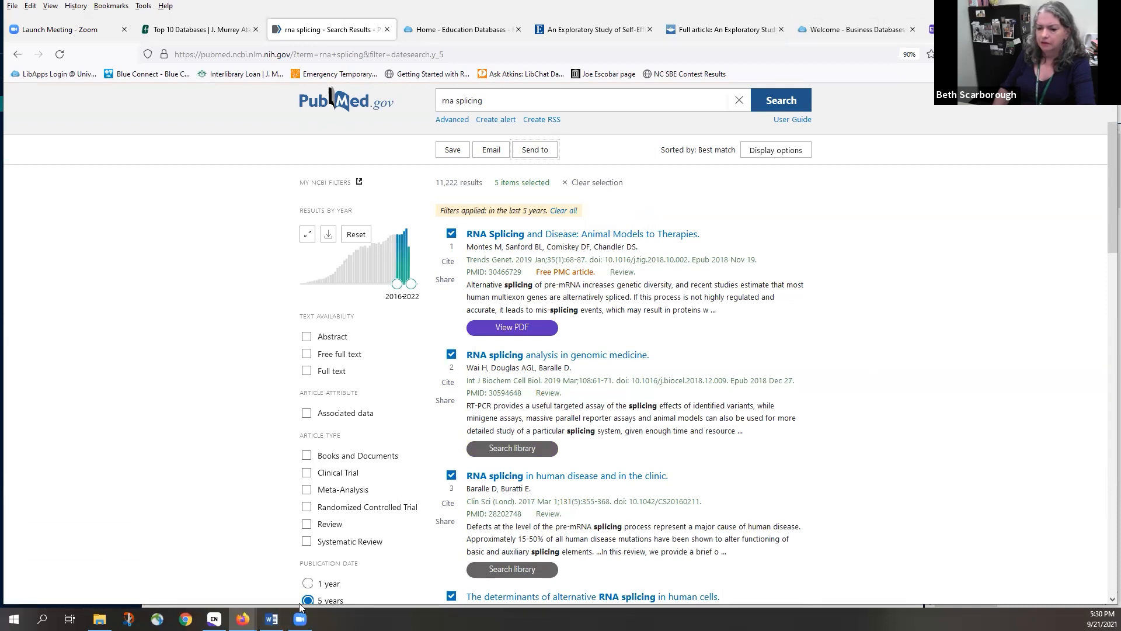
Back in the EndNote library, create a group set named MEDICINE
click(214, 618)
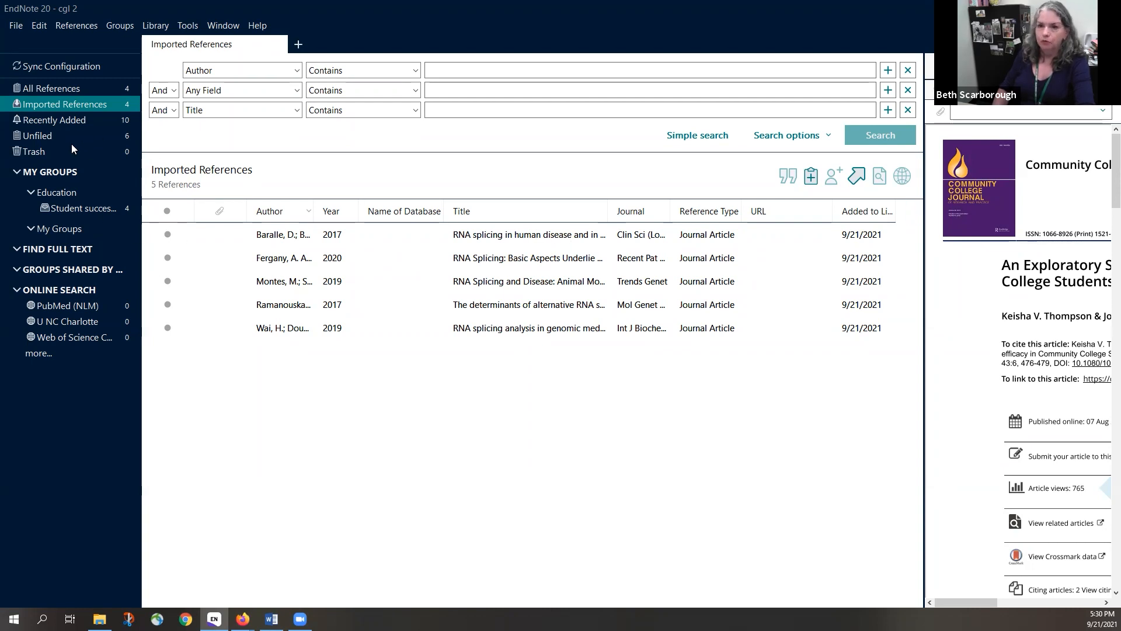
click(118, 25)
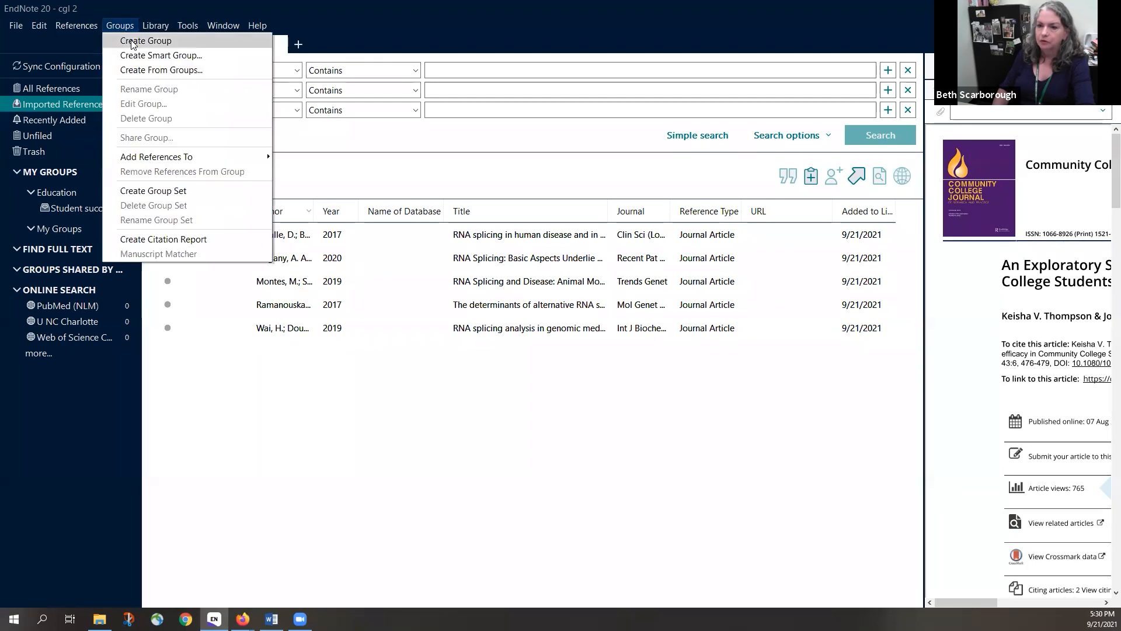
click(150, 191)
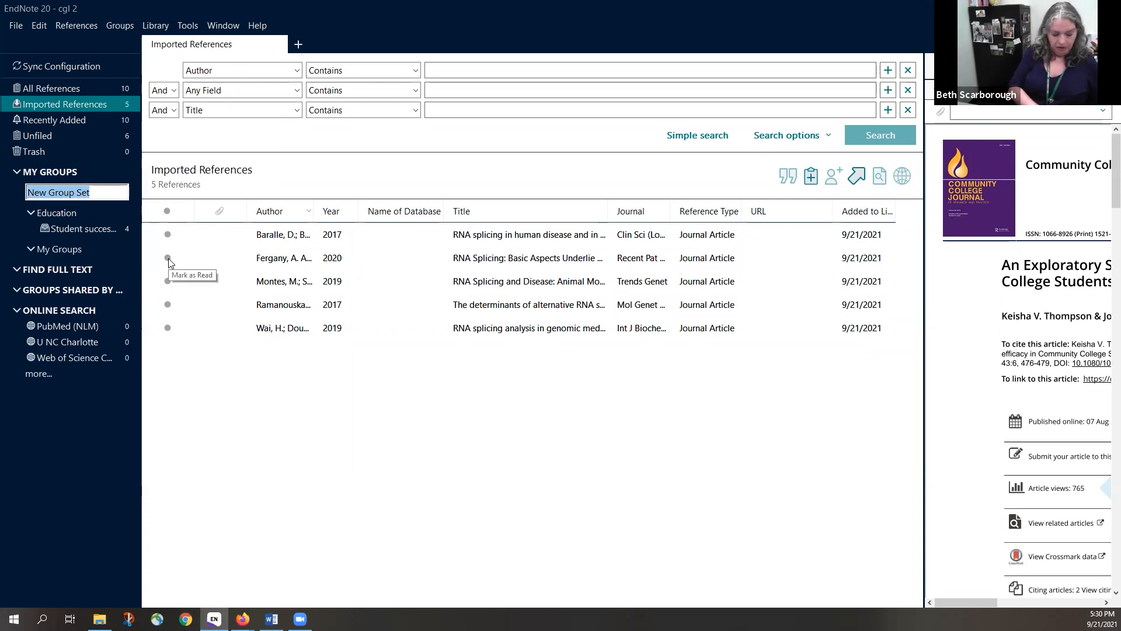
text(MEDICINE)
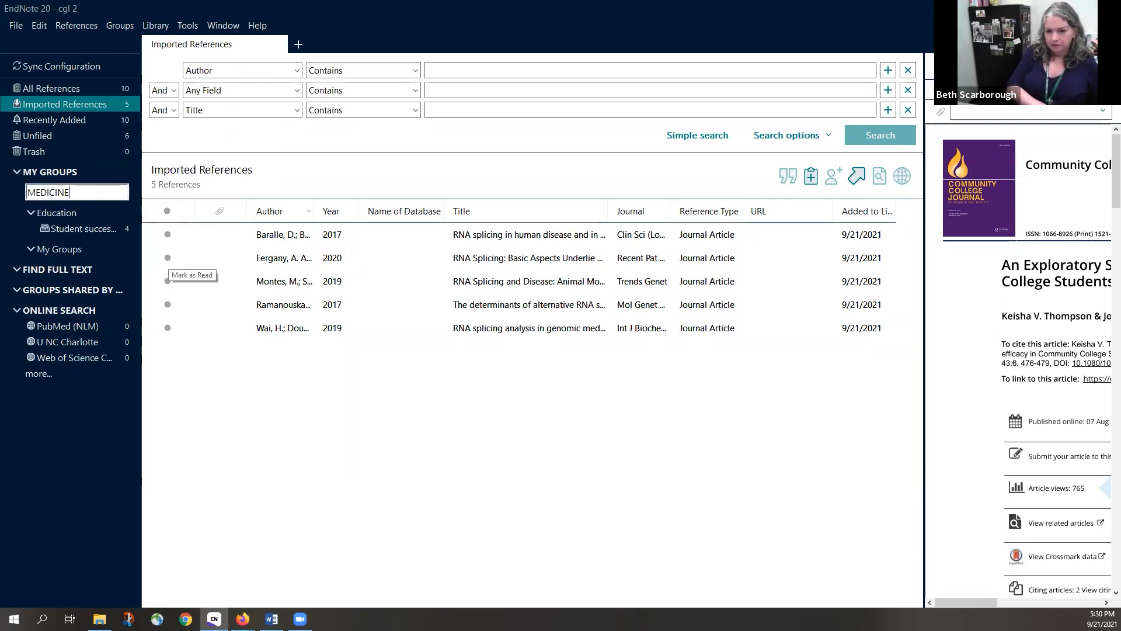
key(Return)
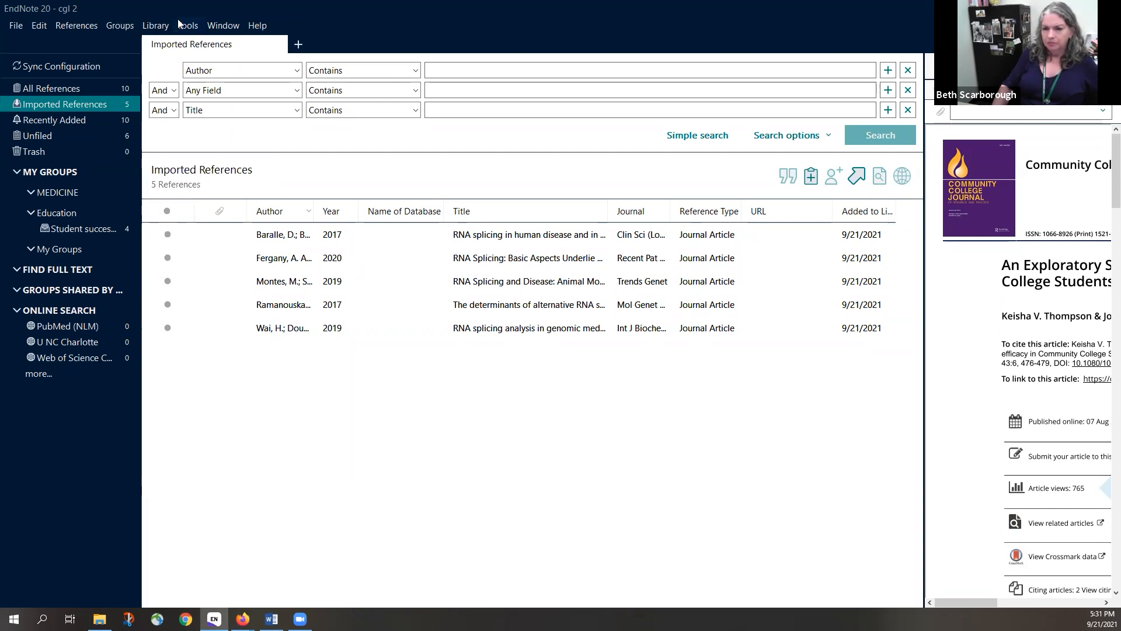
Create a new group named RNA splicing inside the MEDICINE group set
click(112, 24)
click(124, 43)
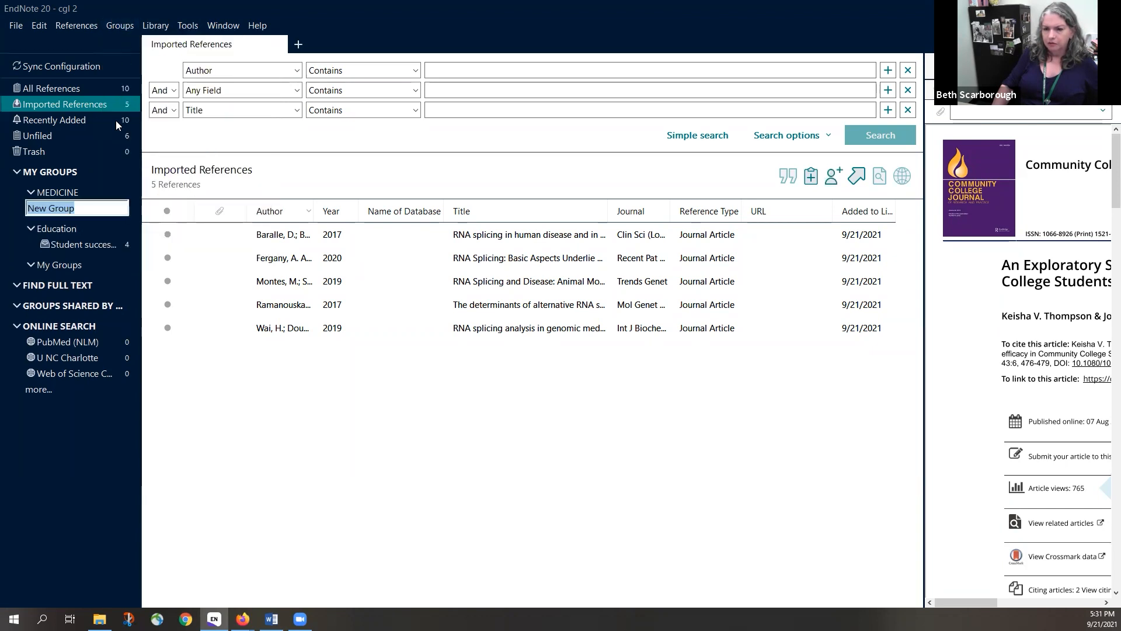
text(rna SP)
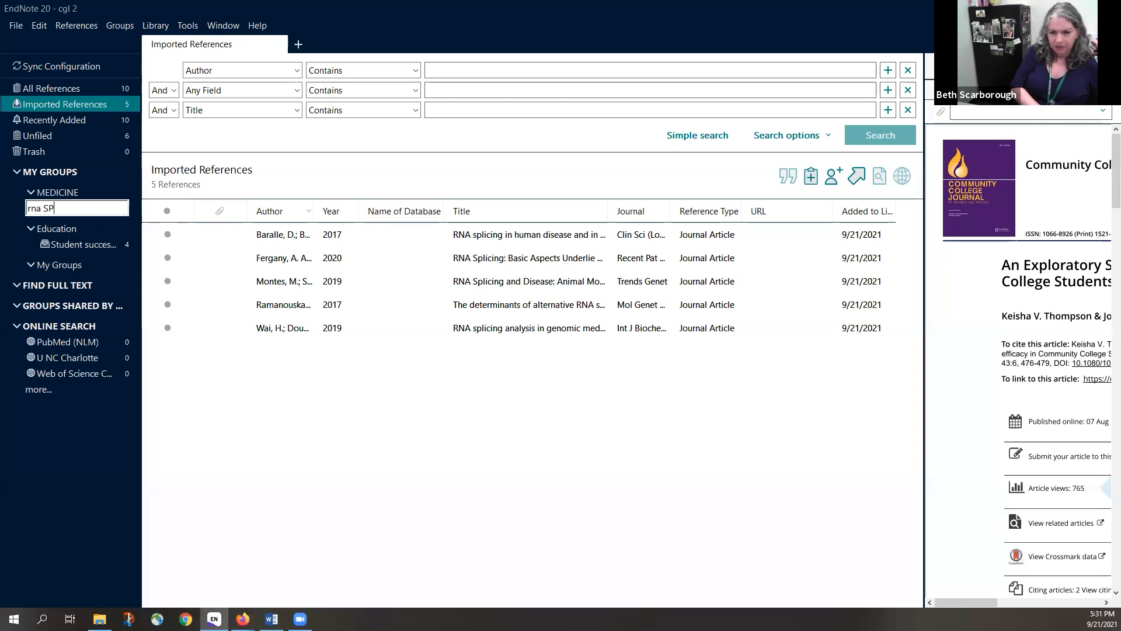
key(BackSpace)
key(BackSpace)
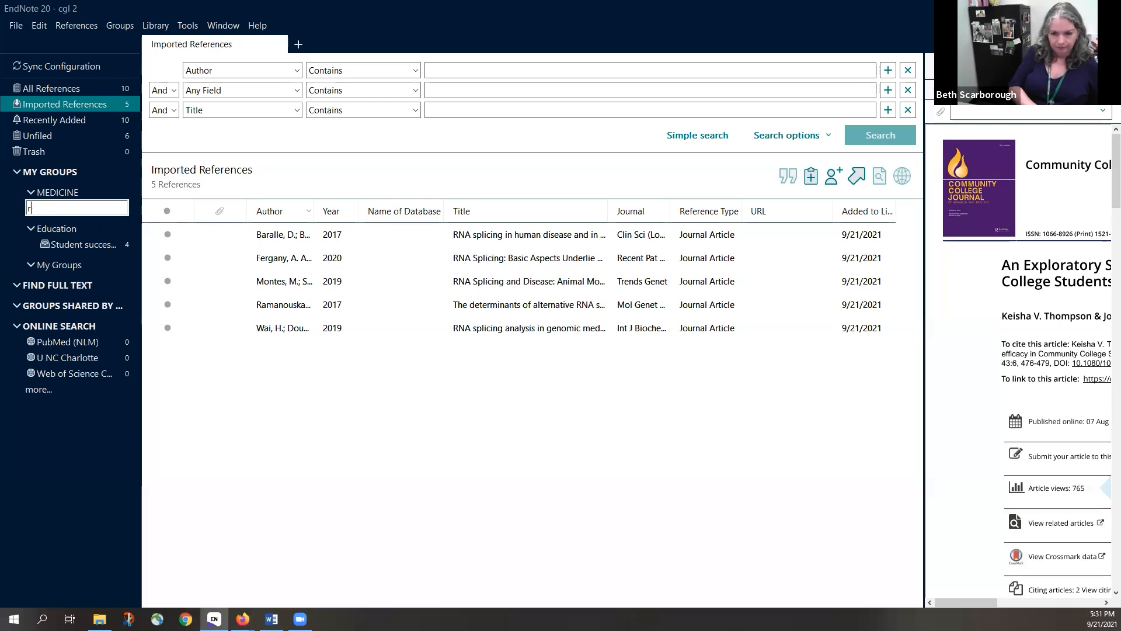
text(RNA splicing)
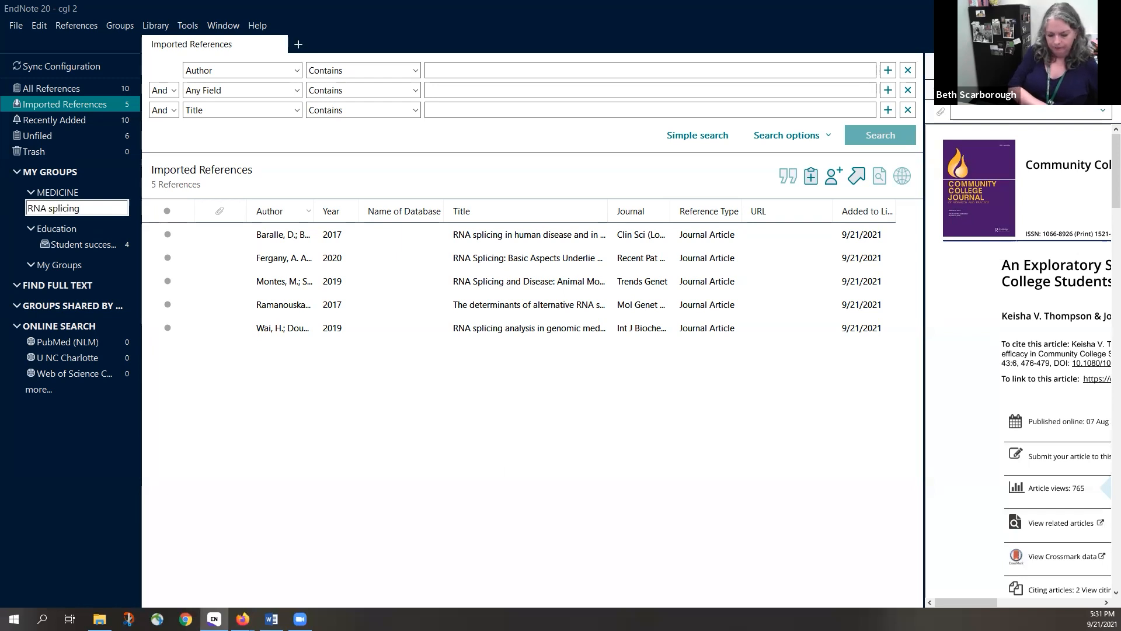
key(Return)
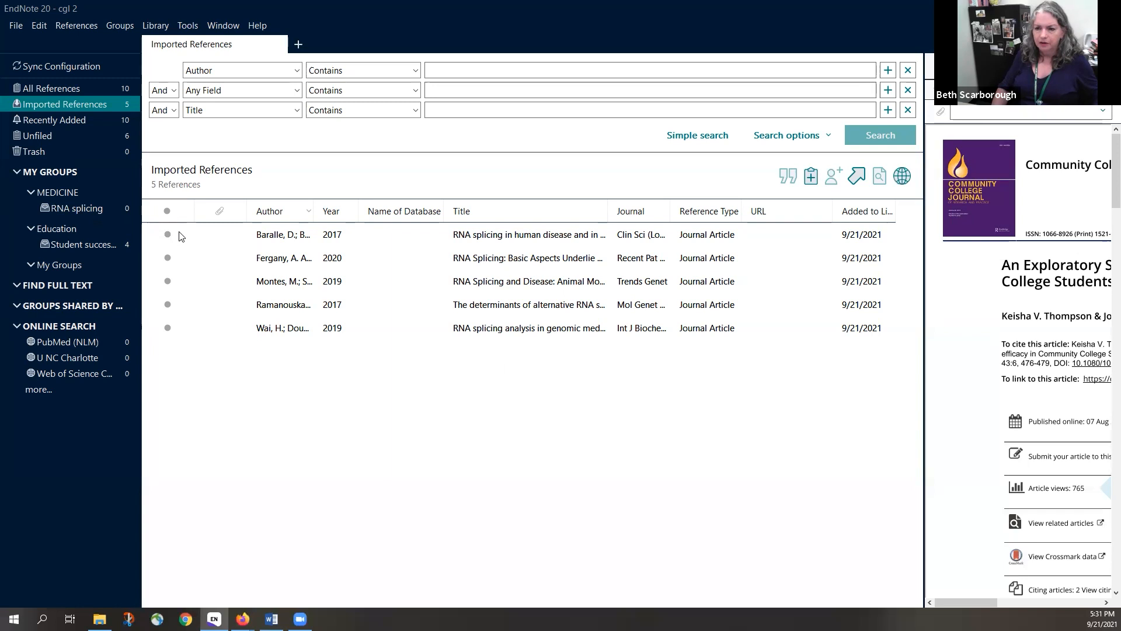
Move all five imported PubMed references into the RNA splicing group
click(298, 236)
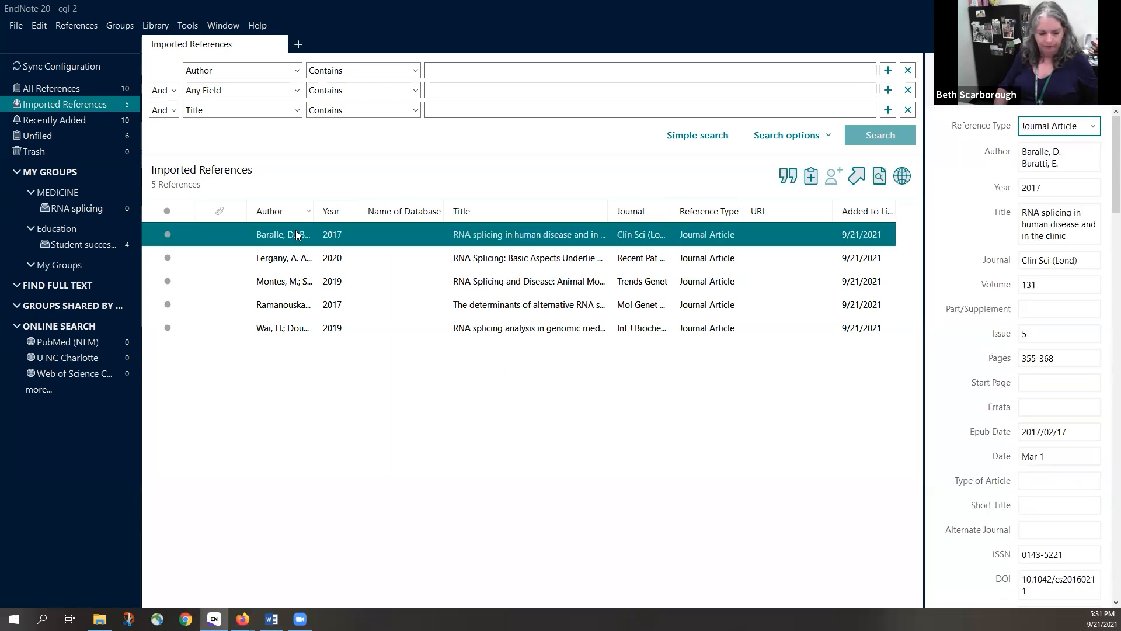
key(ctrl+a)
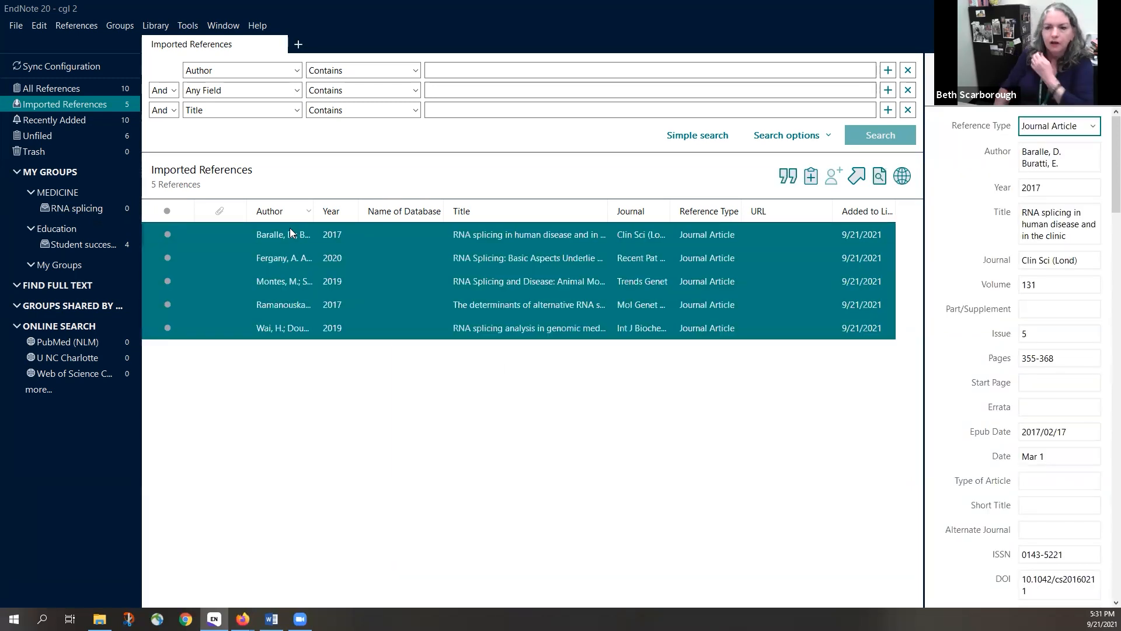
drag(220, 322, 91, 217)
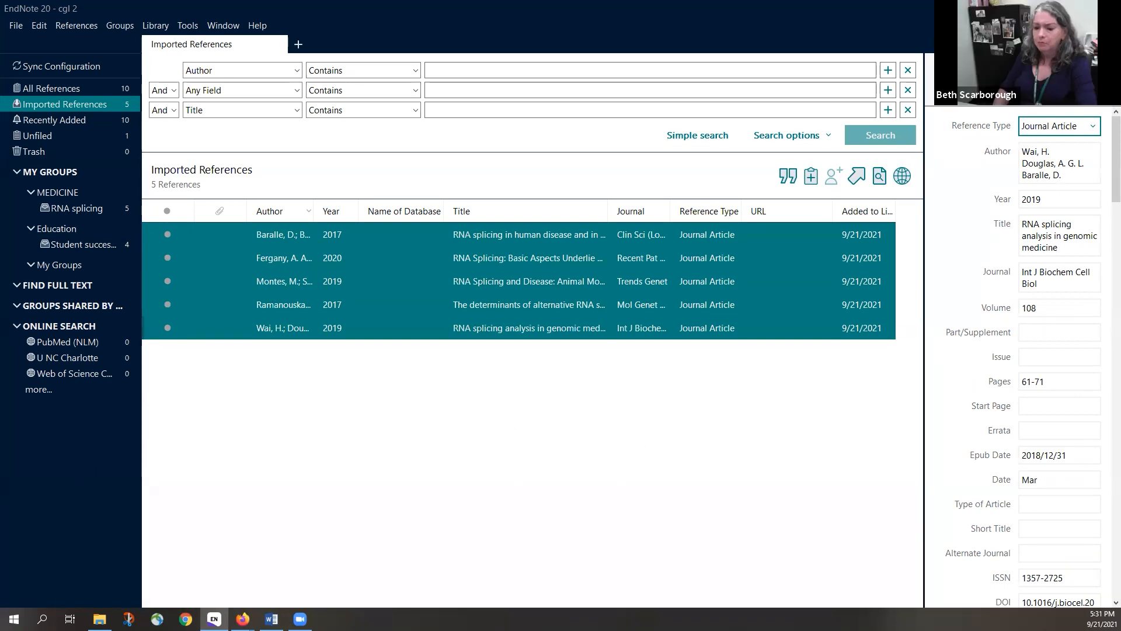
Open the PDF of the 'RNA splicing and disease' article from the PubMed results in Firefox
mouse_move(247, 605)
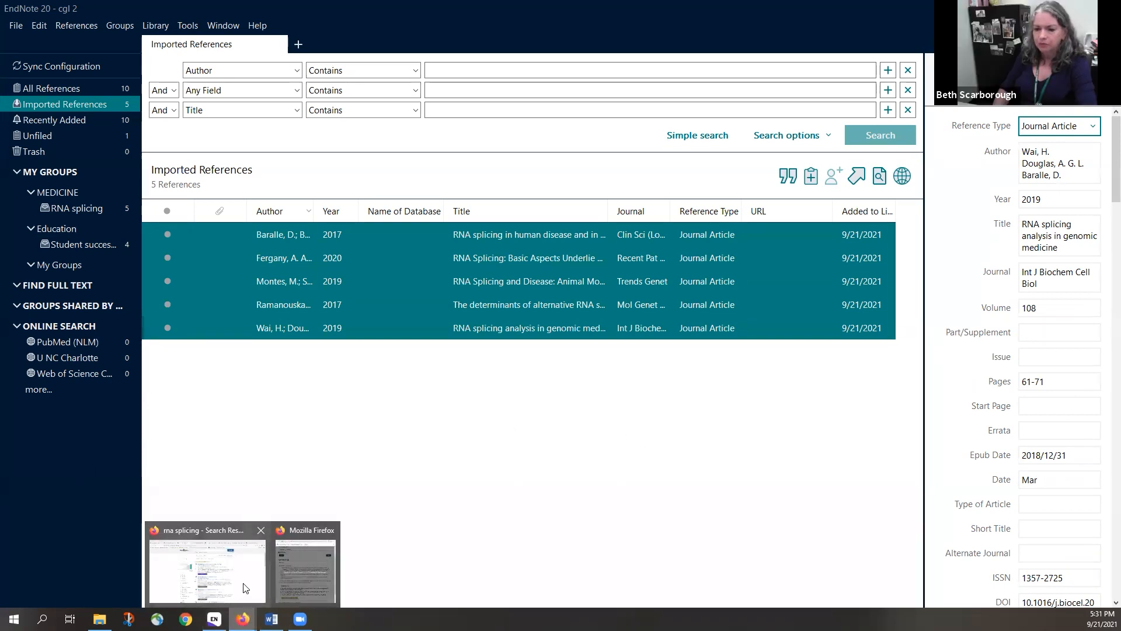
click(246, 584)
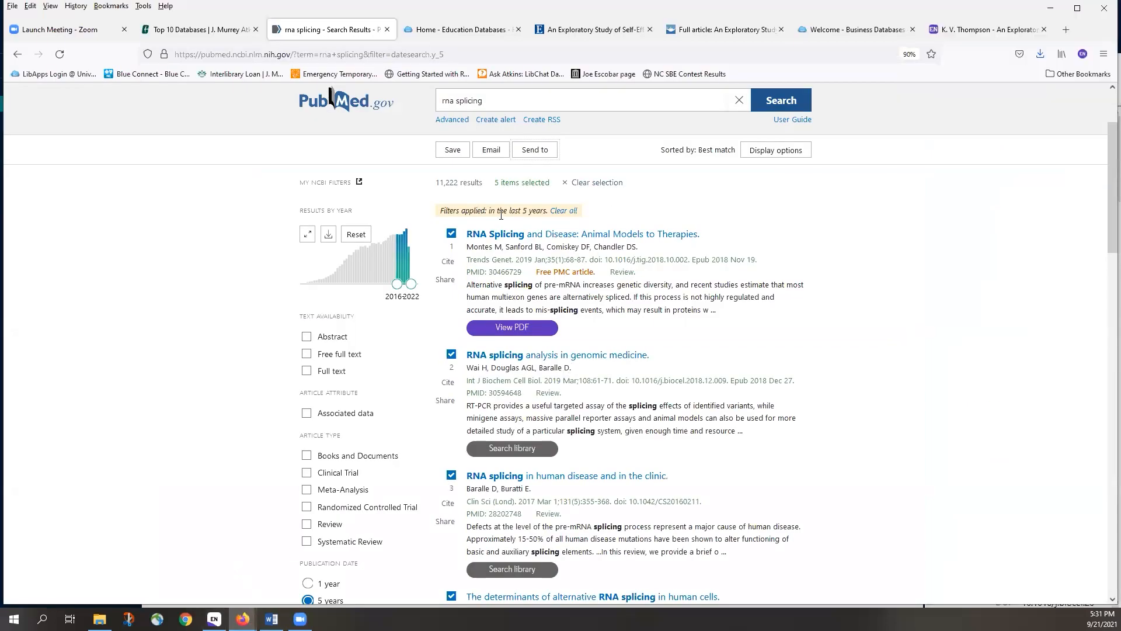
mouse_move(514, 329)
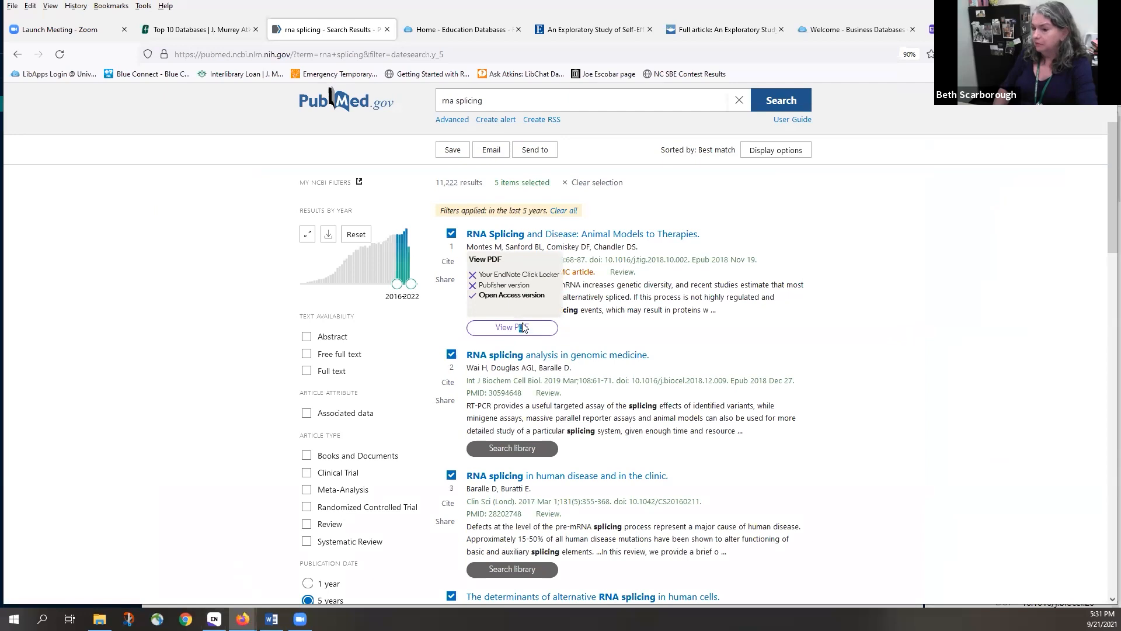
click(523, 328)
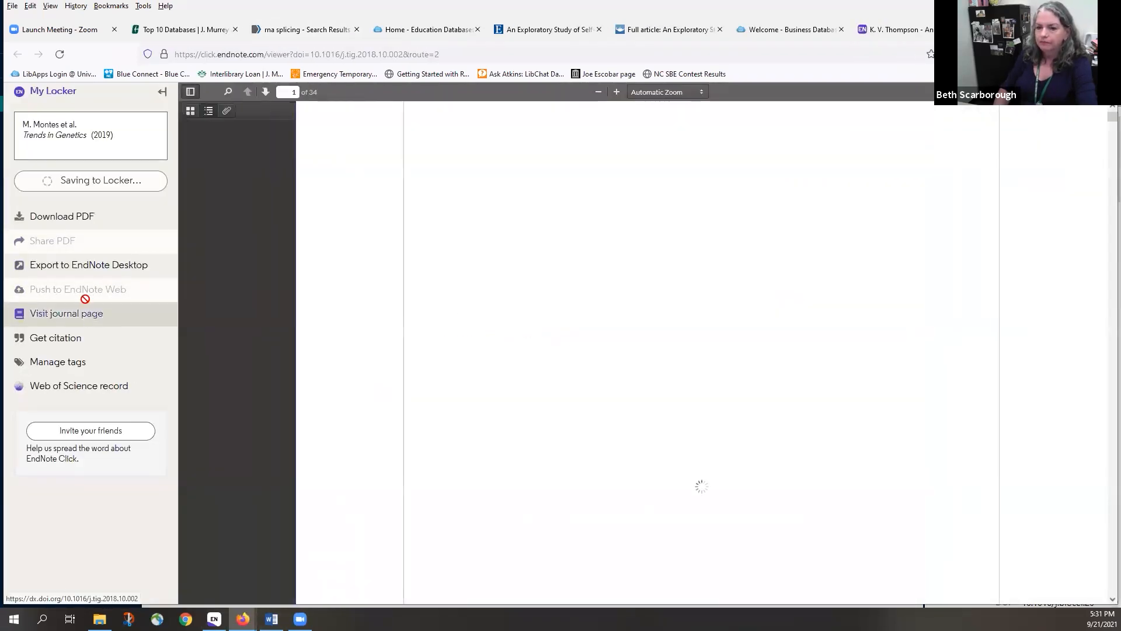
Export the article's citation to EndNote Desktop and open the downloaded file in EndNote
click(105, 268)
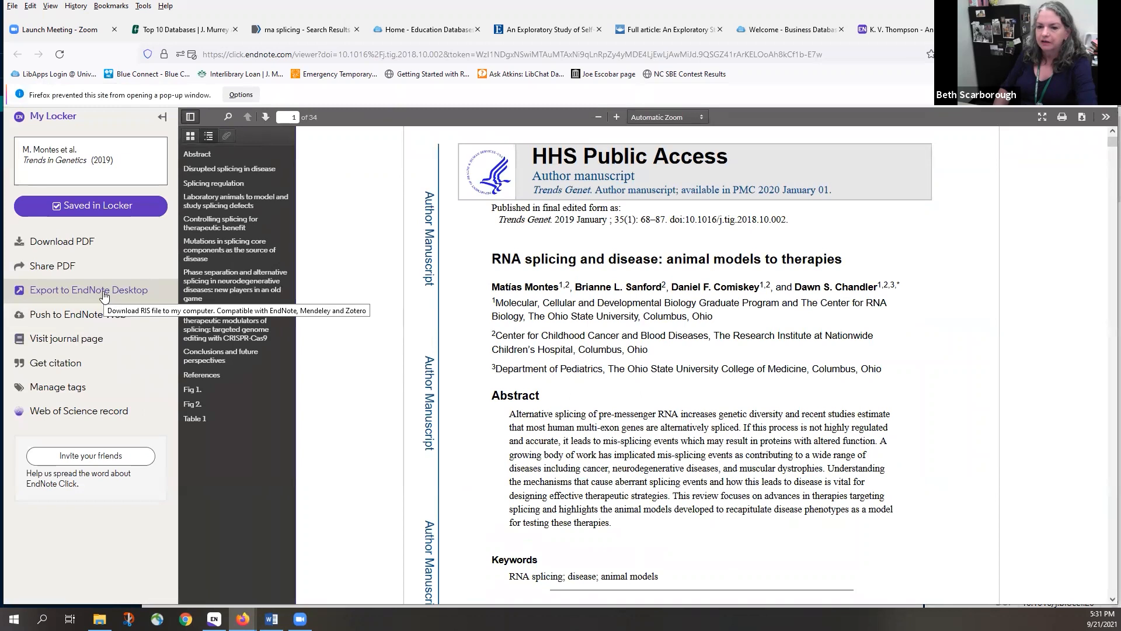
click(104, 296)
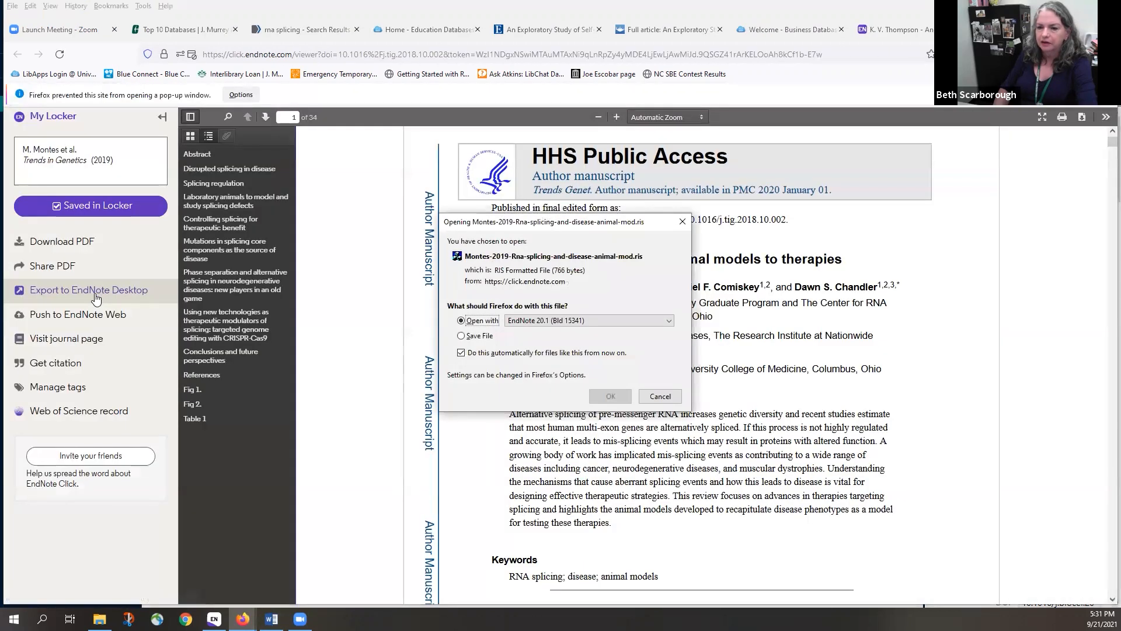
click(602, 396)
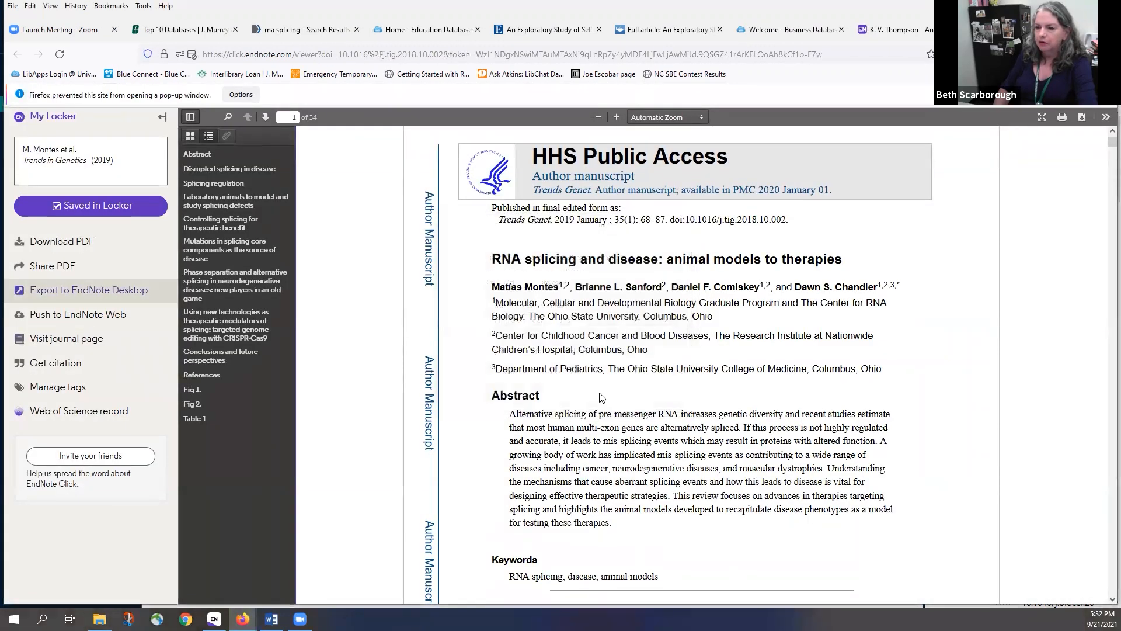
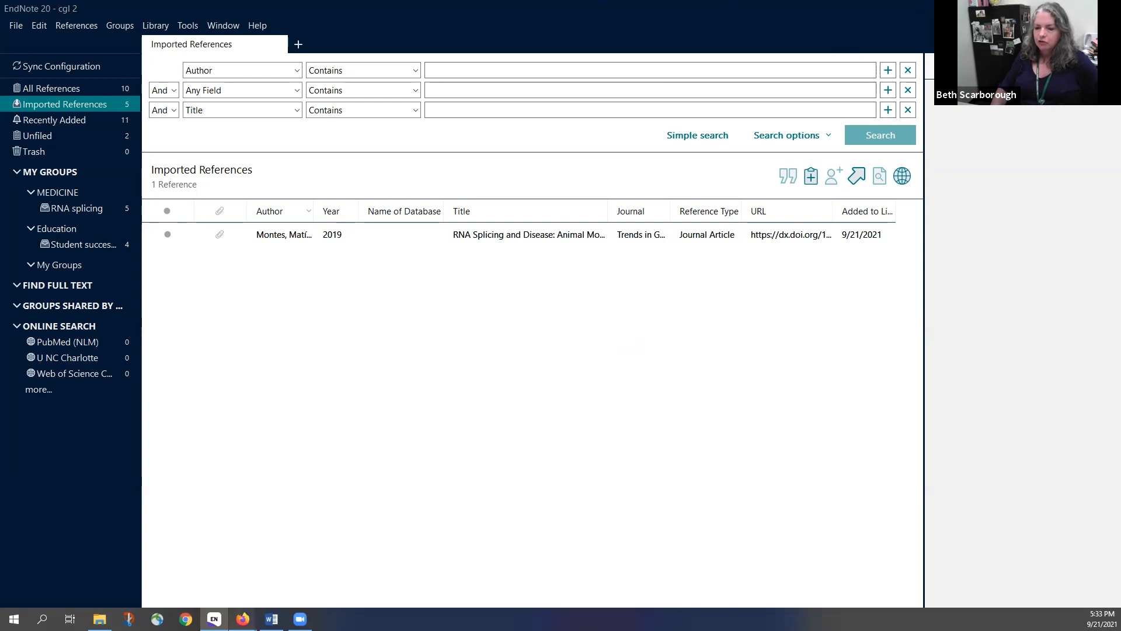
Bring back the Firefox window with the 'M. Montes - RNA Splicing' article and minimize the disclosure form window
mouse_move(243, 619)
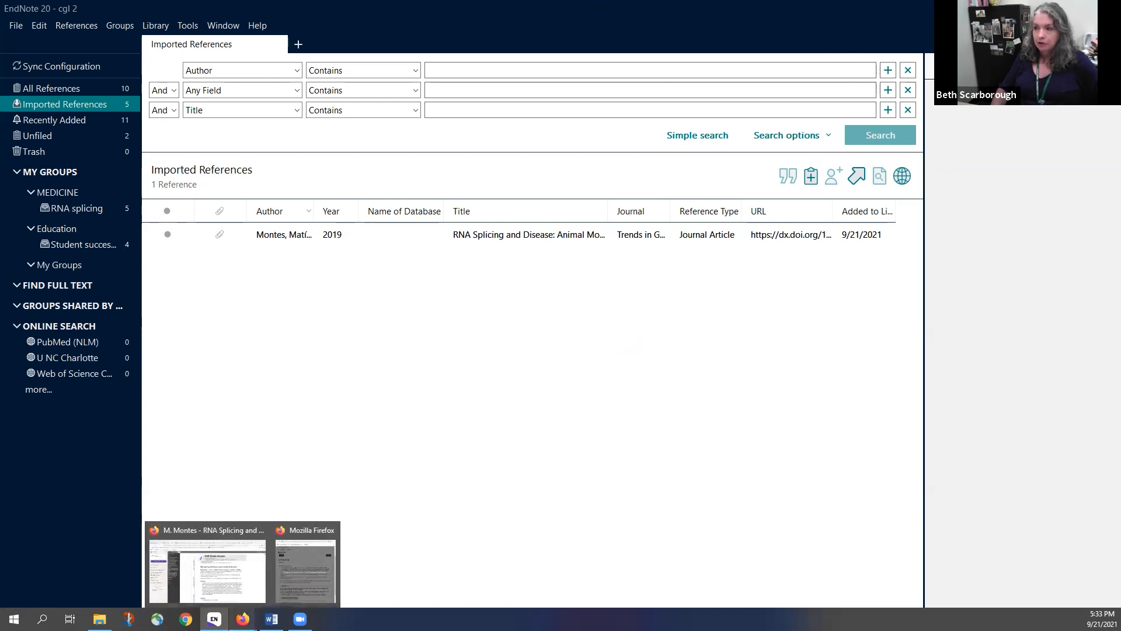
click(280, 589)
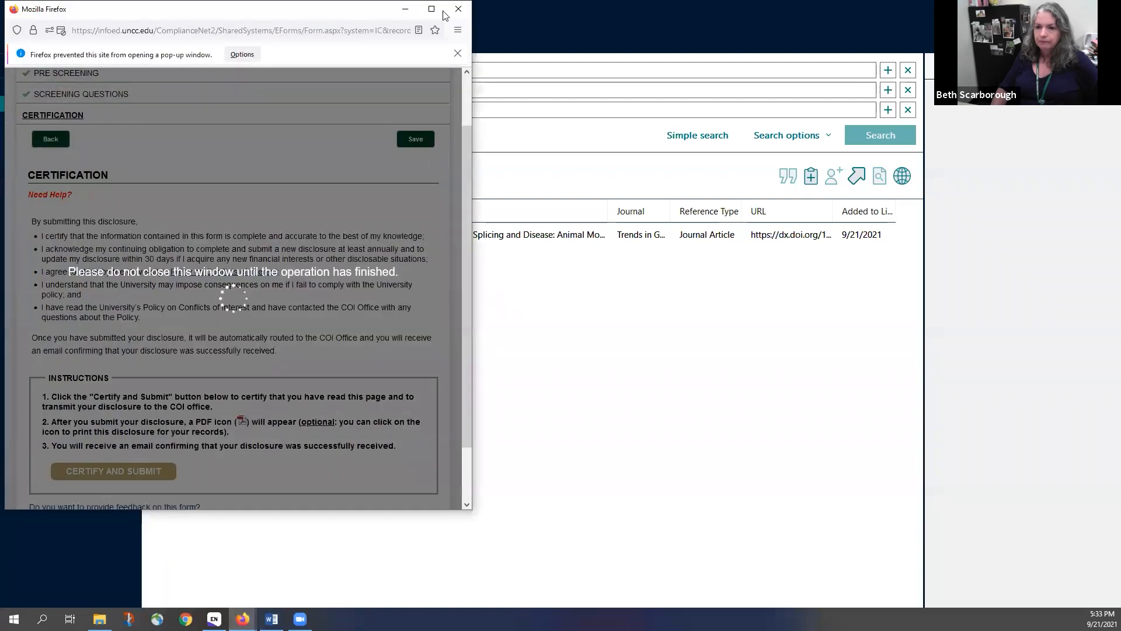
click(405, 9)
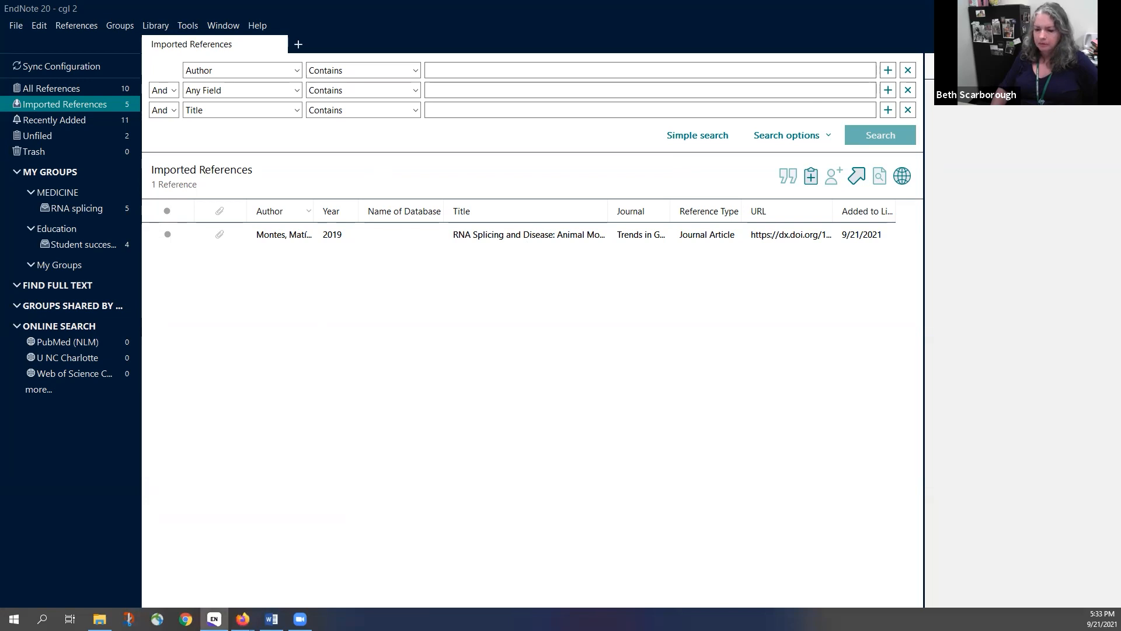
click(242, 619)
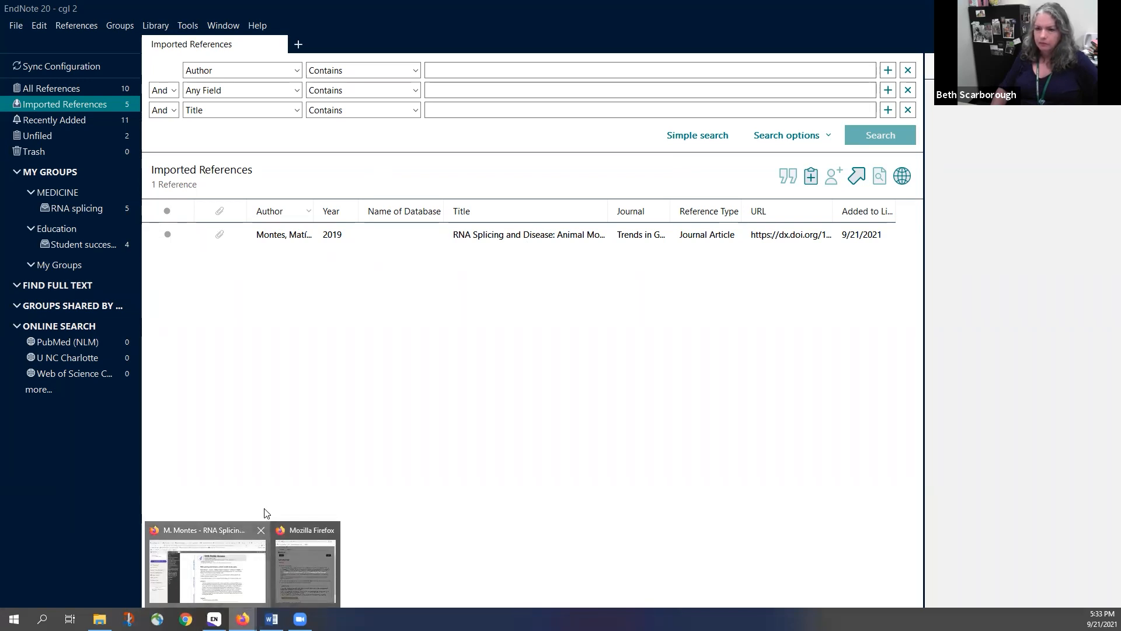
click(260, 564)
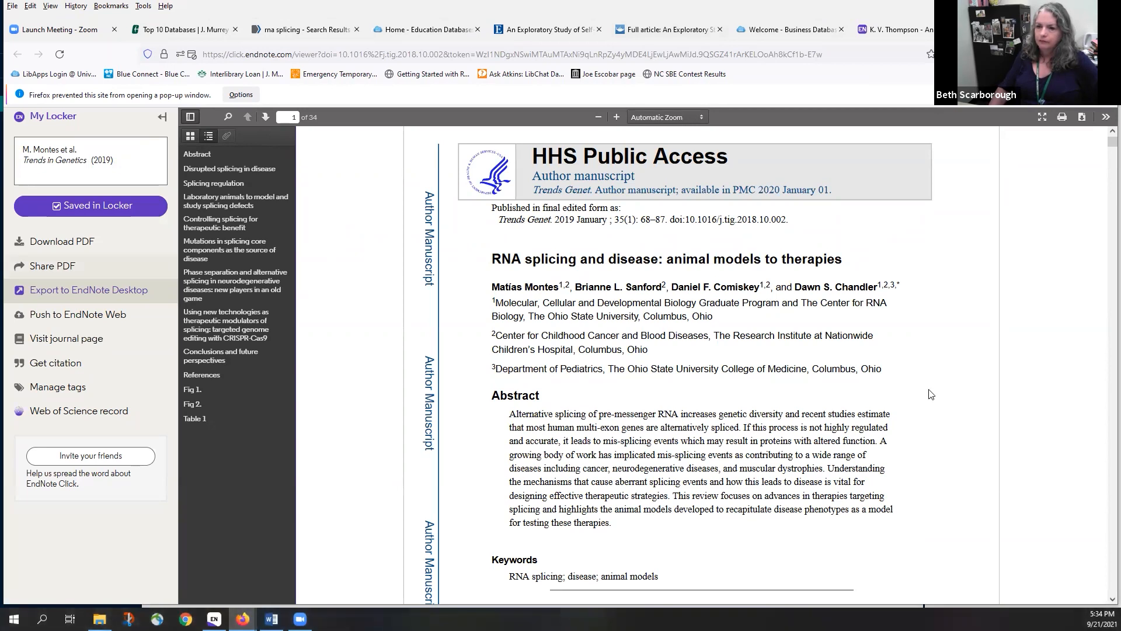
From the Atkins Library homepage, search the catalog for 'rna splicing'
click(183, 31)
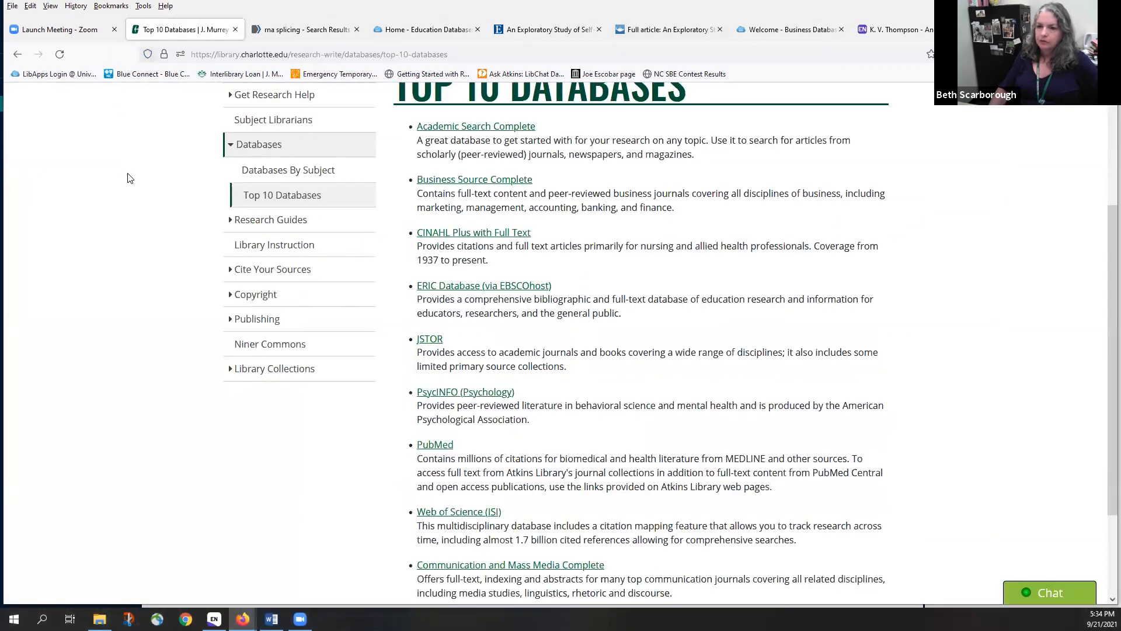
scroll(130, 177, up, 3)
click(350, 139)
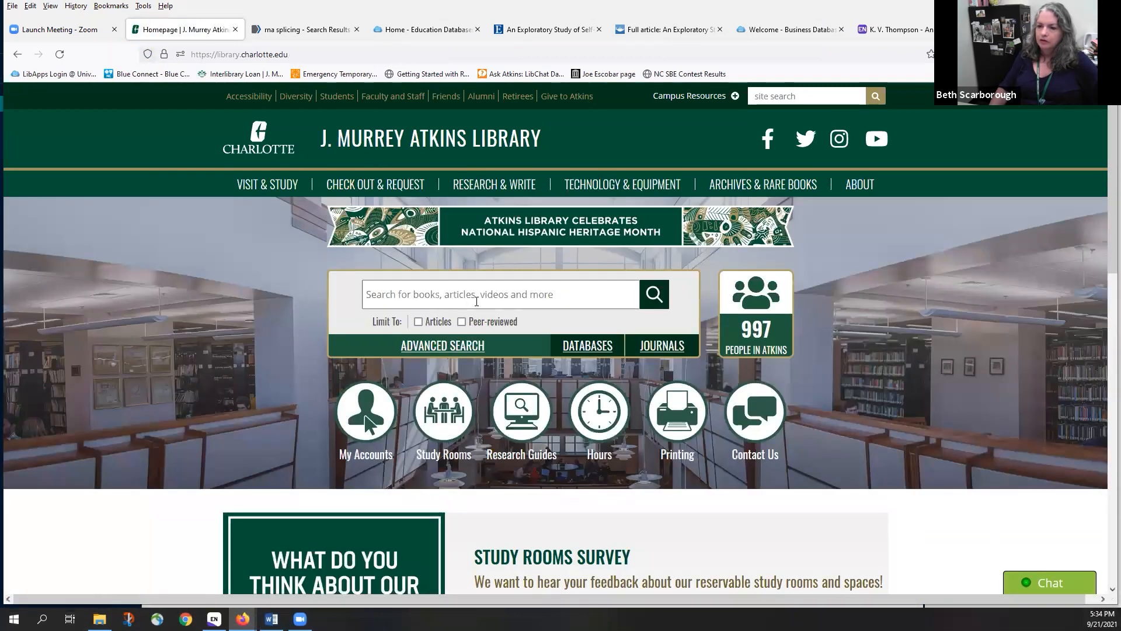
click(477, 302)
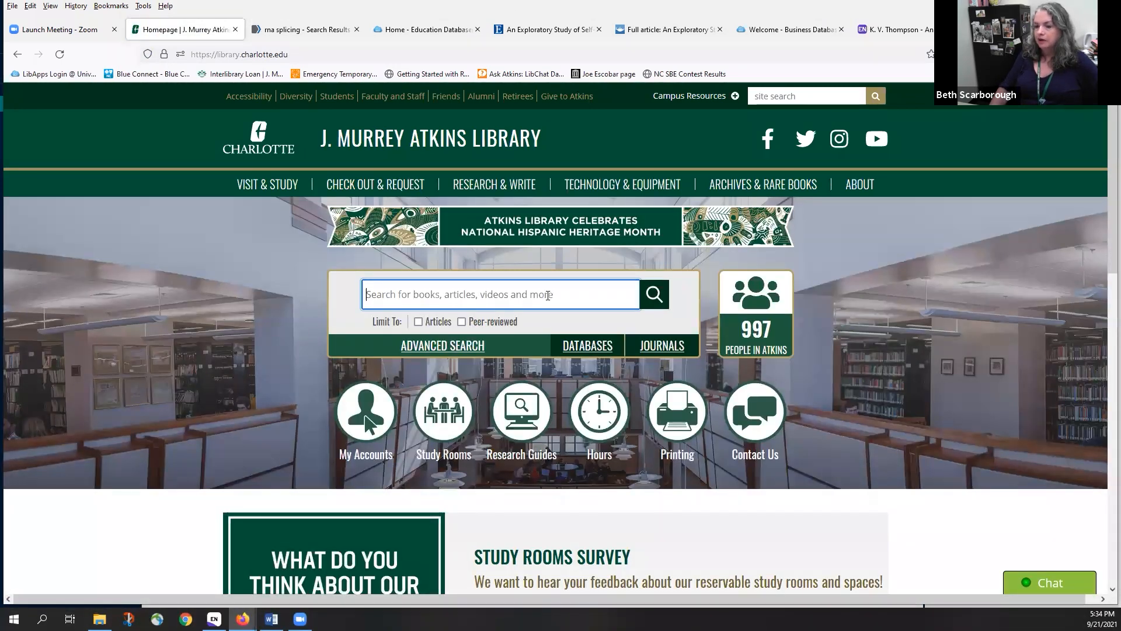
text(rna)
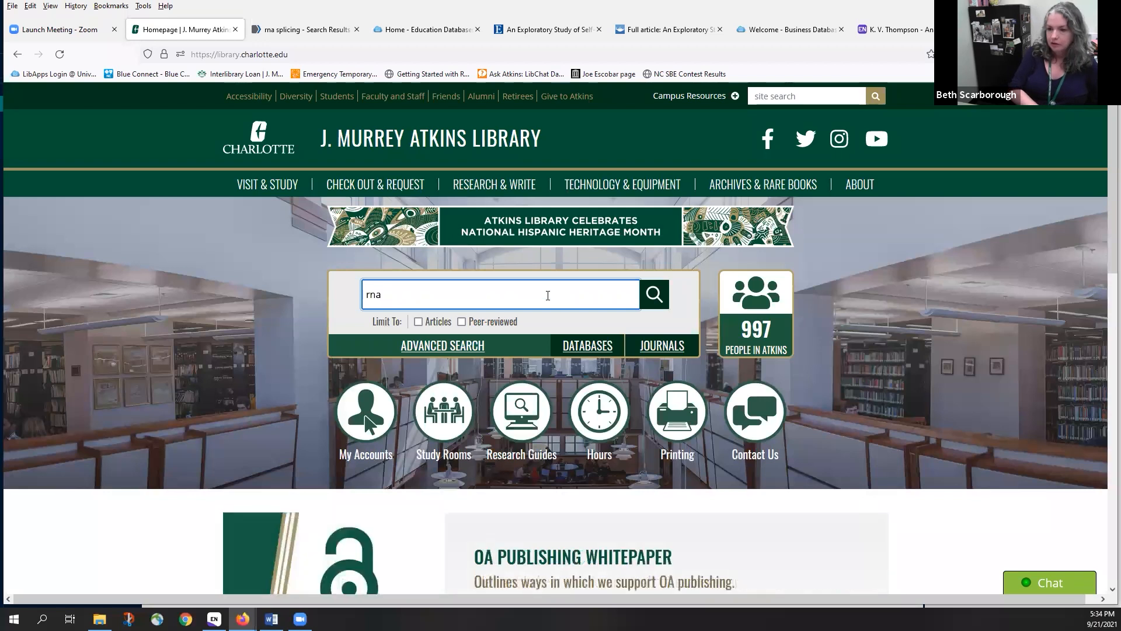
text( splicin)
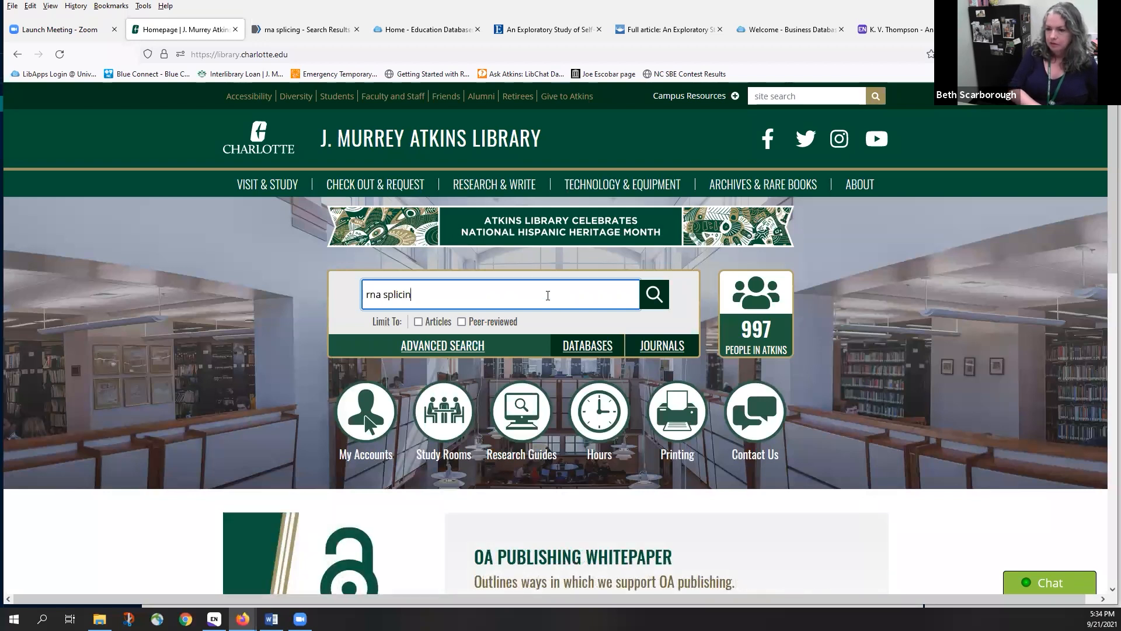
text(g)
key(Return)
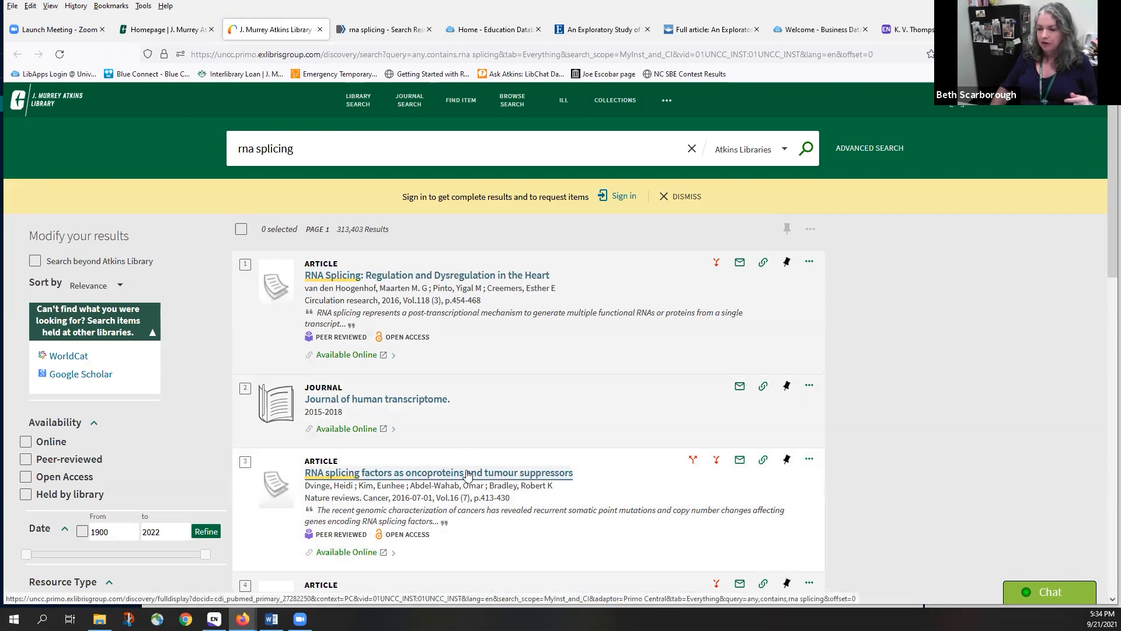
Send the 'RNA splicing factors as oncoproteins and tumour suppressors' record to EndNote Desktop and open its RIS file in EndNote
click(467, 473)
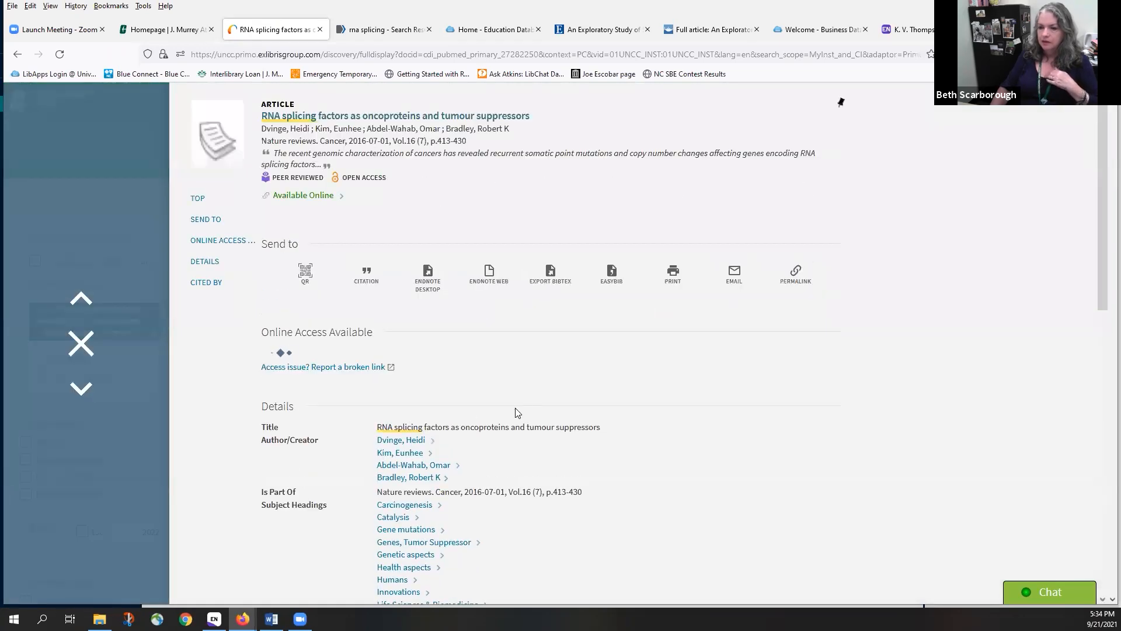
click(427, 286)
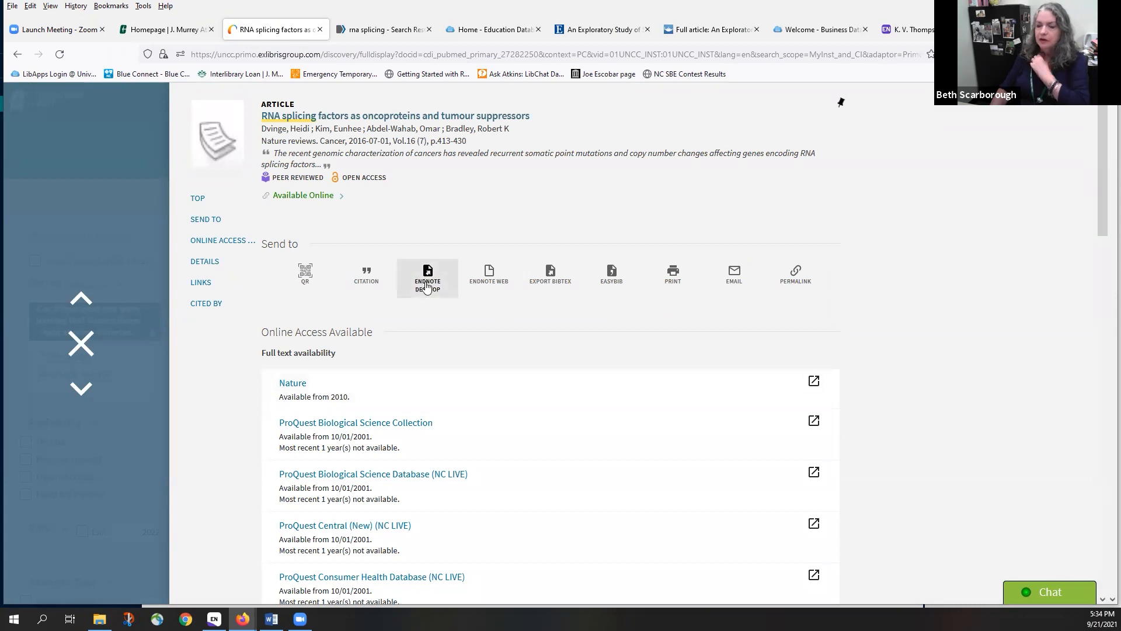
click(427, 285)
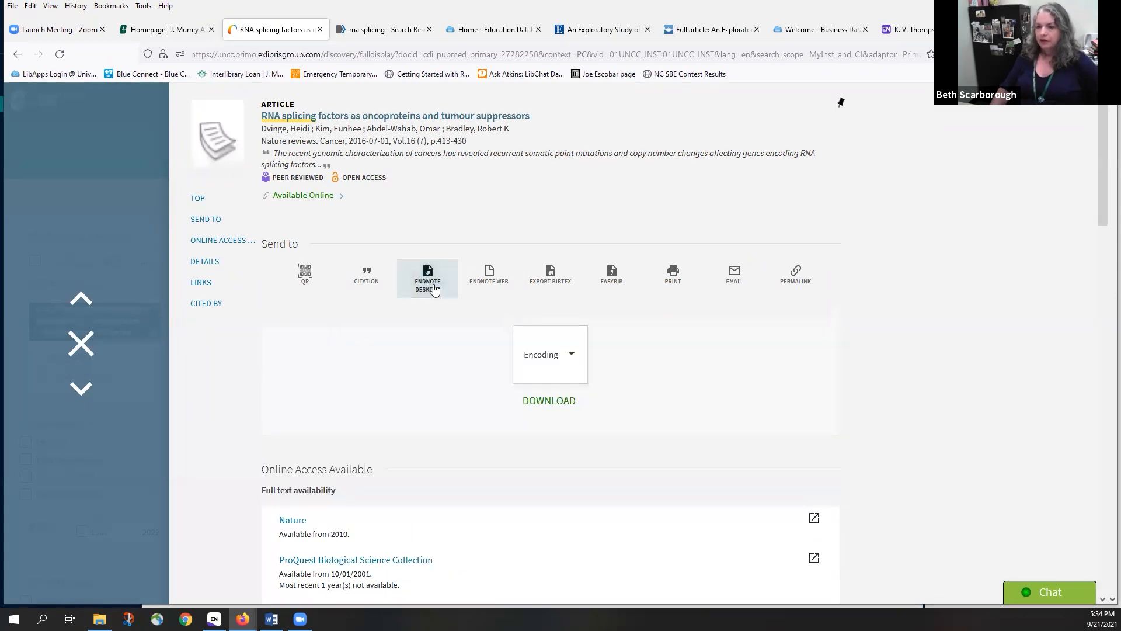
click(552, 400)
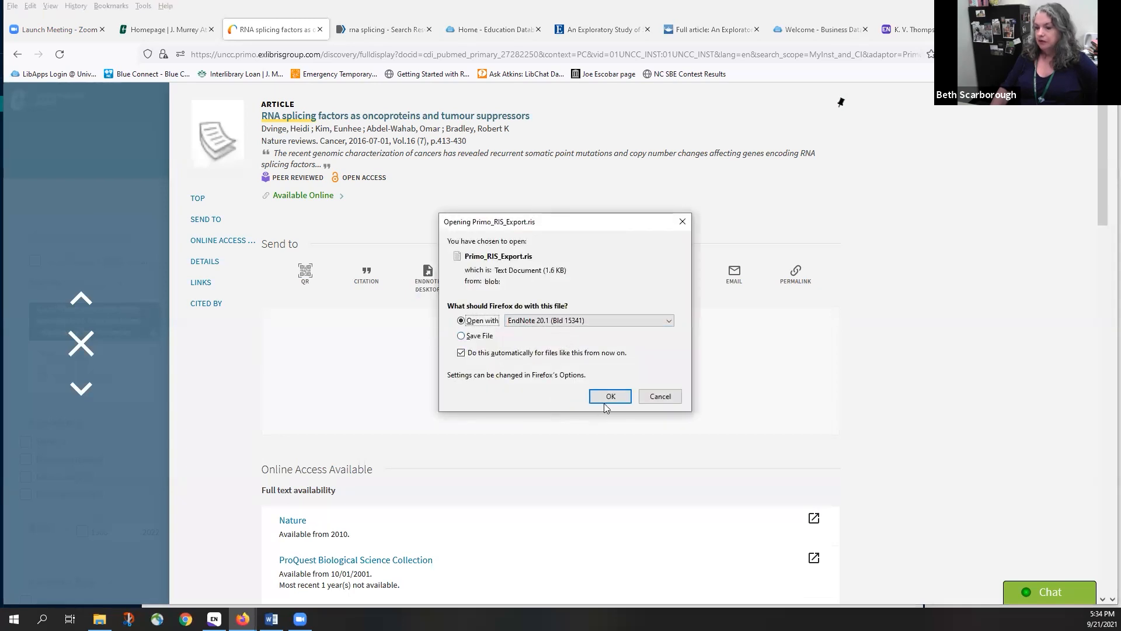
click(610, 397)
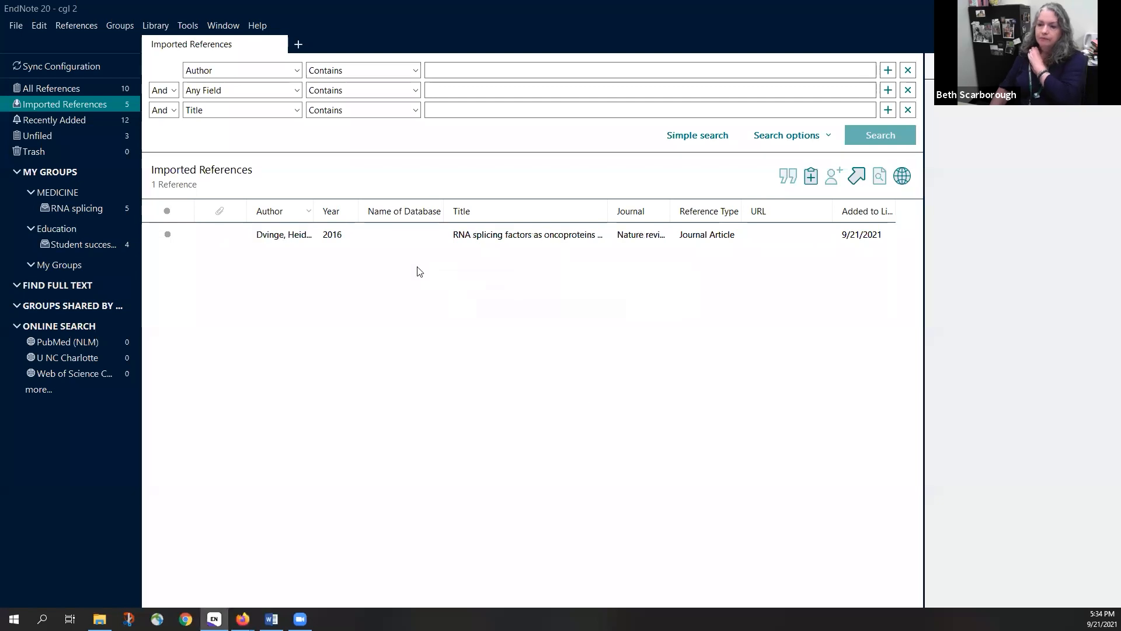
Drag the imported 2016 Dvinge reference into the RNA splicing group
click(453, 236)
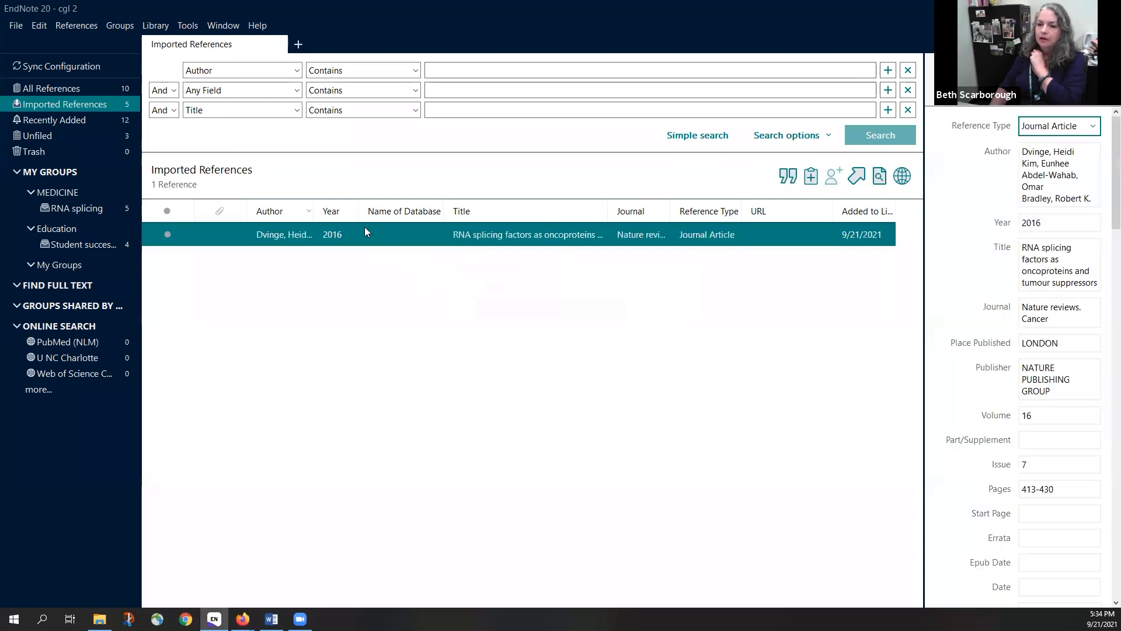
drag(361, 233, 89, 208)
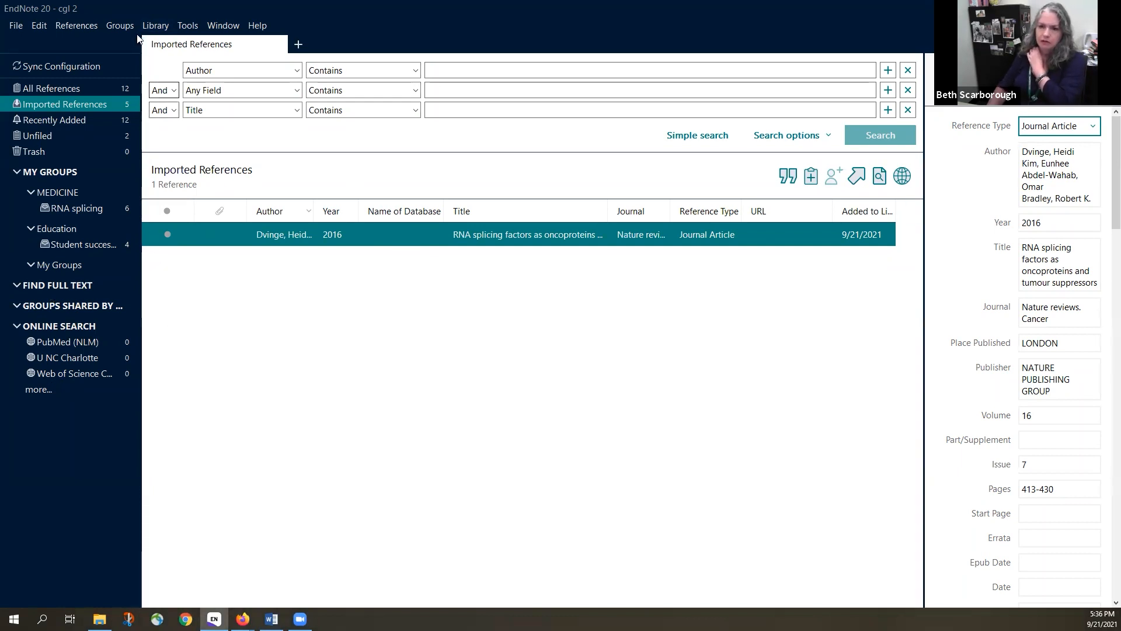
Create a new reference from References > New Reference with reference type Web Page
click(76, 26)
click(92, 38)
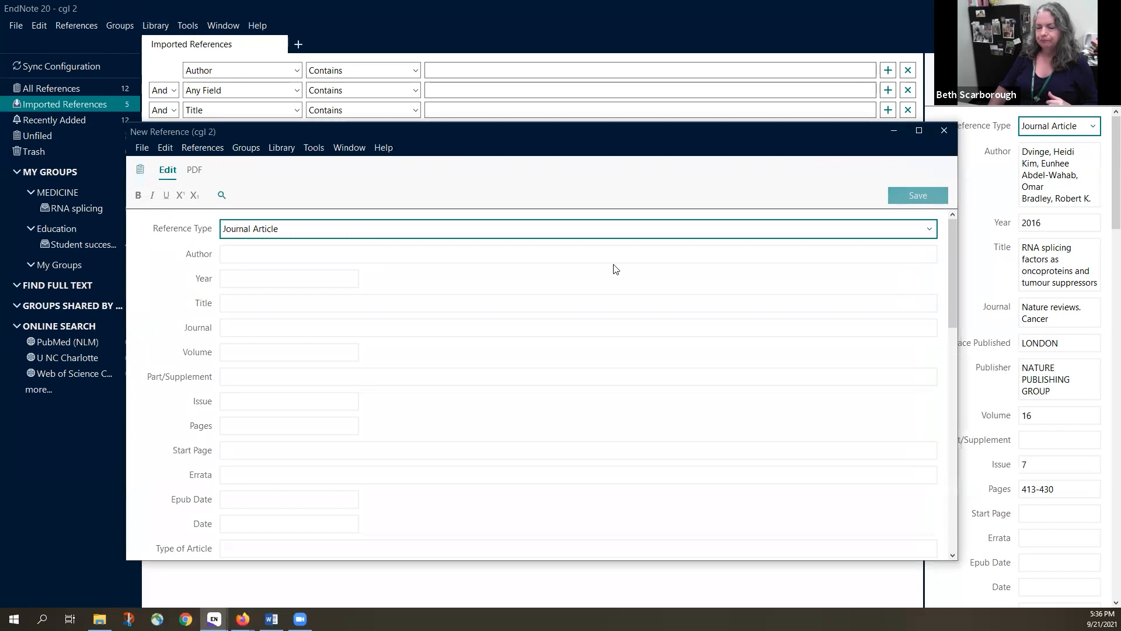
click(929, 230)
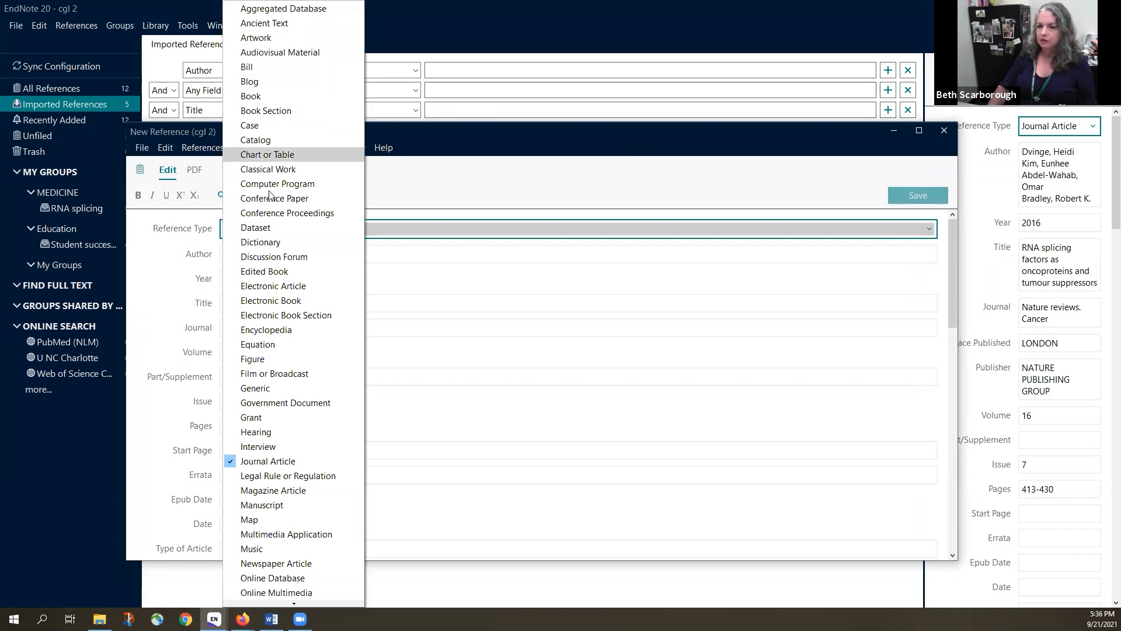
scroll(264, 187, down, 3)
scroll(267, 243, down, 2)
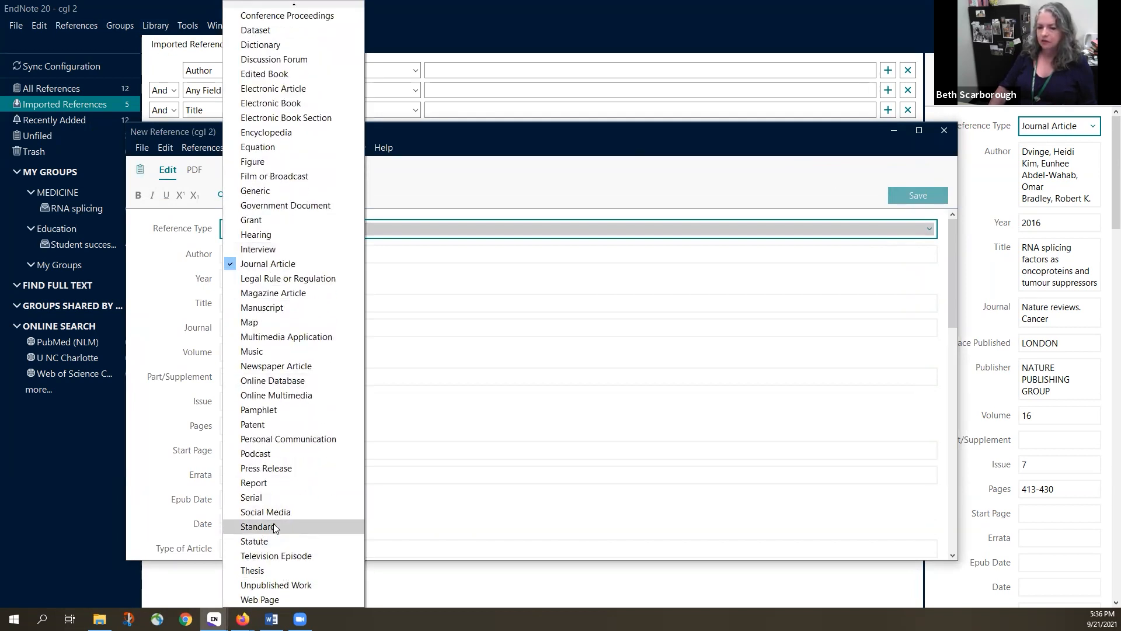
click(260, 600)
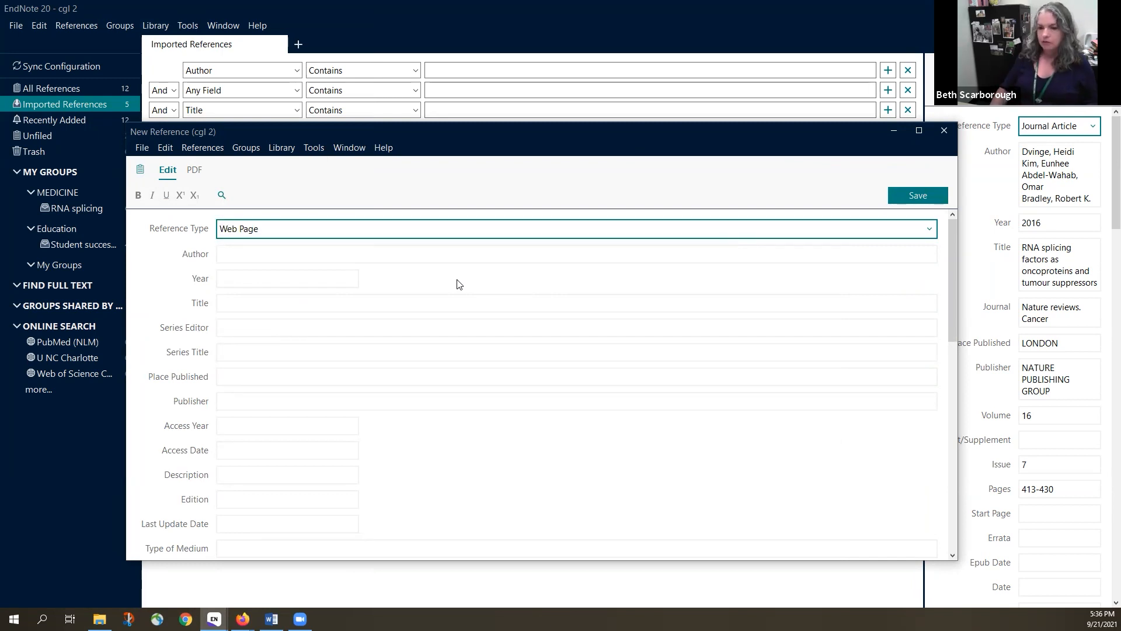
Enter two personal authors and the corporate author 'University of North Carolina Charlotte' on separate lines
click(253, 254)
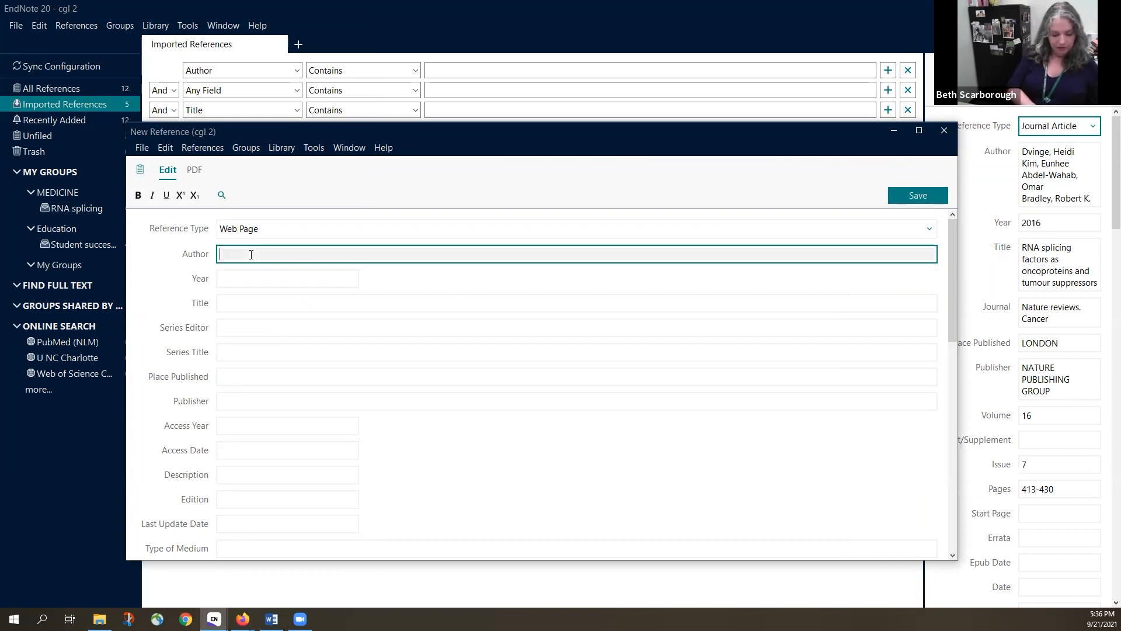
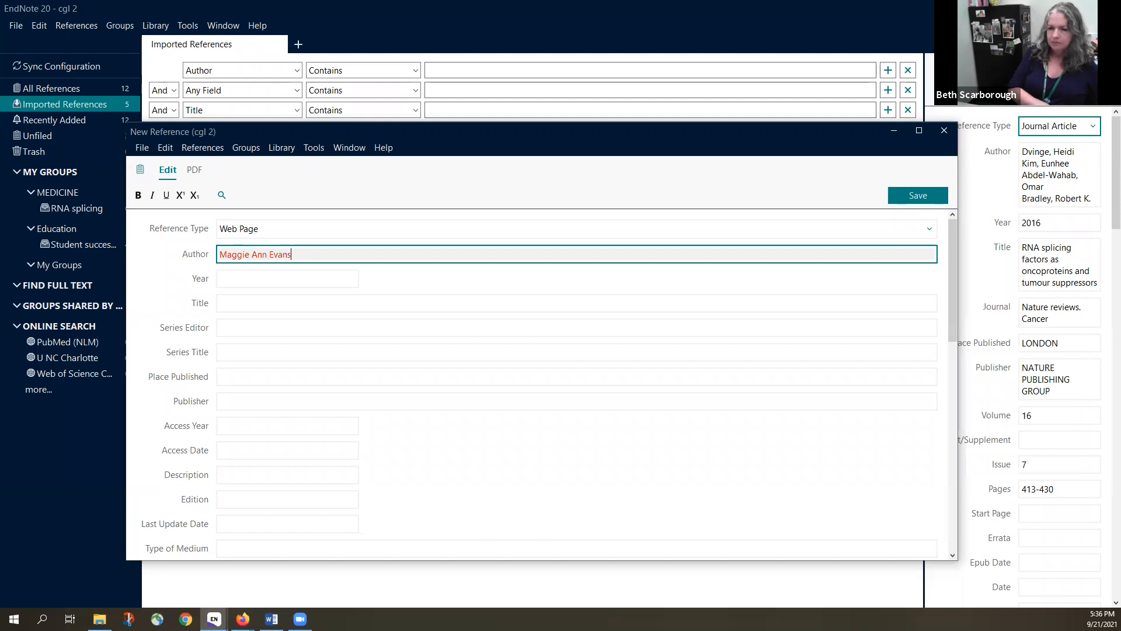
key(Return)
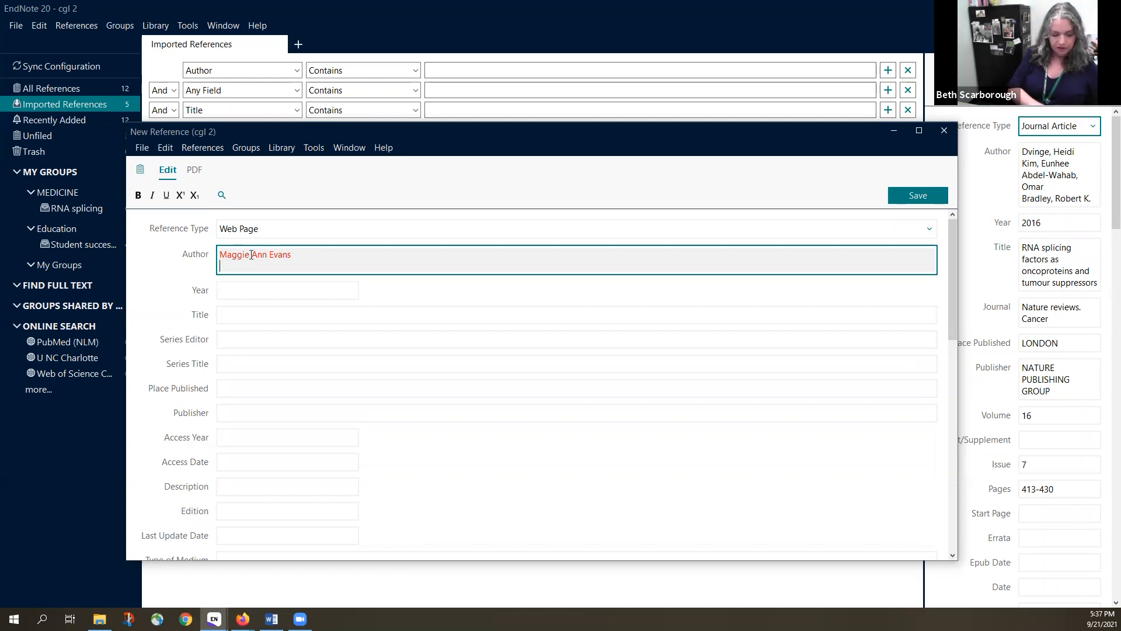
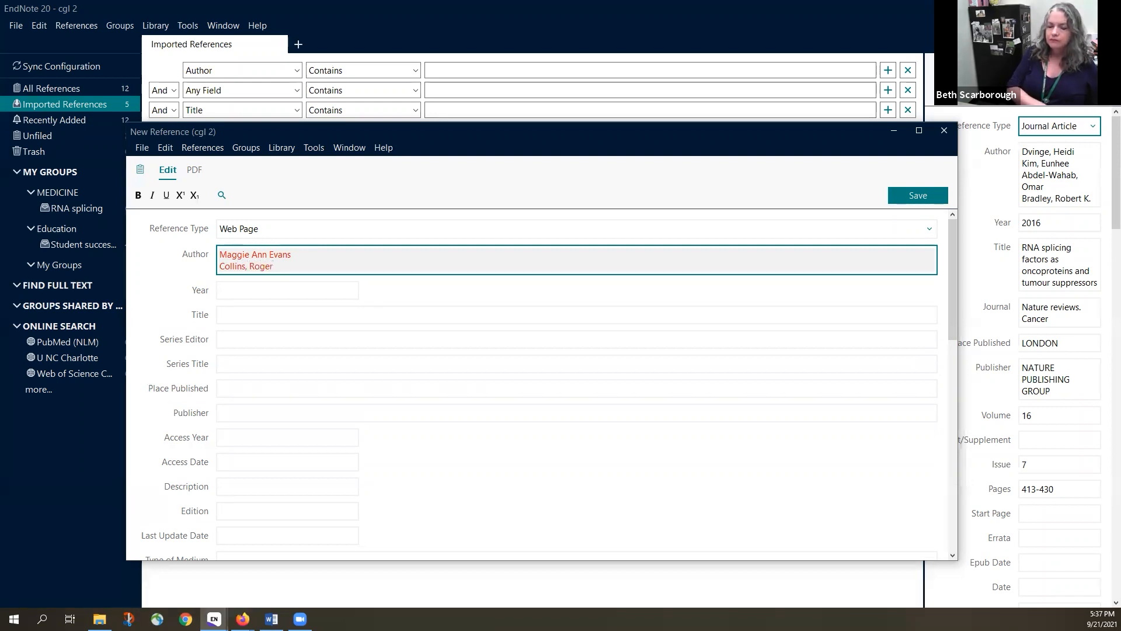
key(Return)
text(Universi)
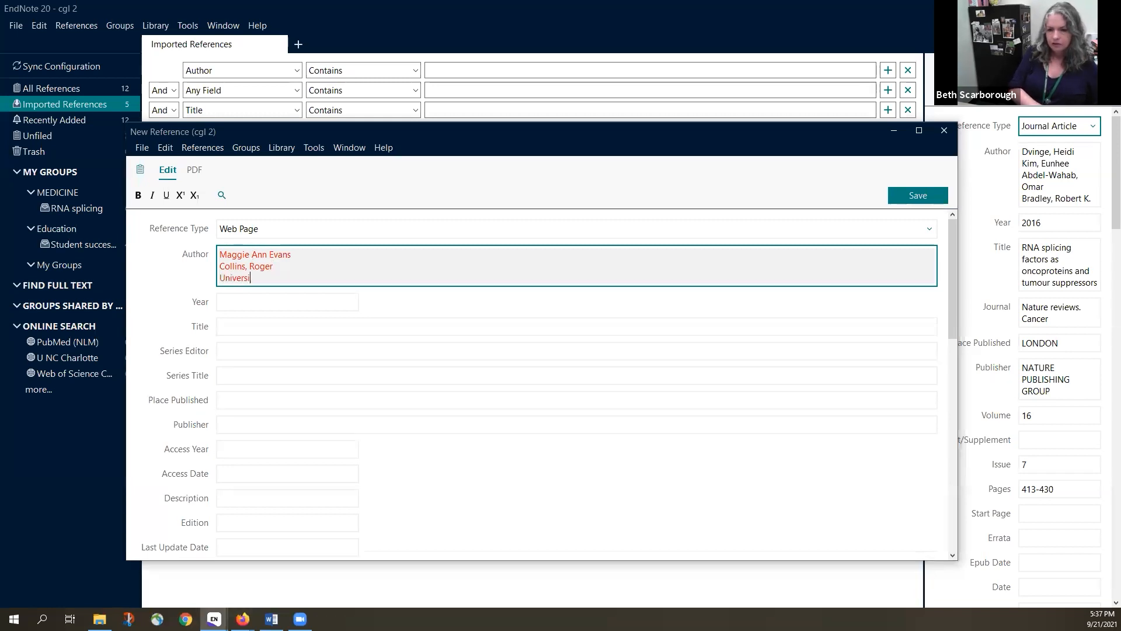
text(ty of North )
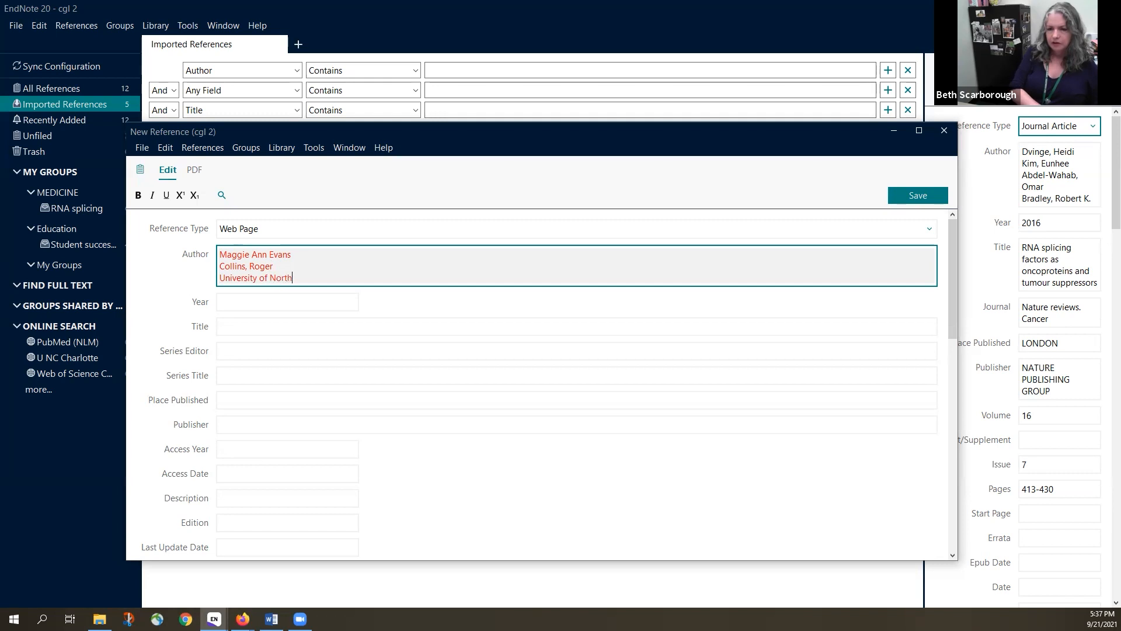
text(Carolina C)
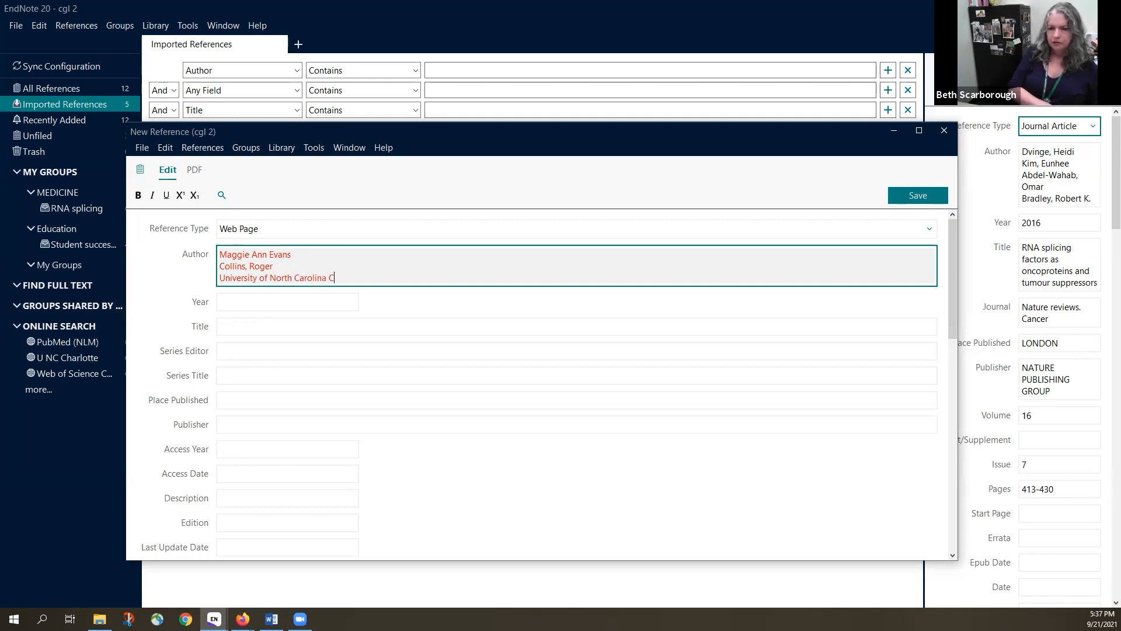
text(harlotte.)
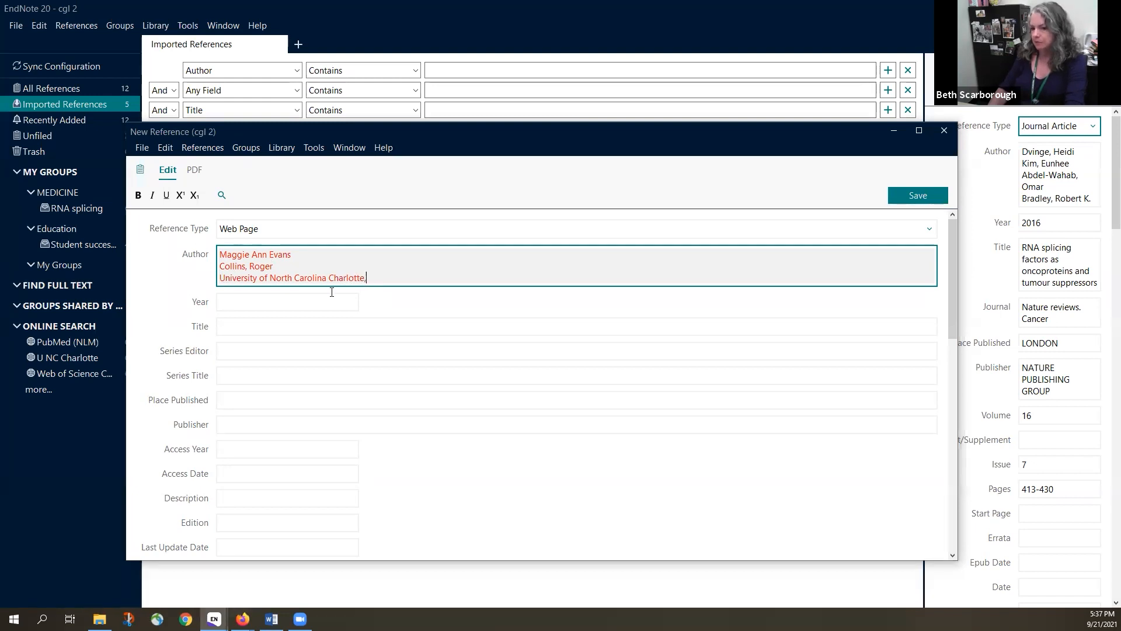
click(279, 304)
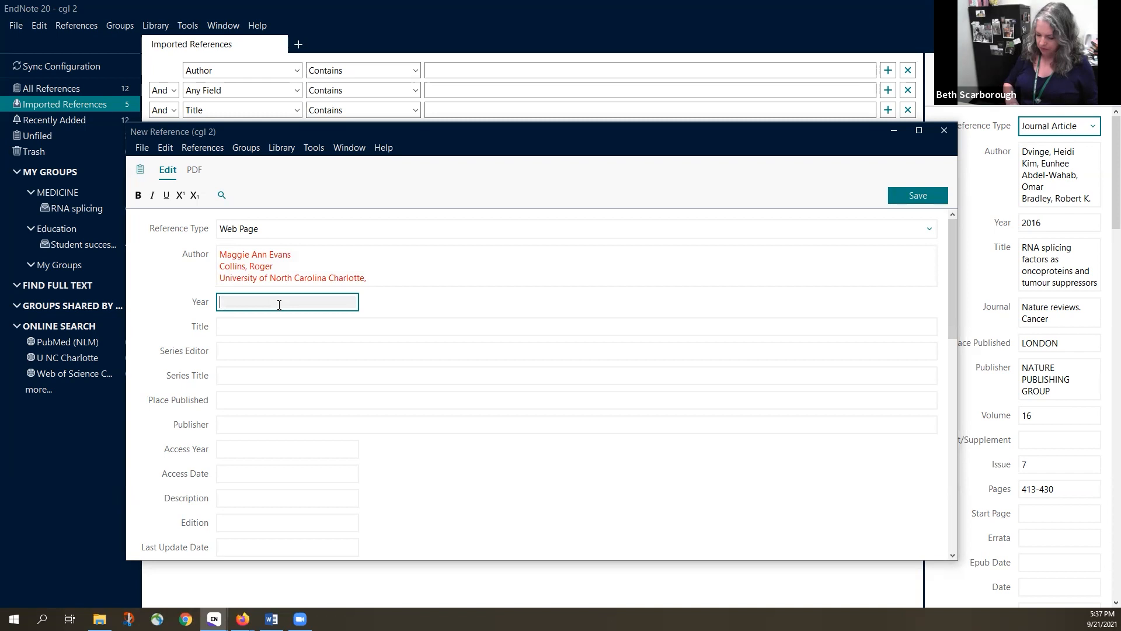
Enter year 2018 and title 'RNA splicing at Atrium Health'
text(20)
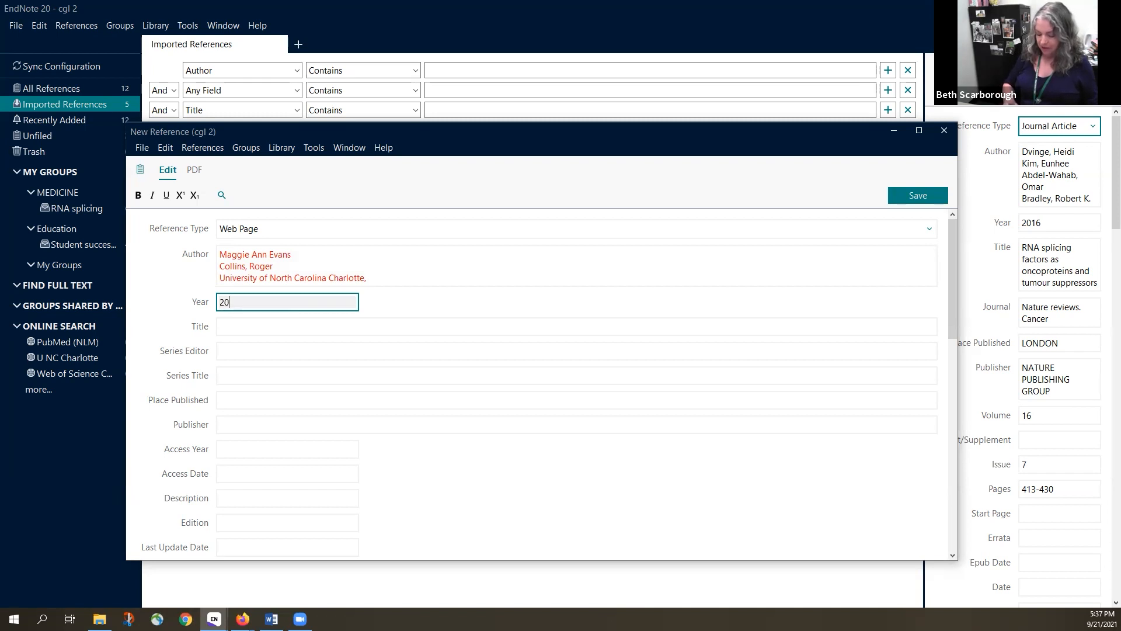
text(18)
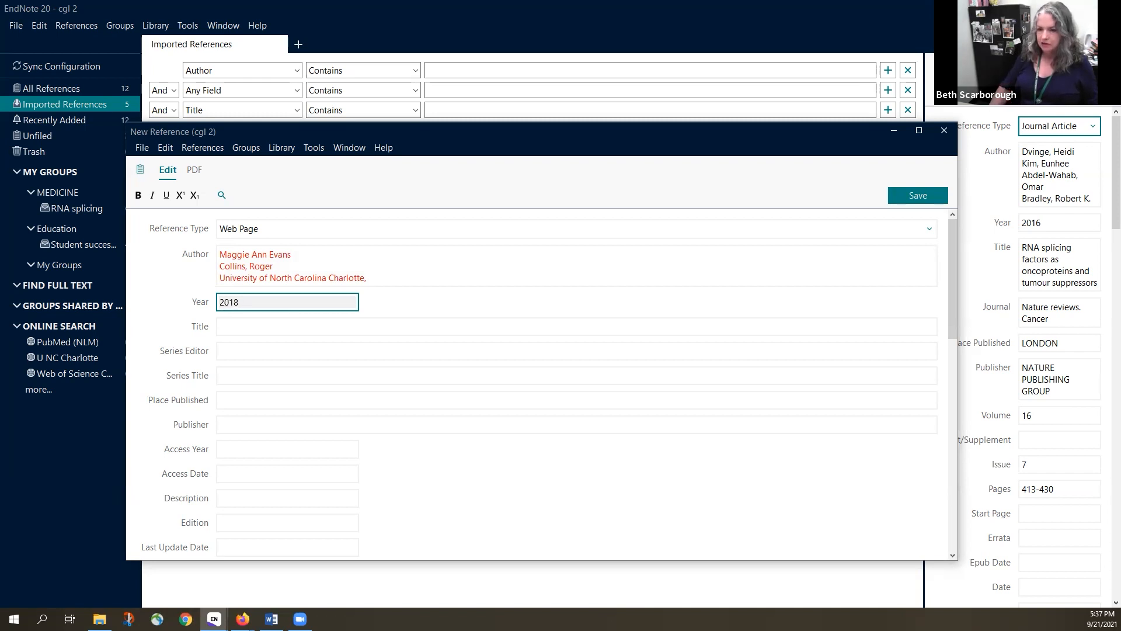
click(242, 325)
text(RNA )
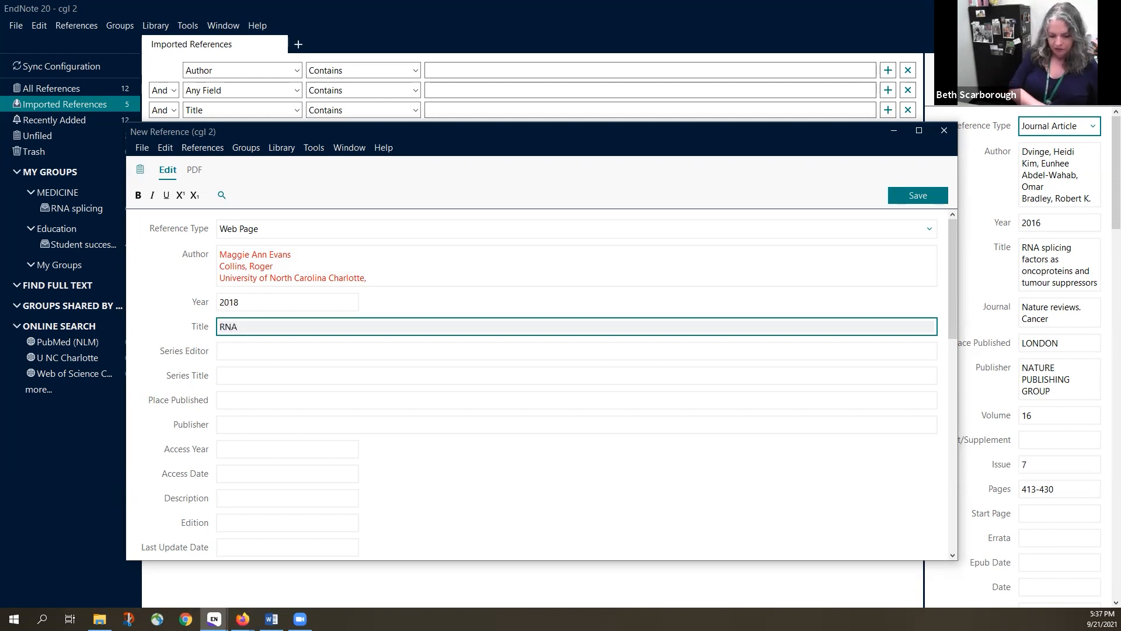
text(splicing)
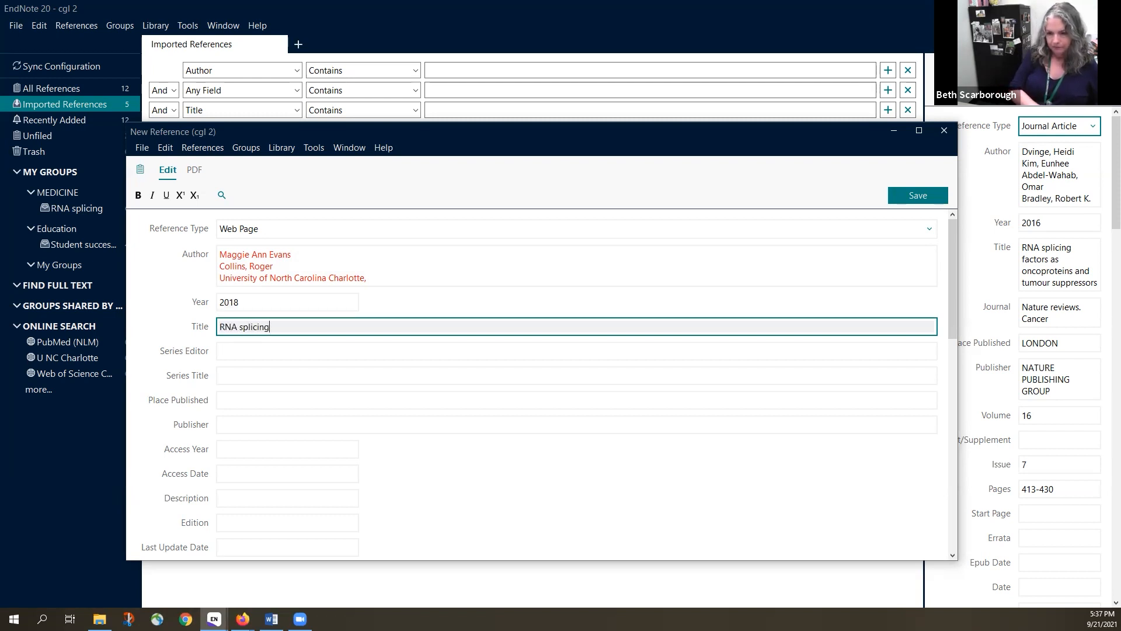
text( at Atr)
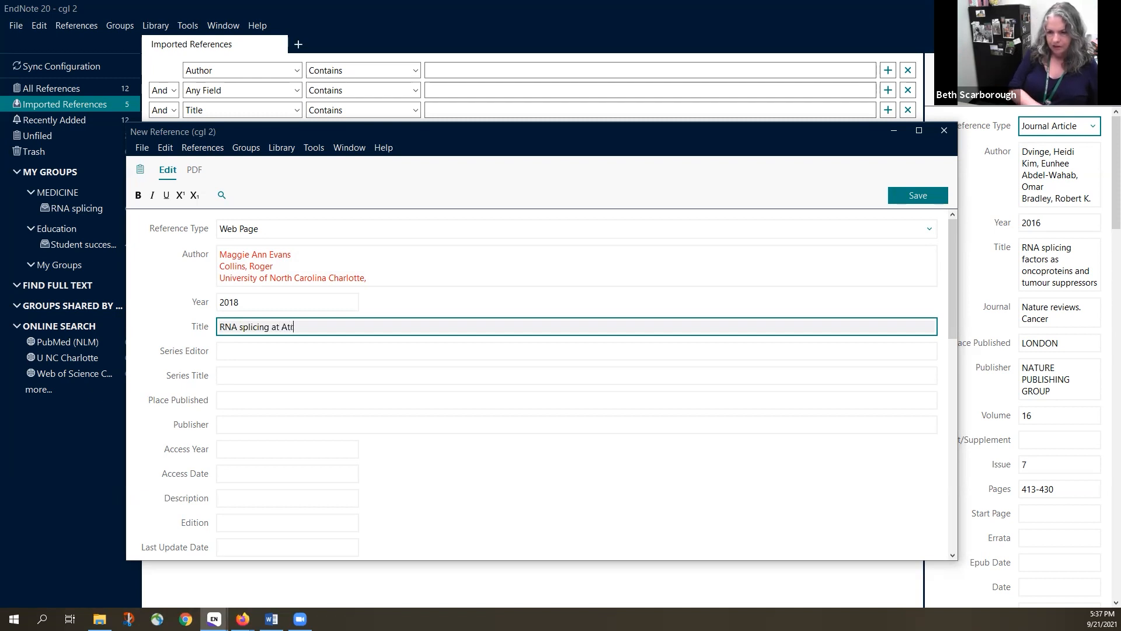
text(ium Health)
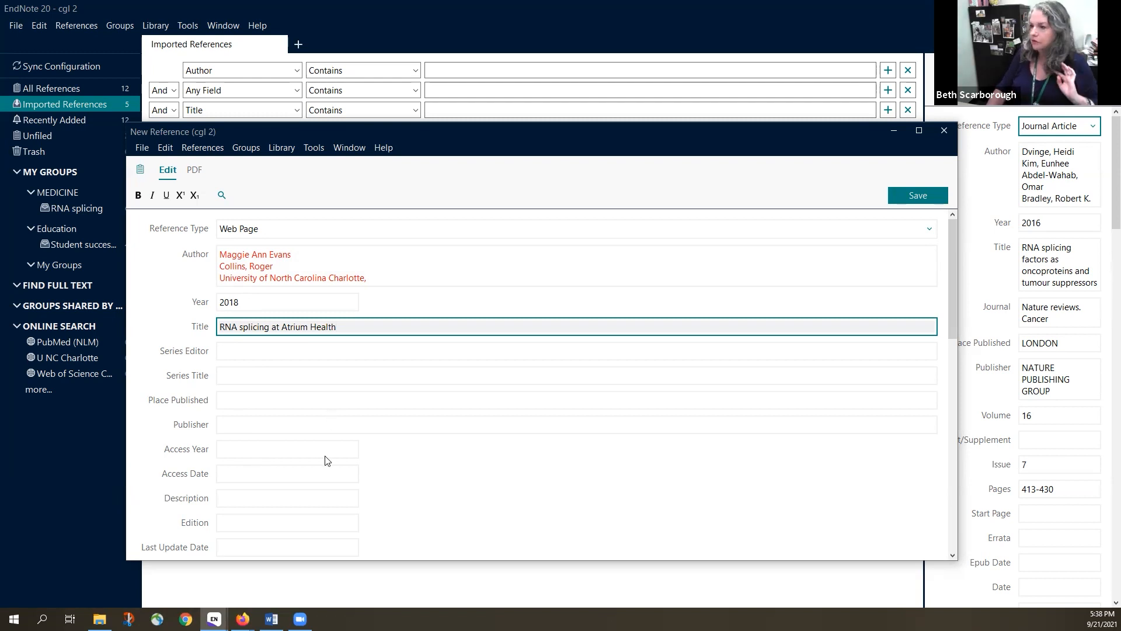
scroll(276, 466, down, 3)
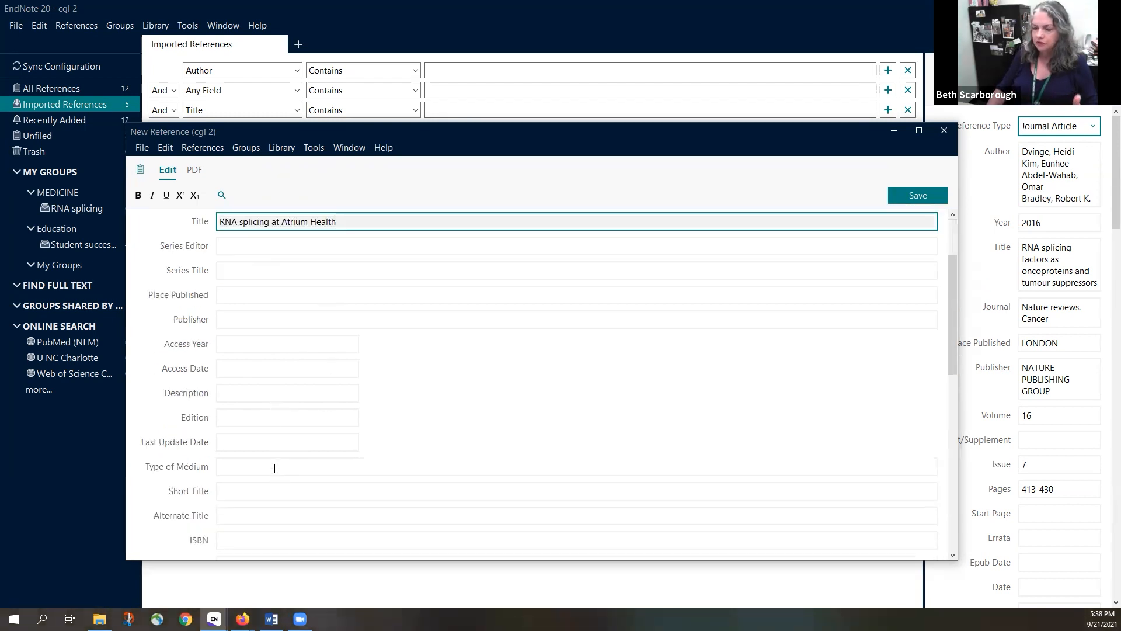
scroll(276, 470, down, 1)
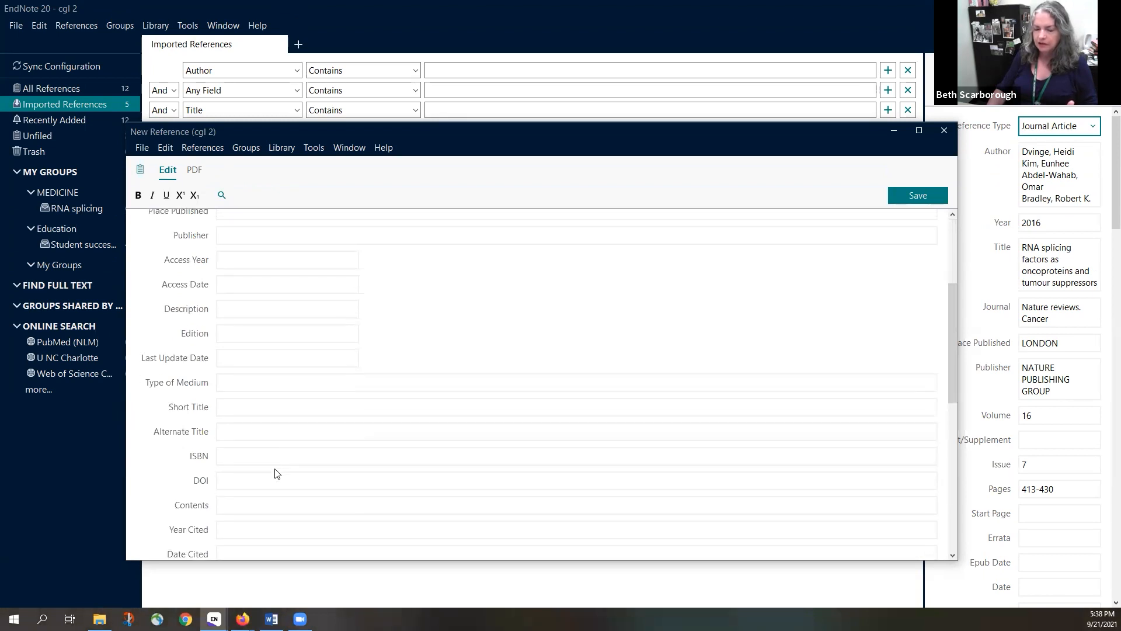
scroll(276, 473, down, 1)
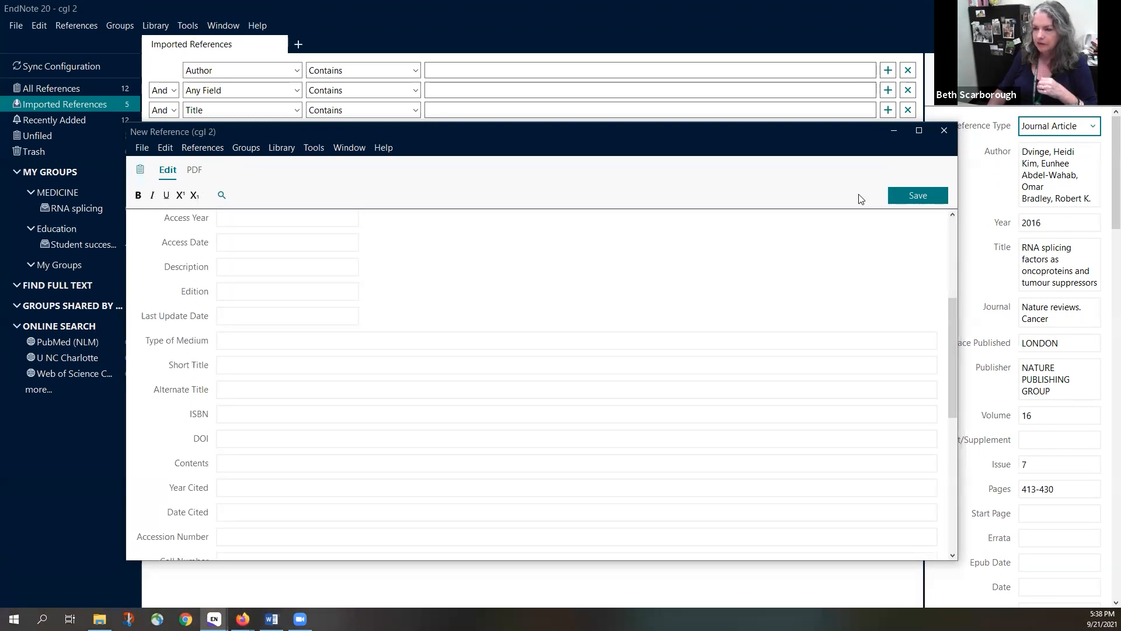
Save the web page reference, minimize its window, and view the APA 7th preview in the Summary tab
click(894, 198)
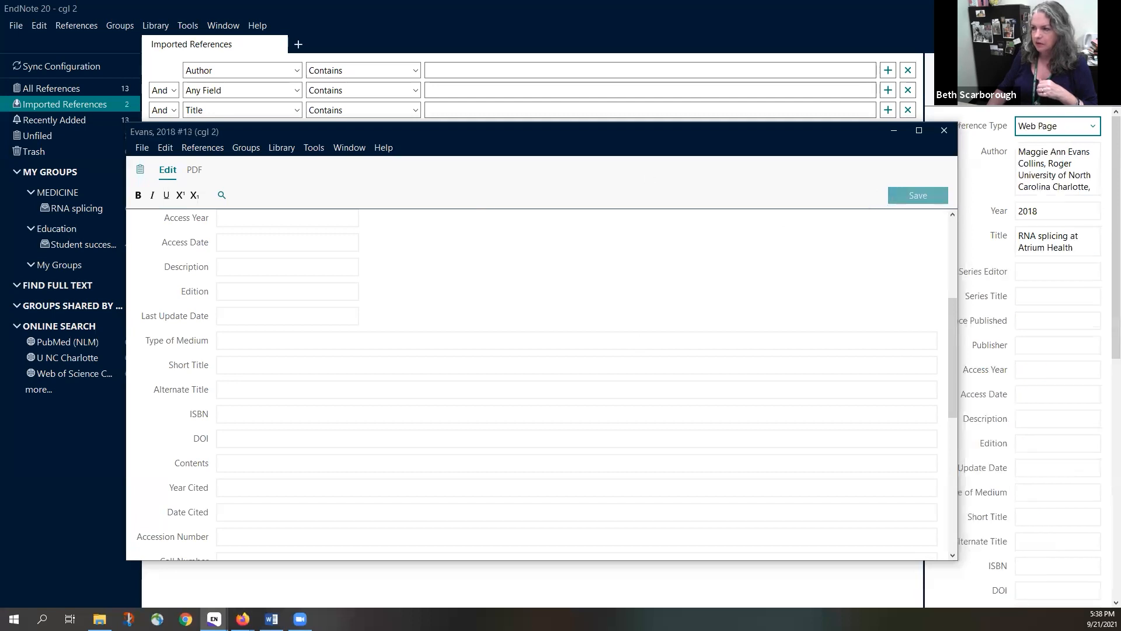
click(893, 130)
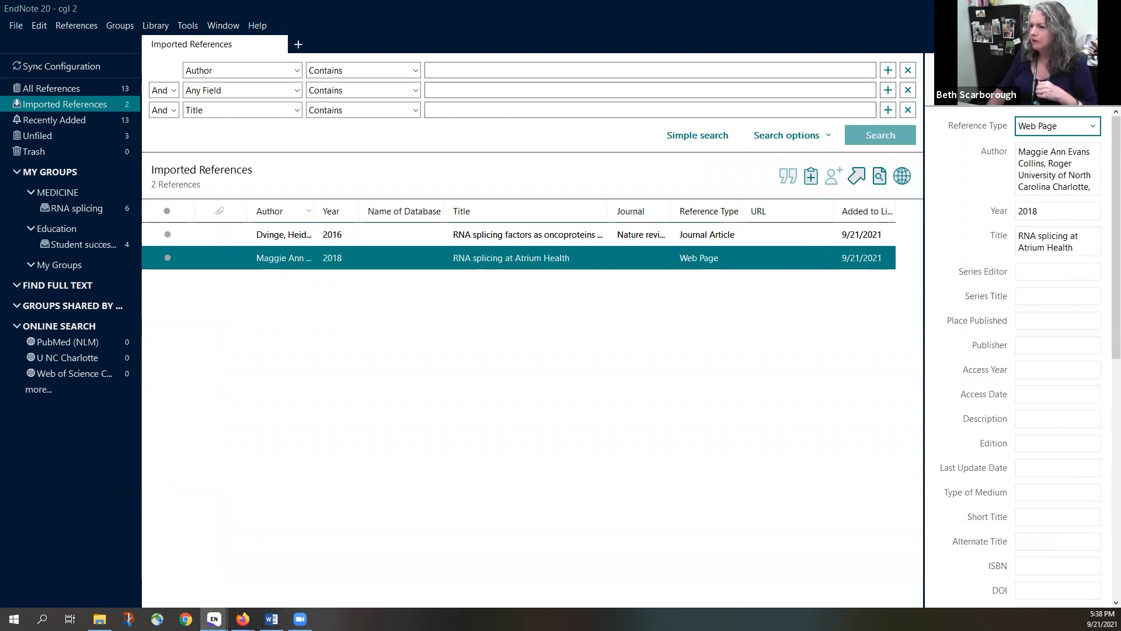
click(974, 94)
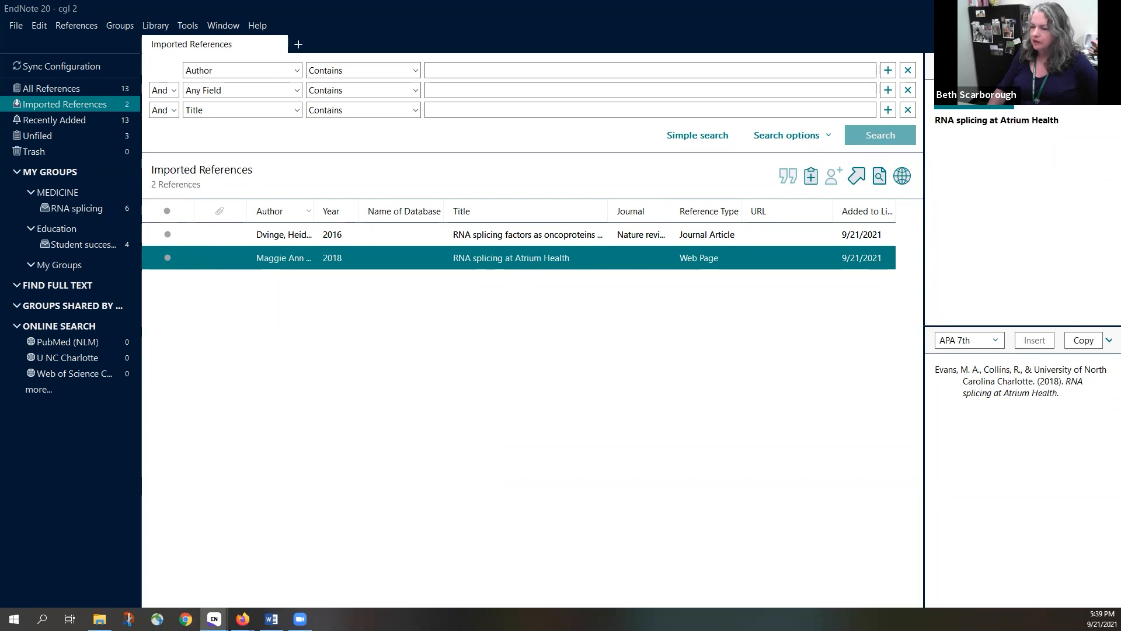
Switch to Firefox and close the three leftover tabs at the end of the tab row
click(1053, 8)
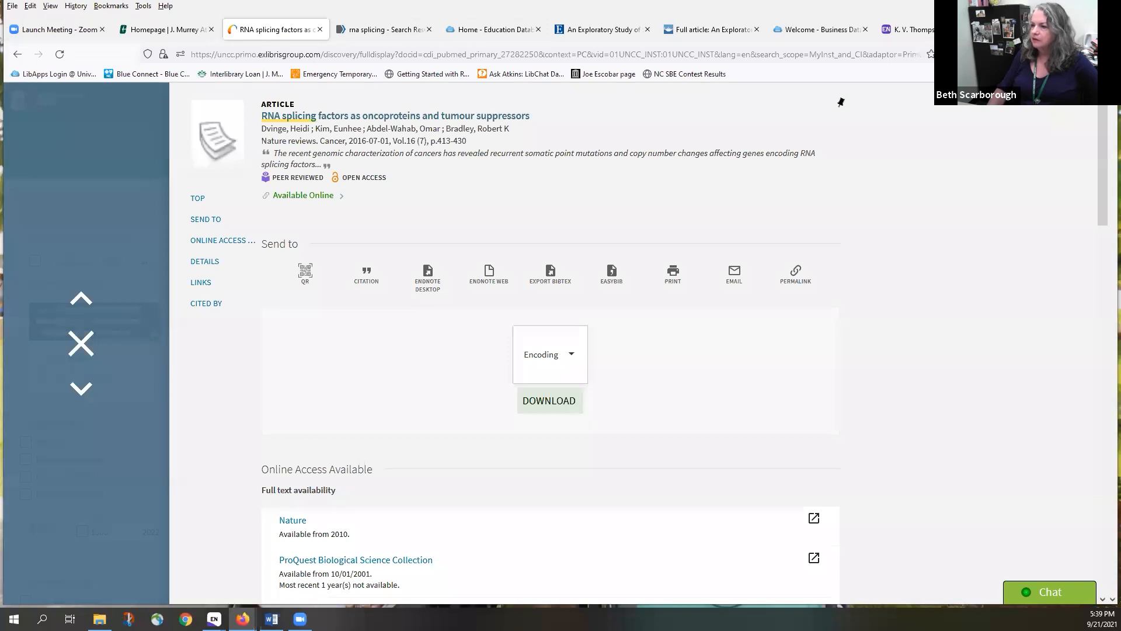
click(1084, 29)
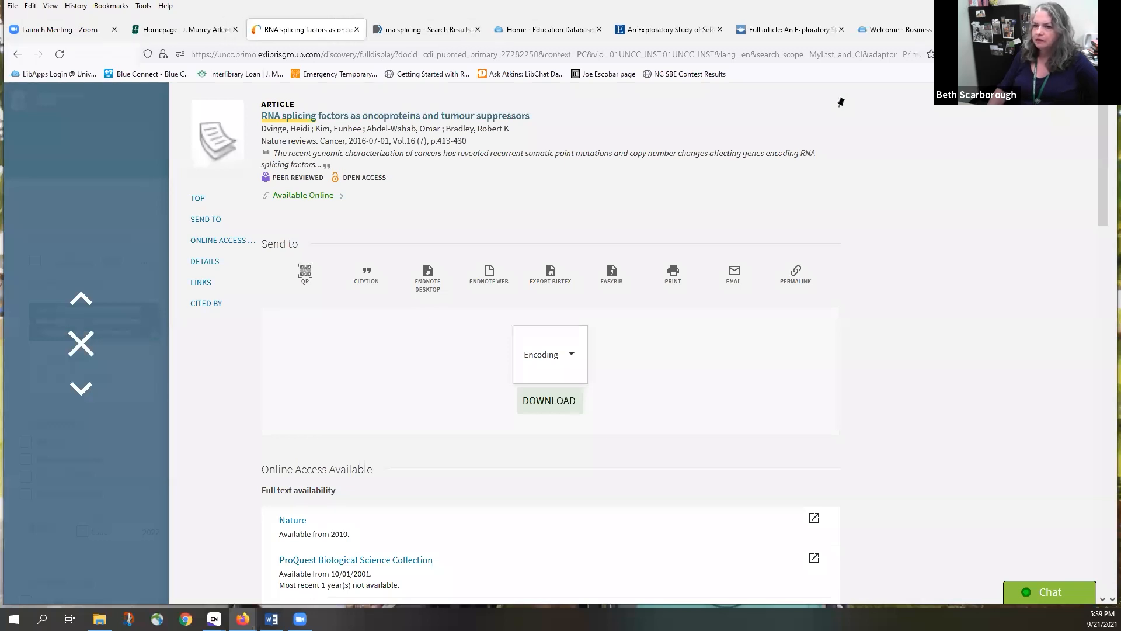
click(1084, 29)
click(1044, 29)
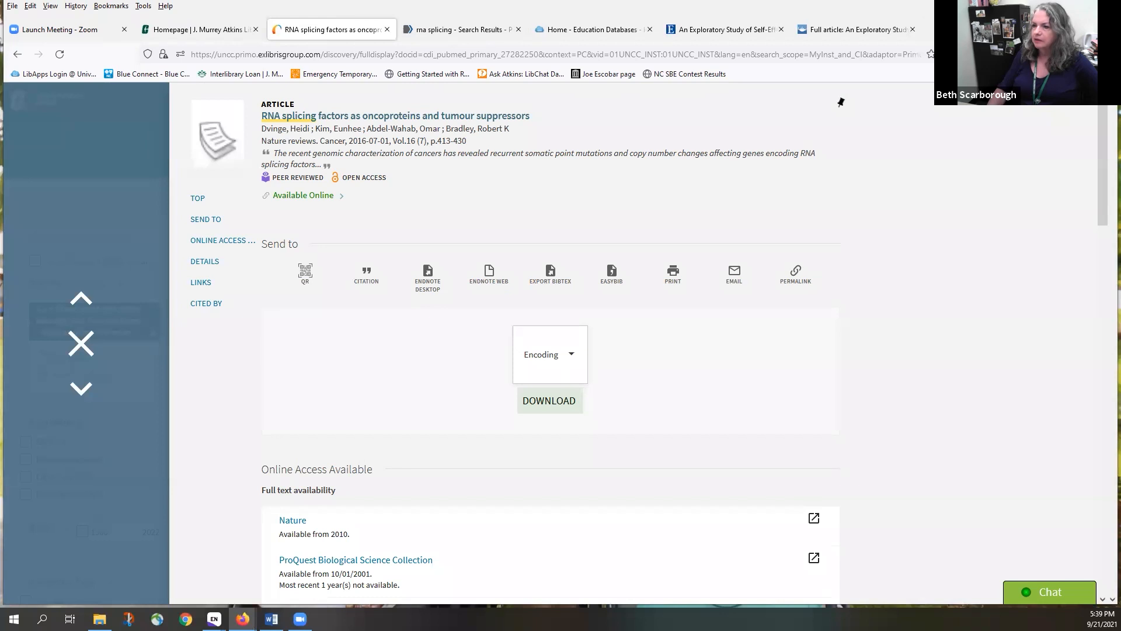
Open guides.library.uncc.edu/endnote in a new tab and scroll down the EndNote 101 page
click(930, 29)
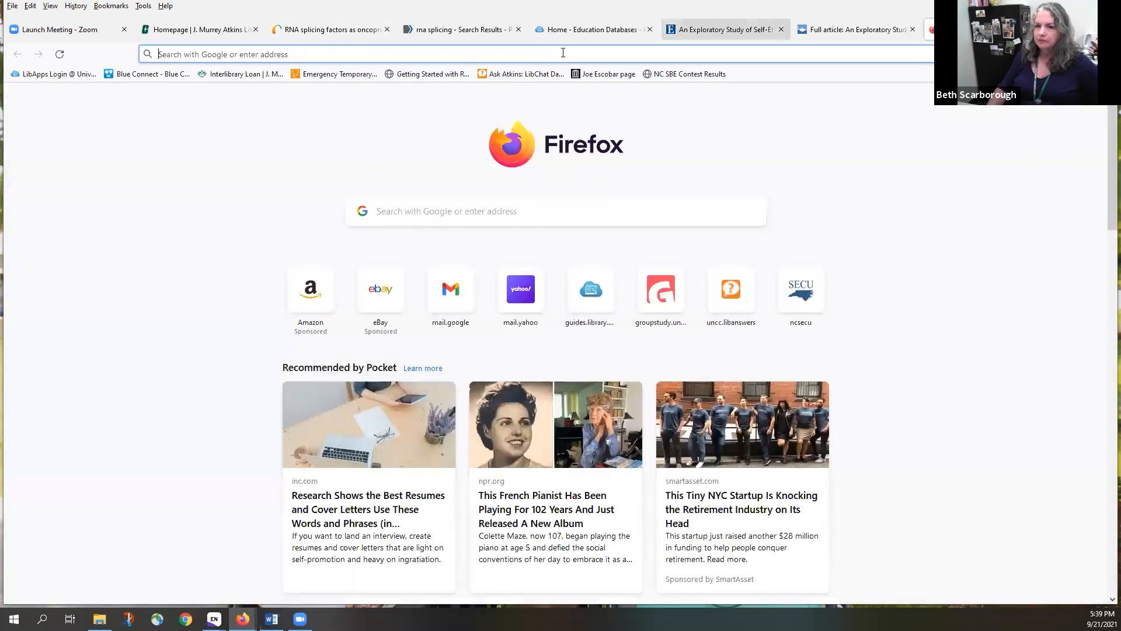
text(guides.library.uncc.edu/)
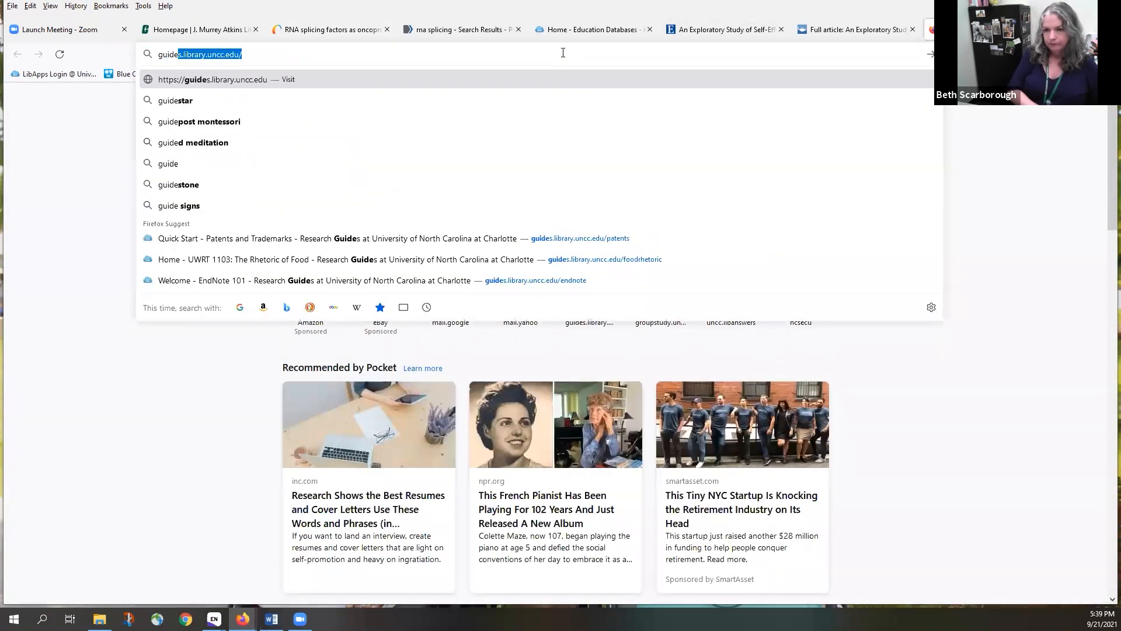
key(Right)
text(end)
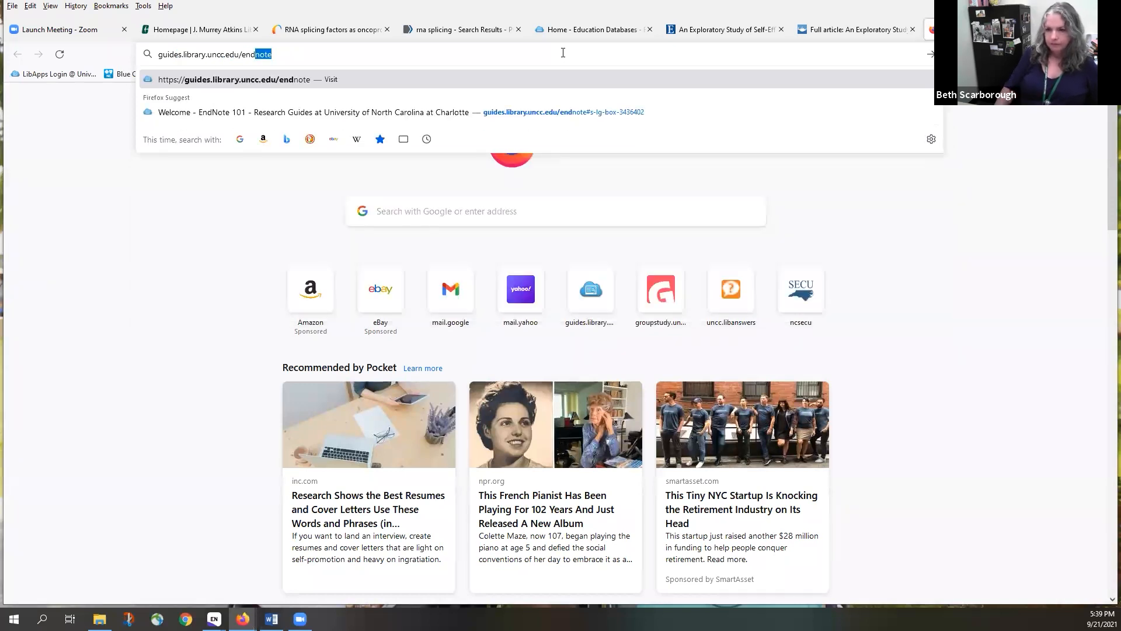
key(Return)
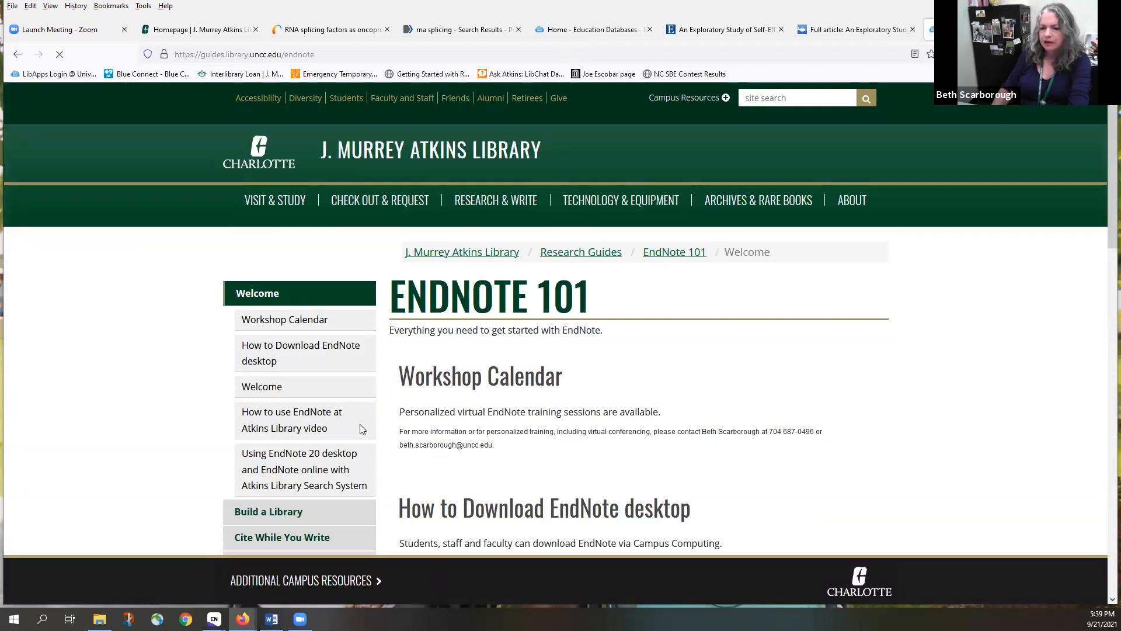
scroll(358, 428, down, 4)
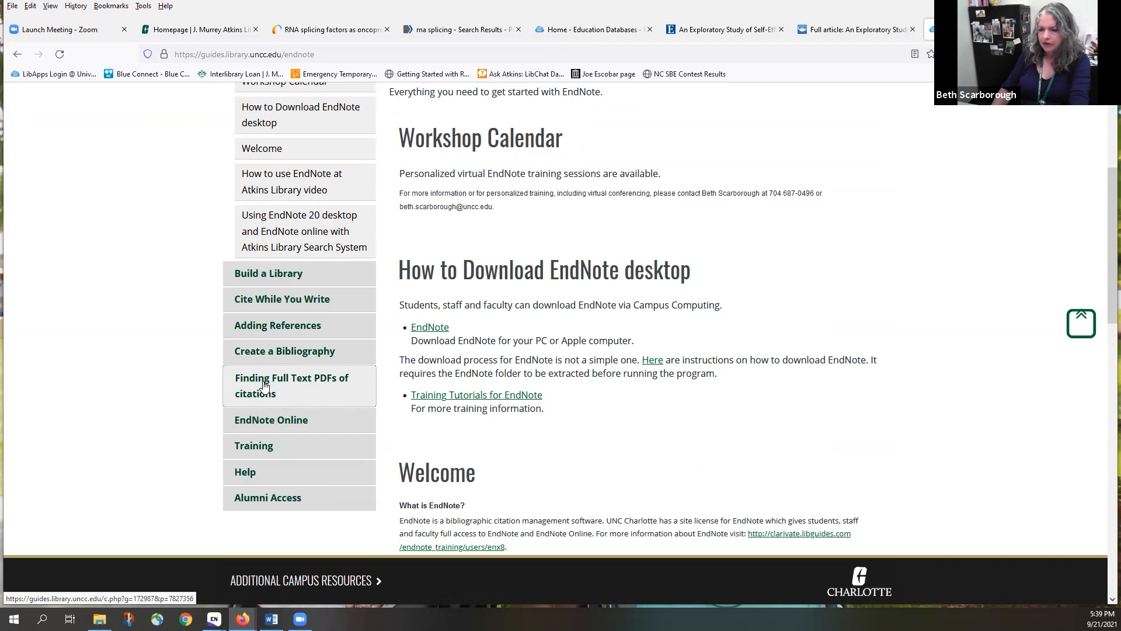
Read the guide's 'Finding Full Text PDFs of citations' instructions, including the Windows OpenURL address
click(264, 385)
scroll(699, 409, down, 2)
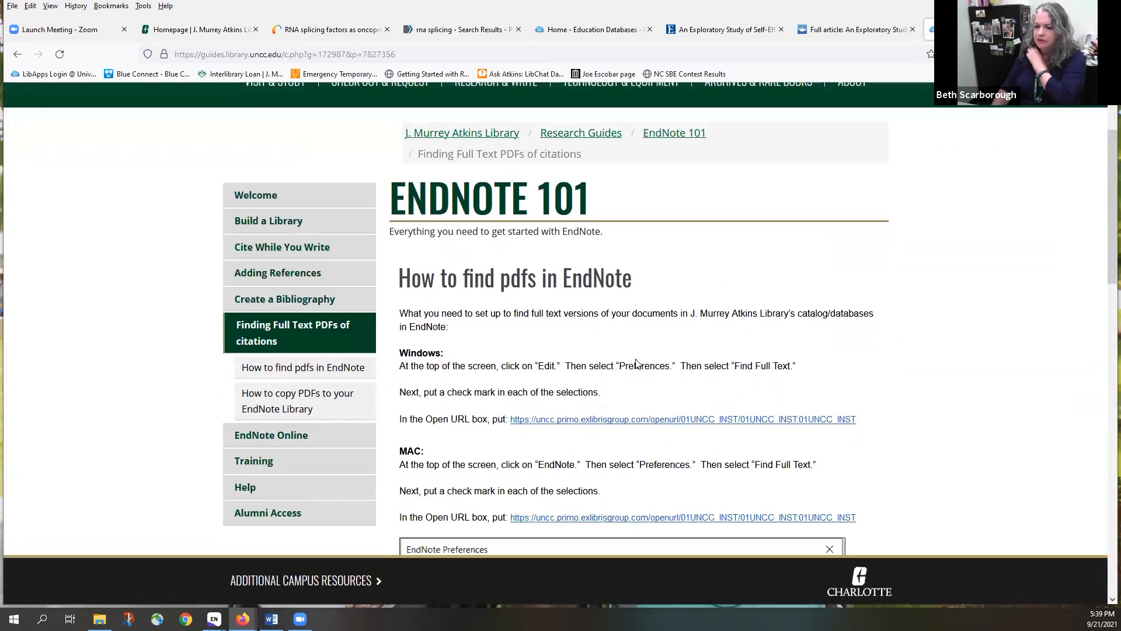
scroll(637, 359, down, 3)
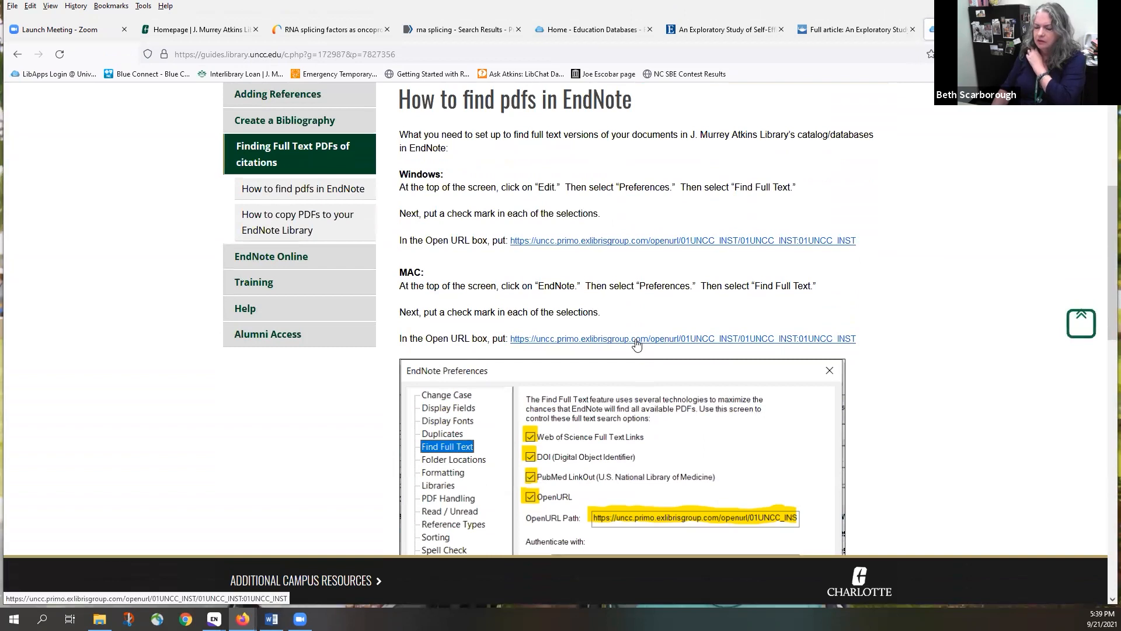
scroll(636, 343, down, 2)
scroll(636, 344, down, 4)
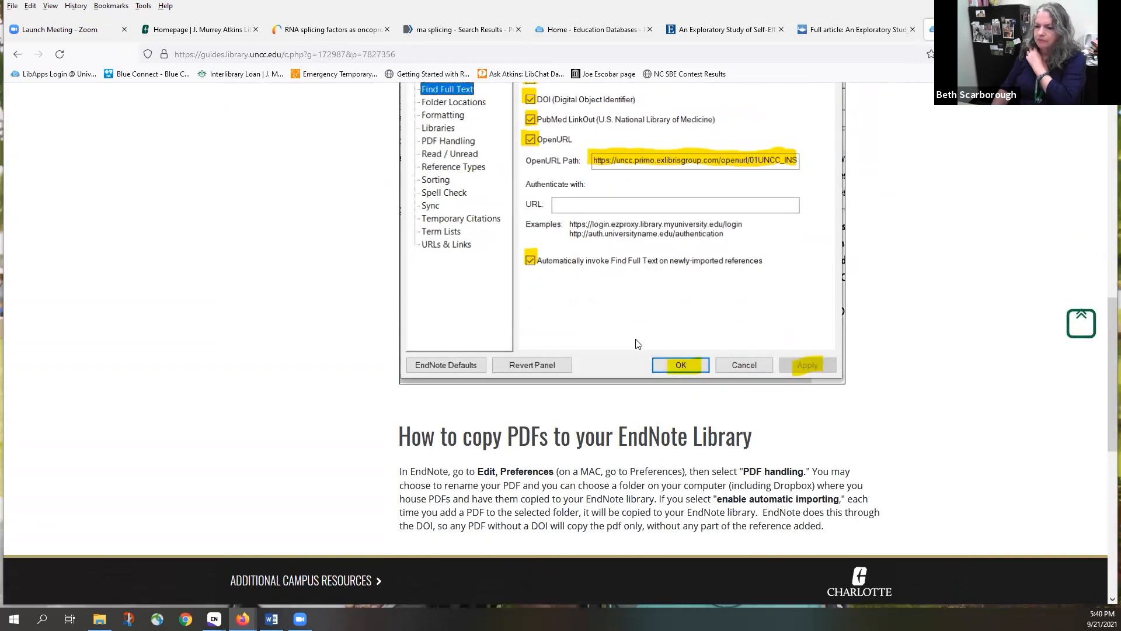
scroll(636, 342, down, 2)
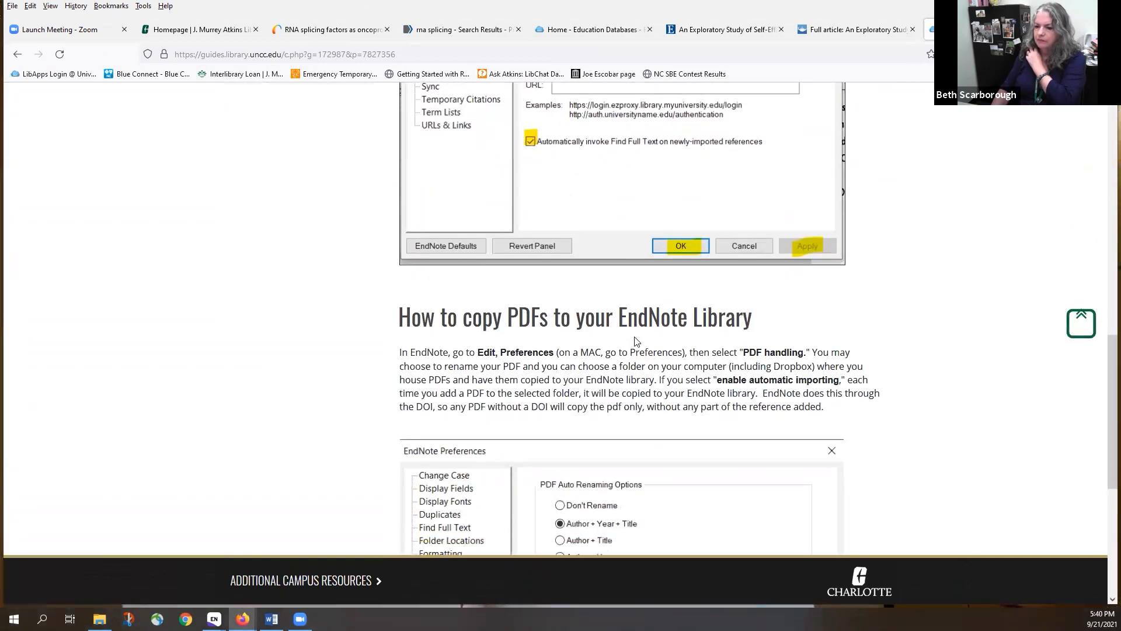
scroll(637, 338, up, 7)
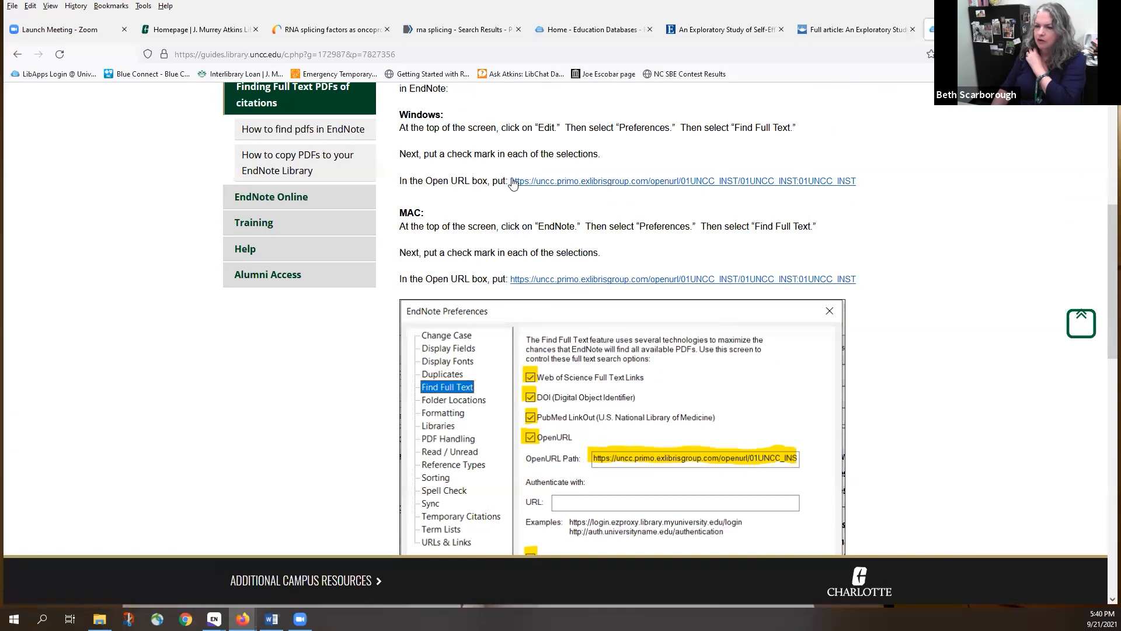
drag(510, 179, 867, 192)
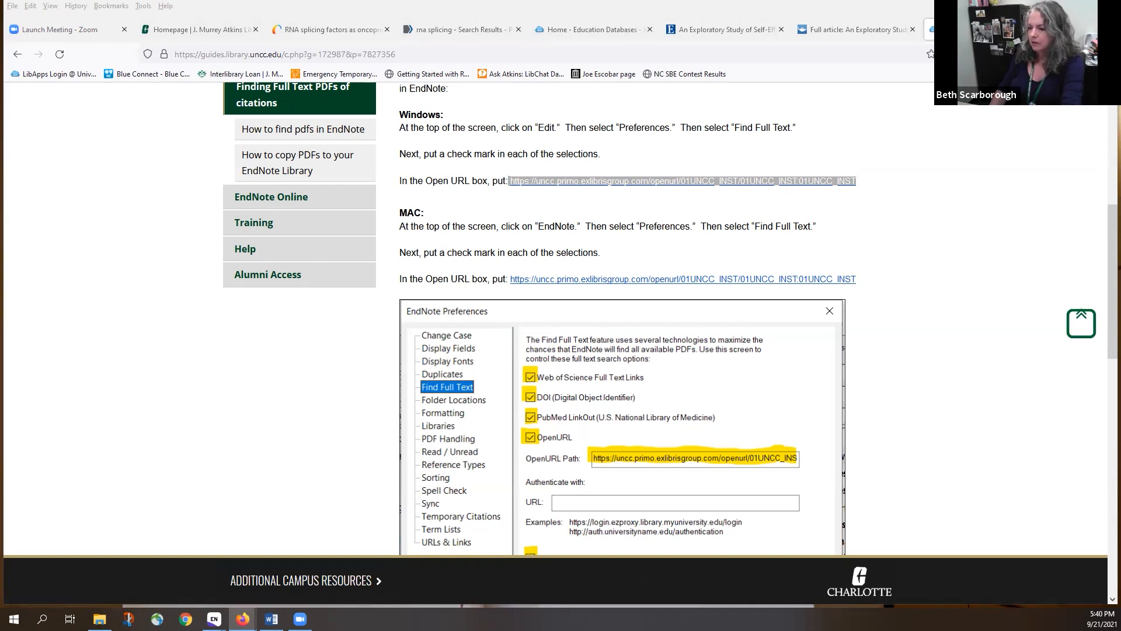
click(1054, 505)
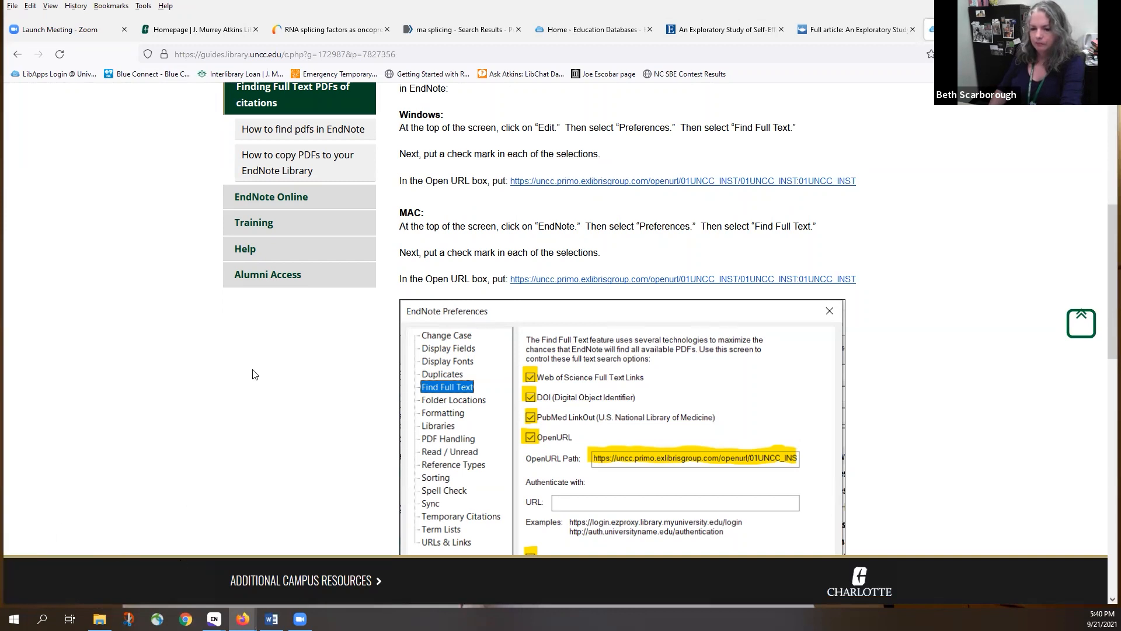
Confirm Find Full Text uses the UNCC Primo OpenURL path, then list the 13 Recently Added references
mouse_move(214, 619)
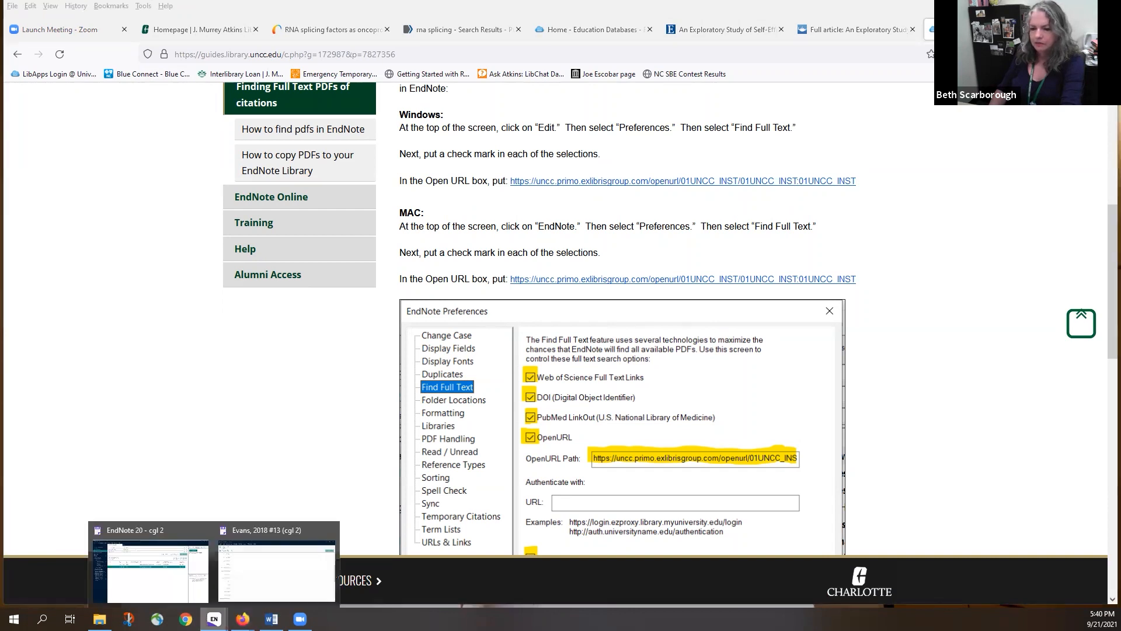
click(173, 572)
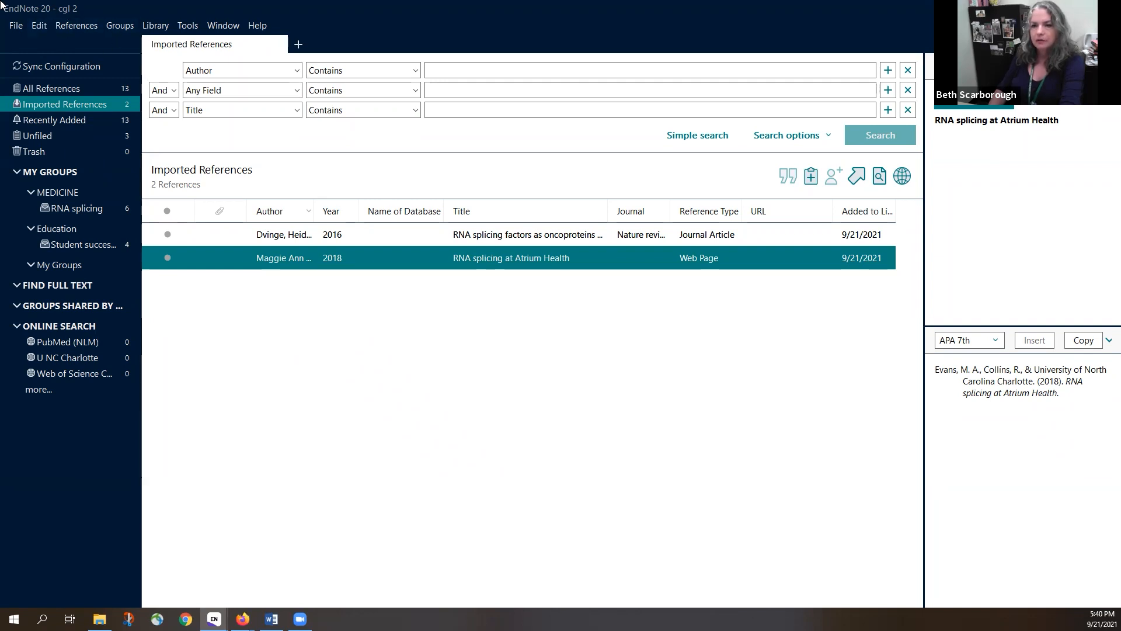
click(43, 26)
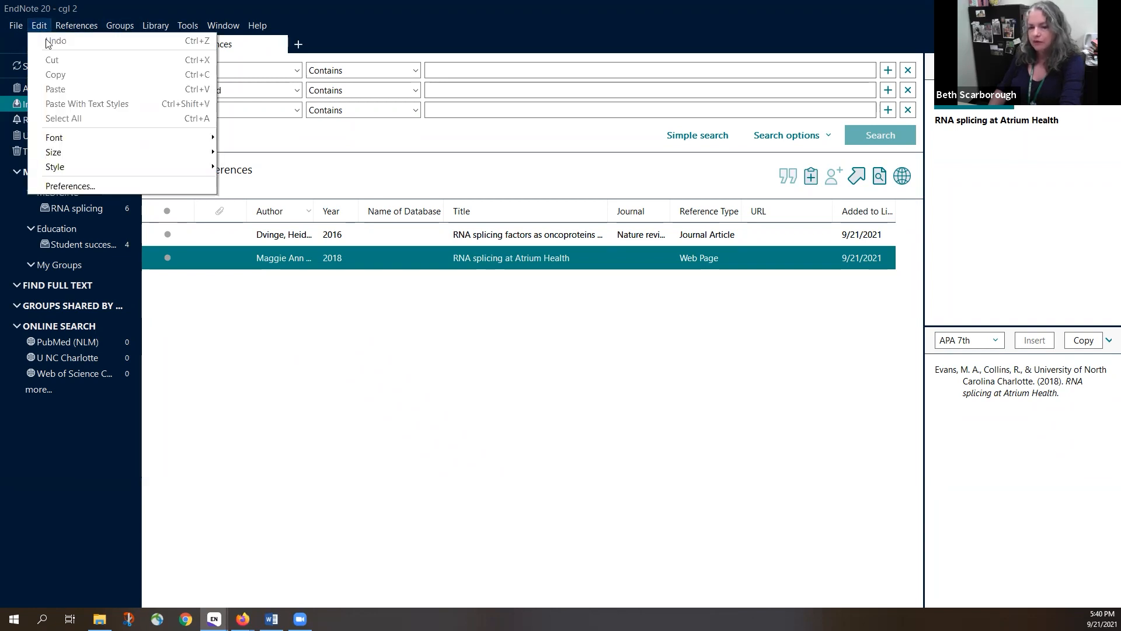
click(61, 186)
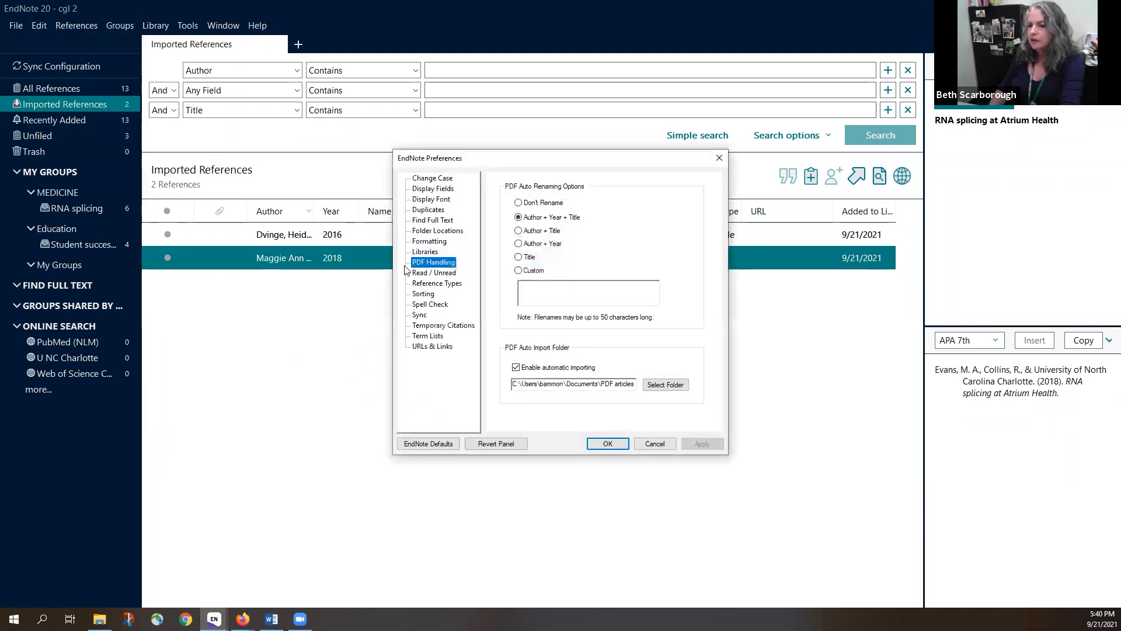
click(429, 221)
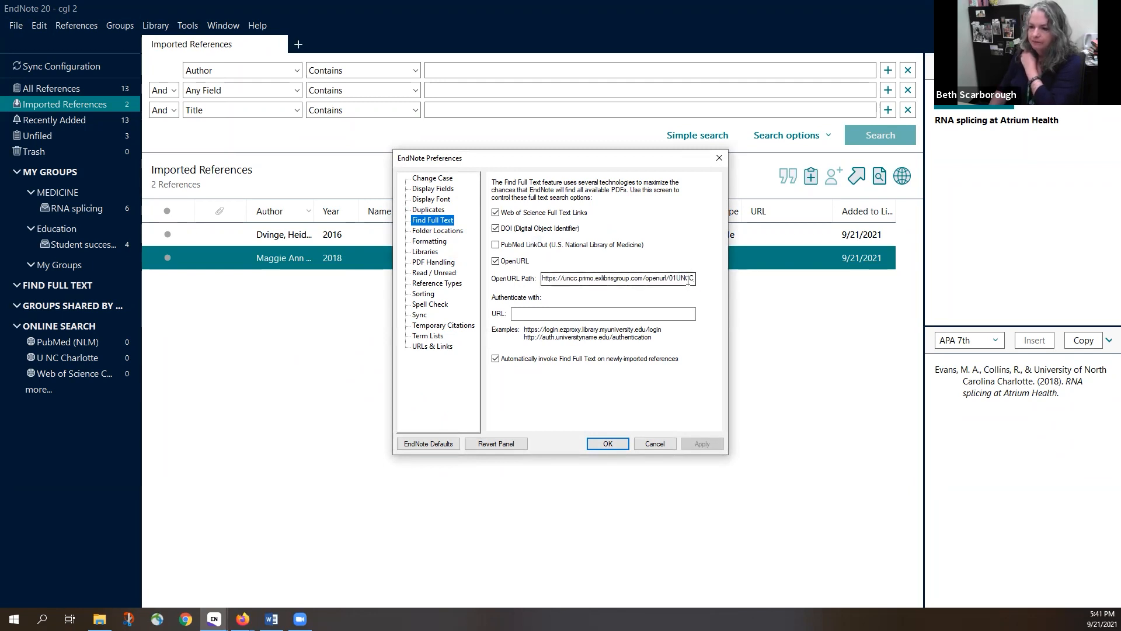
click(612, 446)
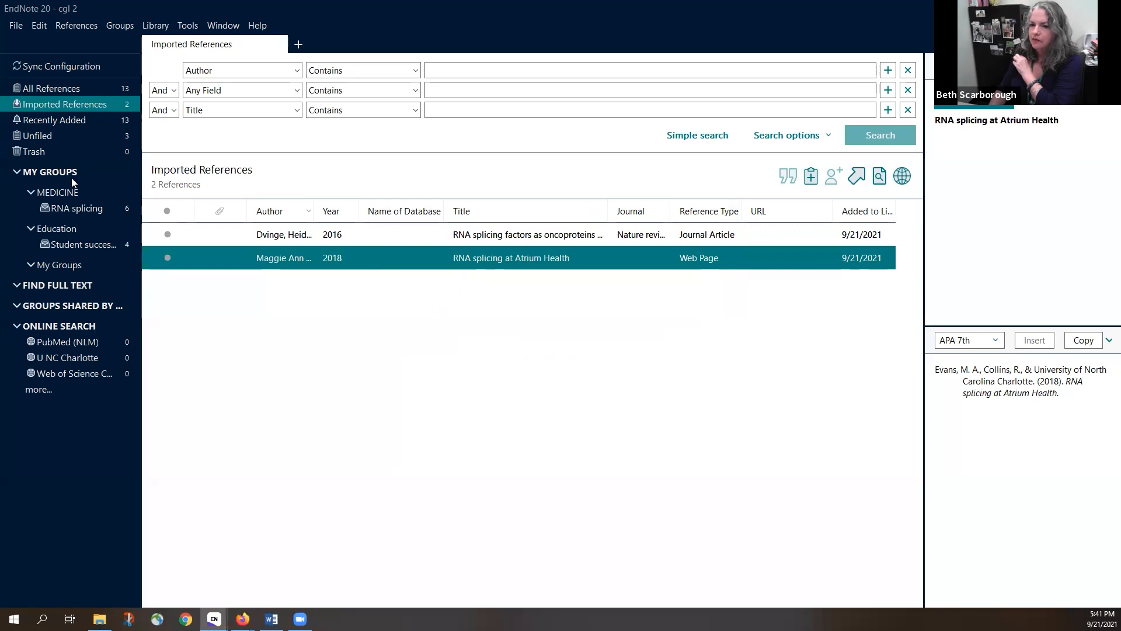
click(55, 121)
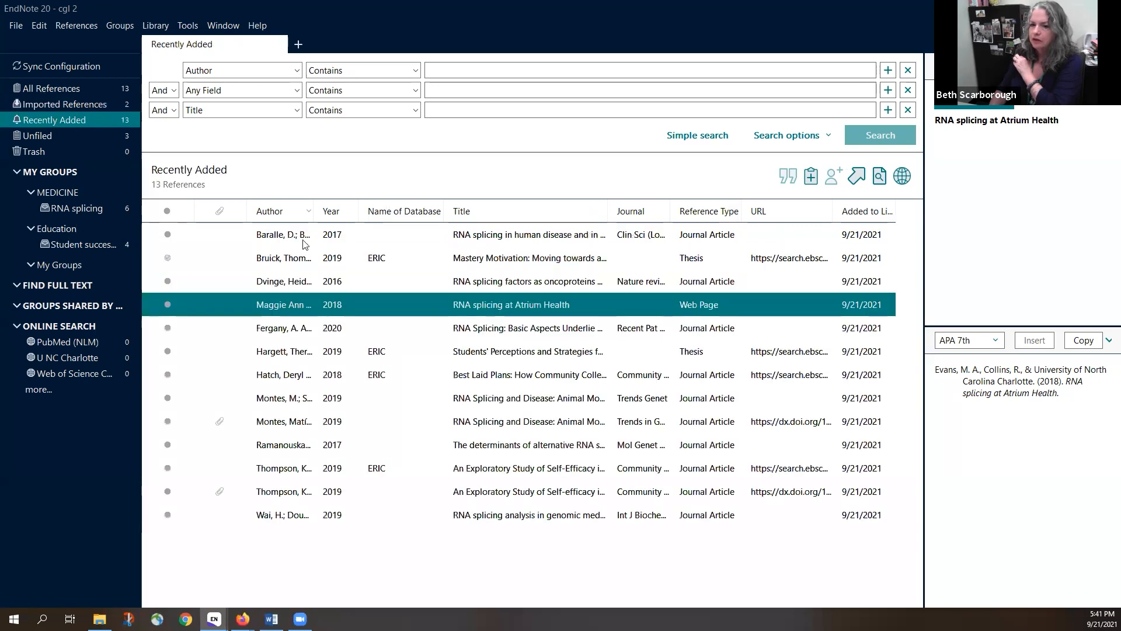
Select all 13 Recently Added references, starting from the Baralle 2017 entry
click(266, 236)
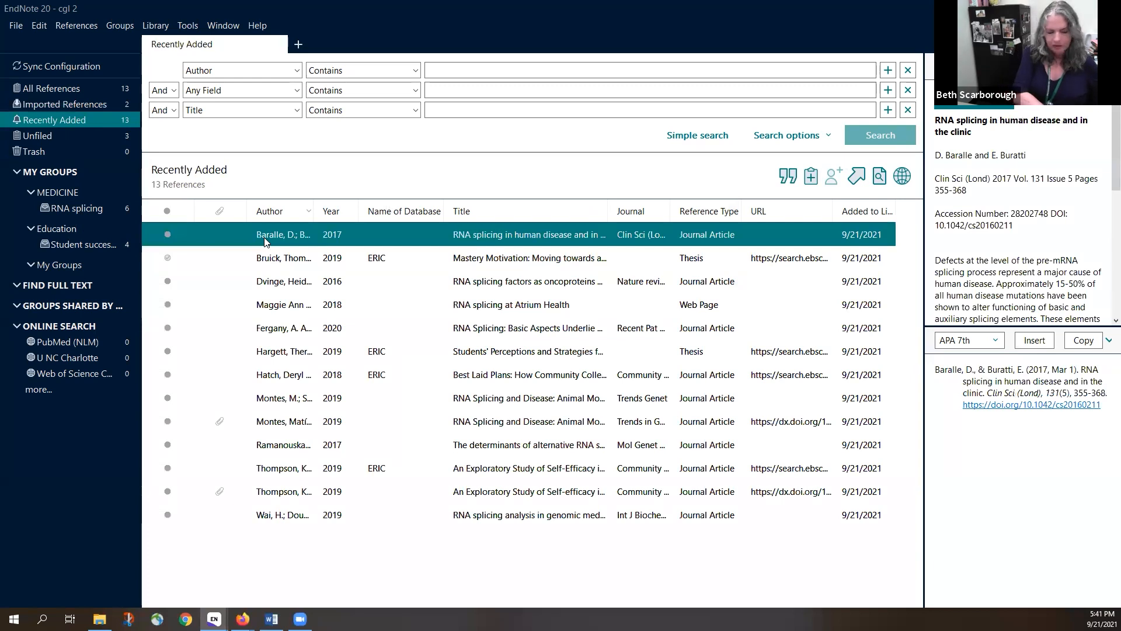
key(ctrl+a)
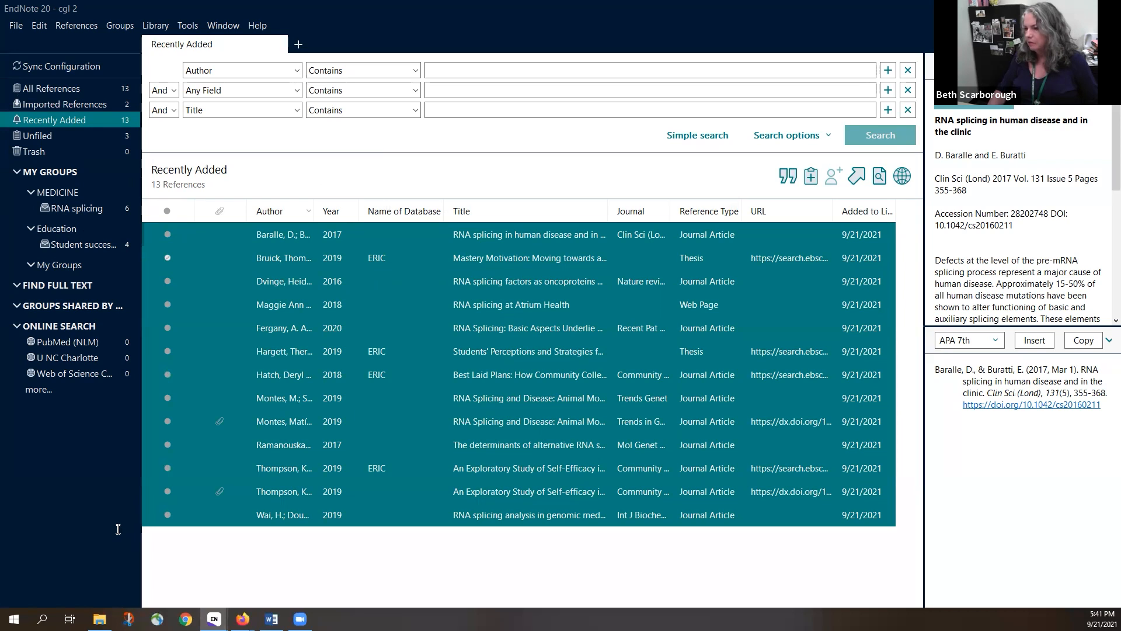
Run Find Full Text on all 13 references, yielding 3 PDFs, 2 URLs and 8 not found
click(880, 179)
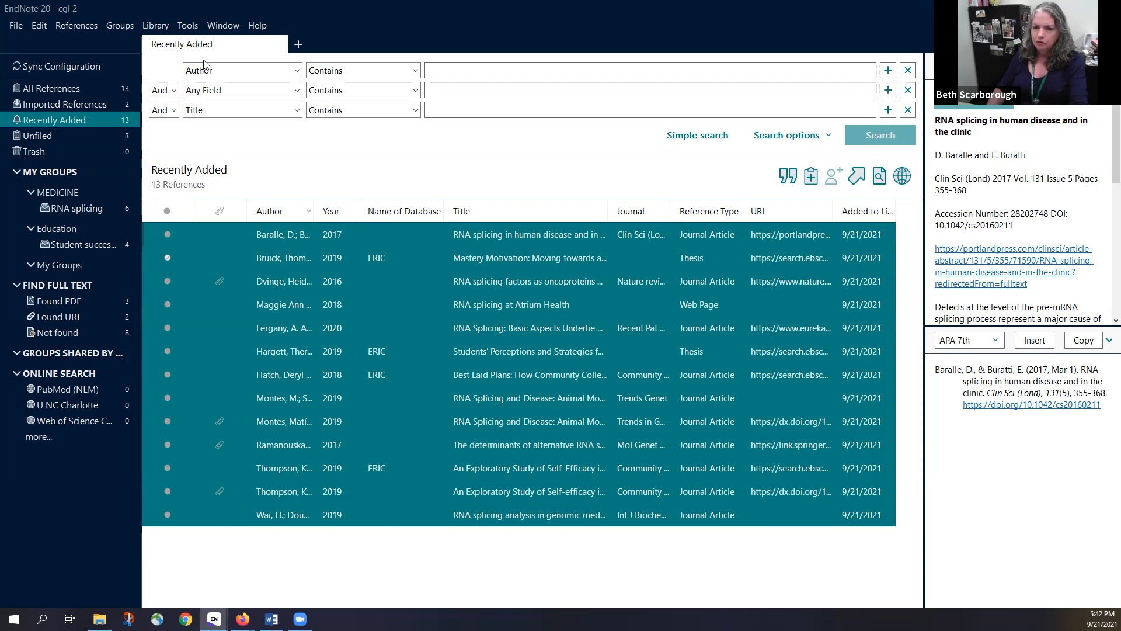
click(40, 30)
click(77, 184)
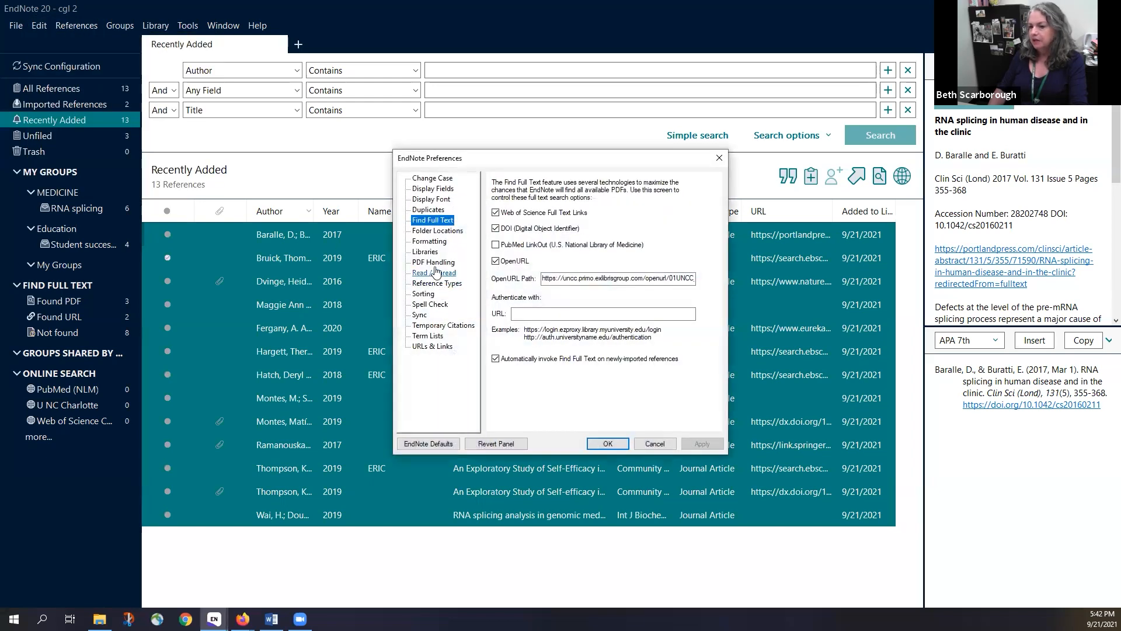
click(437, 264)
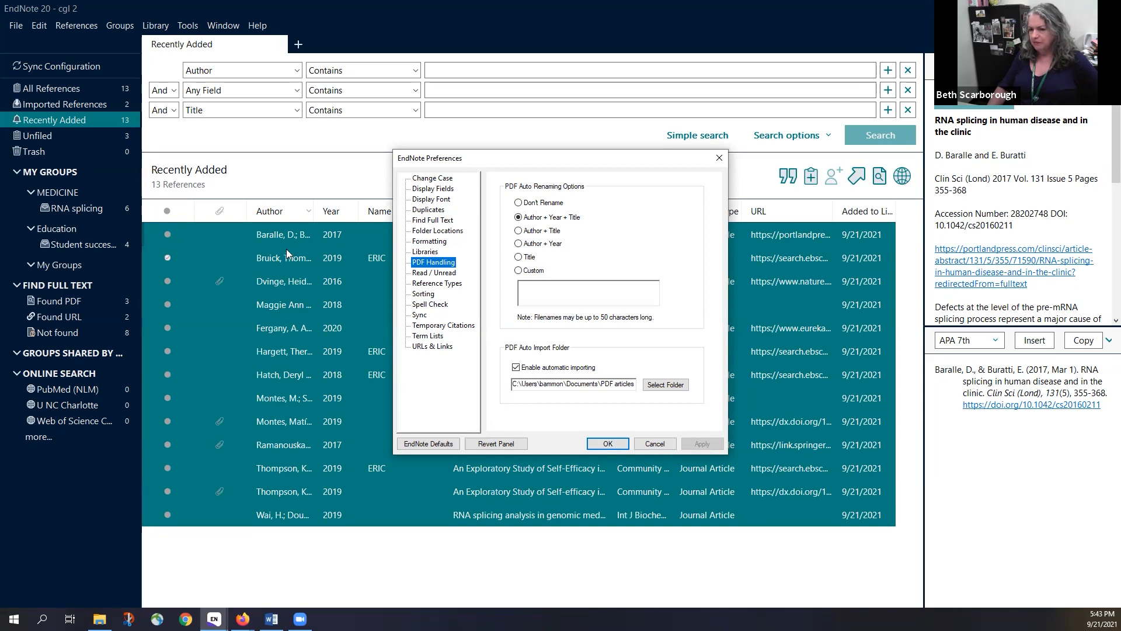
click(655, 443)
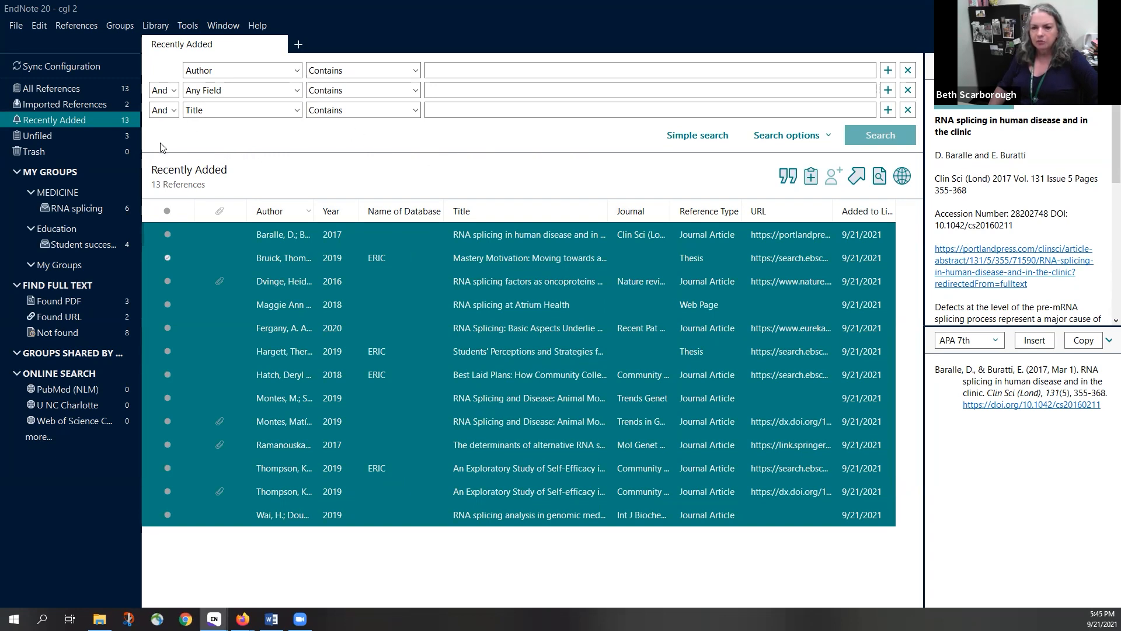
click(15, 27)
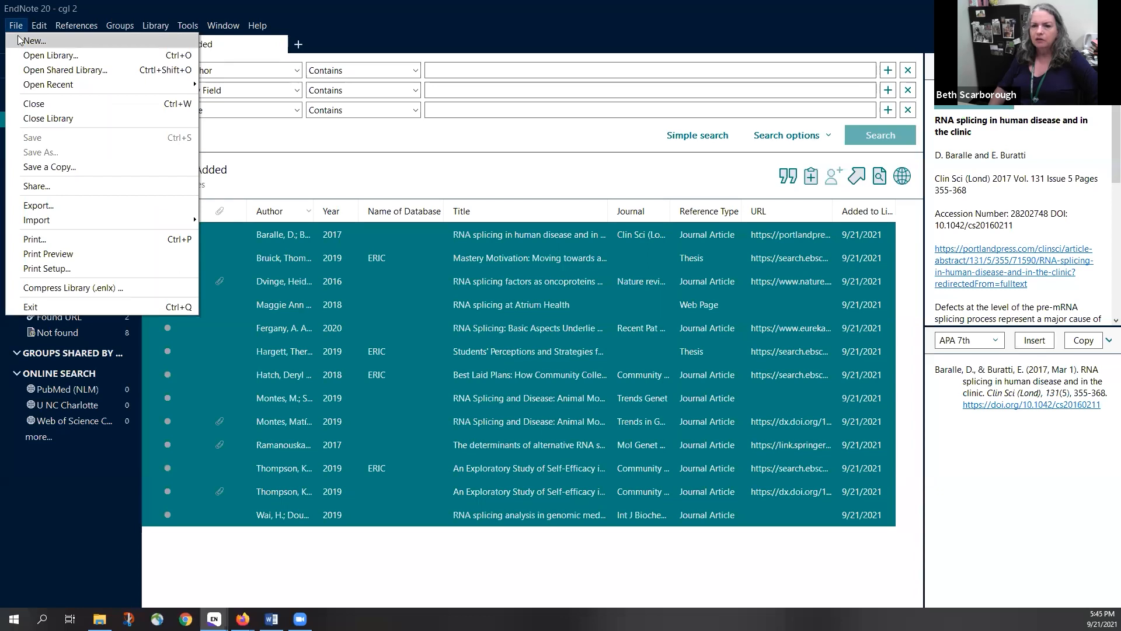
click(44, 188)
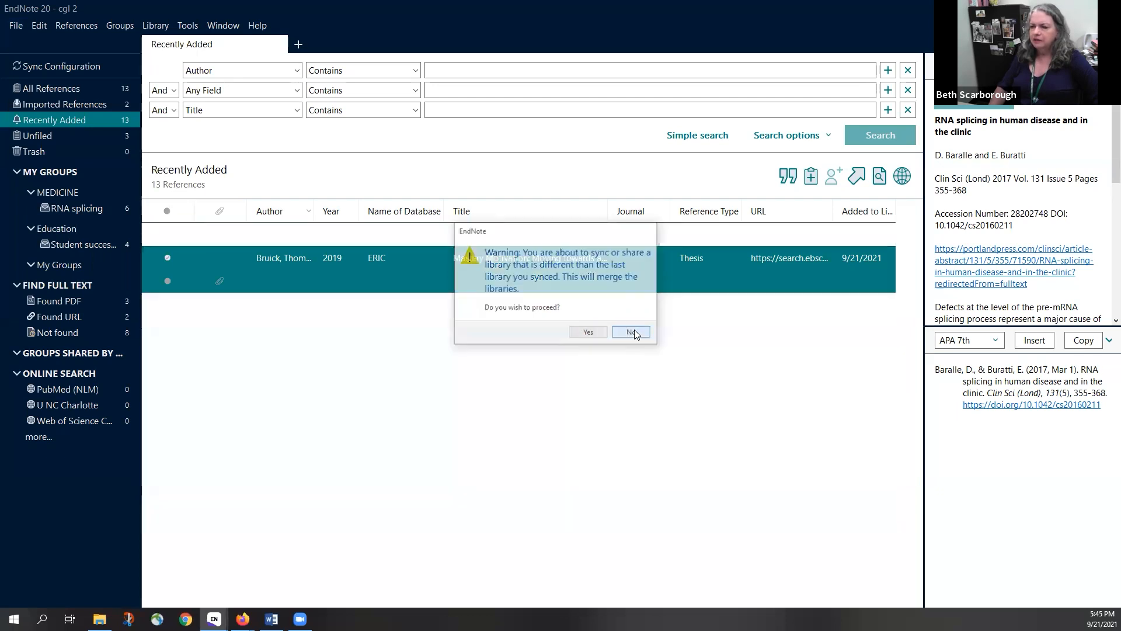
click(632, 332)
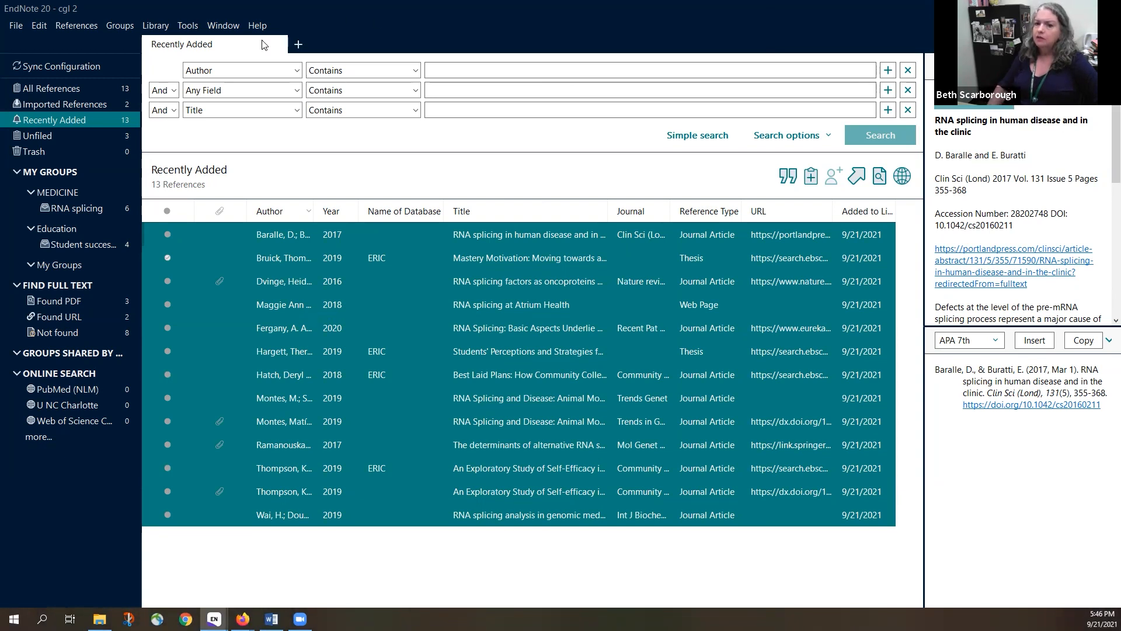
click(14, 27)
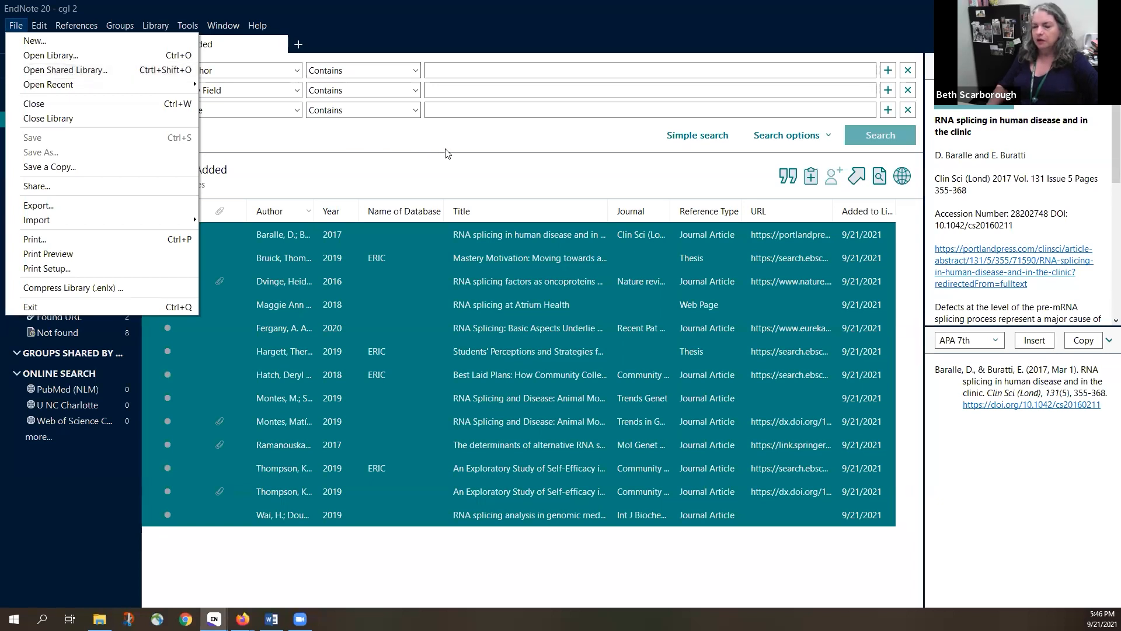
click(591, 136)
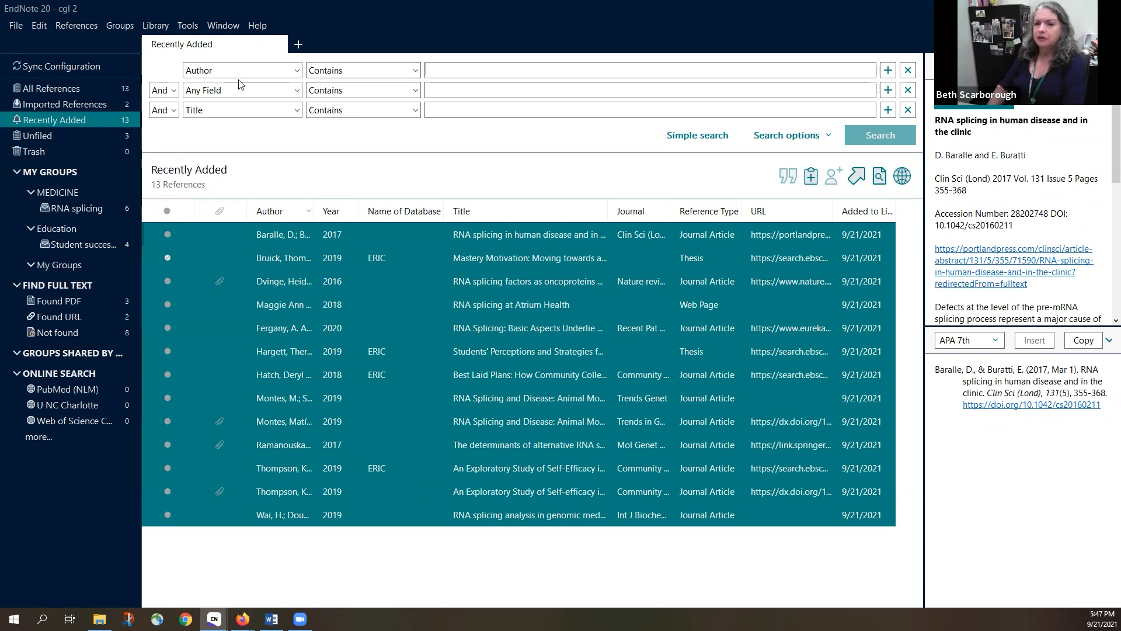
click(52, 65)
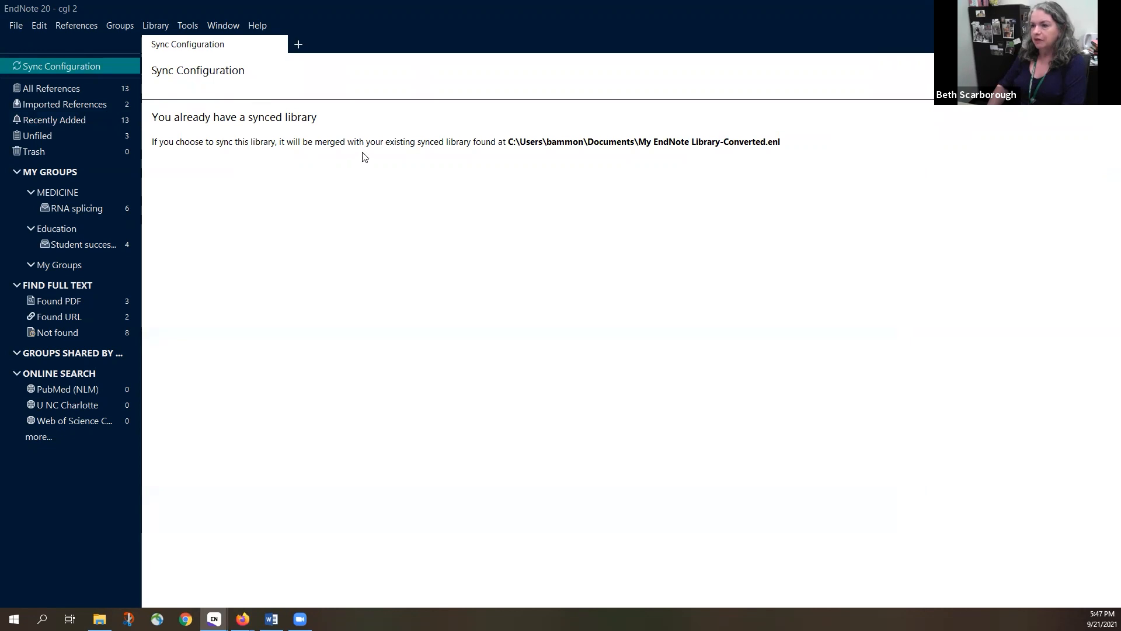
Open My EndNote Library-Converted from Documents, listing its 373 references
click(12, 28)
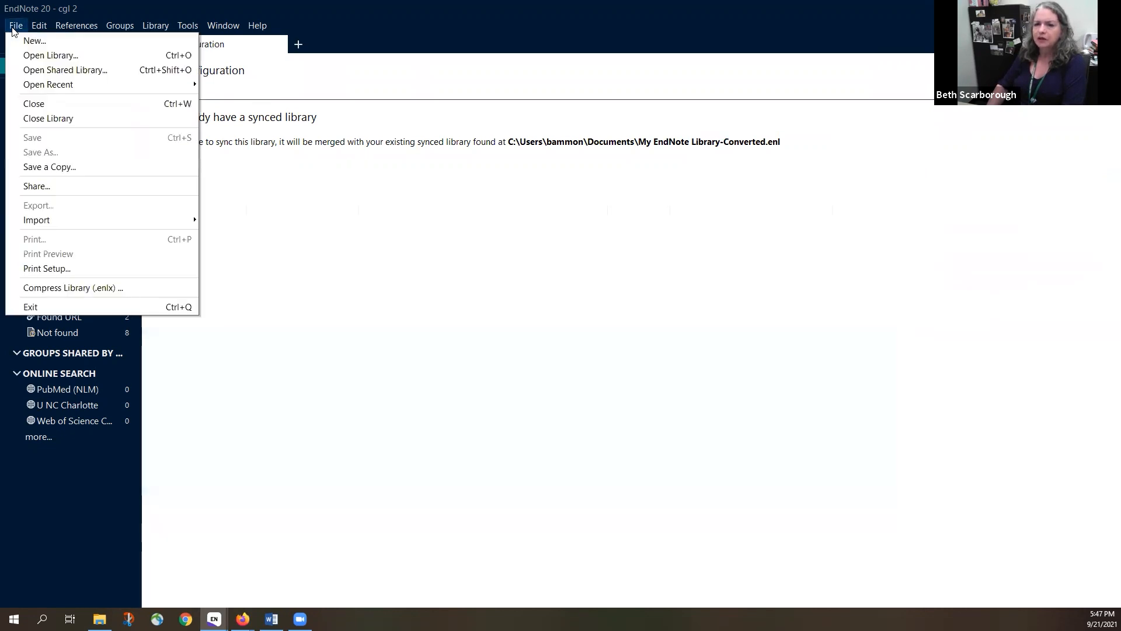
click(34, 57)
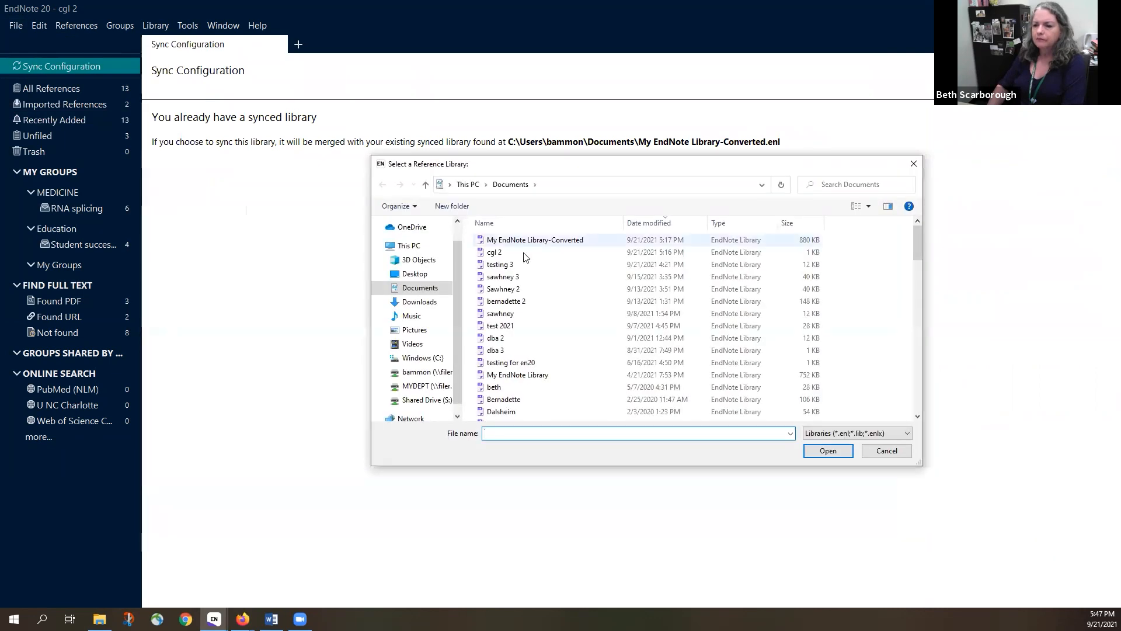
click(544, 242)
click(827, 452)
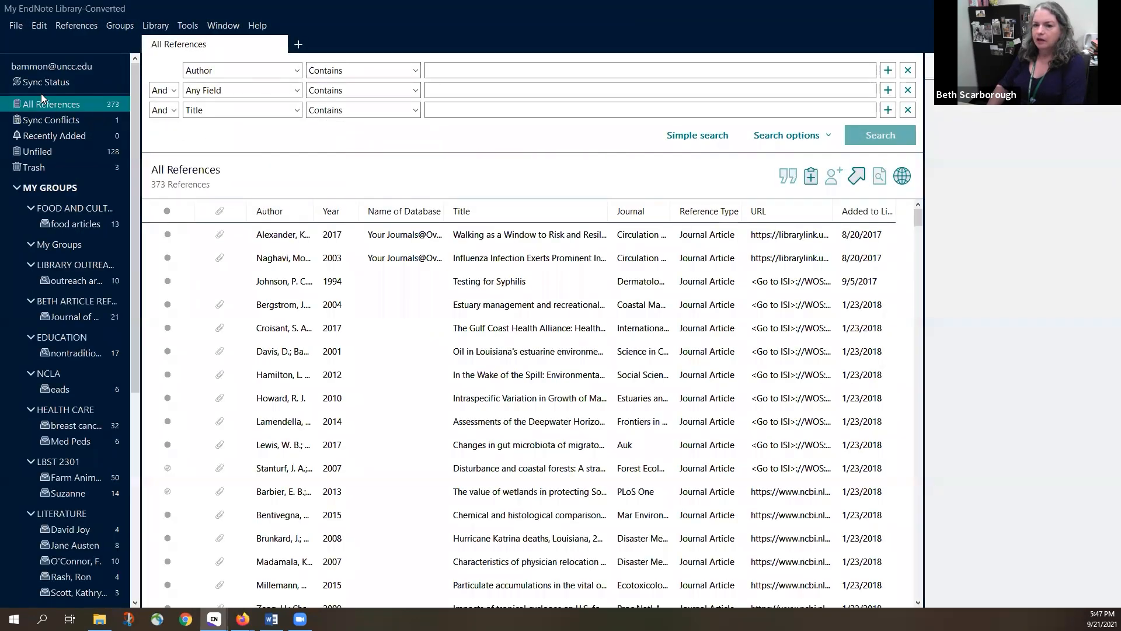
Check the library's sync status (376 local vs 493 online references) and review past sync history
click(39, 81)
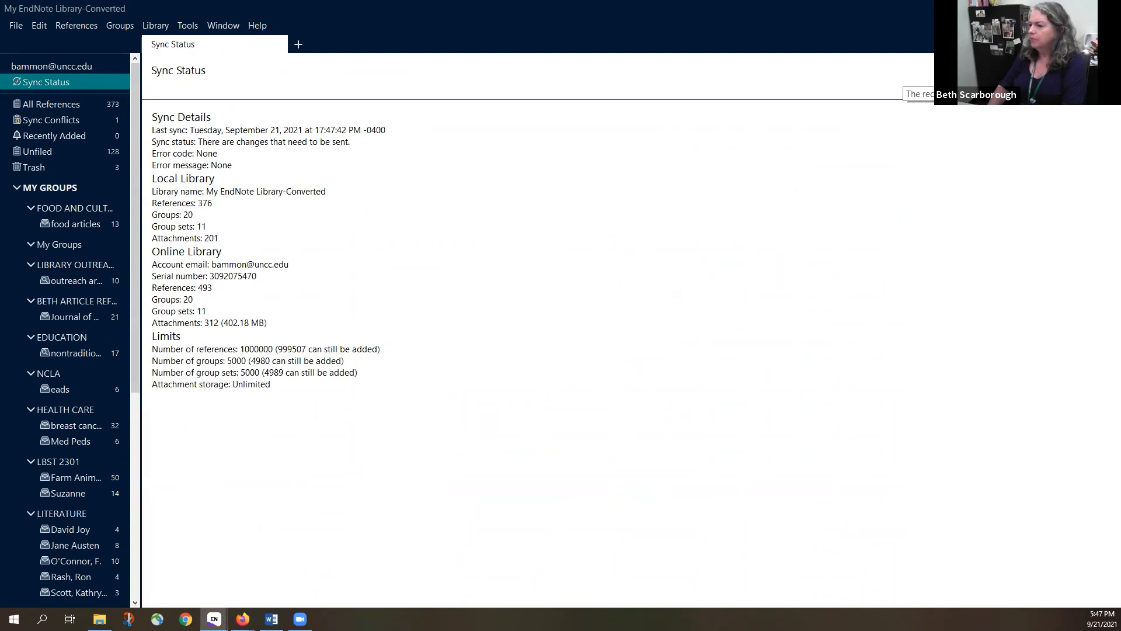
click(1101, 71)
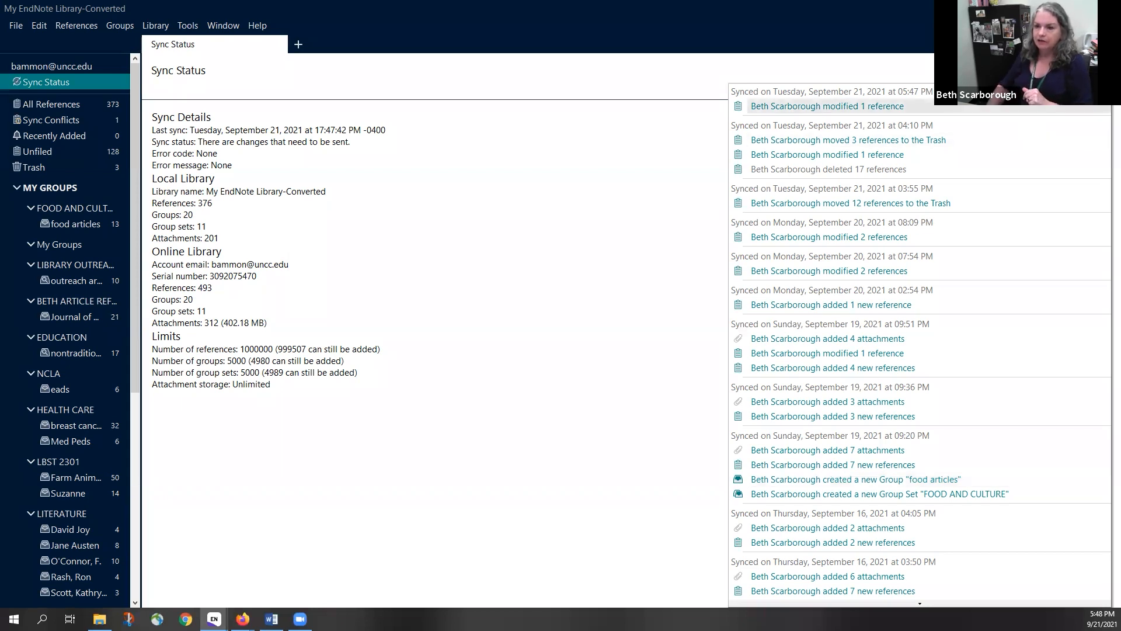
click(1091, 70)
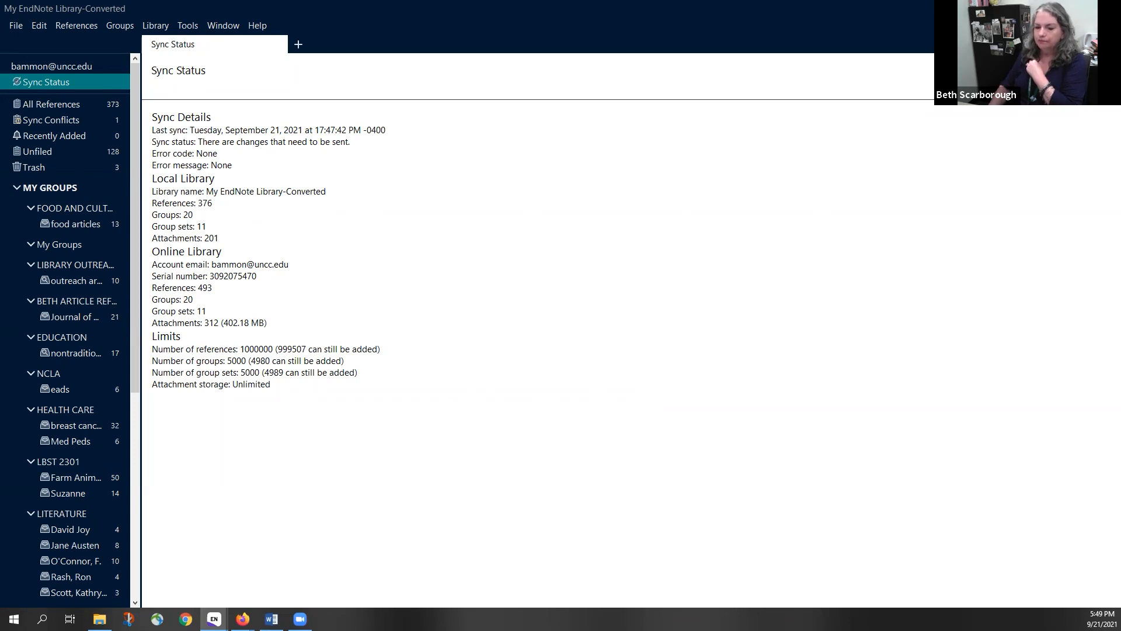
click(271, 619)
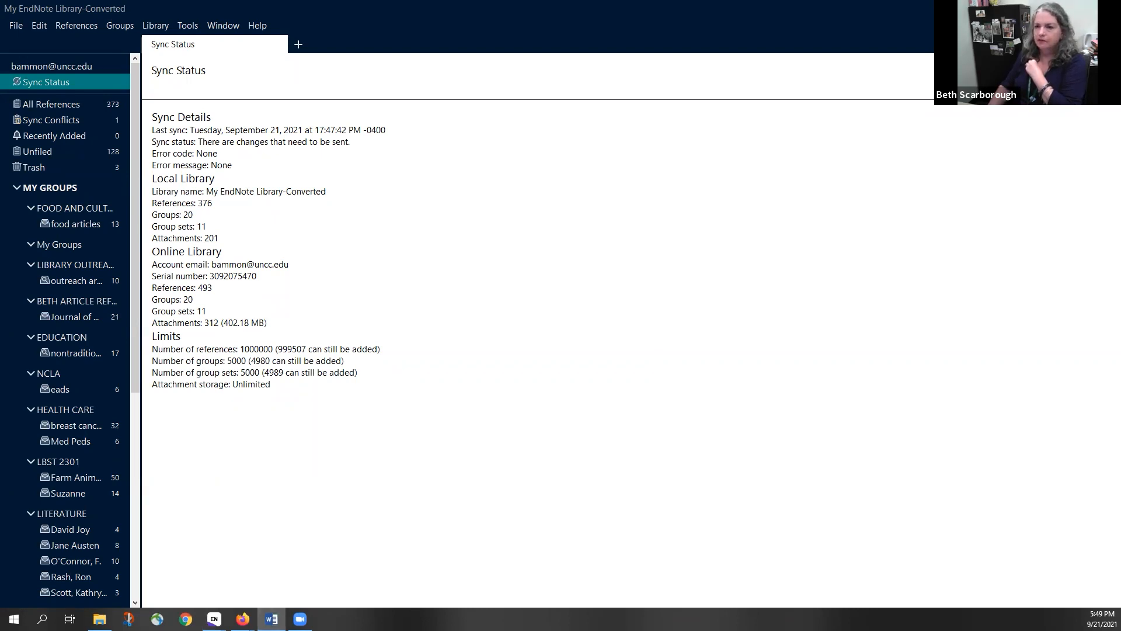
Bring the Word window onscreen and change the EndNote citation style from APA 7th to ACS
drag(1120, 57, 699, 57)
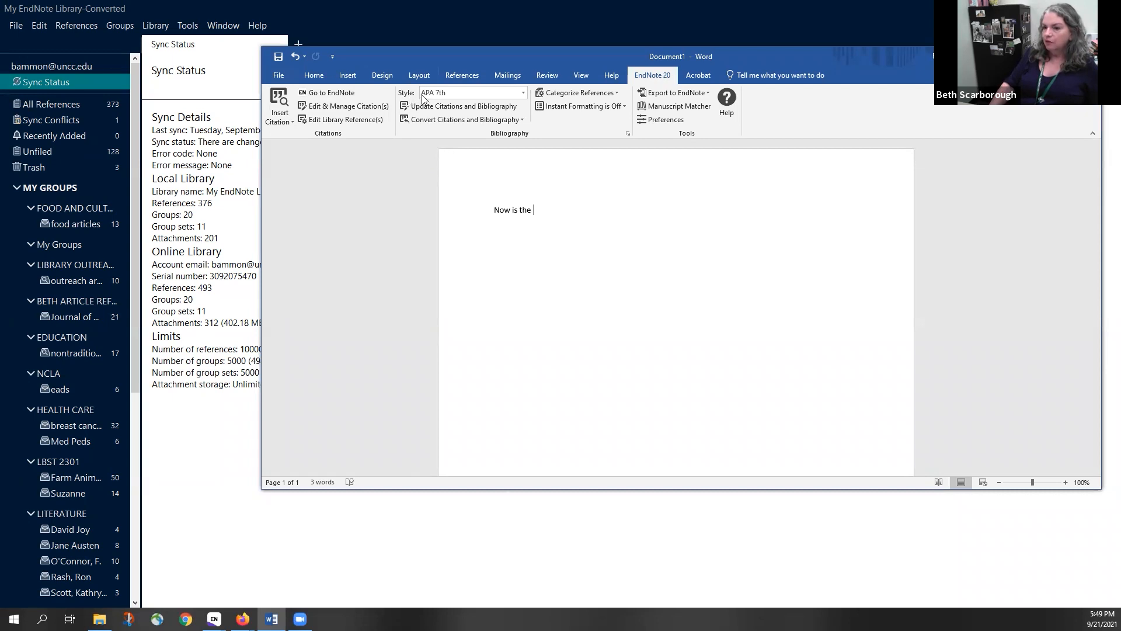
click(523, 94)
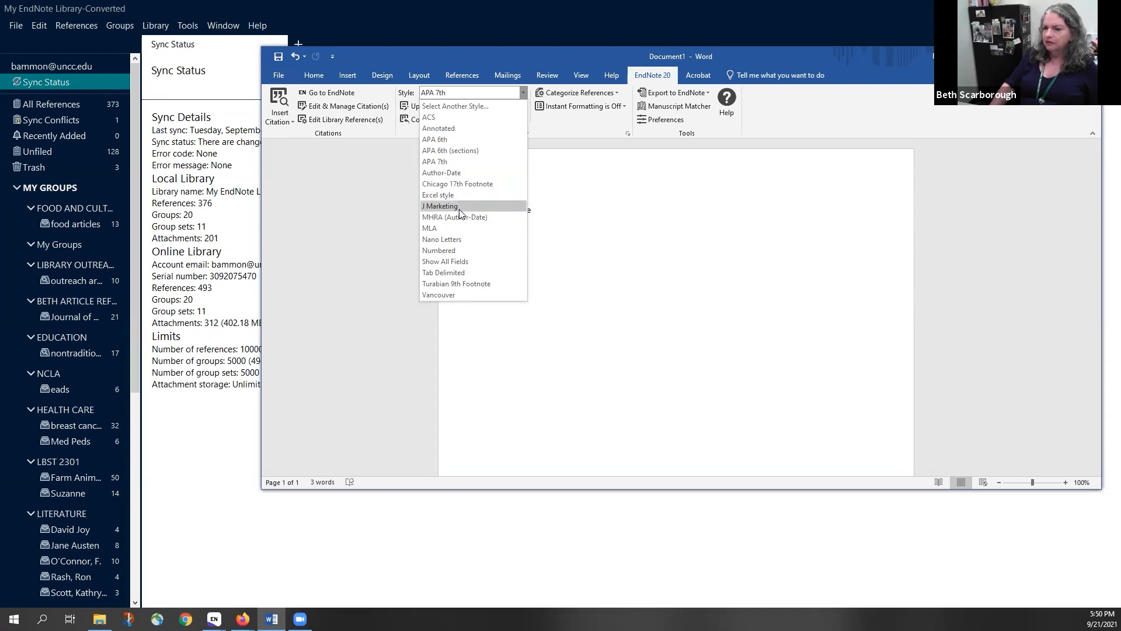
click(456, 108)
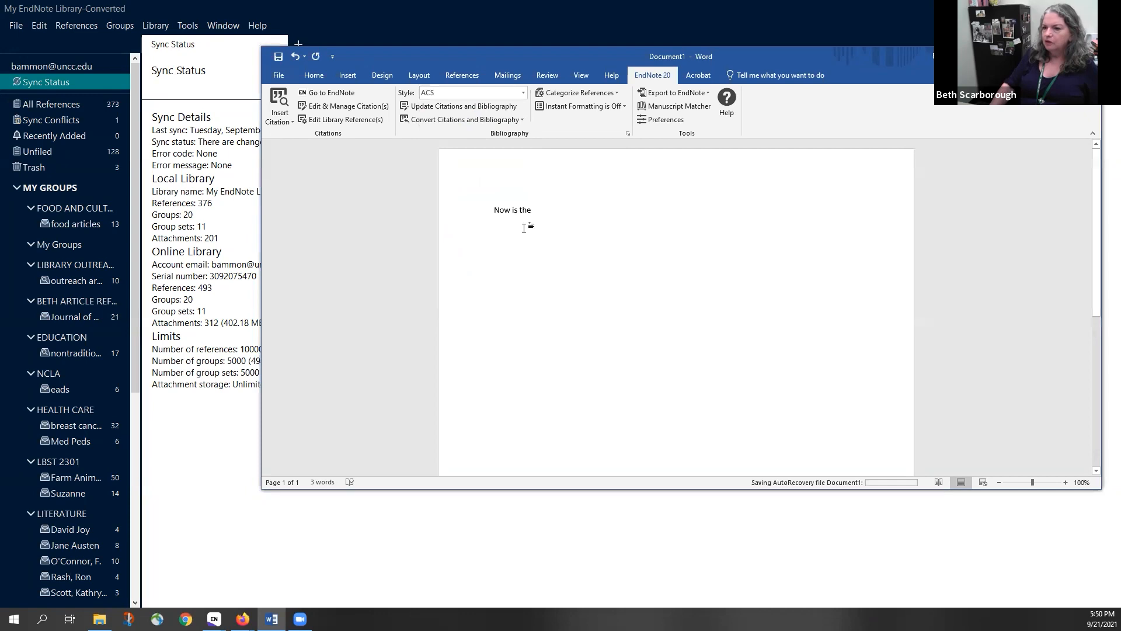
click(281, 115)
Search 'rna splicing' and insert the Baralle 2017 article as a citation after 'Now is the'
click(294, 135)
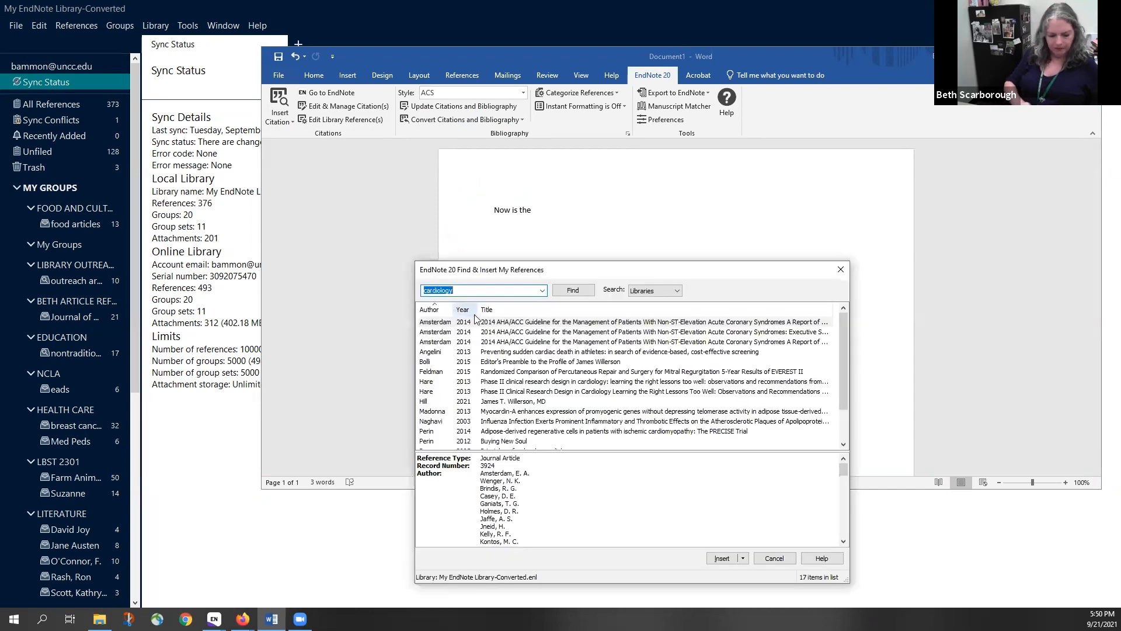
text(rna )
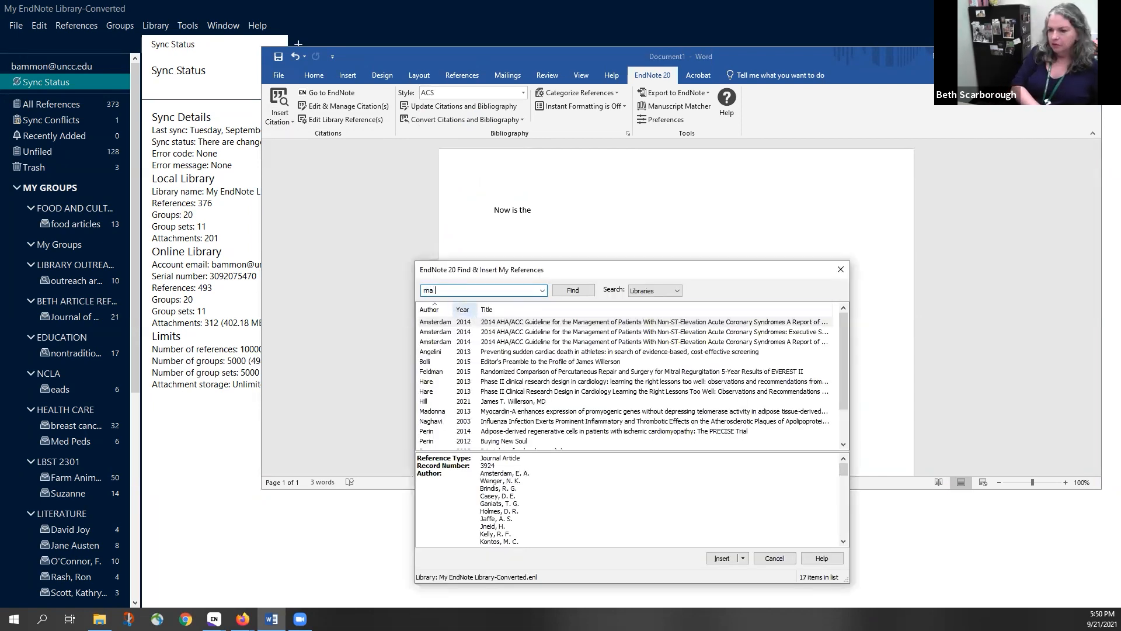
text(splicing)
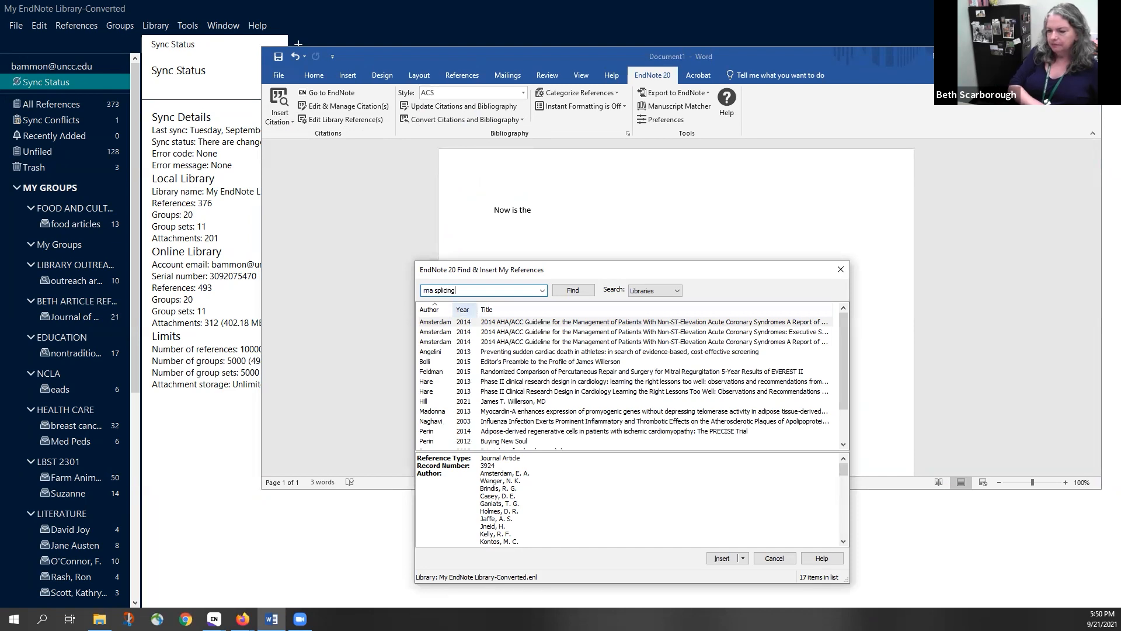
click(568, 290)
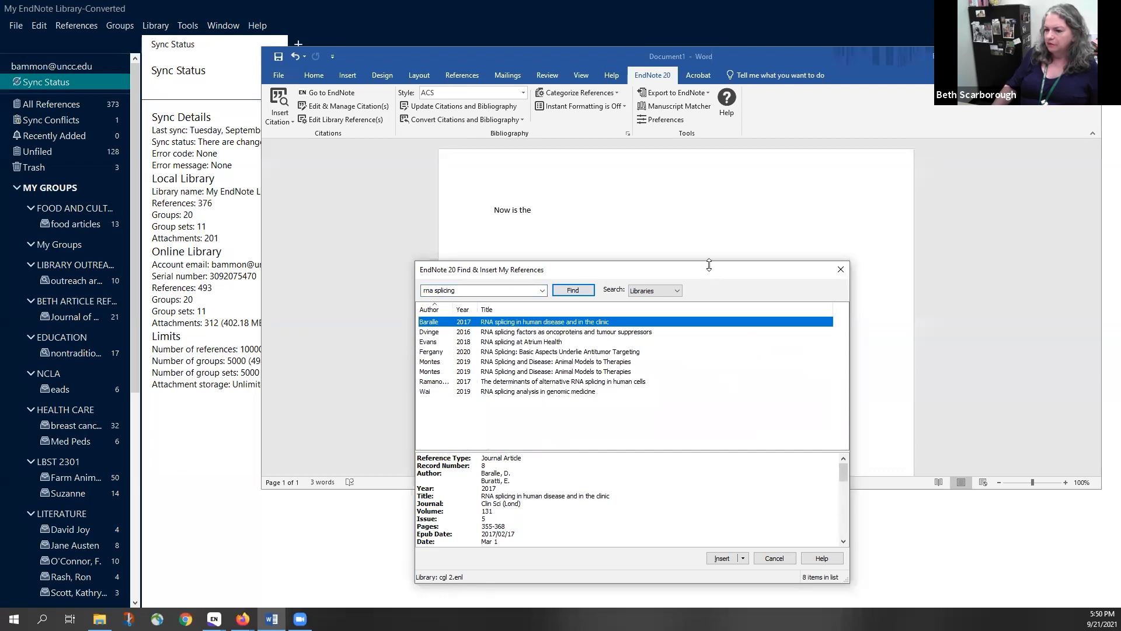
drag(709, 265, 709, 143)
drag(418, 344, 494, 390)
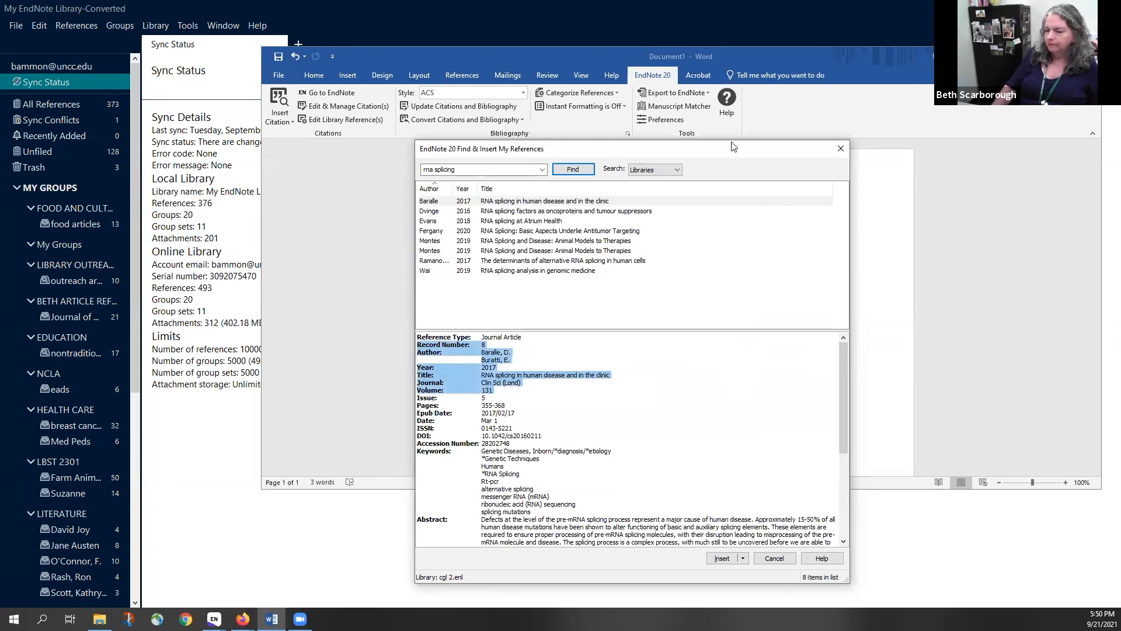
drag(733, 146, 919, 92)
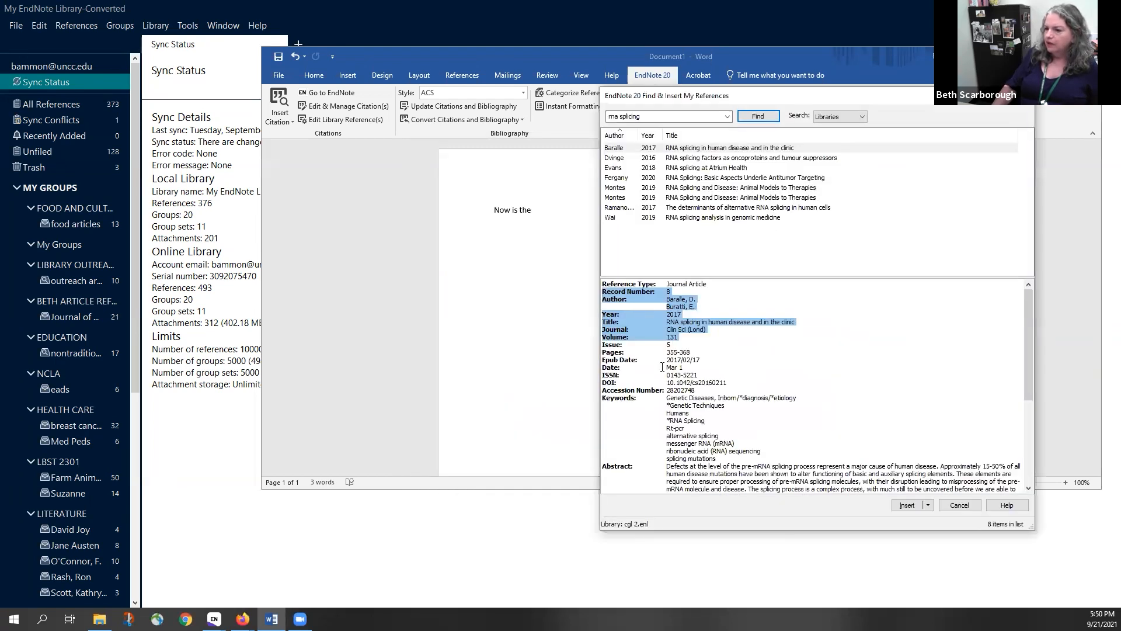
click(729, 150)
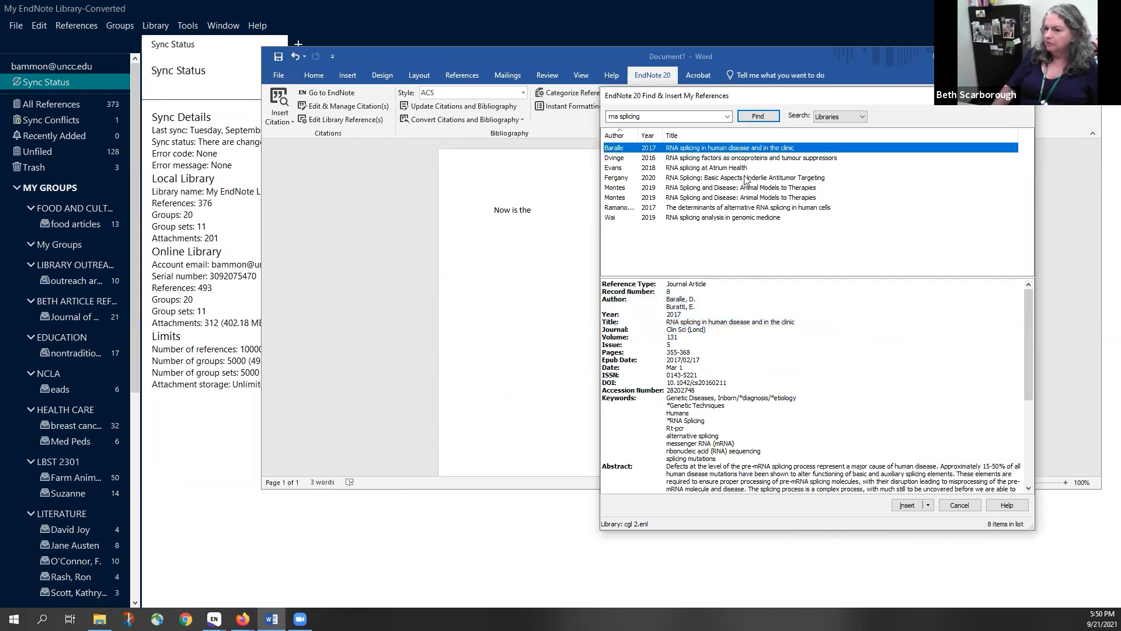
click(907, 506)
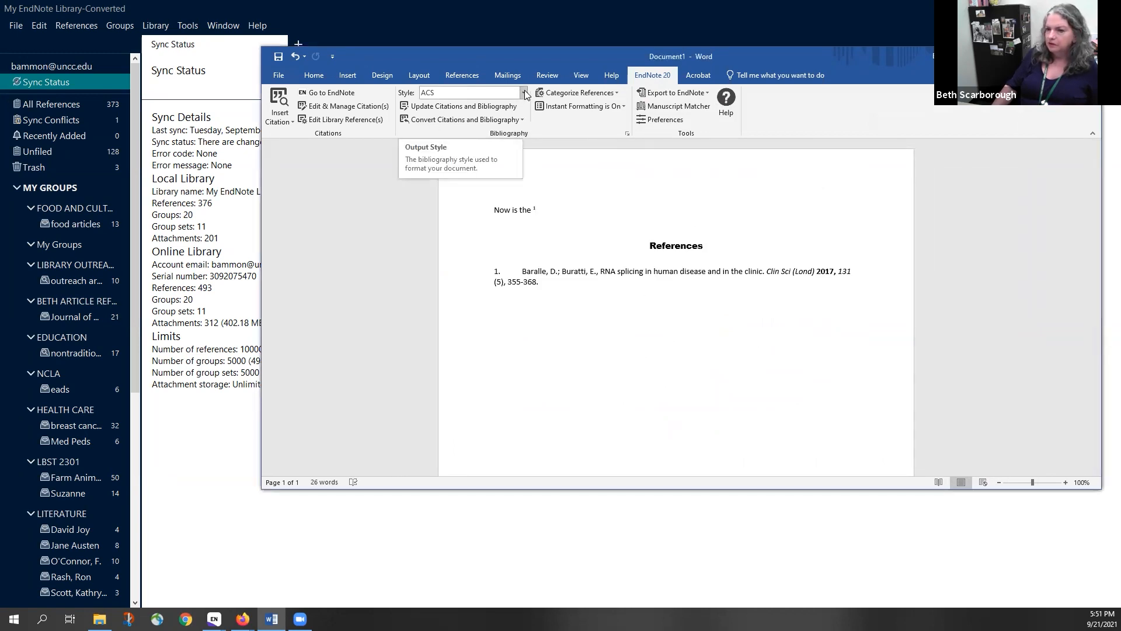
Switch the citation style to APA 7th and type ' and is ' after the citation
click(524, 93)
click(468, 160)
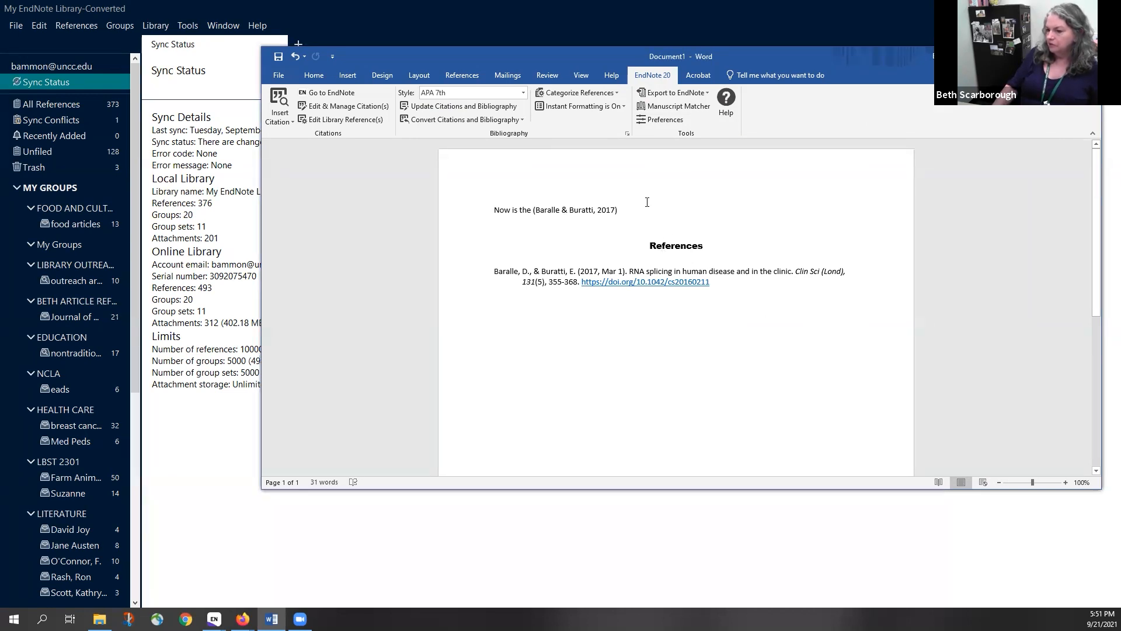
text(and is)
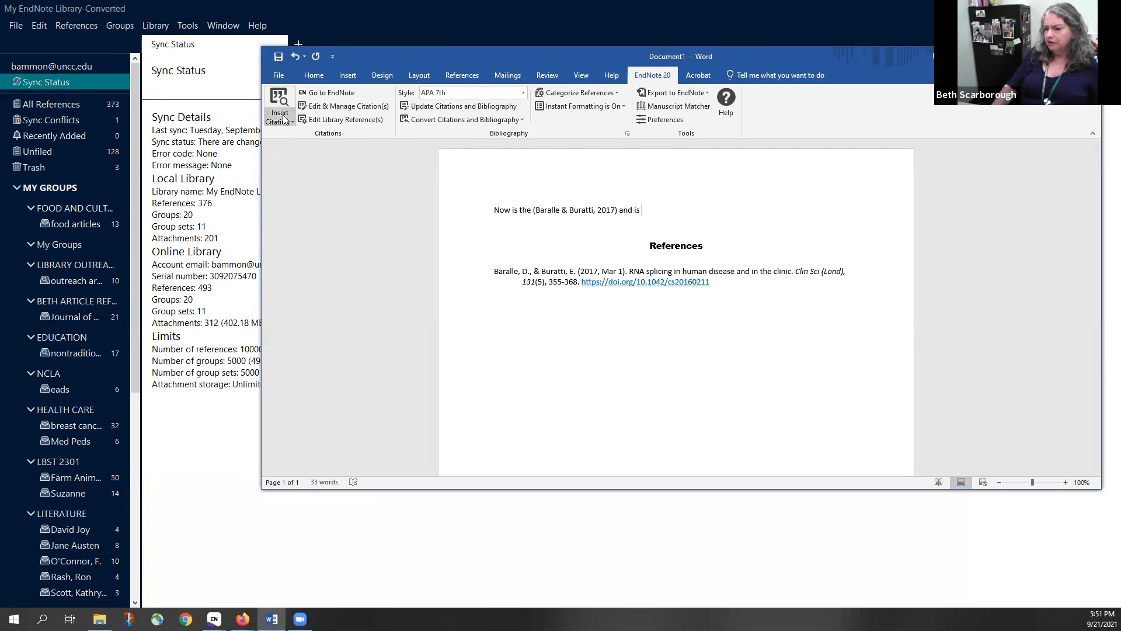
click(330, 93)
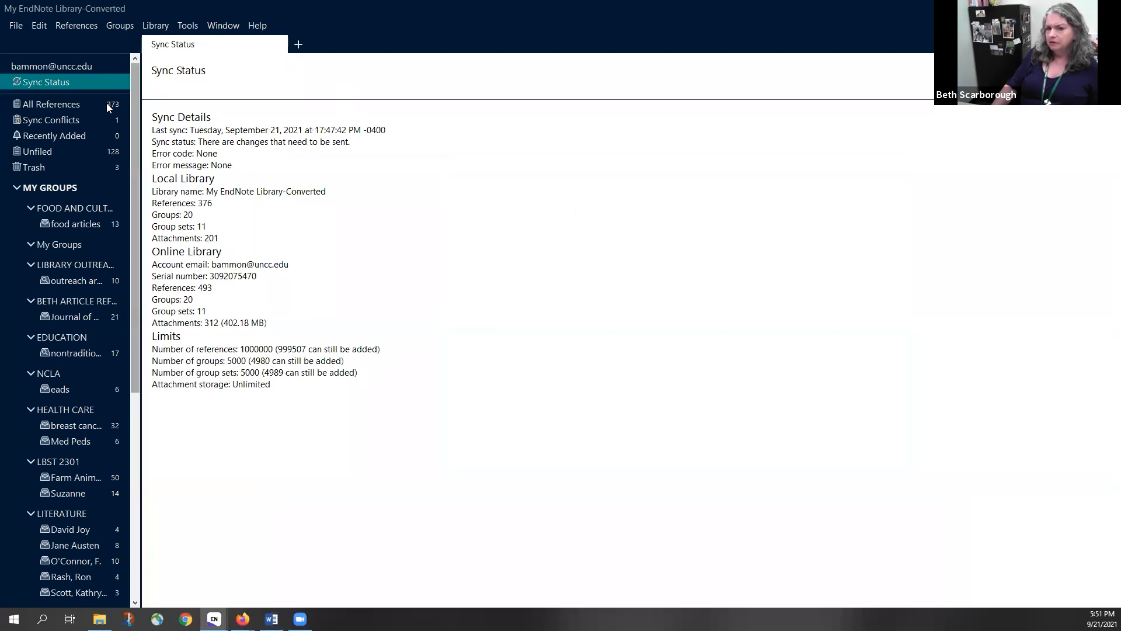
From All References, cite the Croisant et al. 2017 Gulf Coast Health Alliance article in Word
click(54, 102)
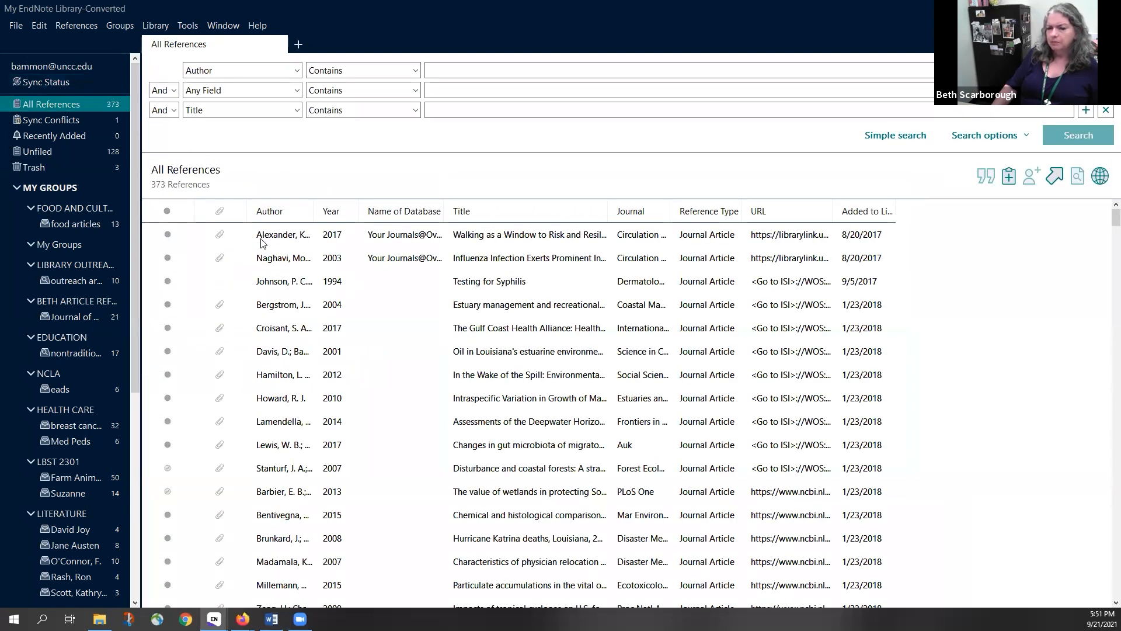
click(439, 328)
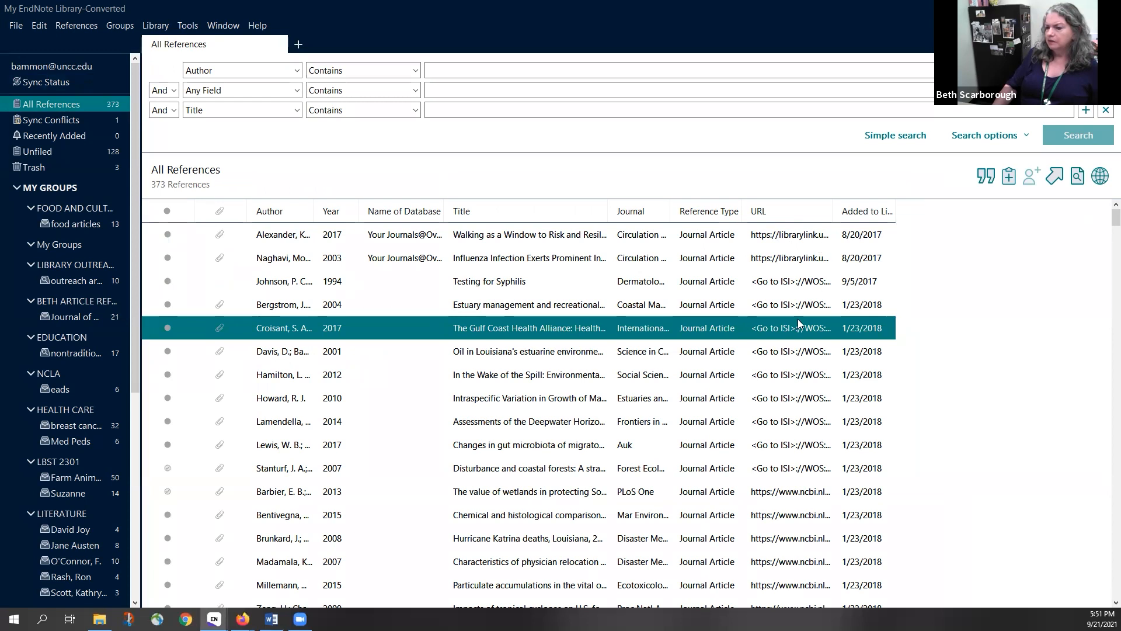
click(993, 177)
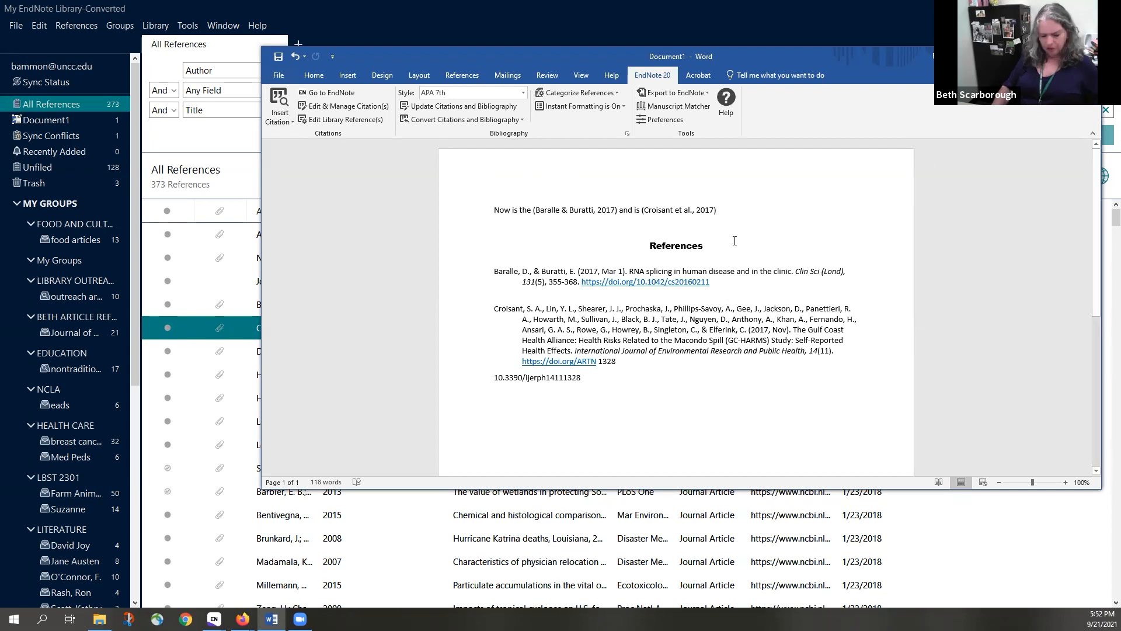
Find the second Montes 2019 RNA splicing article and insert it in the bibliography only
click(285, 118)
click(290, 137)
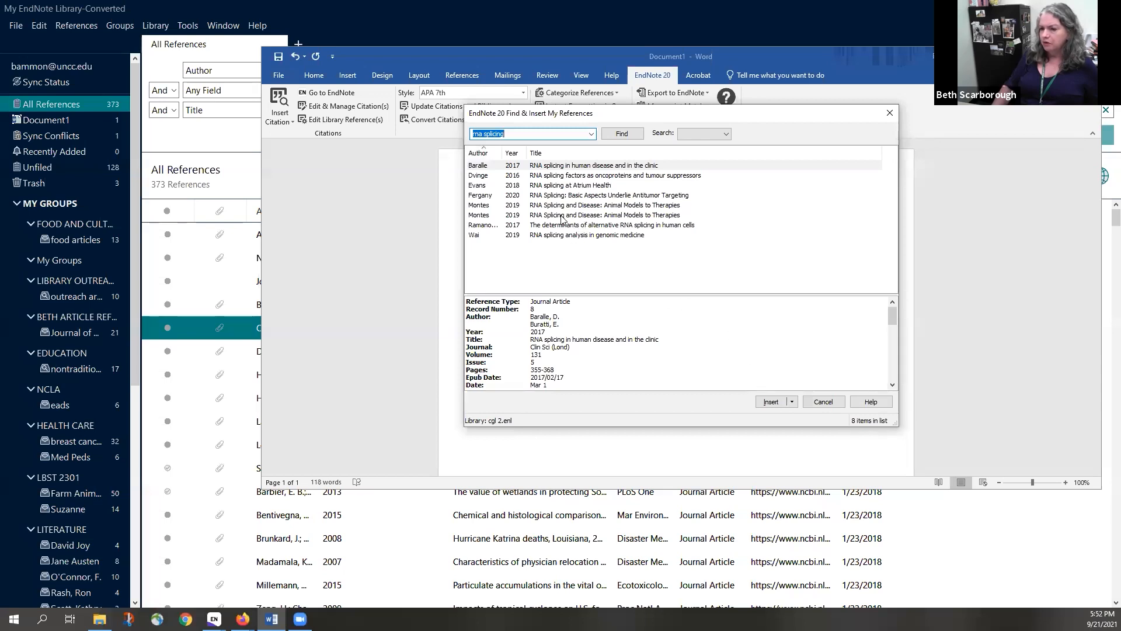
click(562, 217)
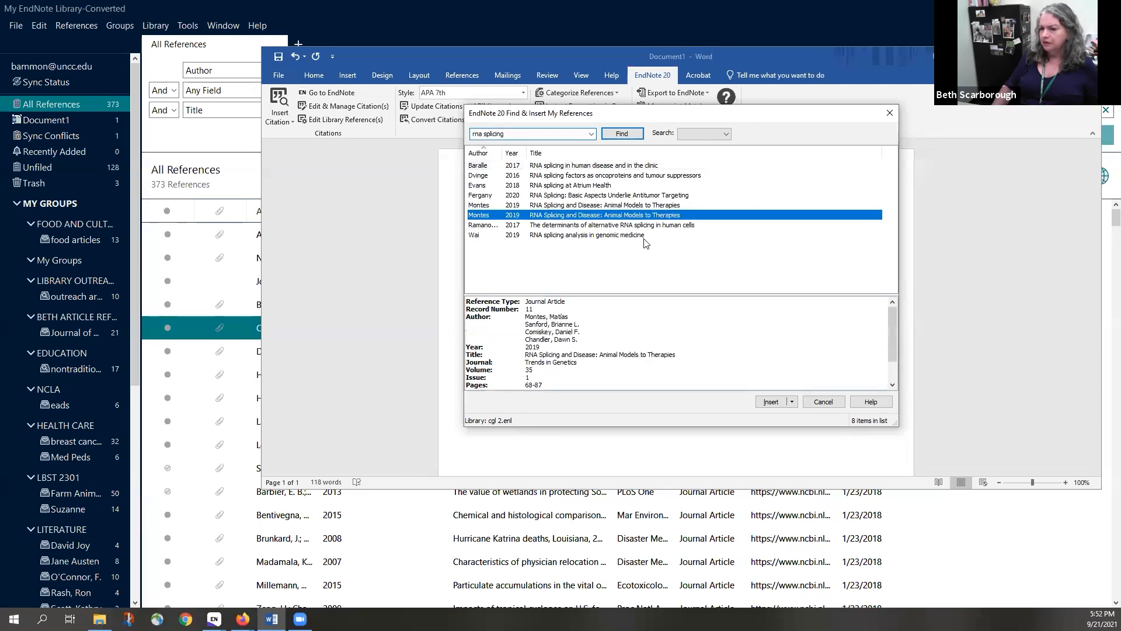
click(793, 402)
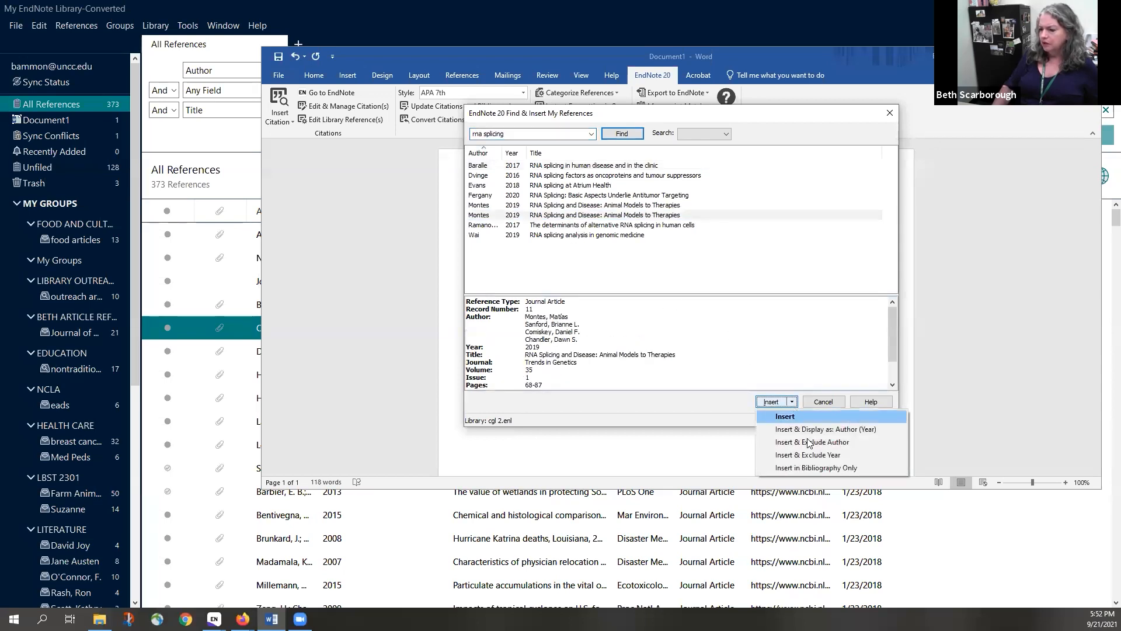
click(811, 468)
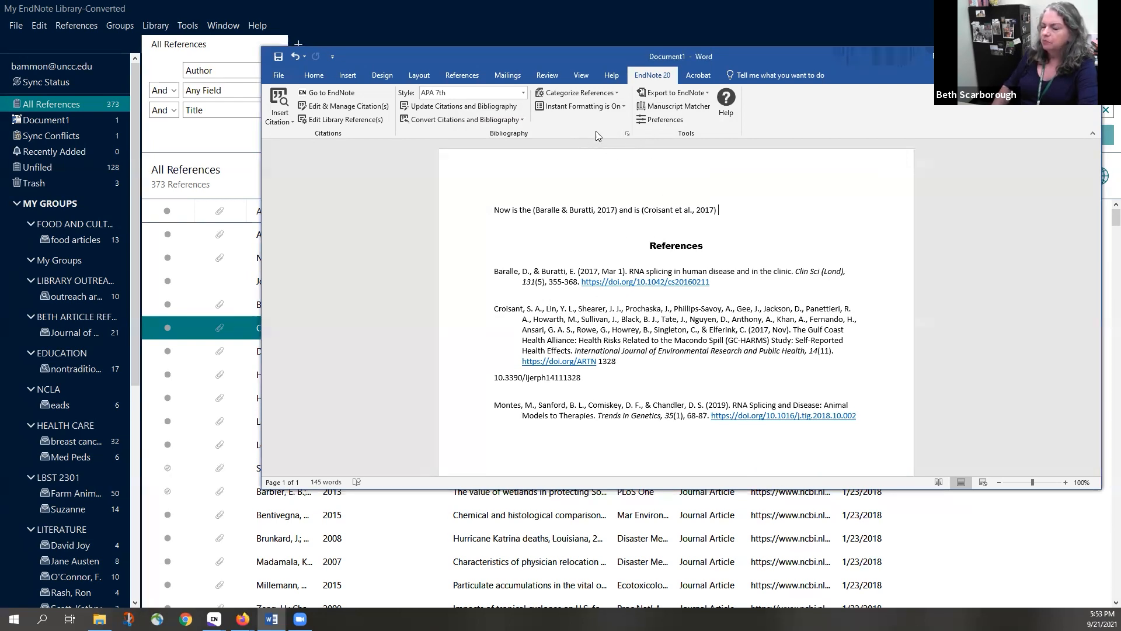
Change the EndNote bibliography layout line spacing to Double and apply it
click(627, 133)
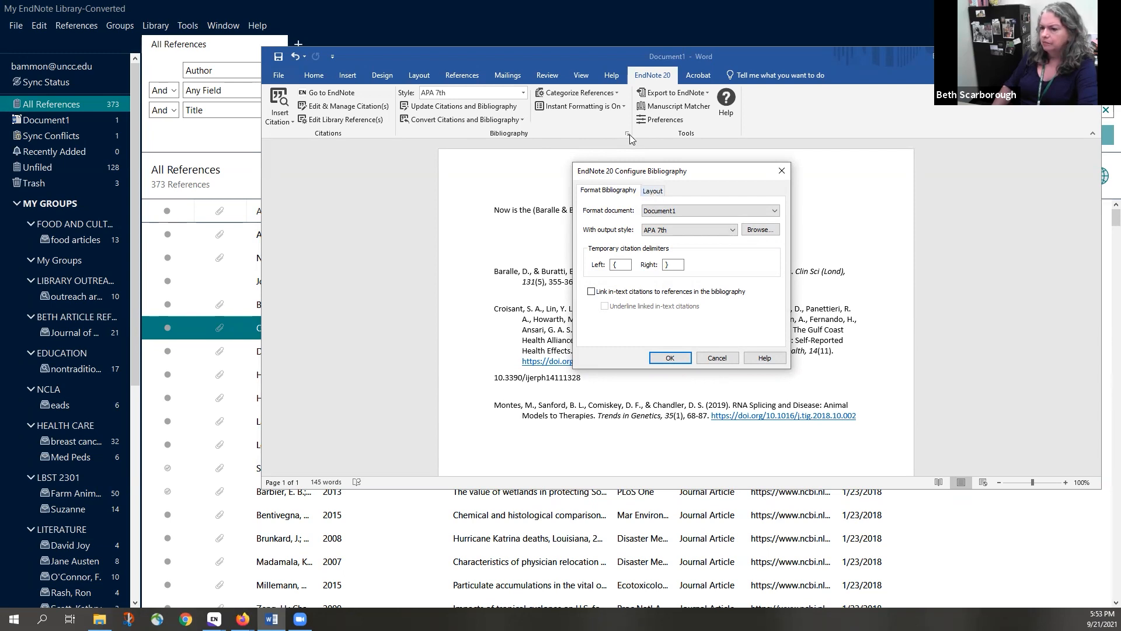
click(655, 193)
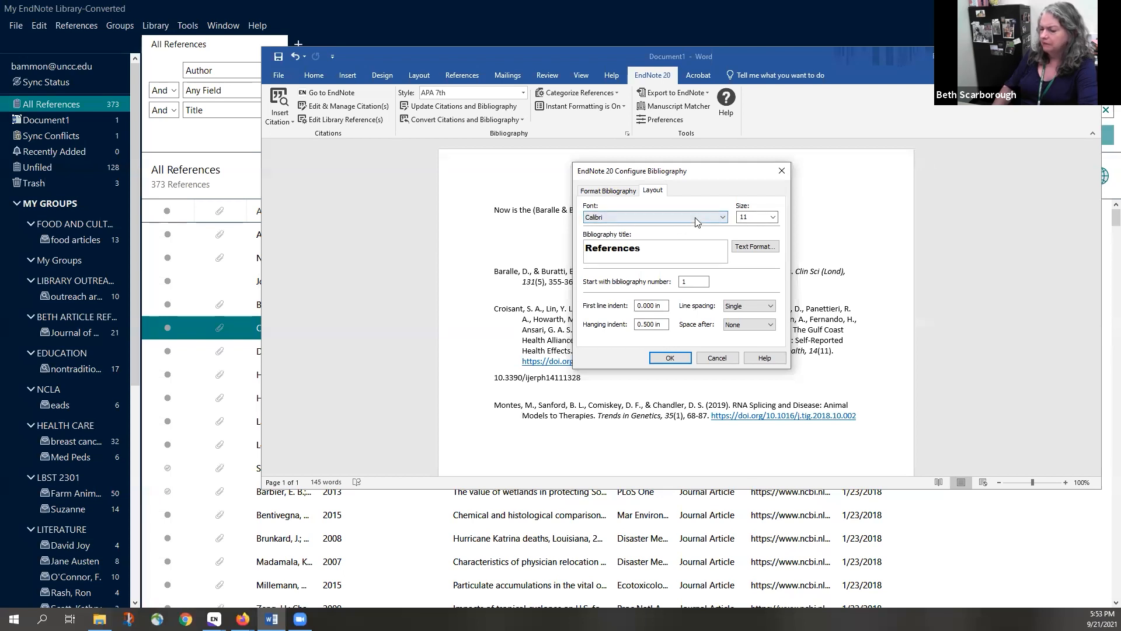
click(760, 220)
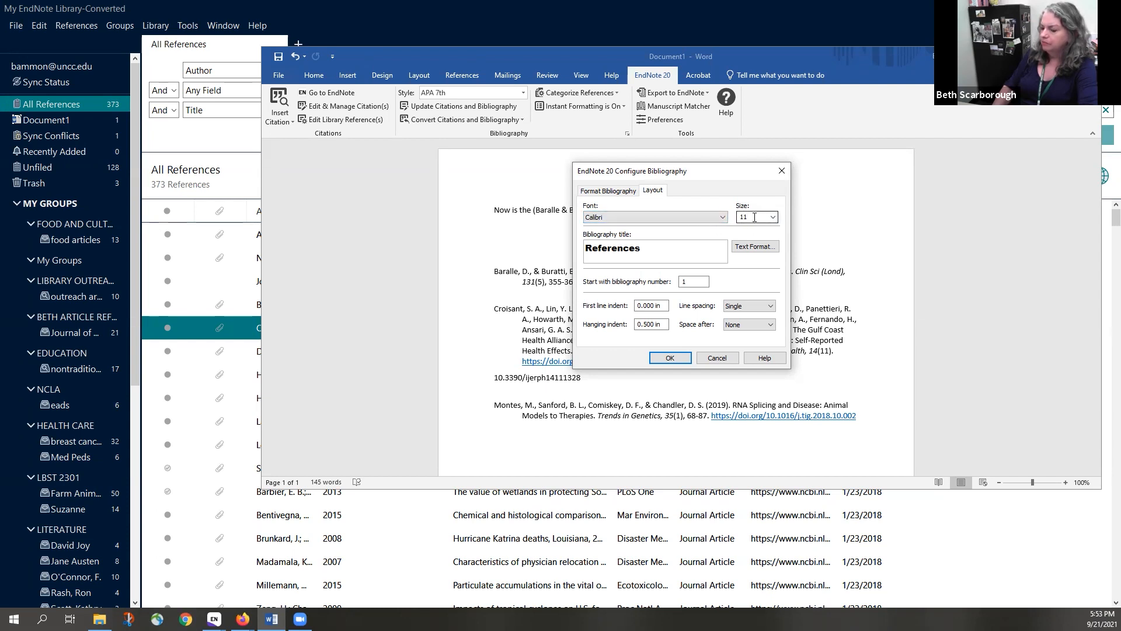
click(764, 310)
click(733, 332)
click(670, 359)
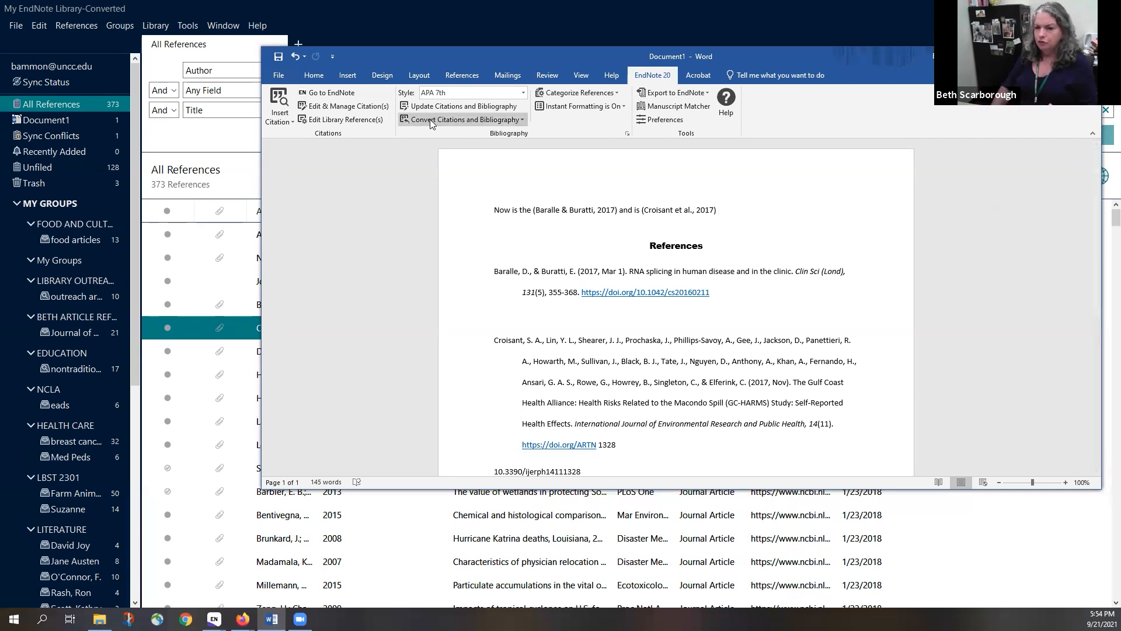
Remove the Croisant et al., 2017 citation, leaving only Baralle and Montes in References
scroll(657, 354, down, 2)
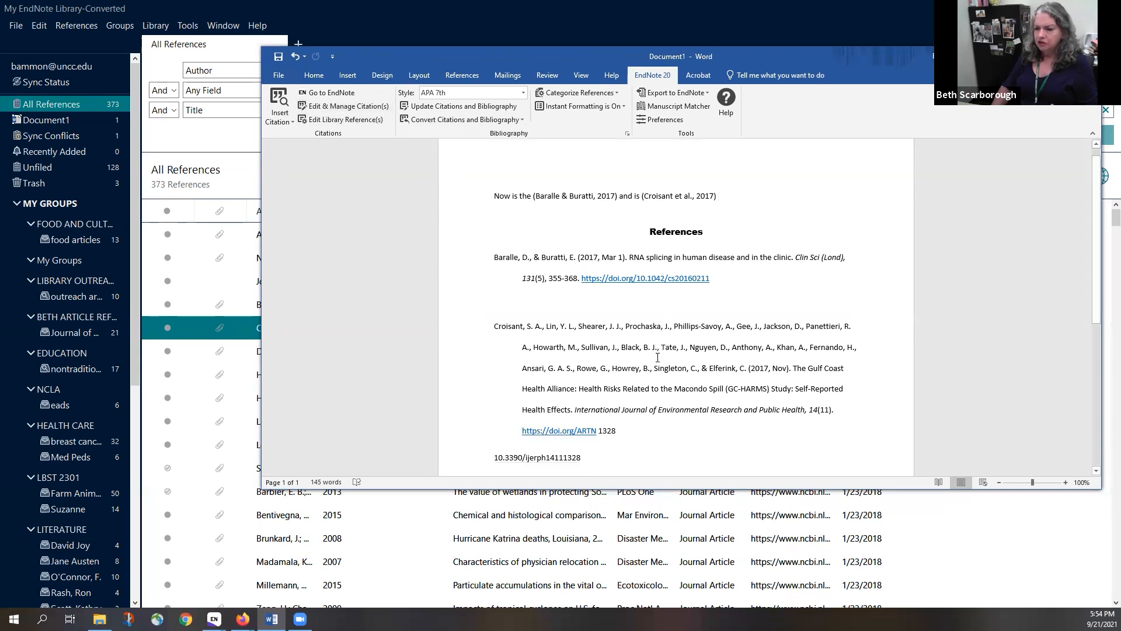
scroll(654, 357, down, 1)
scroll(654, 357, up, 4)
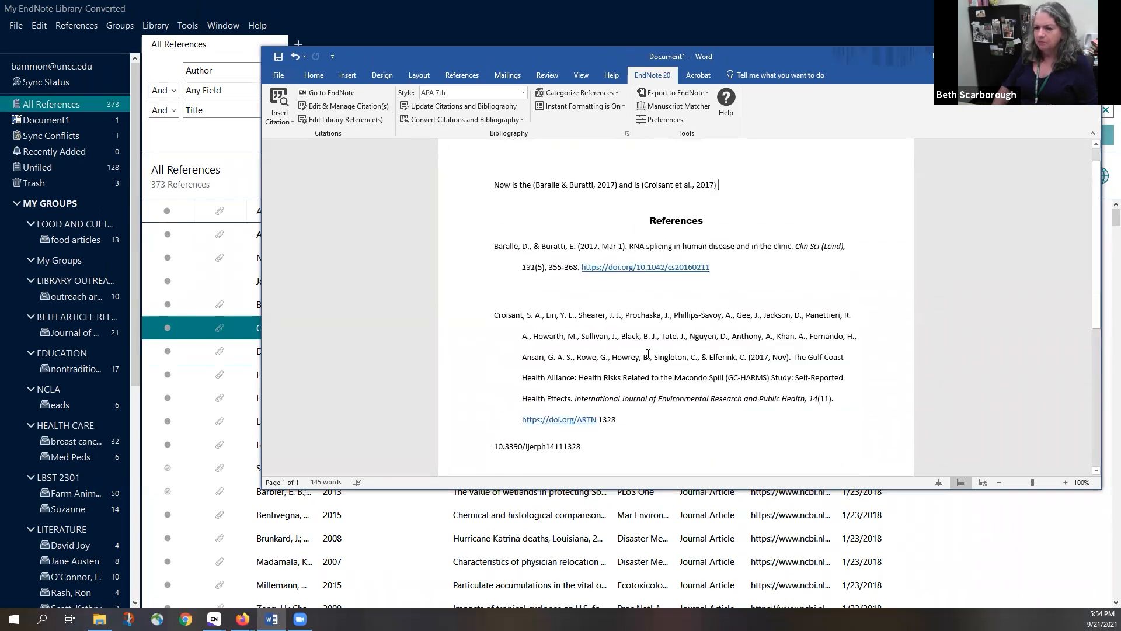
click(315, 106)
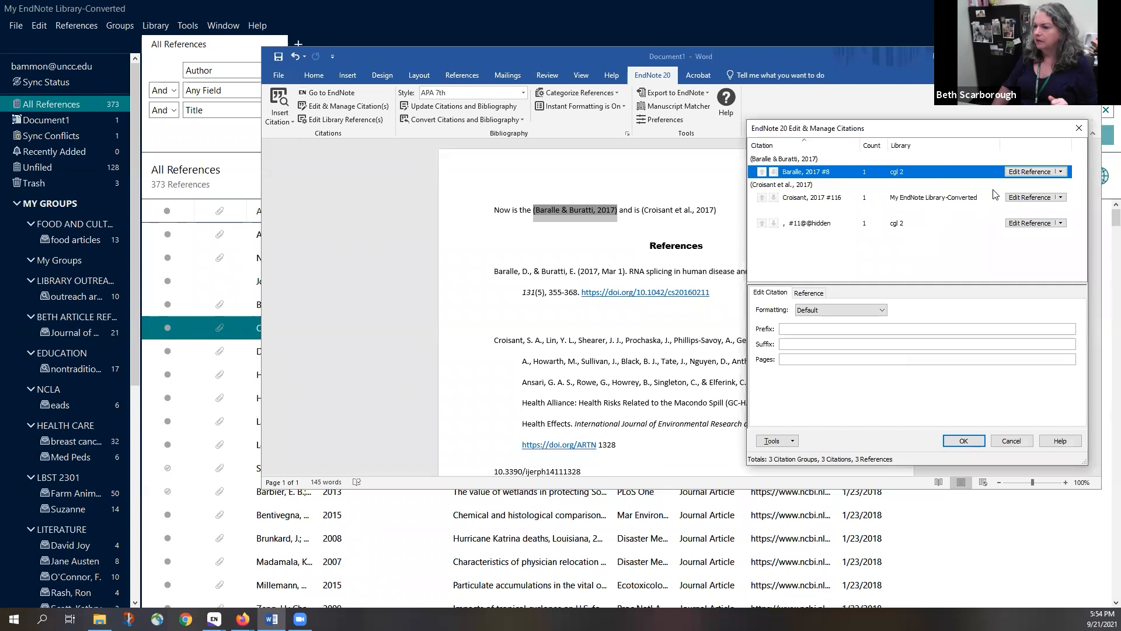
click(1061, 199)
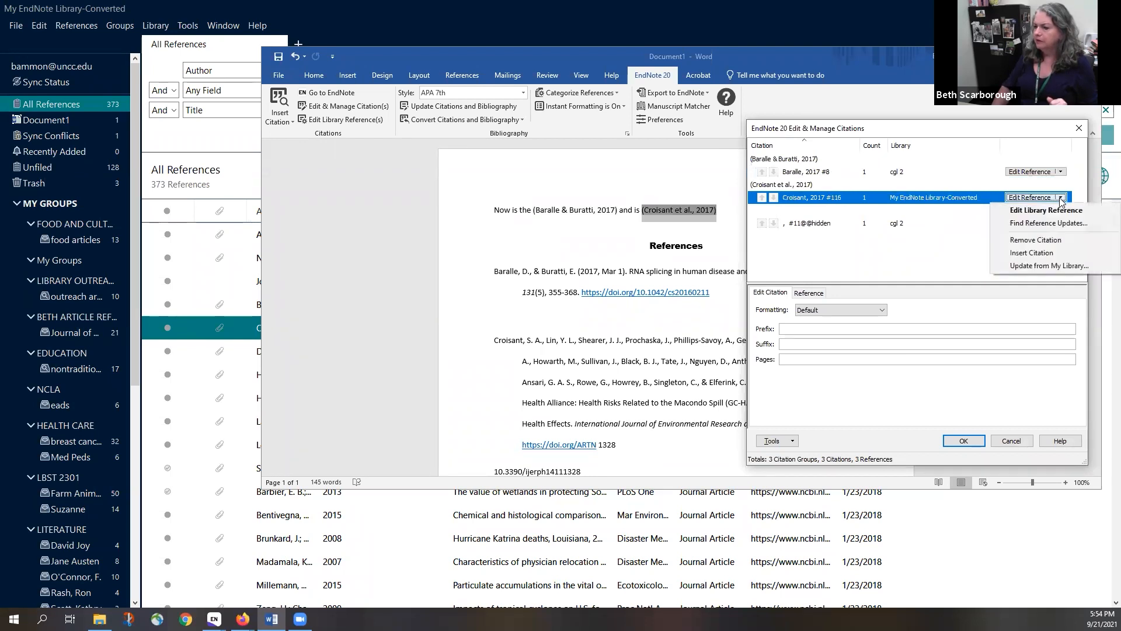
click(1039, 239)
click(964, 442)
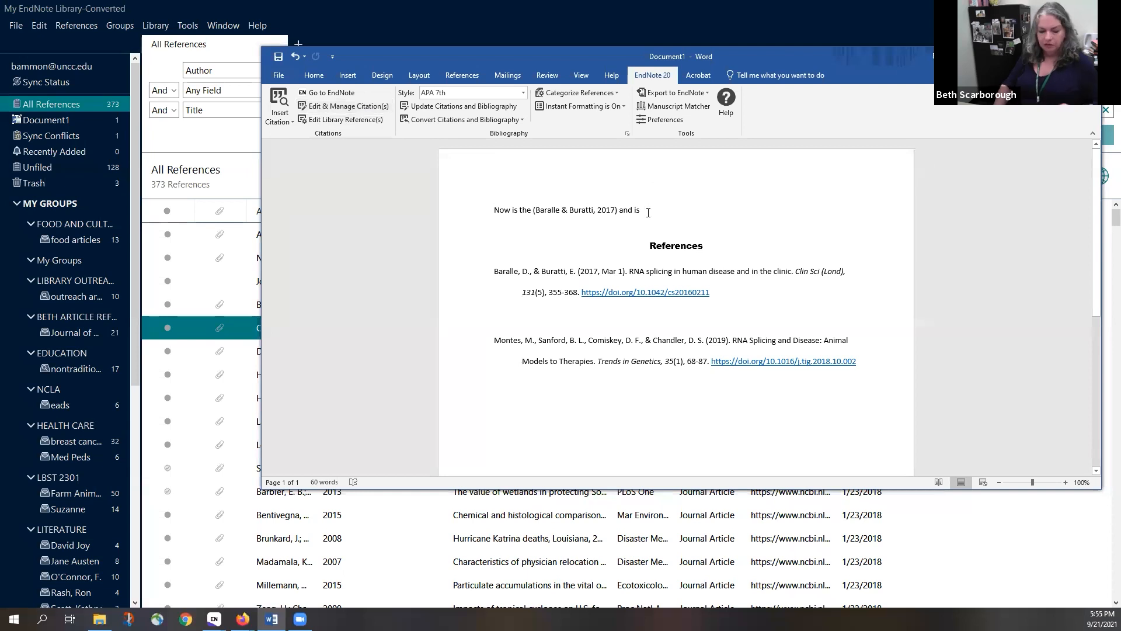
text(NIS I)
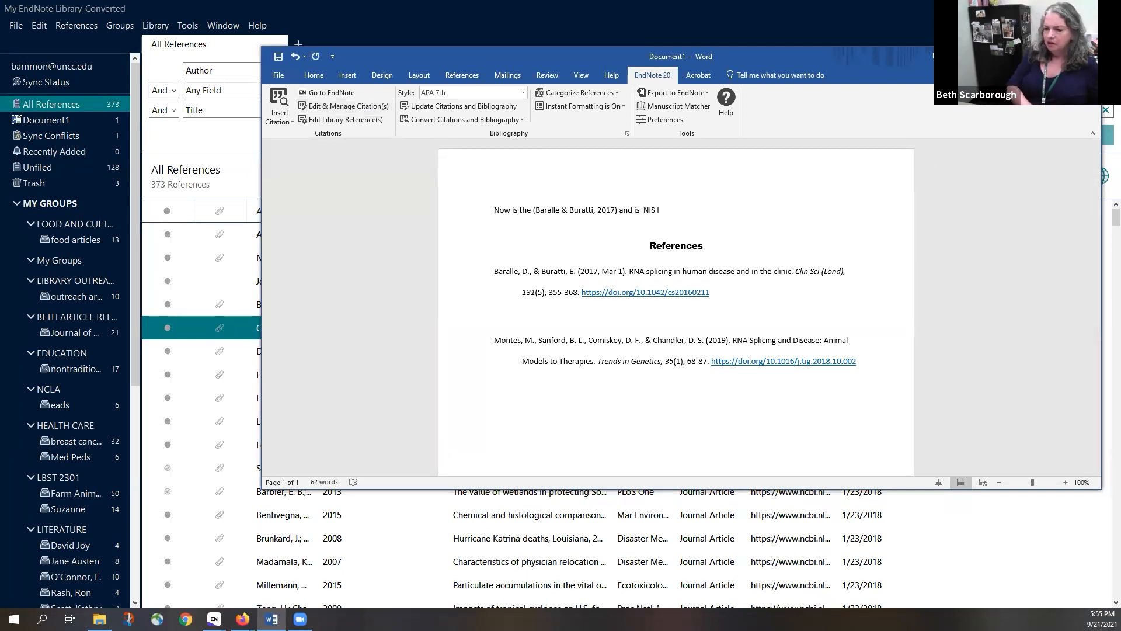
key(BackSpace)
key(BackSpace)
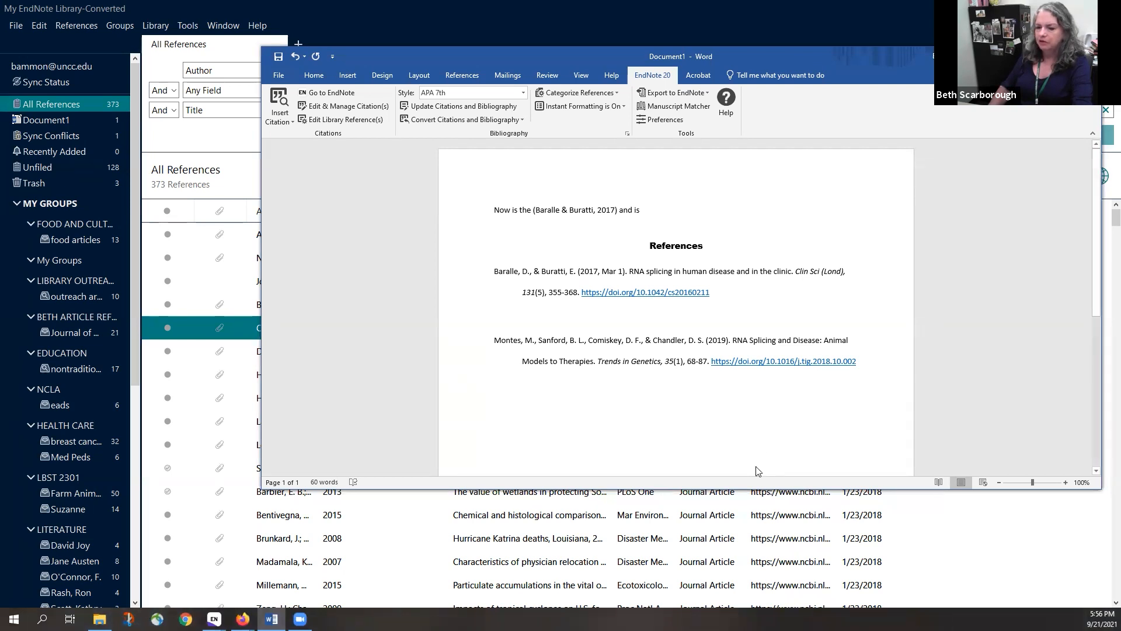
click(242, 619)
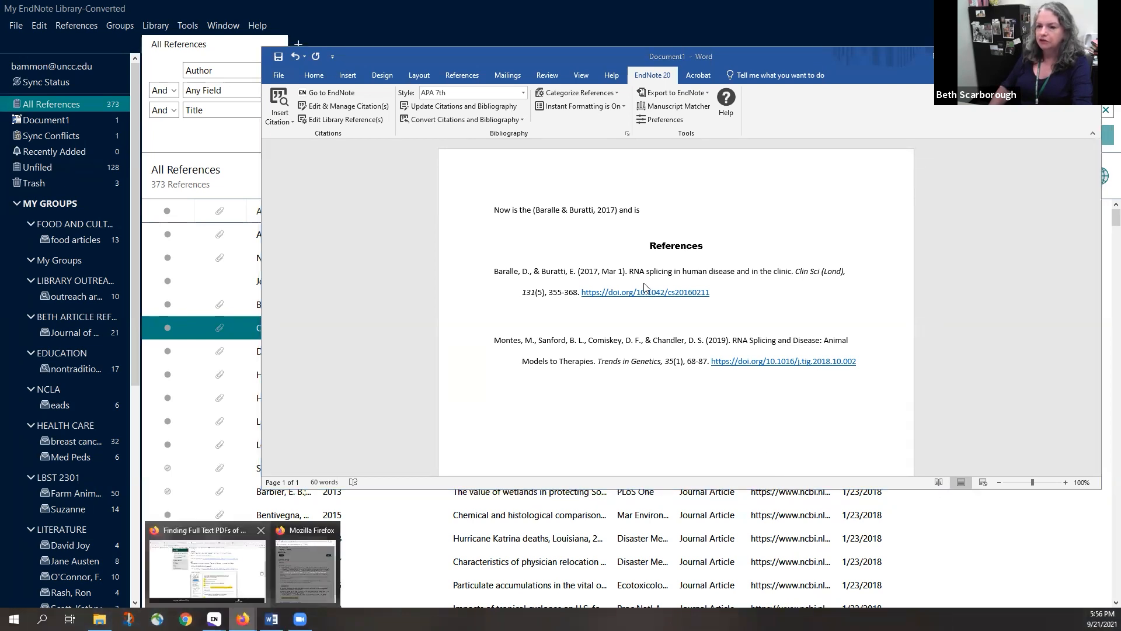
Switch to the EndNote 101 guide in Firefox and browse its Help page
click(207, 569)
scroll(459, 101, down, 1)
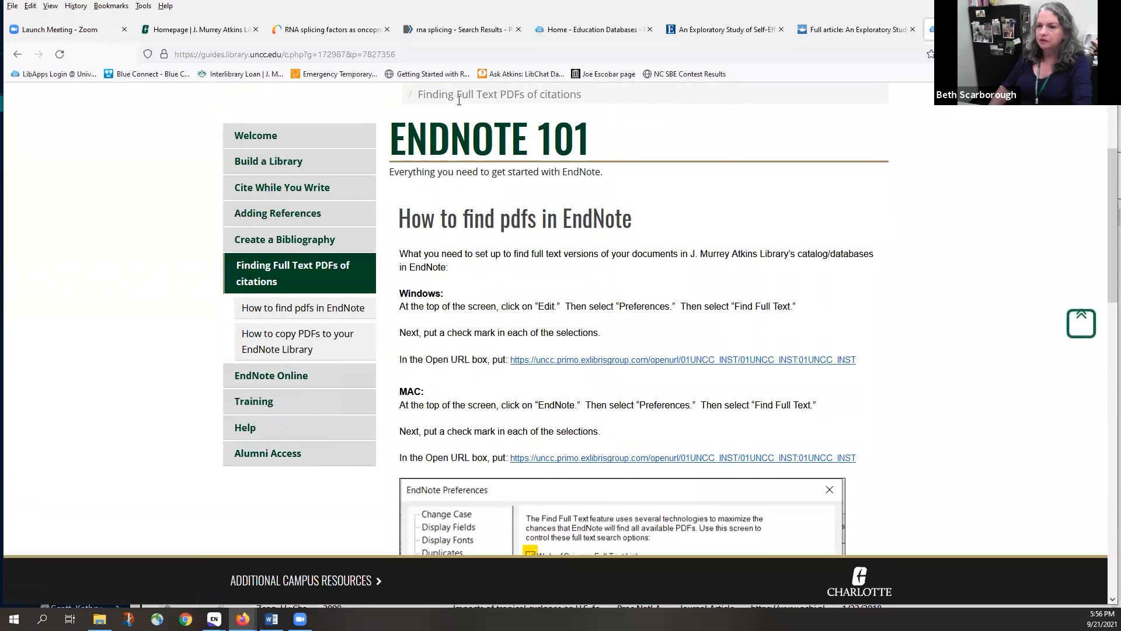
click(274, 387)
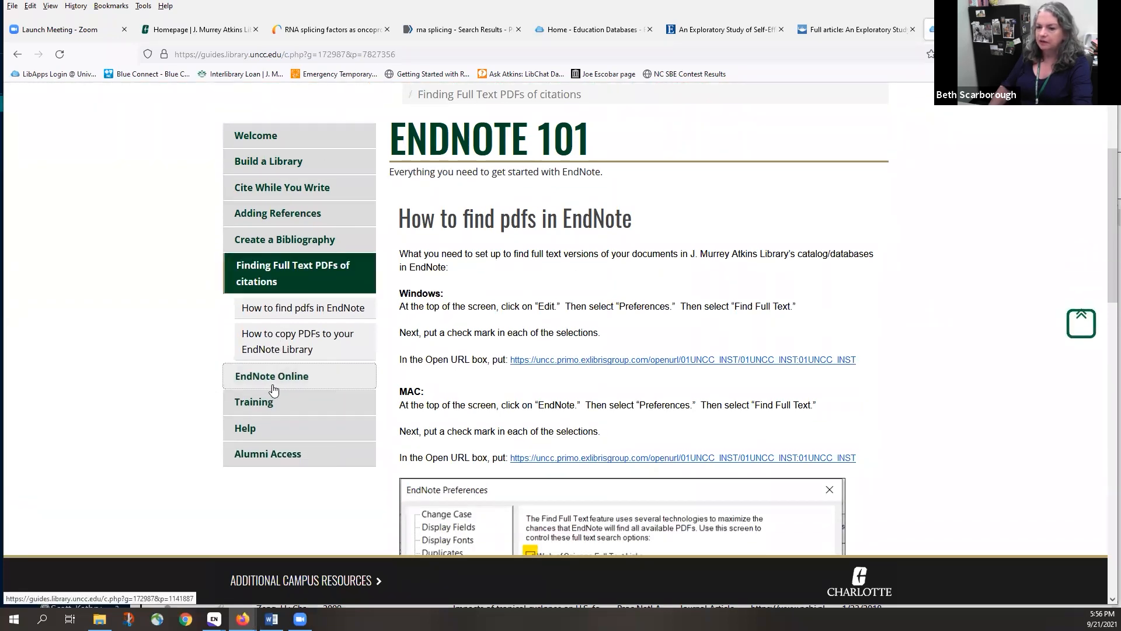
click(264, 431)
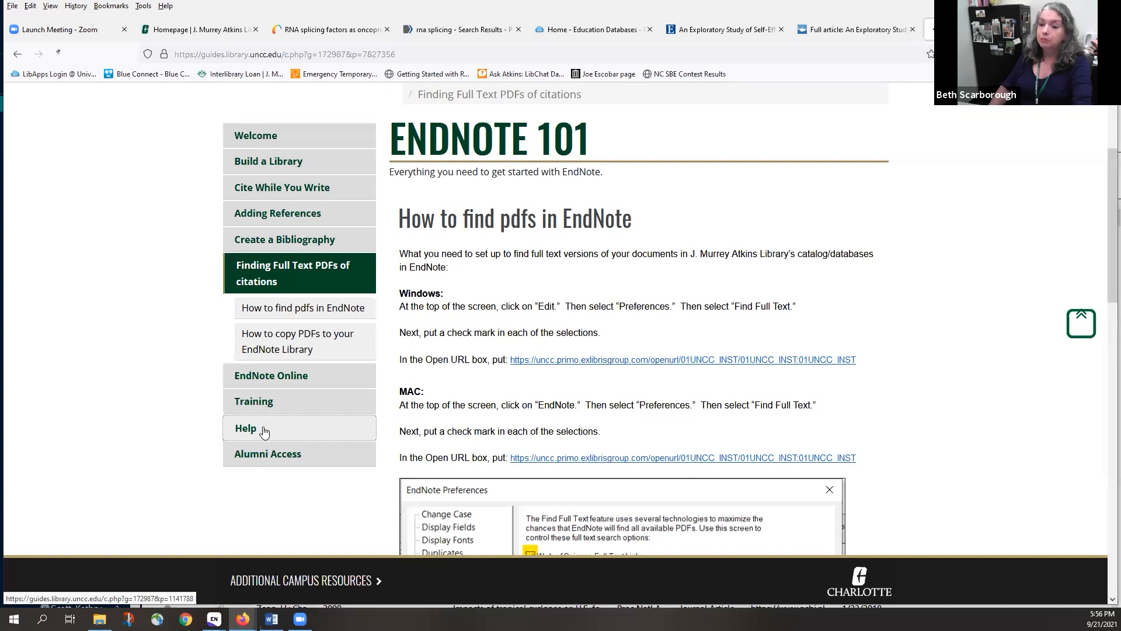
scroll(666, 448, down, 3)
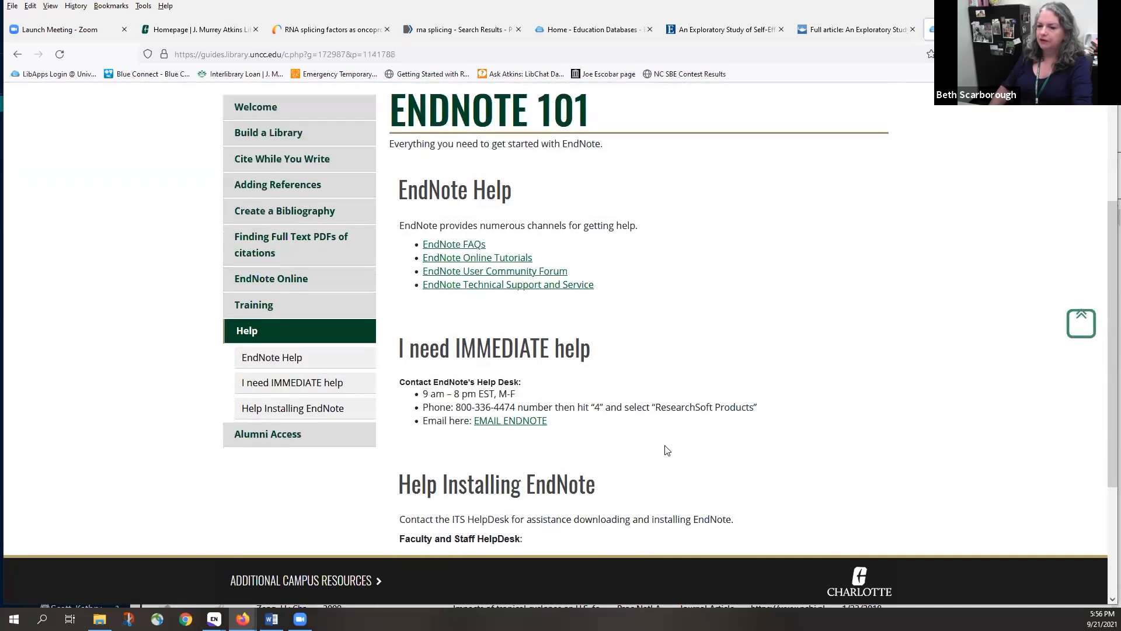
scroll(667, 449, down, 3)
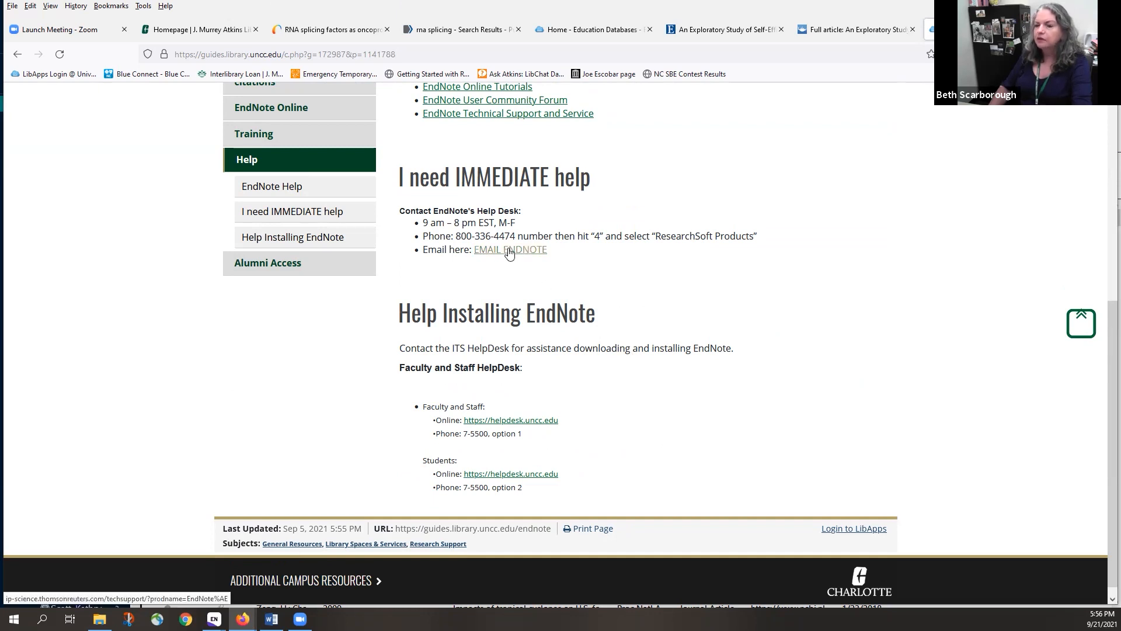
scroll(851, 397, up, 2)
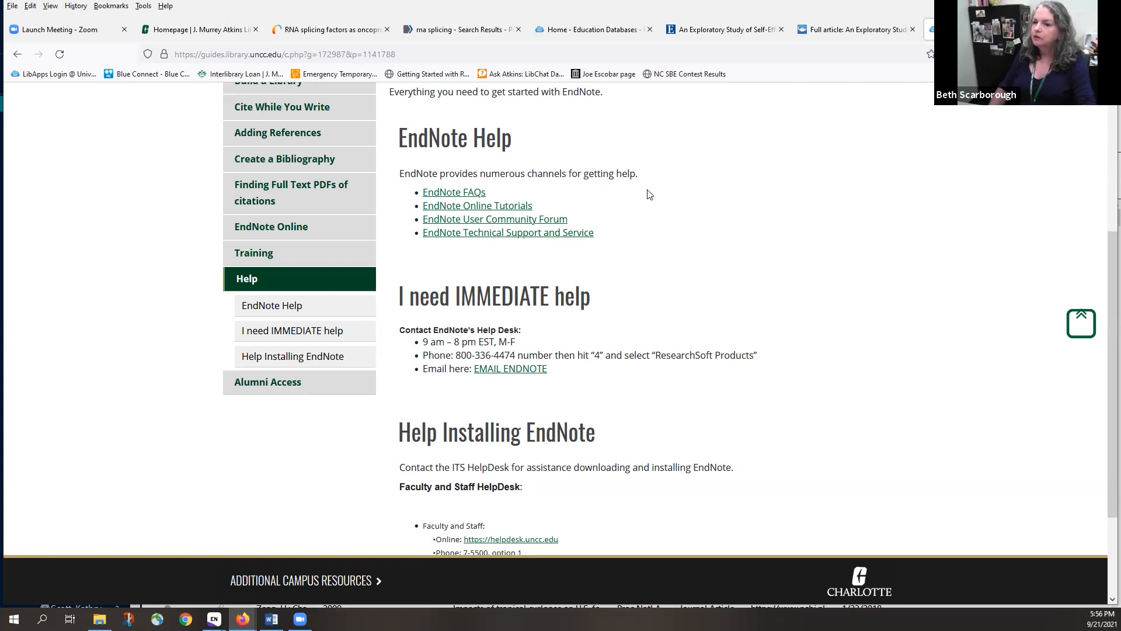
Go to the guide's Welcome page with the Workshop Calendar and EndNote download sections
click(331, 165)
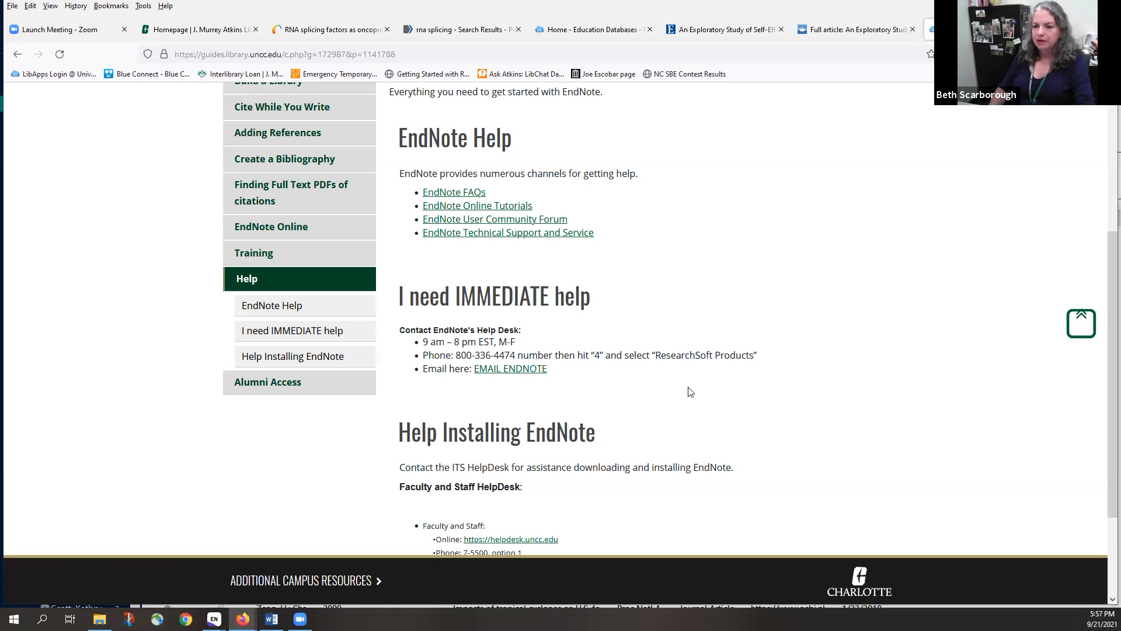
scroll(372, 347, up, 3)
scroll(368, 347, down, 3)
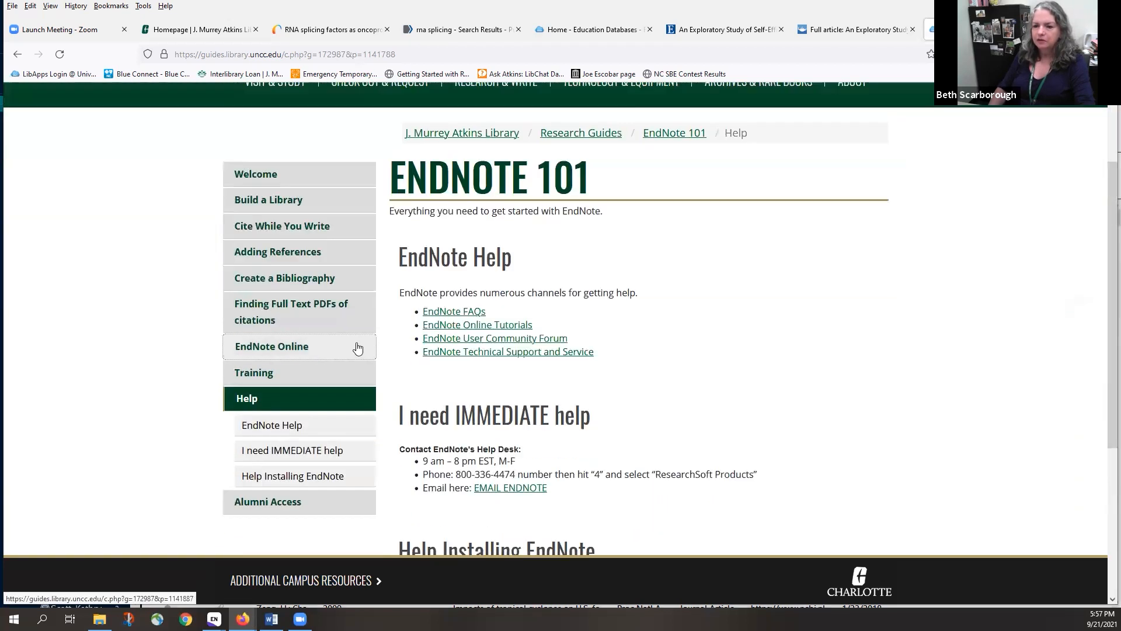
click(278, 116)
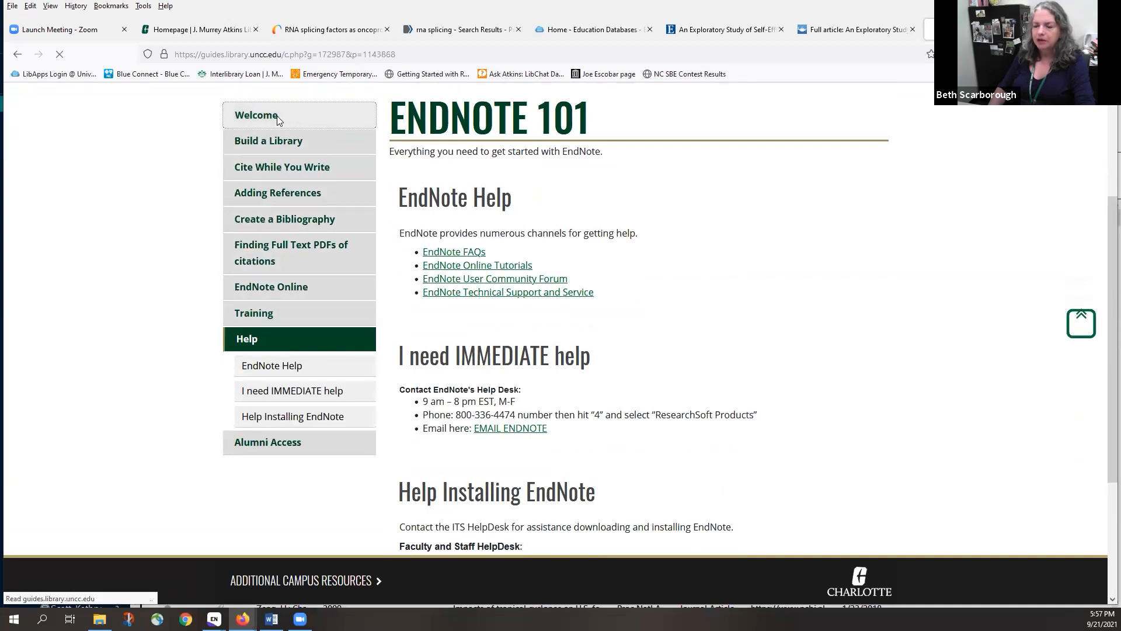
scroll(336, 435, down, 3)
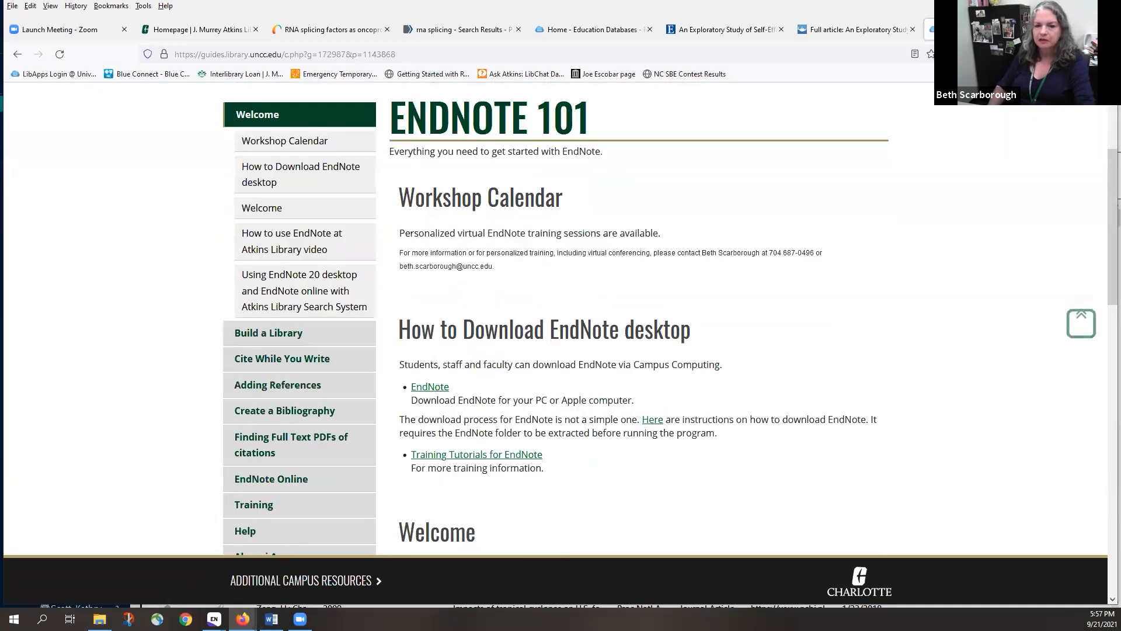